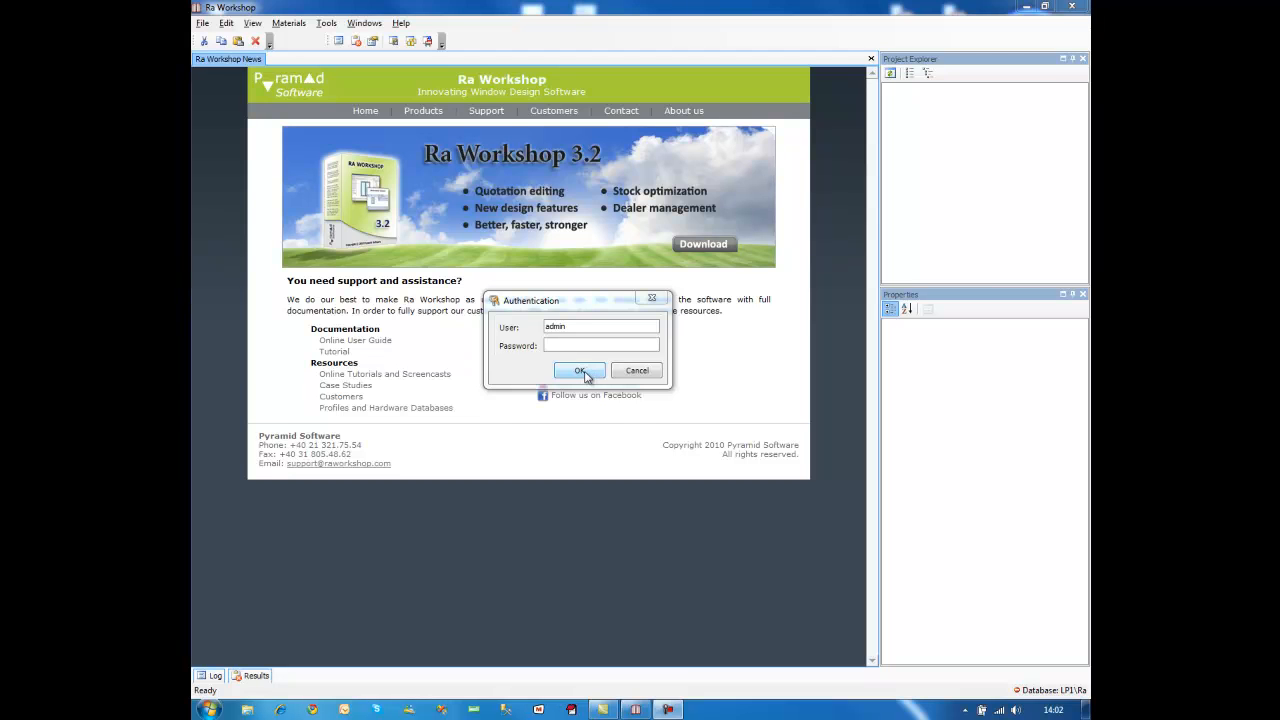
Step: Log in with the admin account and create a new offer project
{"action": "left_click", "coordinate": [586, 373]}
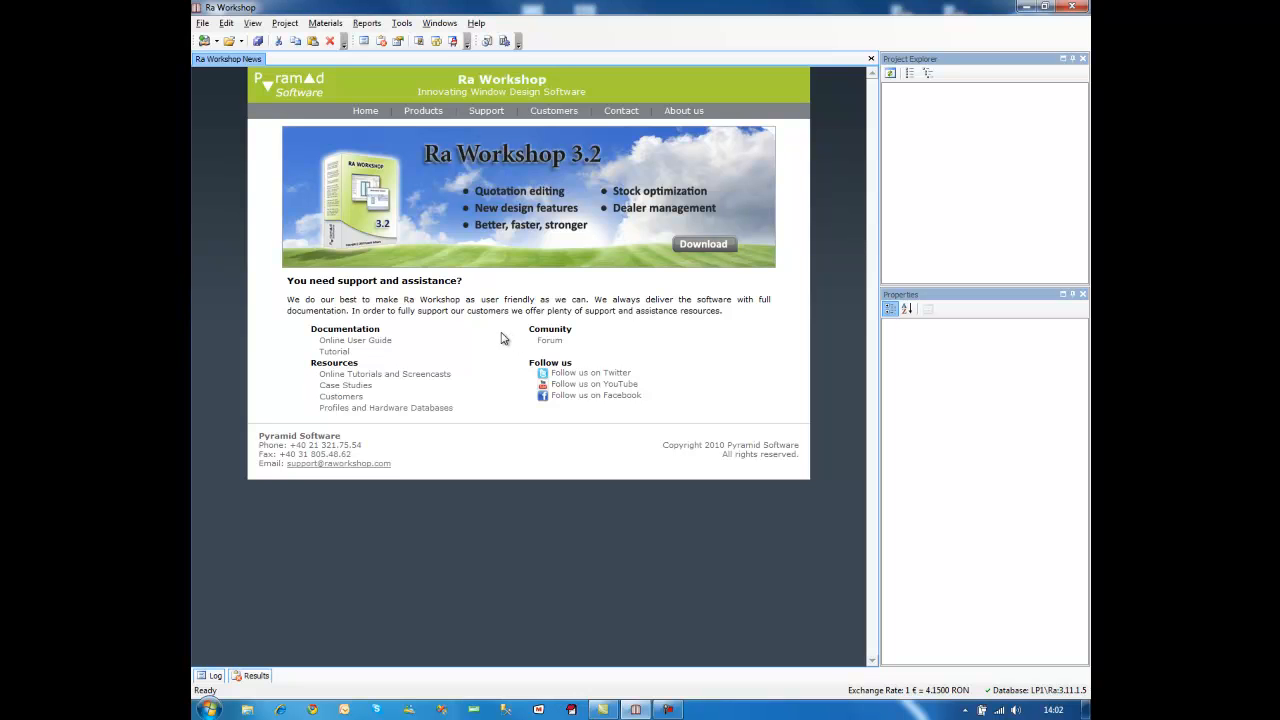
{"action": "left_click", "coordinate": [217, 45]}
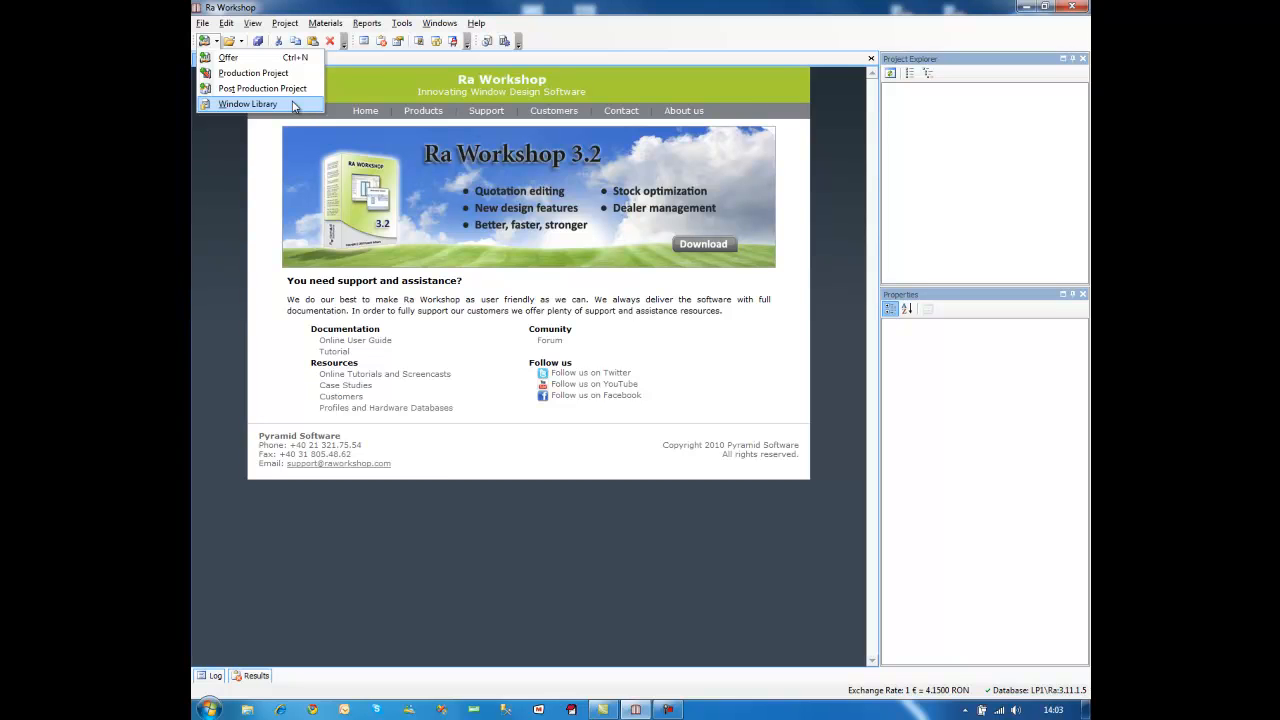
{"action": "left_click", "coordinate": [241, 60]}
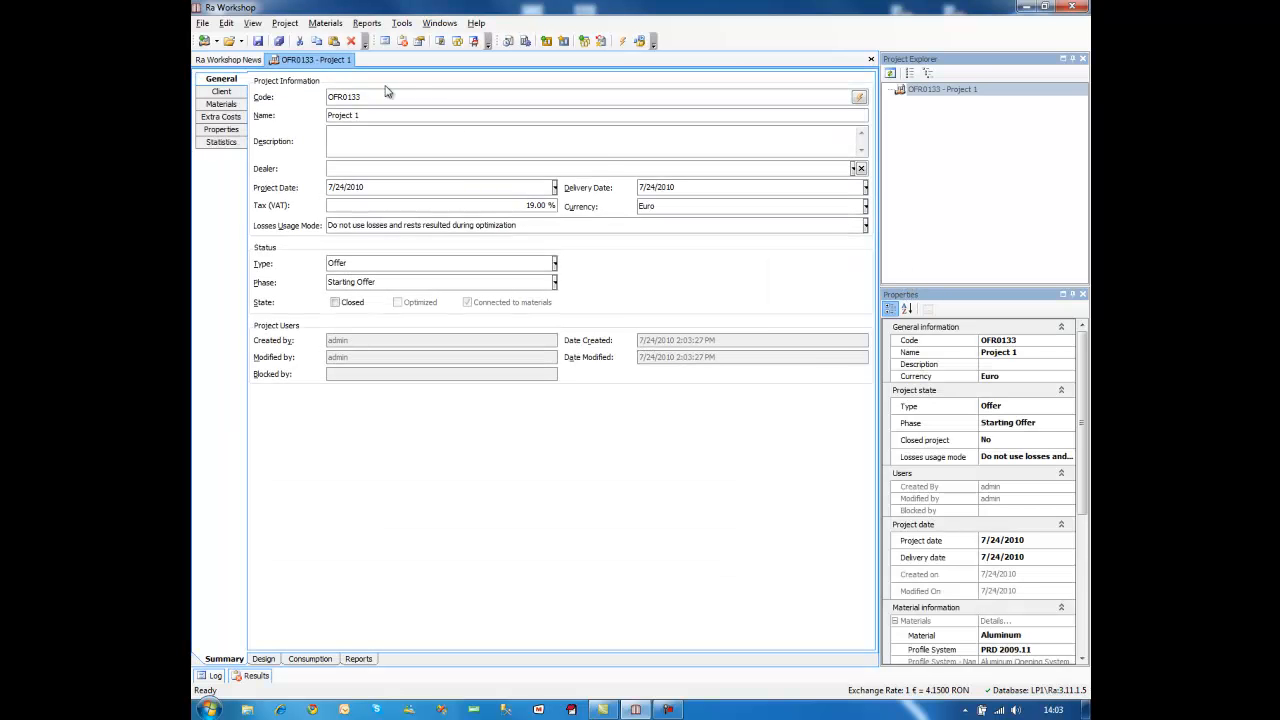
{"action": "left_click", "coordinate": [375, 96]}
{"action": "key", "text": "Tab"}
{"action": "left_click", "coordinate": [975, 300]}
Step: Assign the existing person from the client list as the offer's client
{"action": "left_click", "coordinate": [234, 93]}
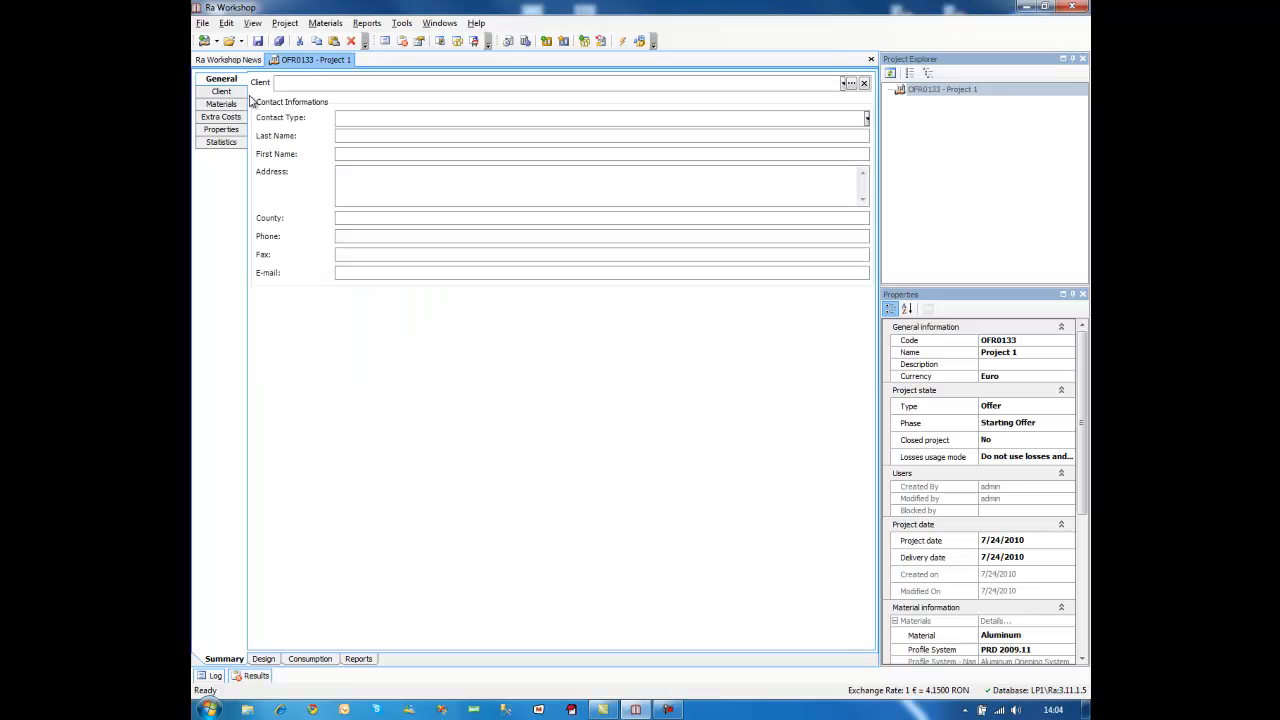
{"action": "left_click", "coordinate": [416, 85]}
{"action": "left_click", "coordinate": [457, 253]}
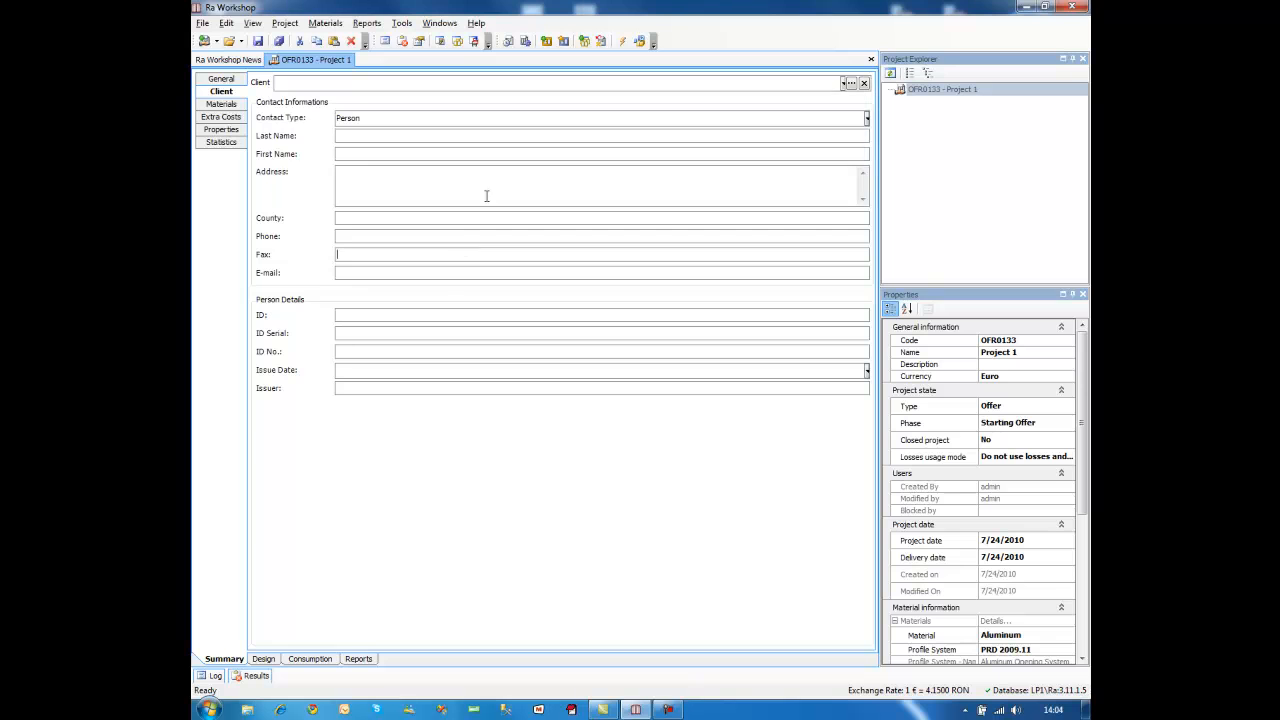
{"action": "left_click", "coordinate": [390, 84]}
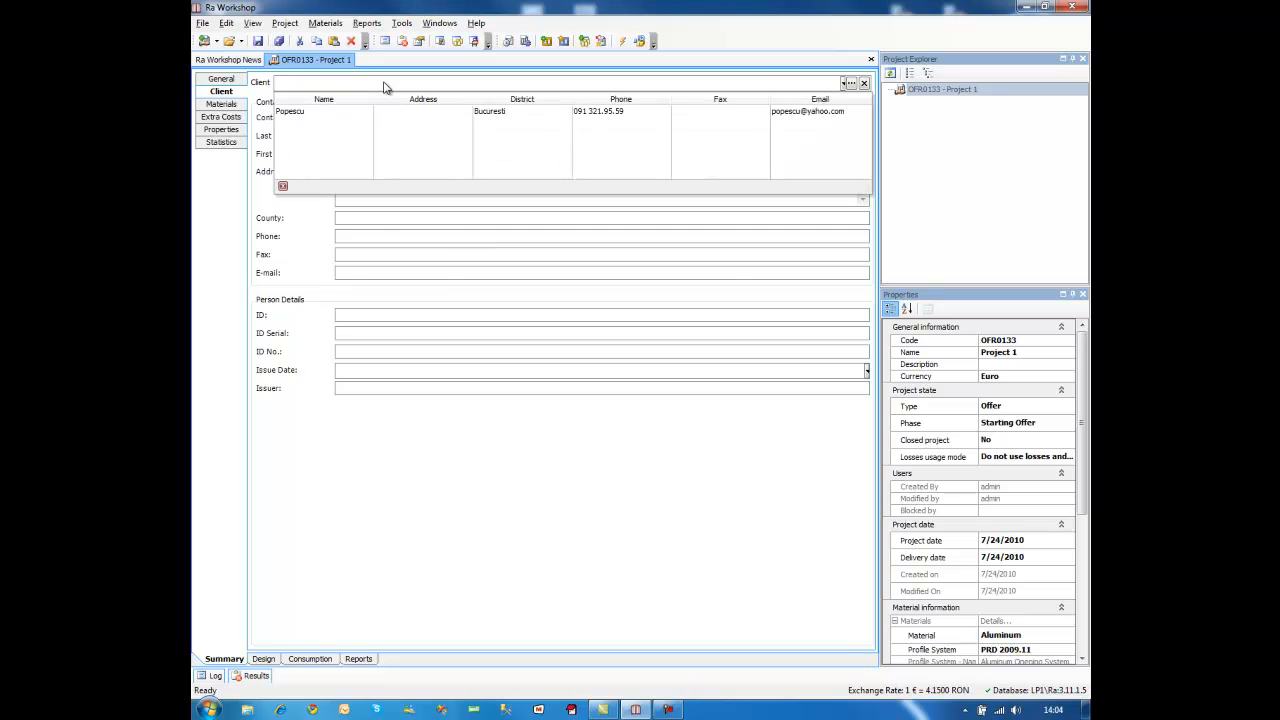
{"action": "left_click", "coordinate": [380, 120]}
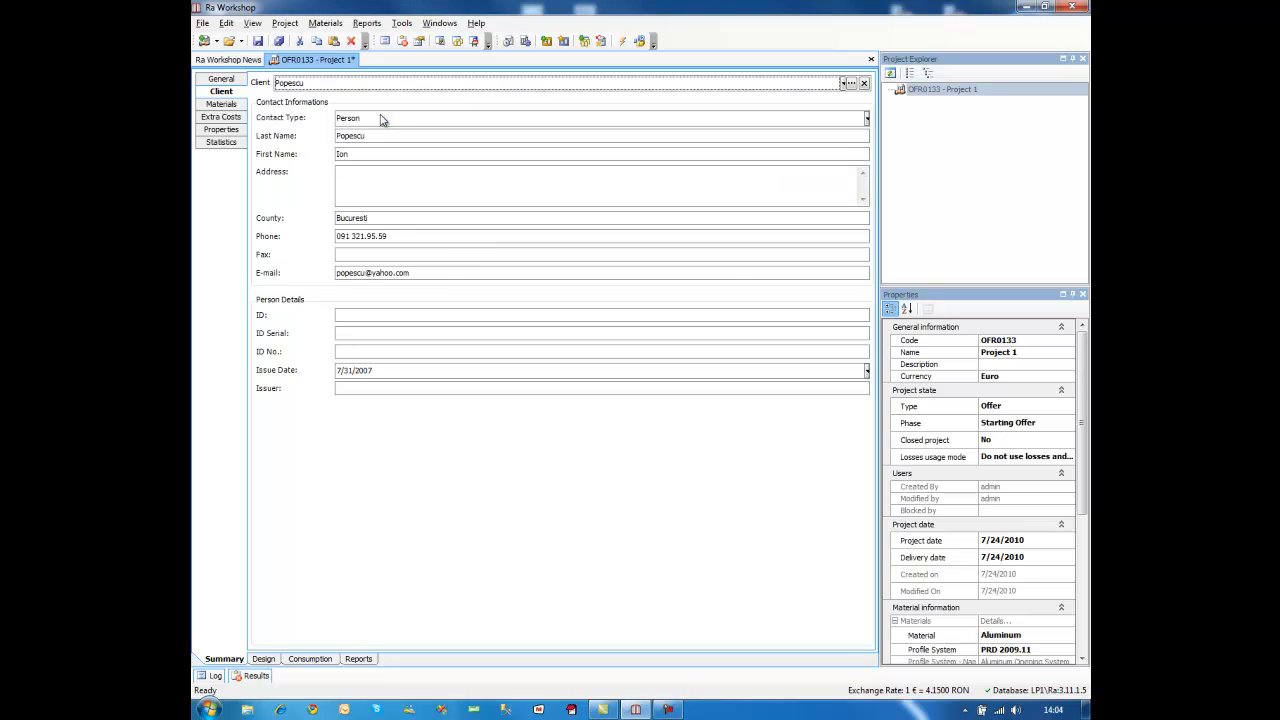
Step: Review the materials and profile systems available for the offer
{"action": "left_click", "coordinate": [235, 108]}
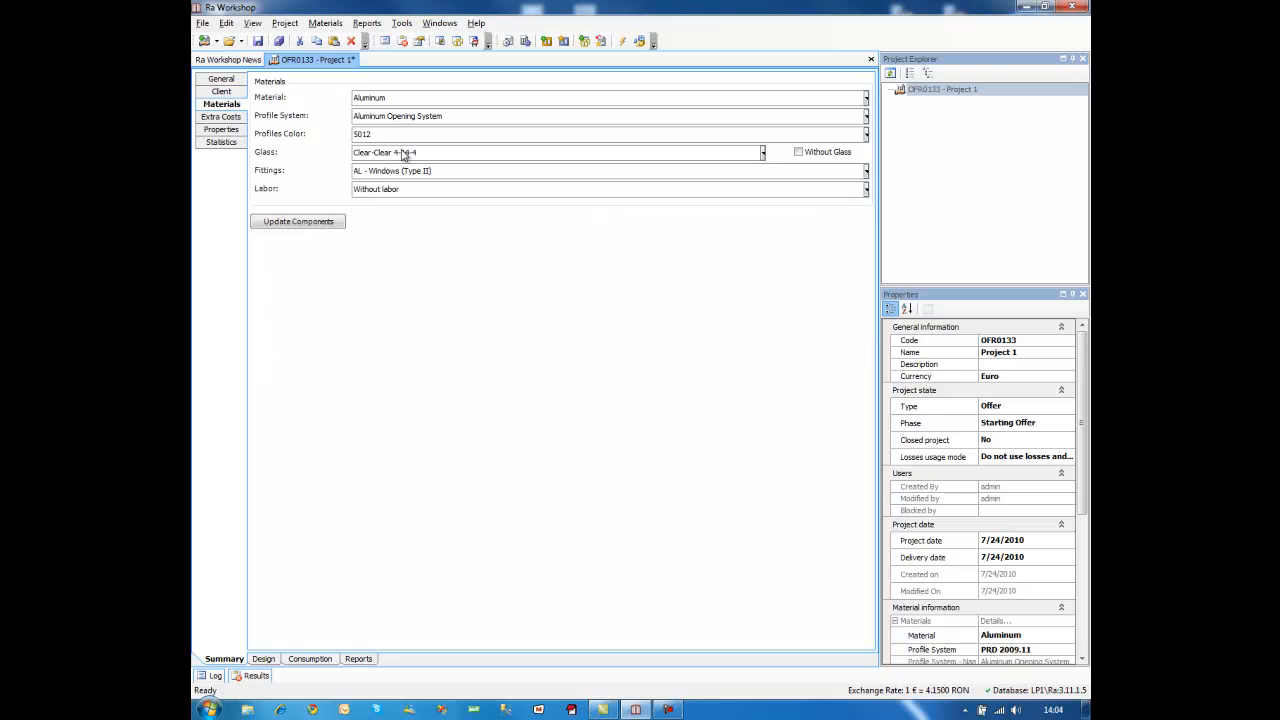
{"action": "left_click", "coordinate": [589, 101]}
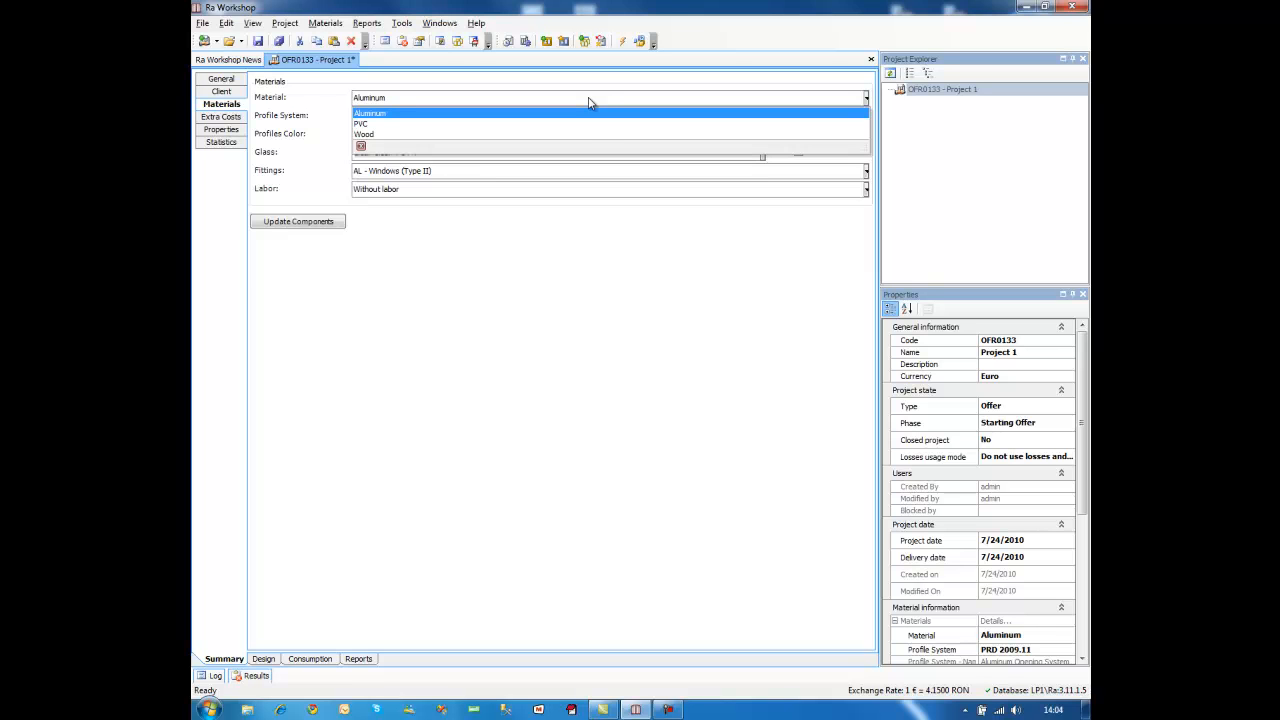
{"action": "left_click", "coordinate": [575, 101]}
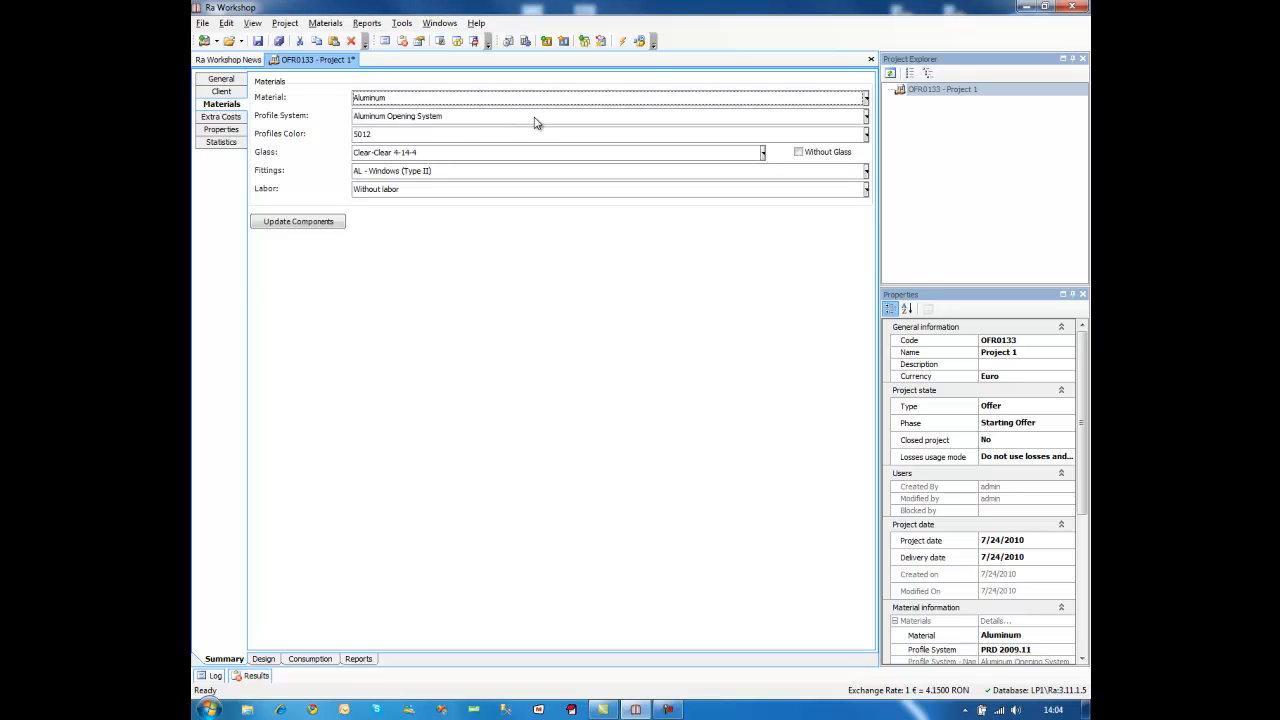
{"action": "left_click", "coordinate": [407, 122]}
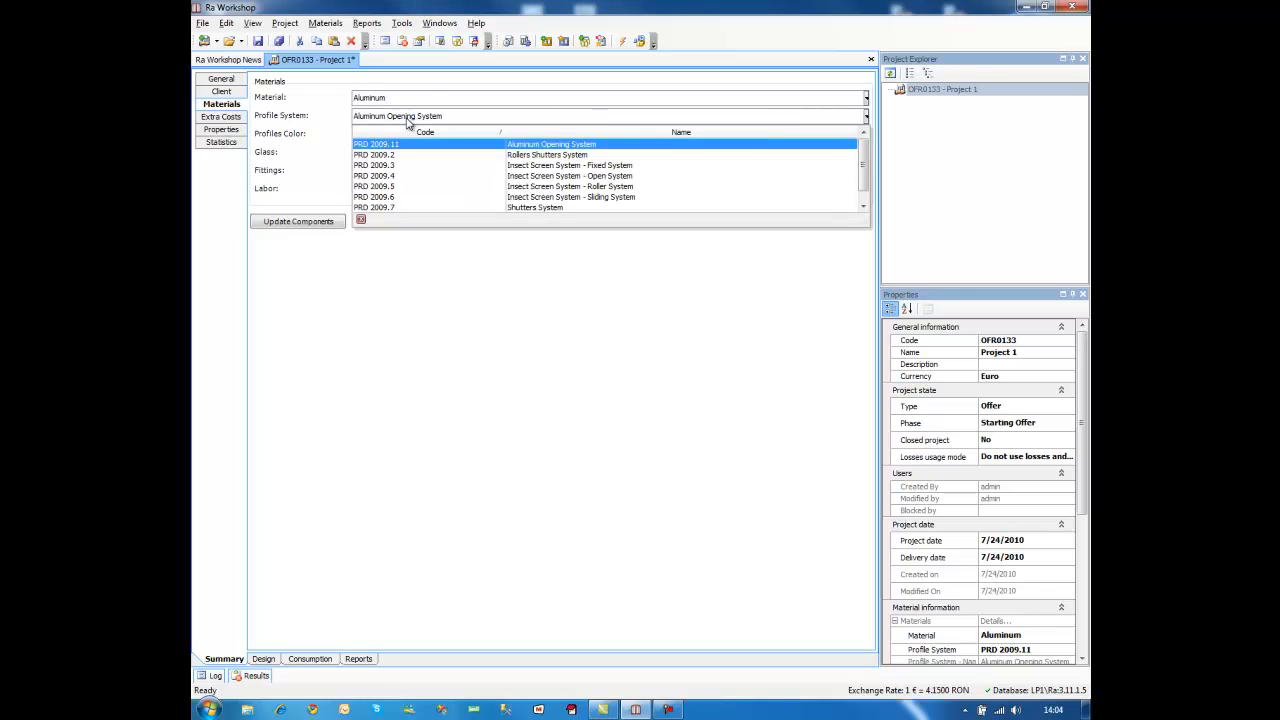
{"action": "left_click", "coordinate": [407, 122]}
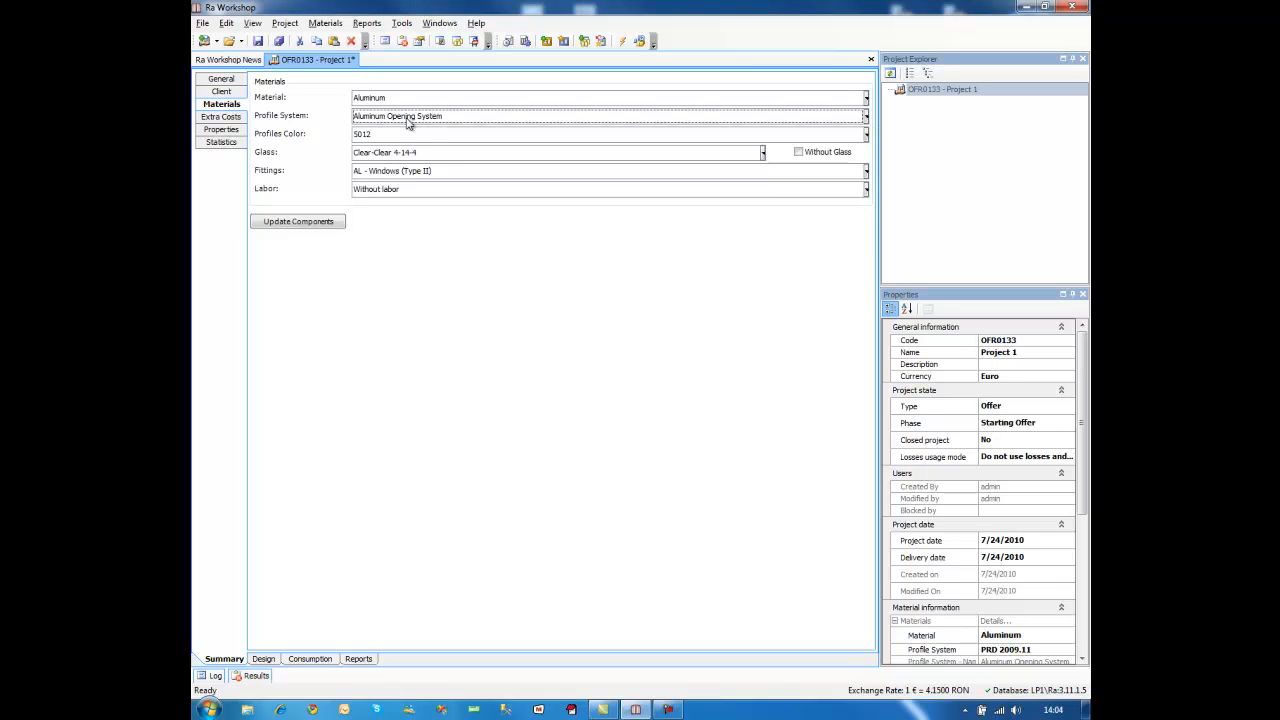
Step: Set the offer's profiles color to 1026, Luminous Yellow
{"action": "left_click", "coordinate": [456, 138]}
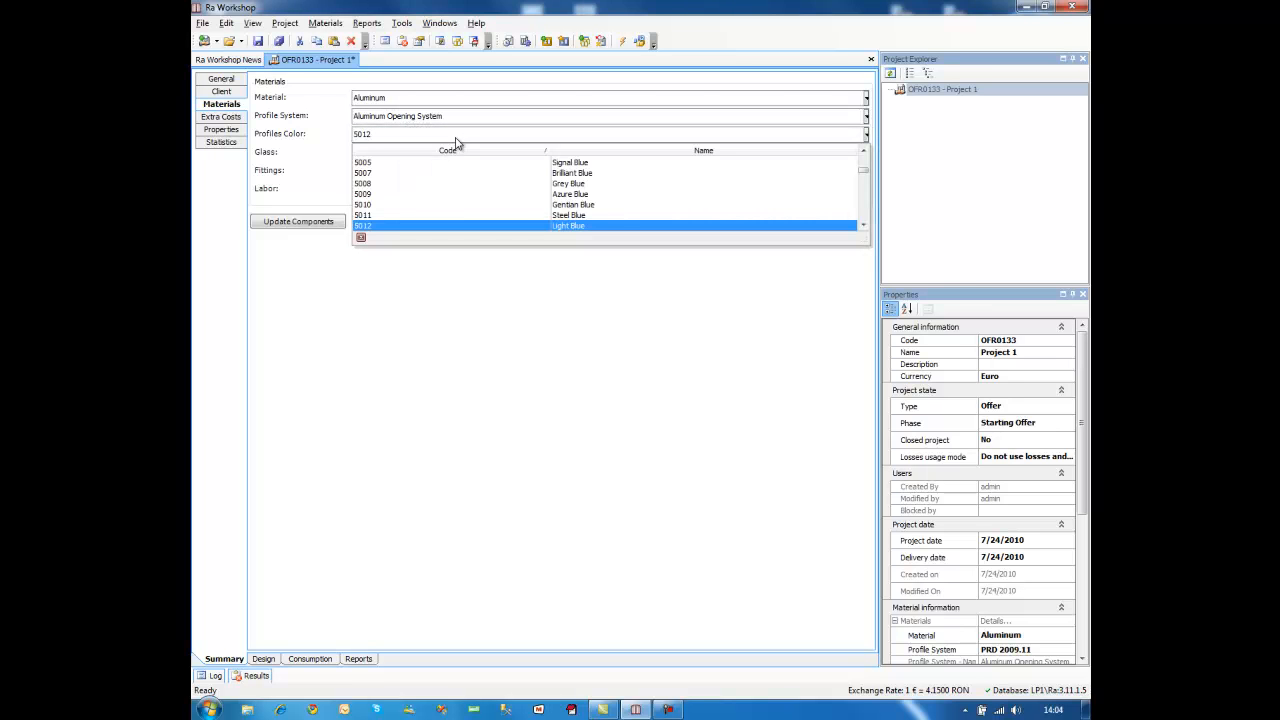
{"action": "type", "text": "1"}
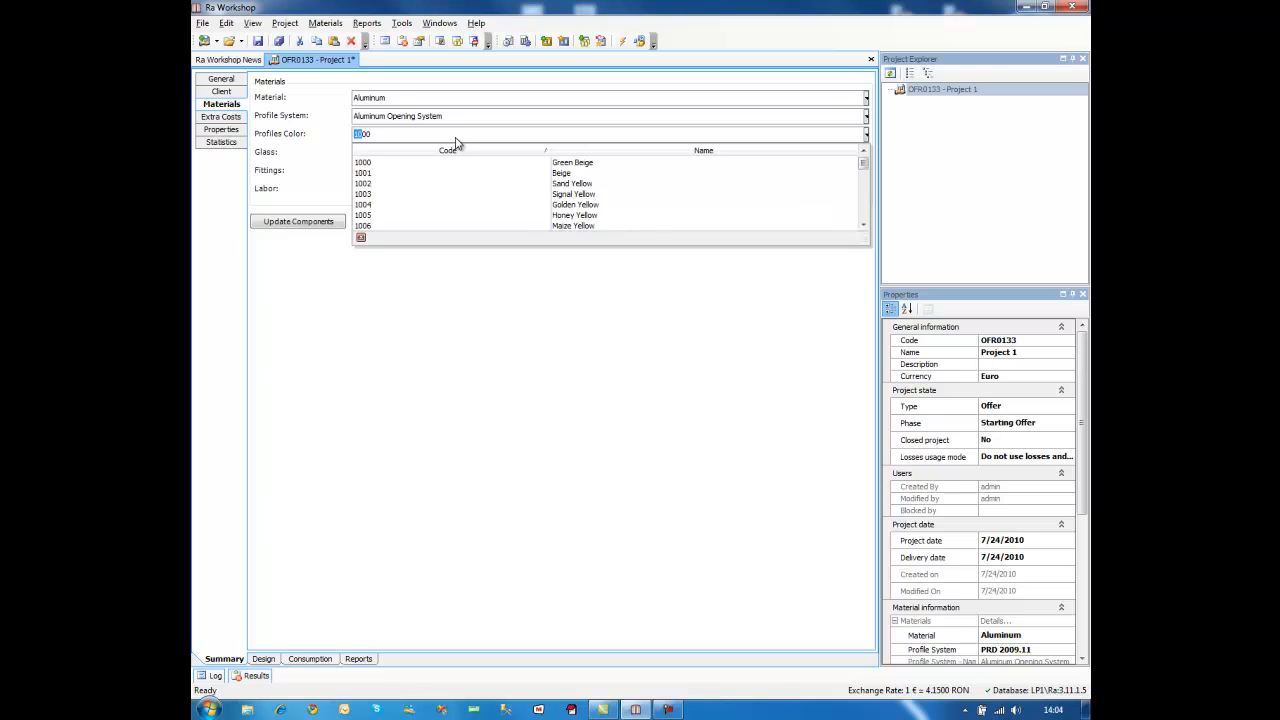
{"action": "type", "text": "026"}
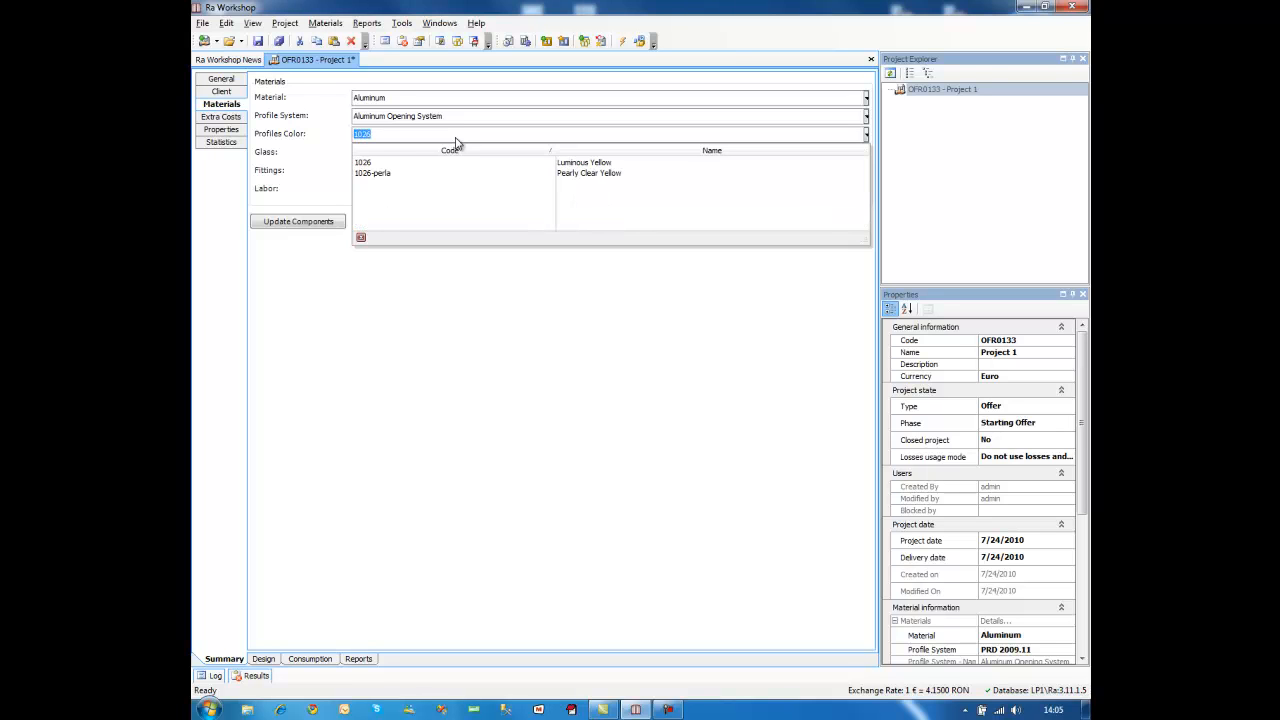
{"action": "left_click", "coordinate": [484, 164]}
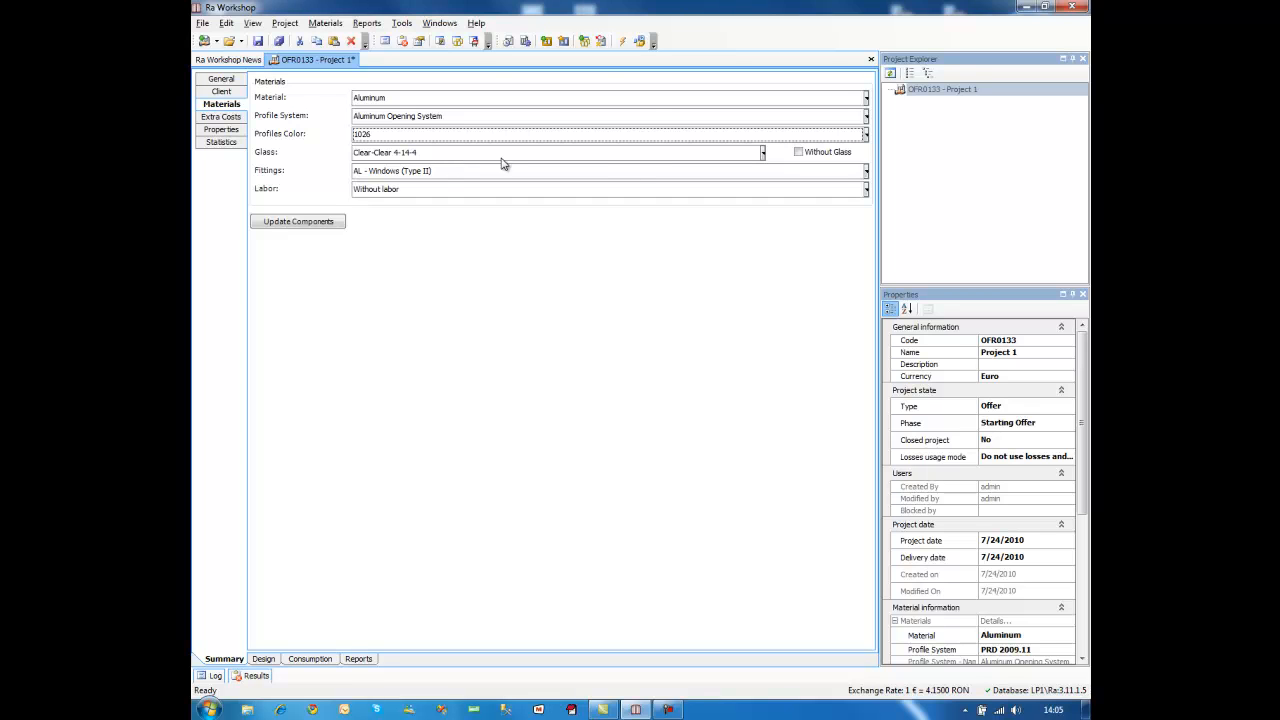
Step: Add a new empty component to the project, check the other commands for adding components, and return to its design
{"action": "left_click", "coordinate": [547, 42]}
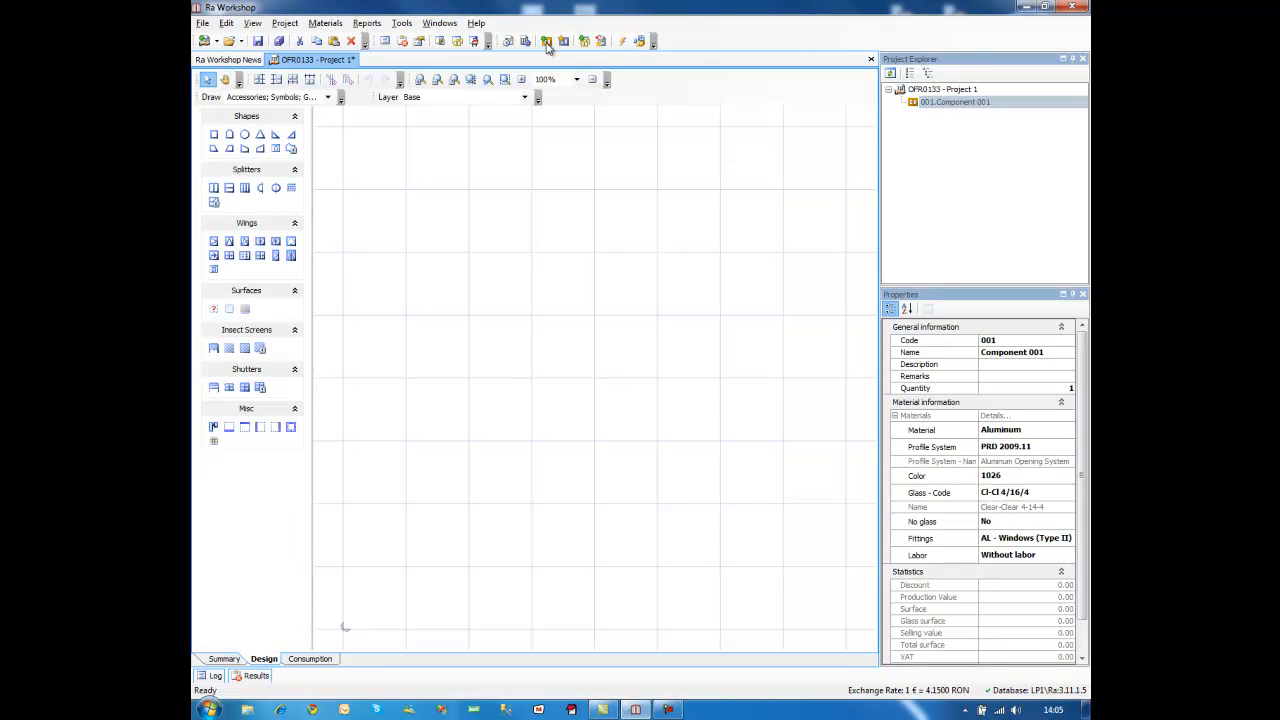
{"action": "right_click", "coordinate": [942, 91]}
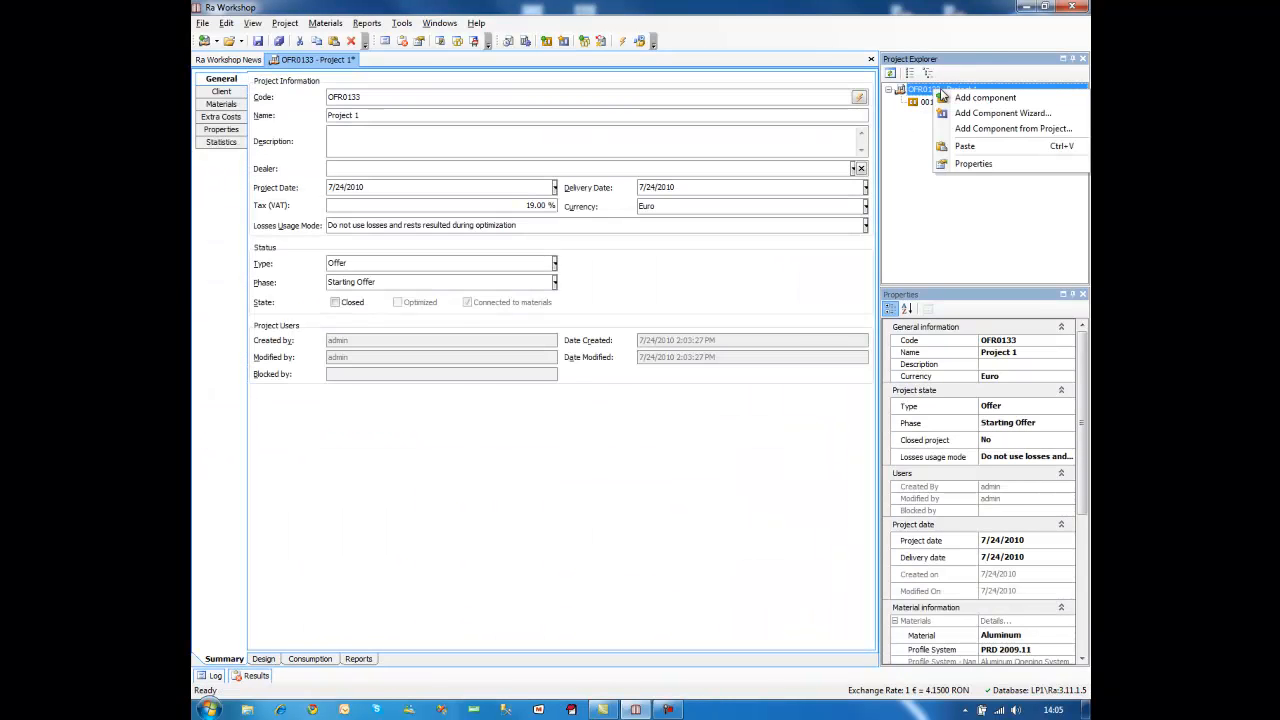
{"action": "left_click", "coordinate": [285, 22]}
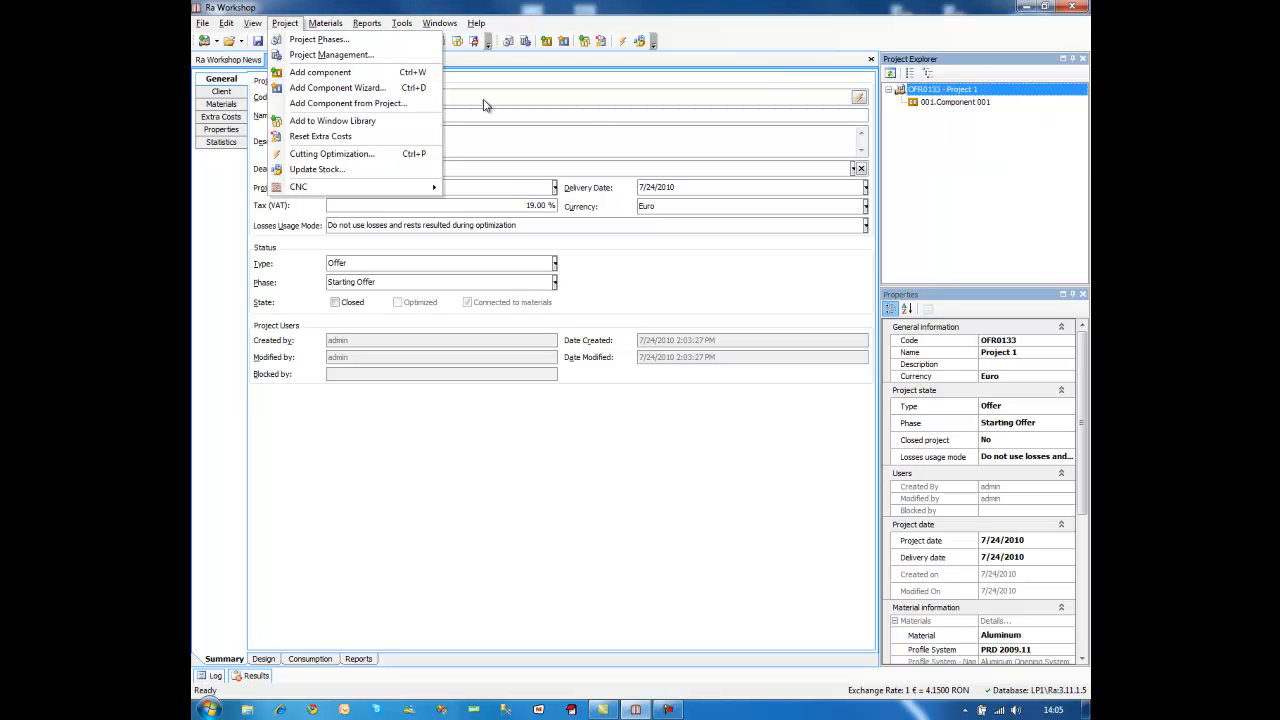
{"action": "left_click", "coordinate": [612, 90]}
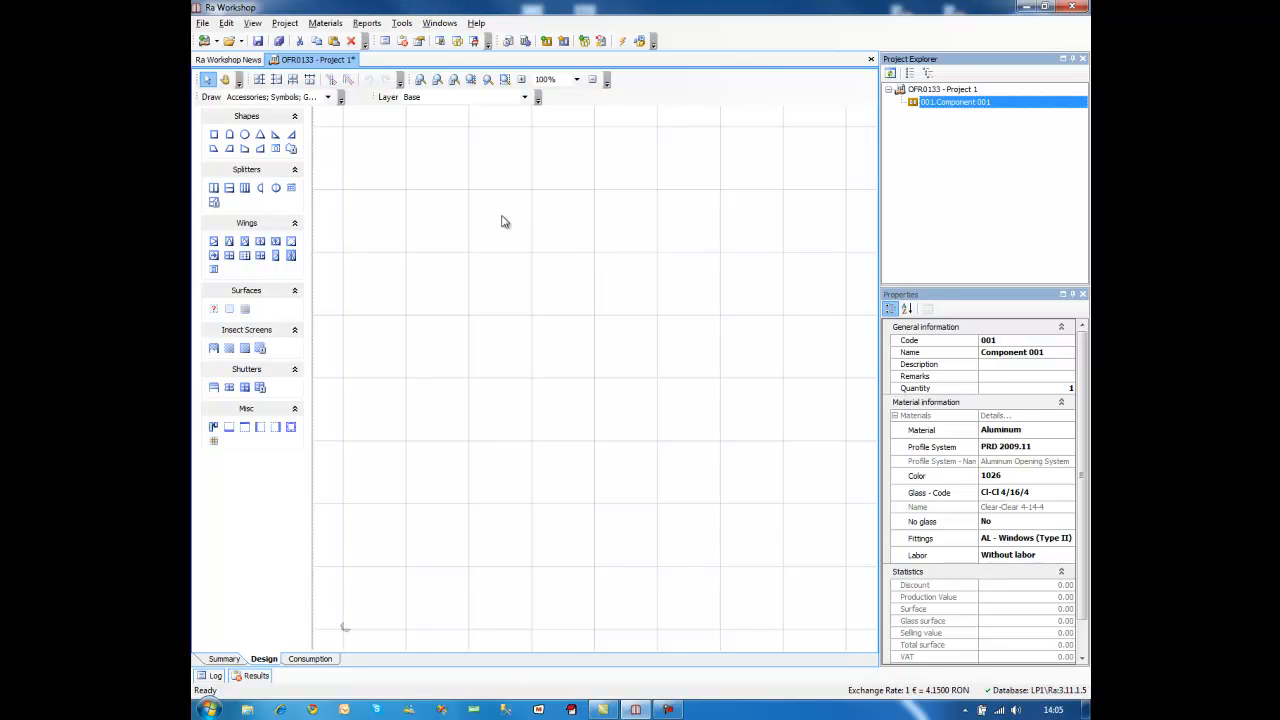
Step: Place a rectangular frame with L=1000 and H=1500 in the component's design
{"action": "left_click", "coordinate": [213, 134]}
{"action": "left_click", "coordinate": [643, 284]}
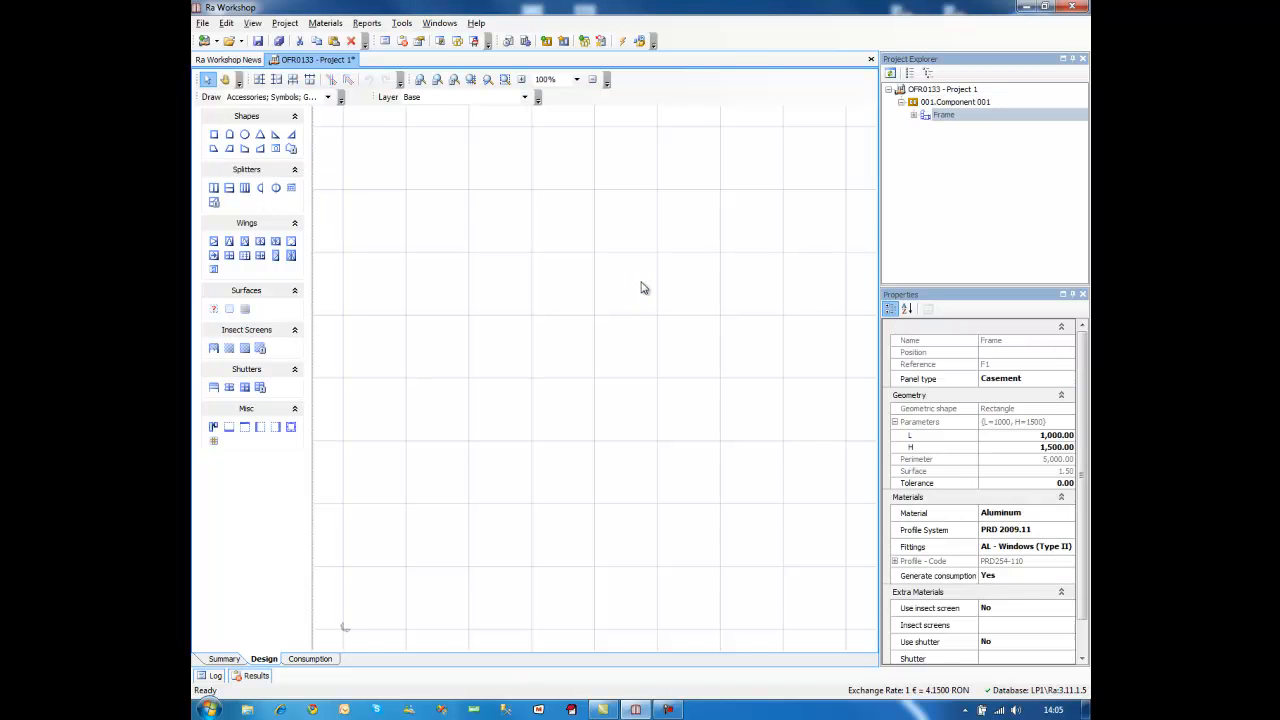
{"action": "left_click", "coordinate": [829, 263]}
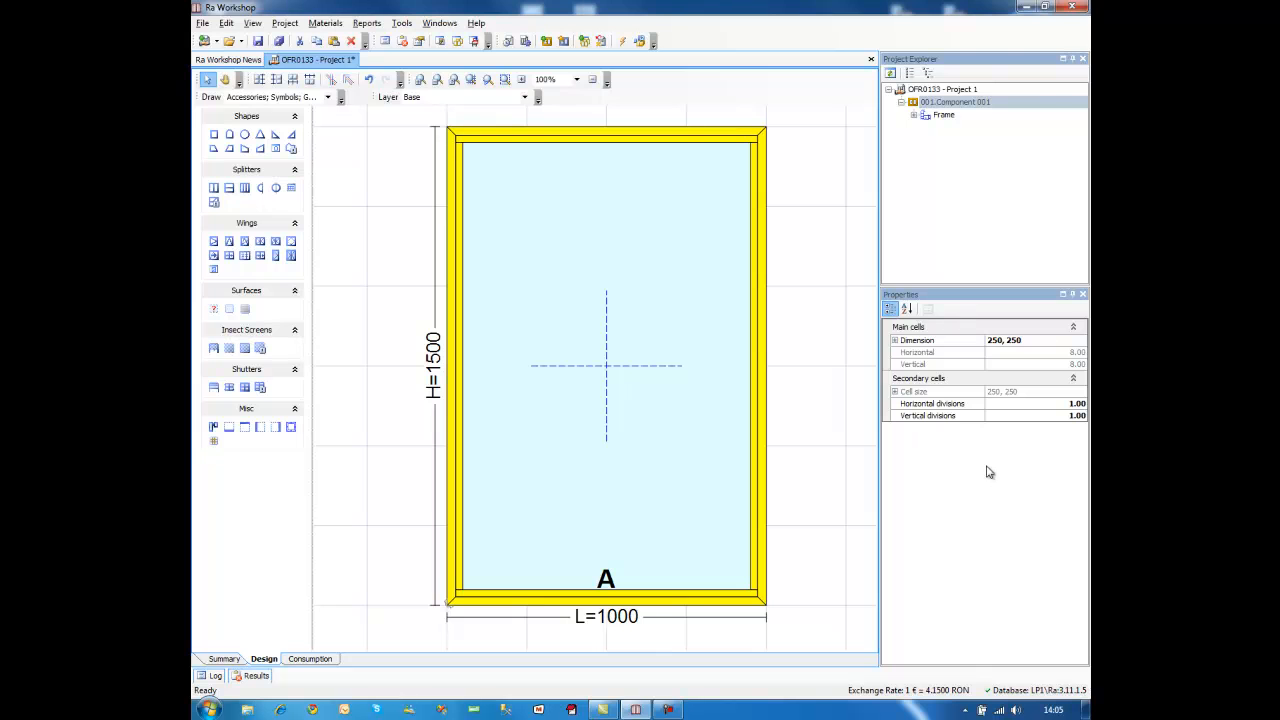
Step: Select the whole frame and review the profile systems available for it
{"action": "left_click", "coordinate": [764, 319]}
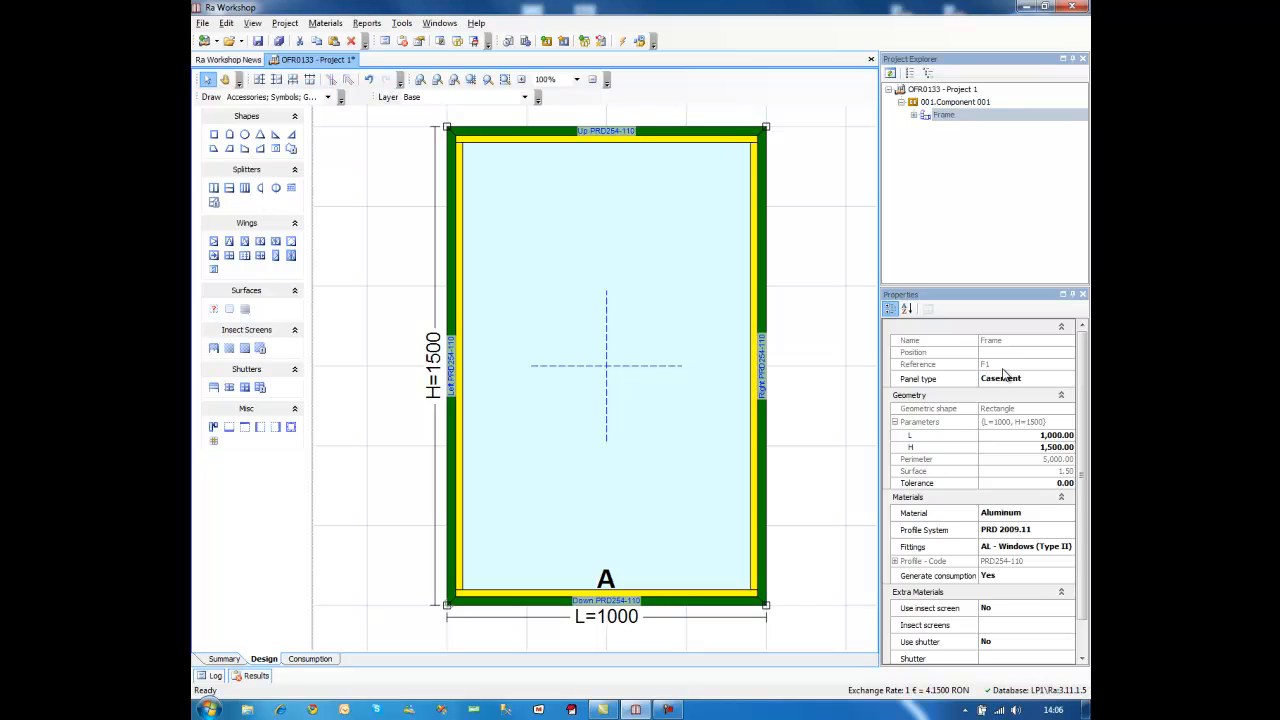
{"action": "left_click", "coordinate": [1036, 536]}
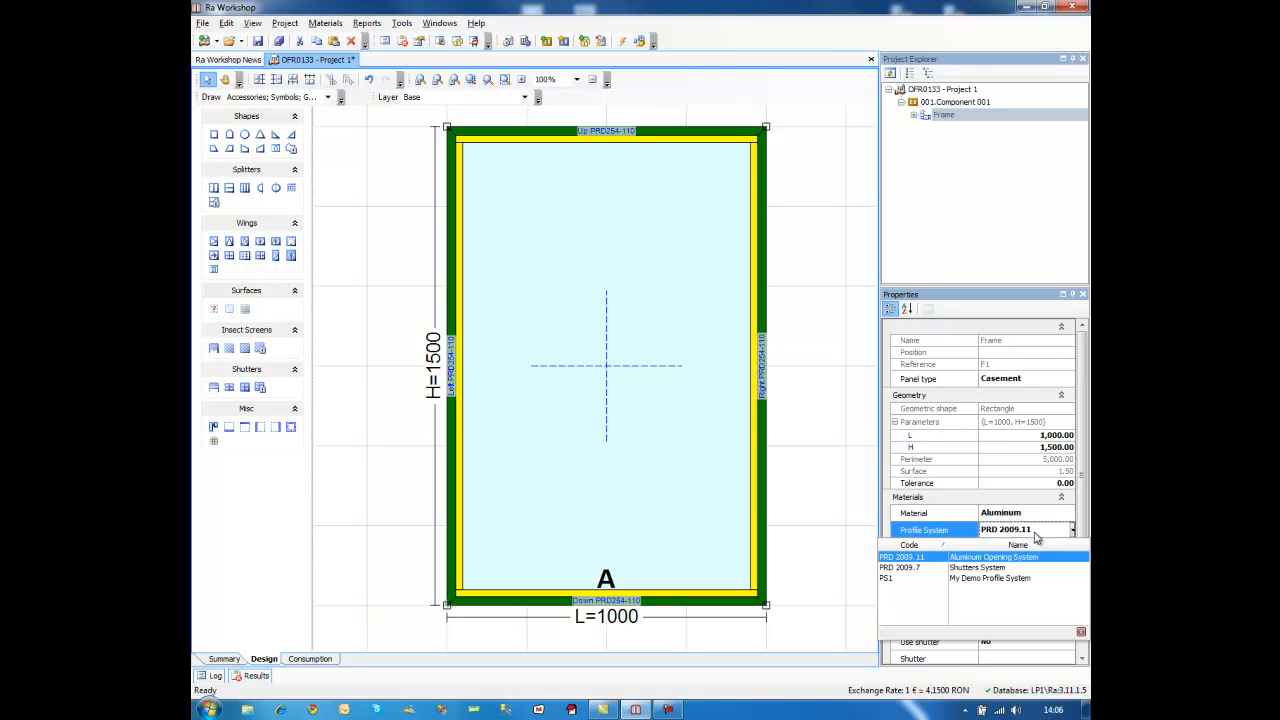
{"action": "left_click", "coordinate": [958, 532]}
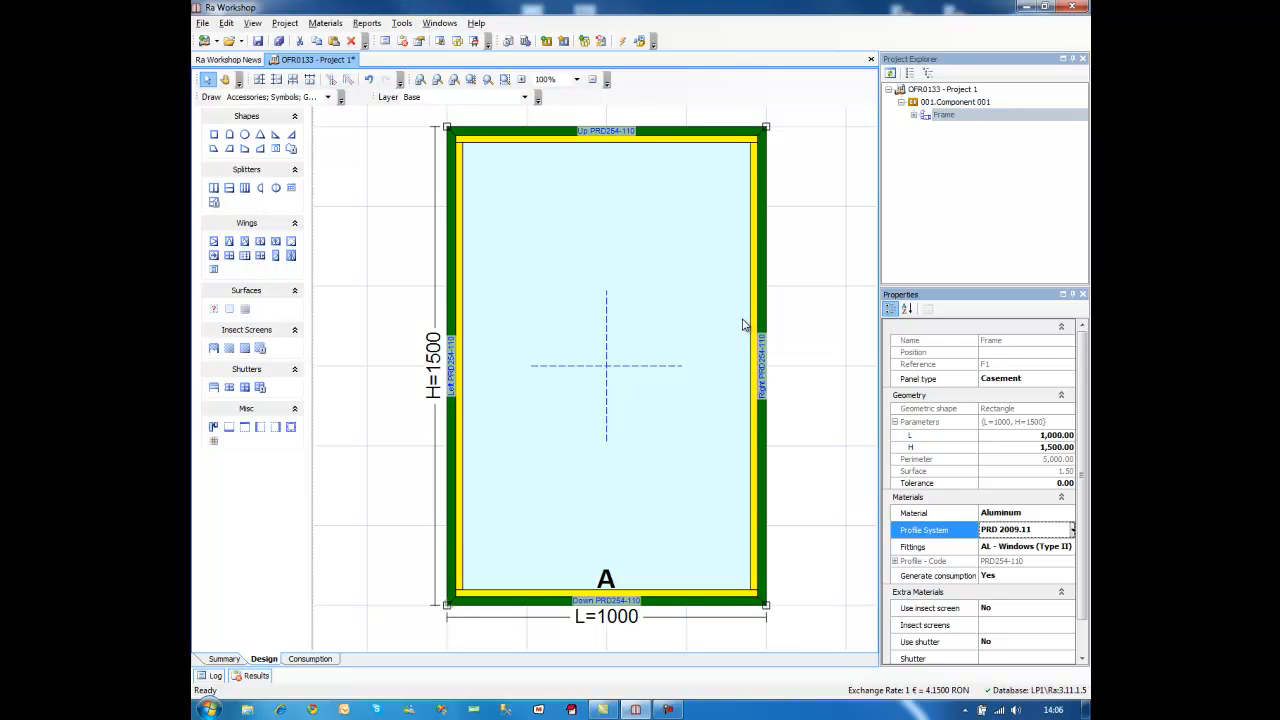
Step: Change the profile of the frame's bottom side to PRD254-555, Floor Threshold M/F
{"action": "left_click", "coordinate": [723, 604]}
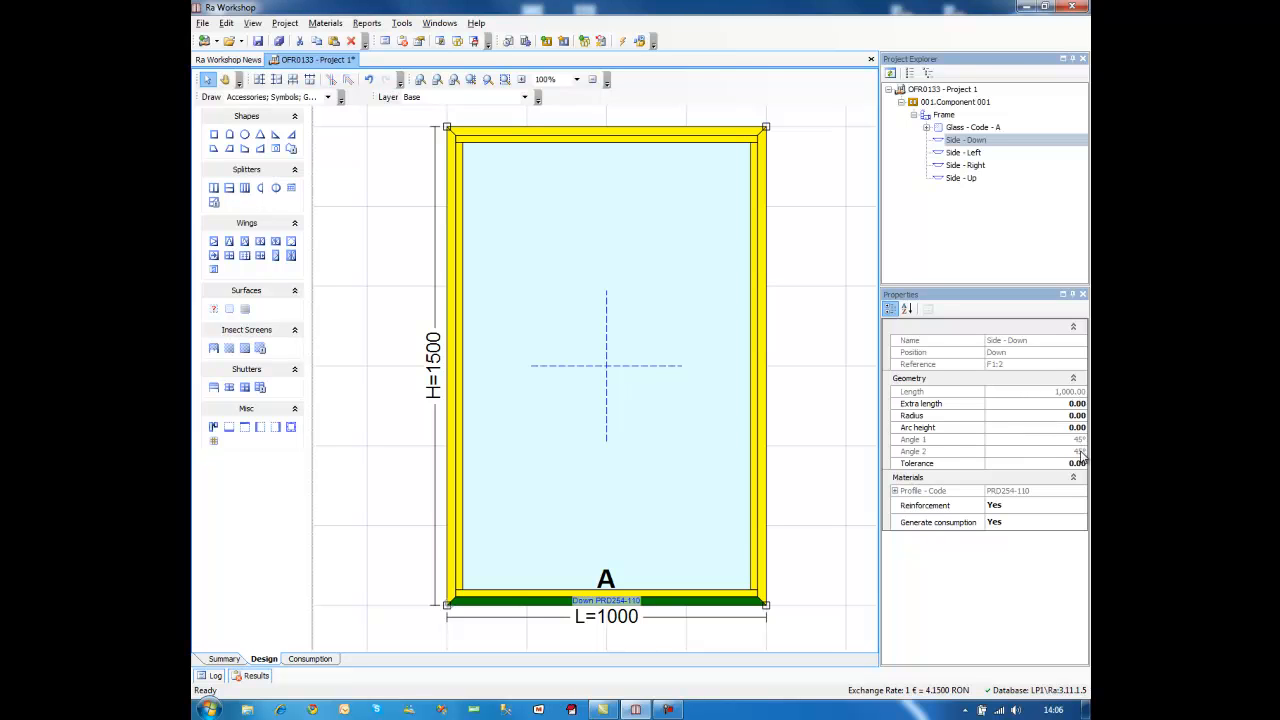
{"action": "left_click", "coordinate": [895, 491]}
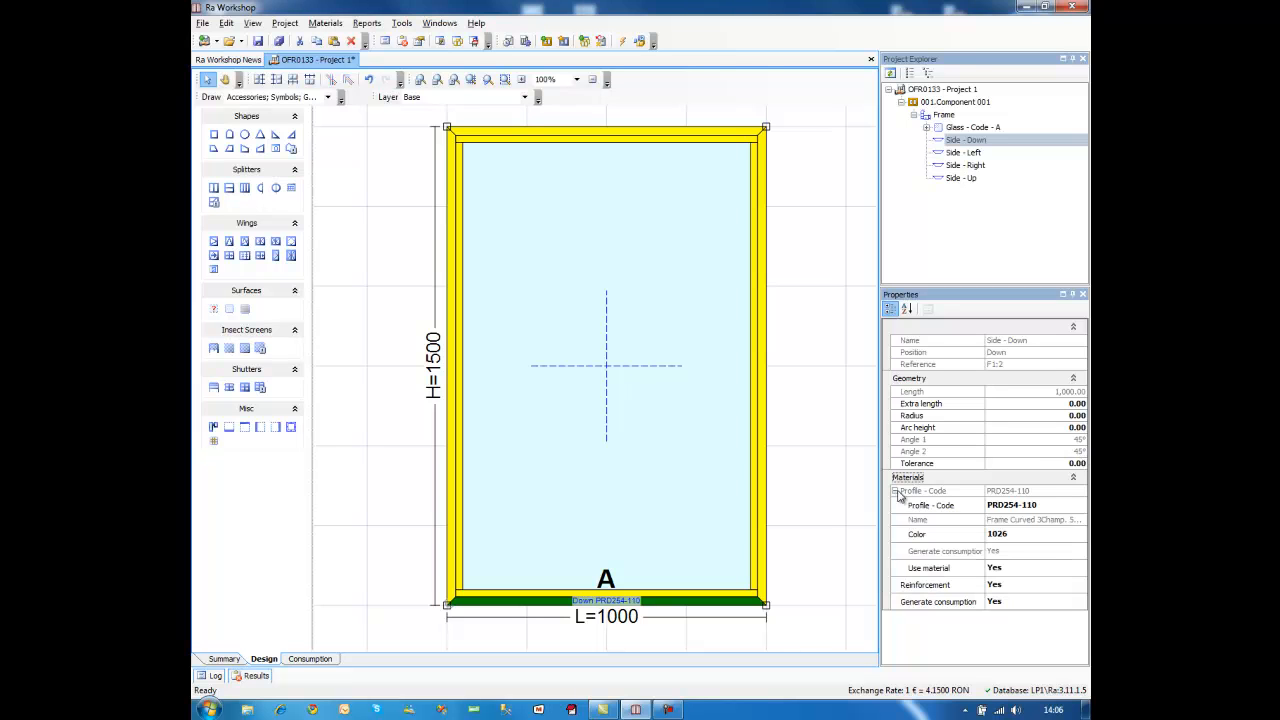
{"action": "left_click", "coordinate": [1039, 511]}
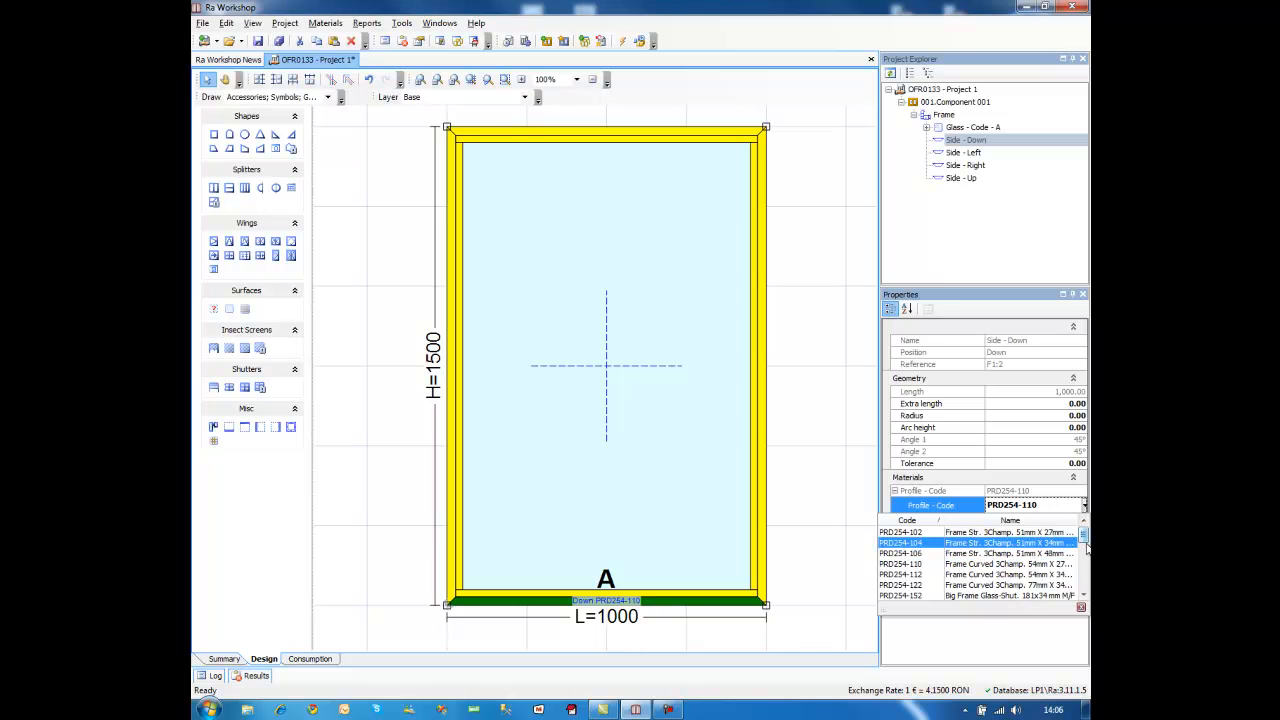
{"action": "left_click_drag", "start_coordinate": [1086, 540], "coordinate": [1087, 588]}
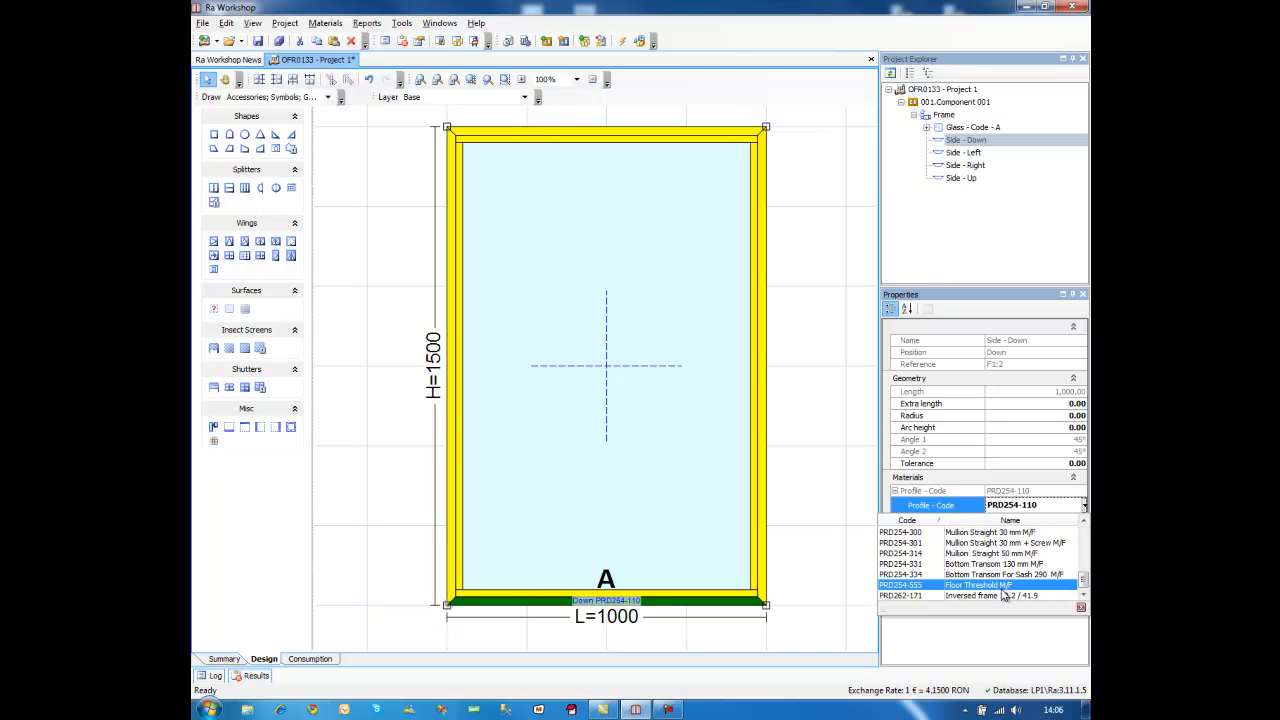
{"action": "left_click", "coordinate": [969, 585]}
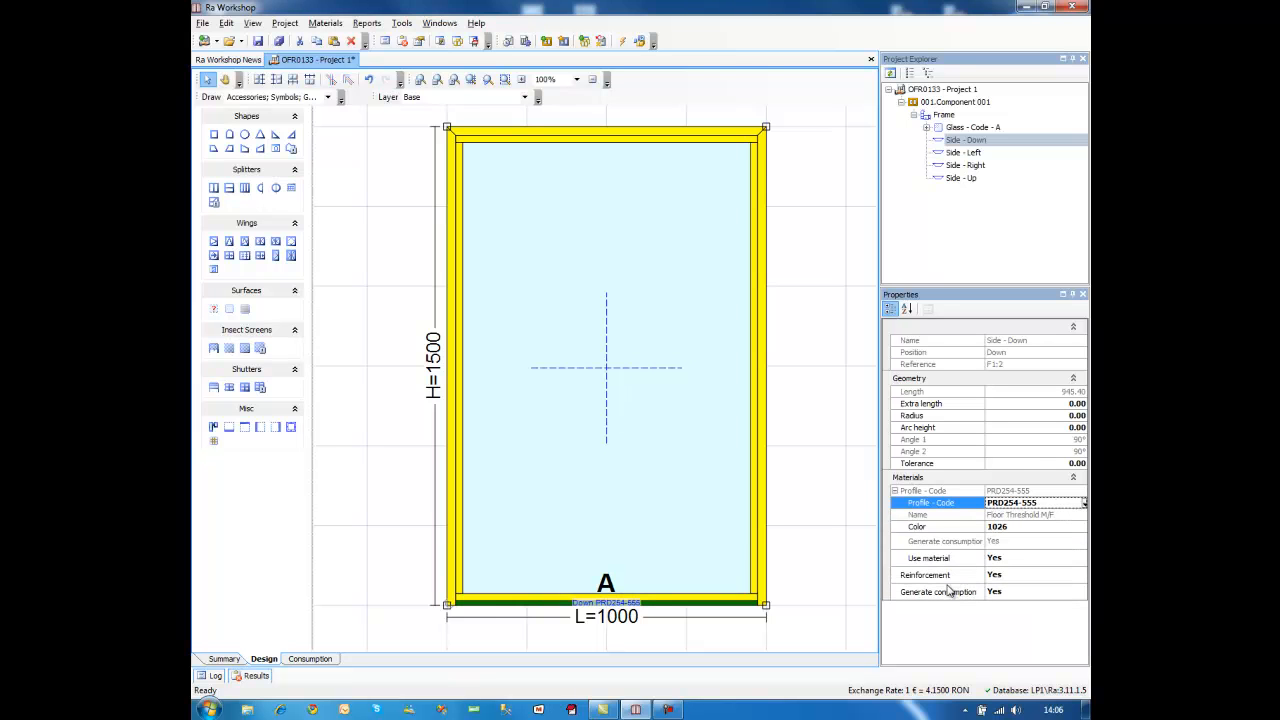
Step: Examine the lower-right corner joint between the floor threshold and the right side of the frame
{"action": "left_click", "coordinate": [505, 80]}
{"action": "left_click_drag", "start_coordinate": [805, 652], "coordinate": [671, 546]}
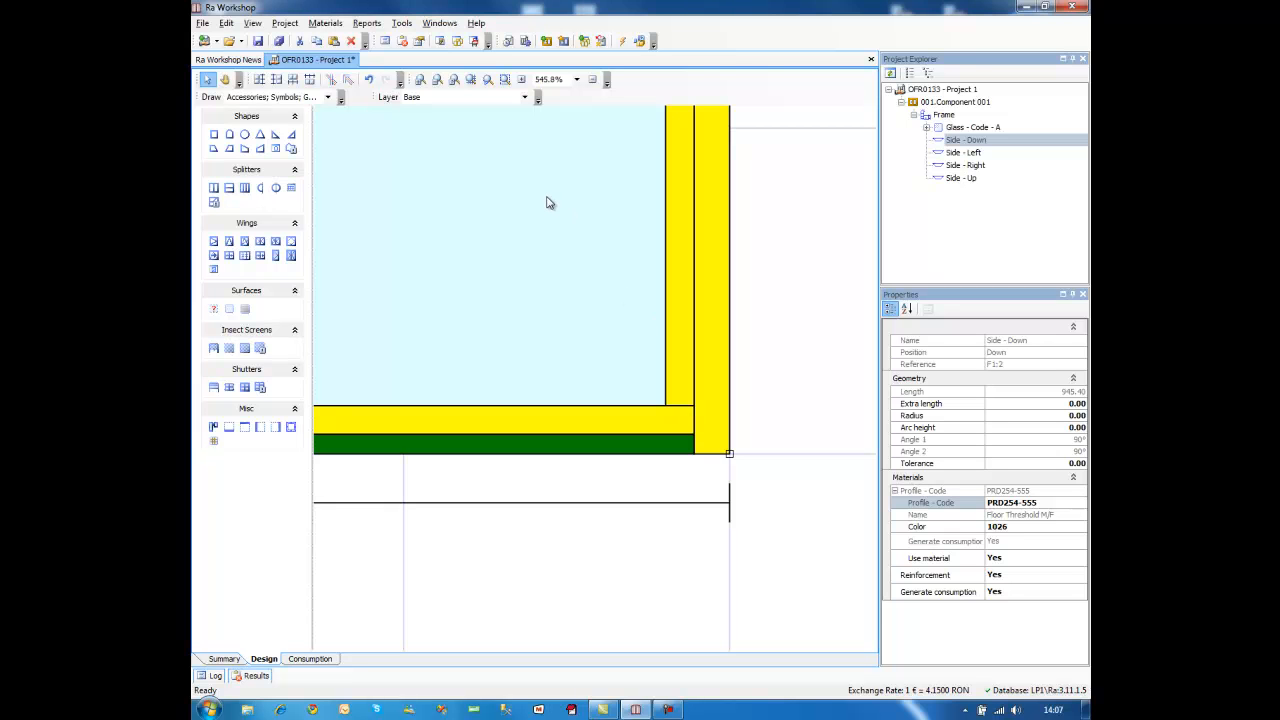
{"action": "left_click", "coordinate": [703, 265]}
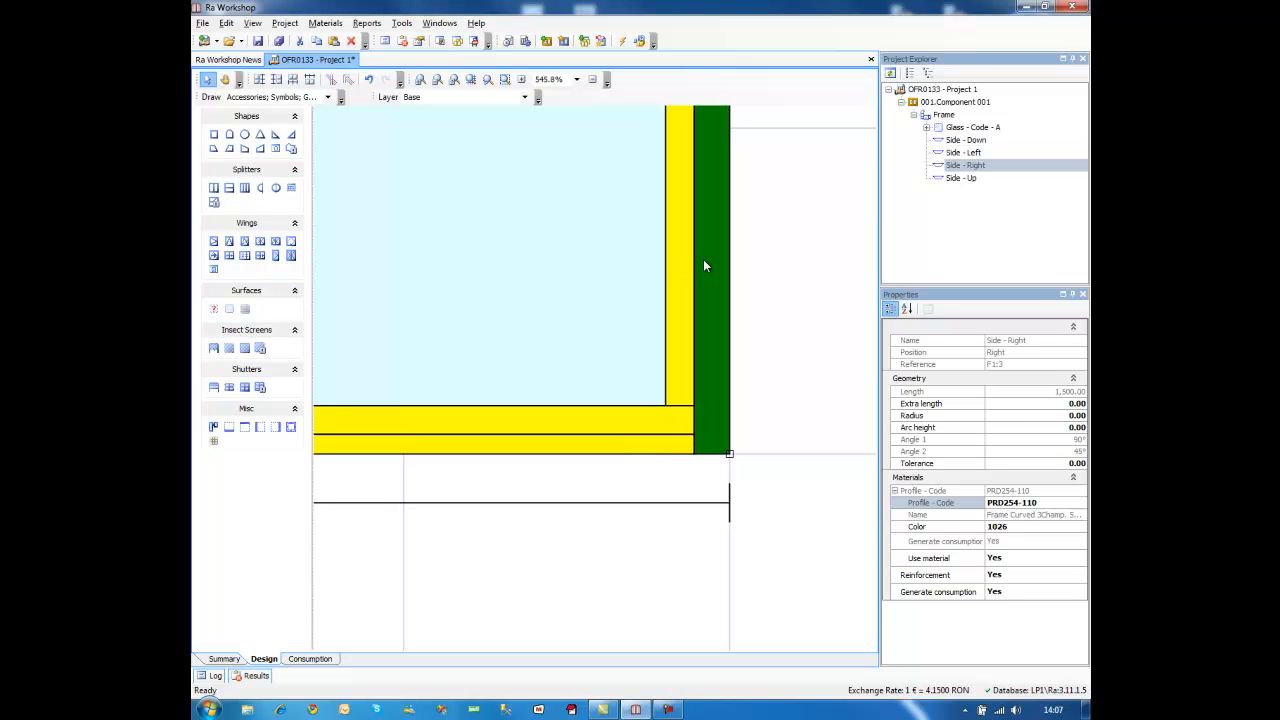
Step: Undo the profile change on the frame's bottom side and deselect the frame parts
{"action": "scroll", "coordinate": [703, 265], "scroll_direction": "down", "scroll_amount": 5}
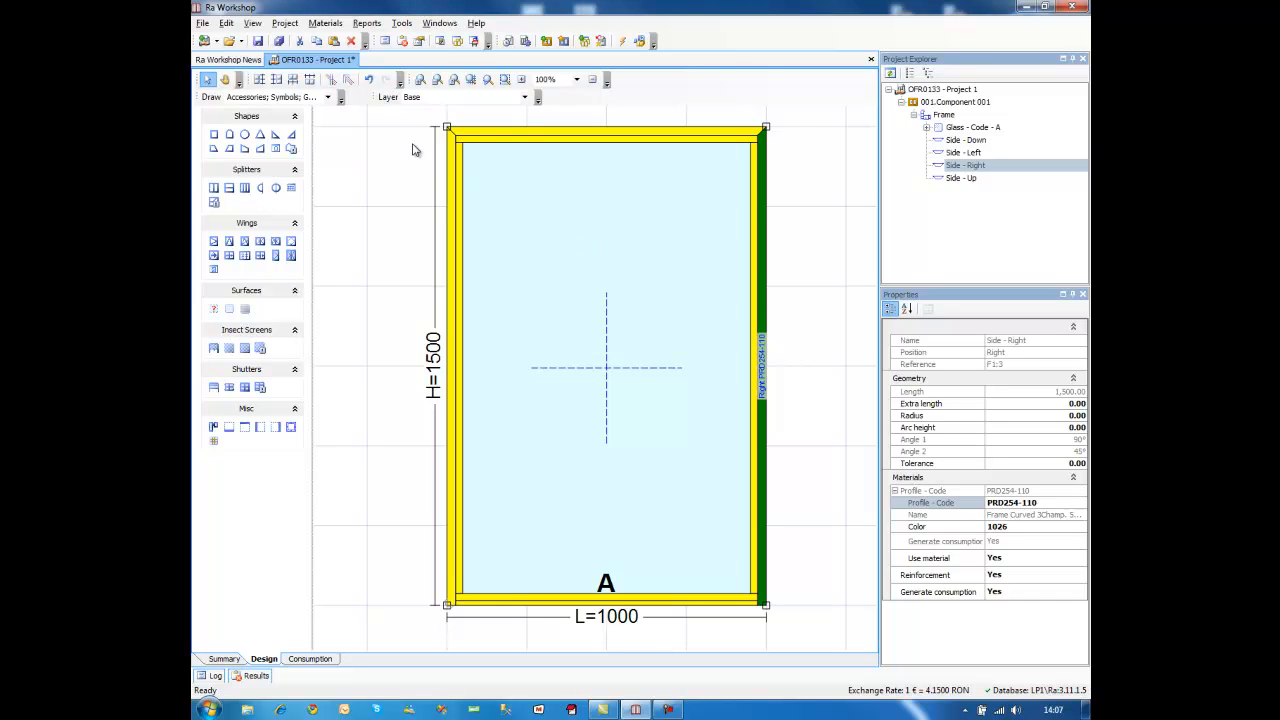
{"action": "left_click", "coordinate": [369, 80]}
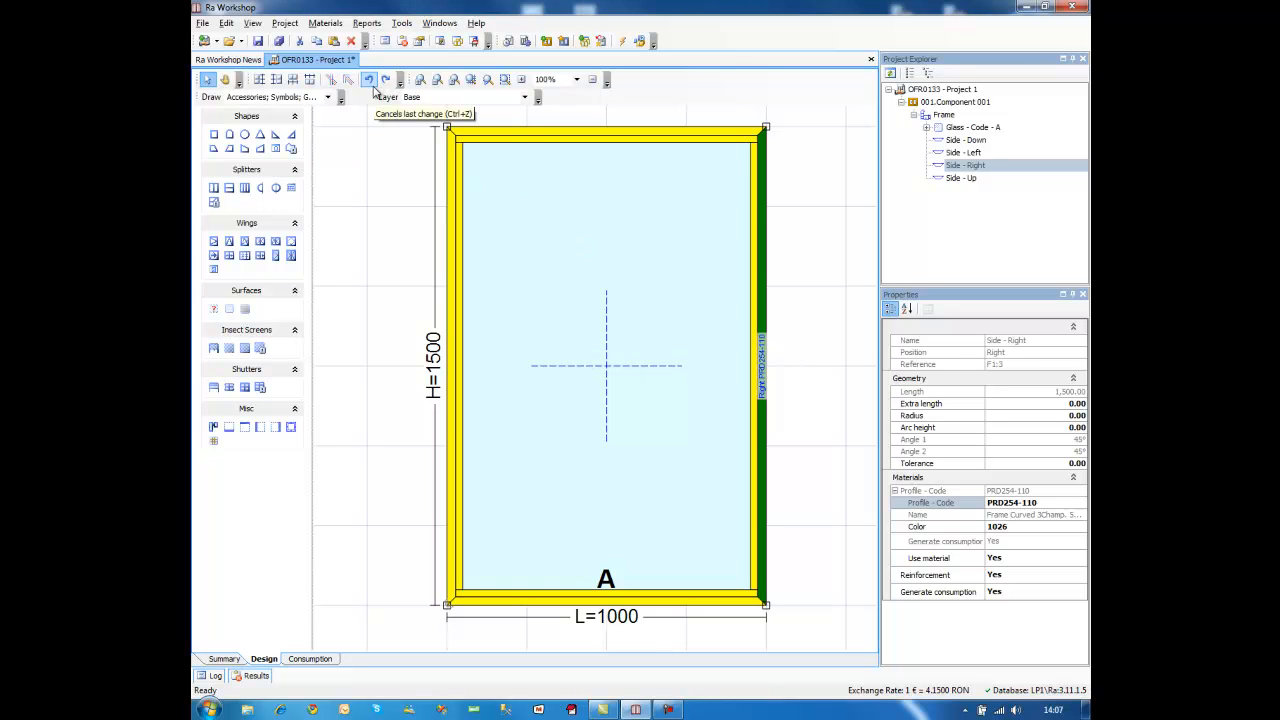
{"action": "left_click", "coordinate": [832, 601]}
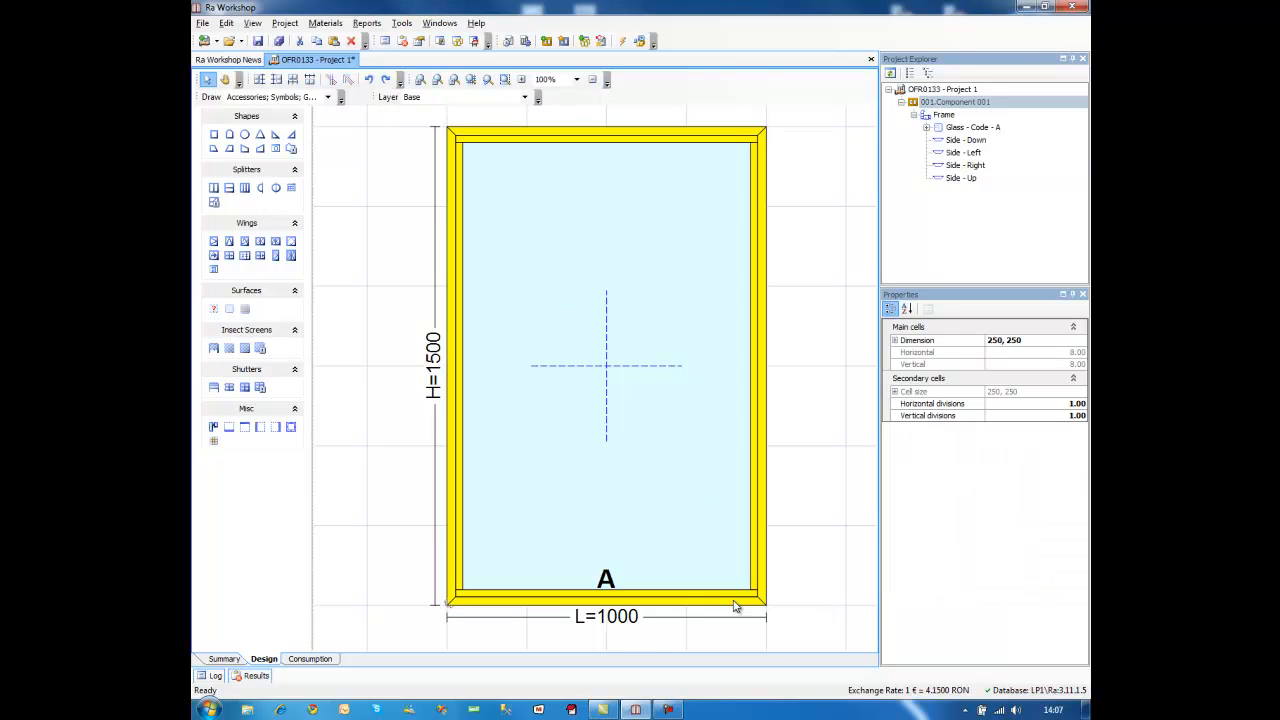
Step: Delete the rectangular frame from the component
{"action": "left_click", "coordinate": [738, 602]}
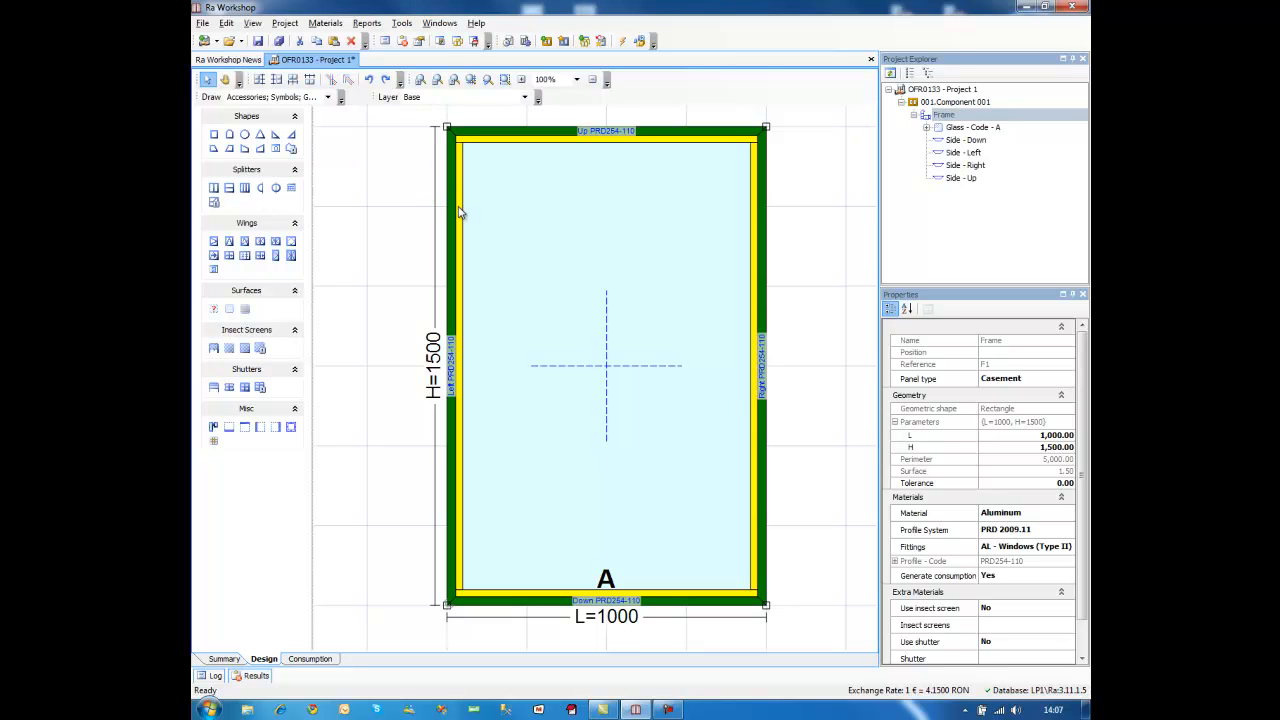
{"action": "key", "text": "Delete"}
{"action": "left_click", "coordinate": [616, 373]}
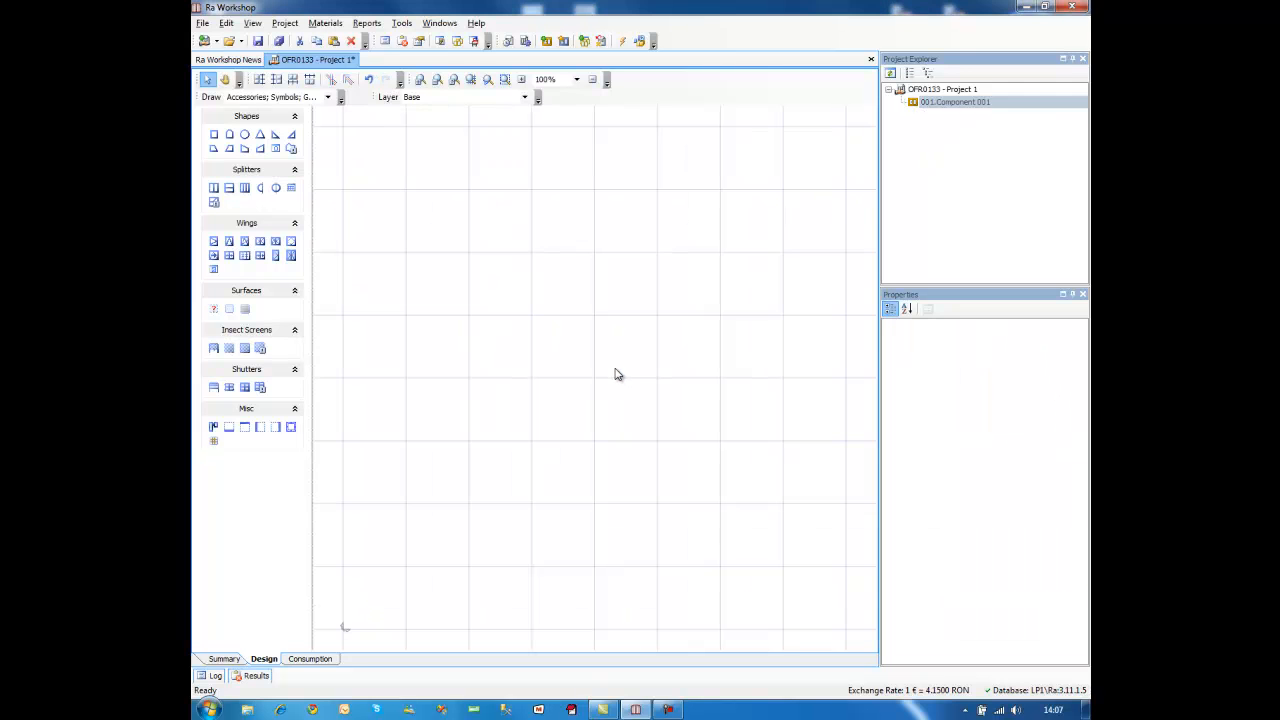
Step: Add a preset trapezium frame whose top slopes down to the right (L=1500, H=1000, h1=500), and delete it
{"action": "left_click", "coordinate": [244, 148]}
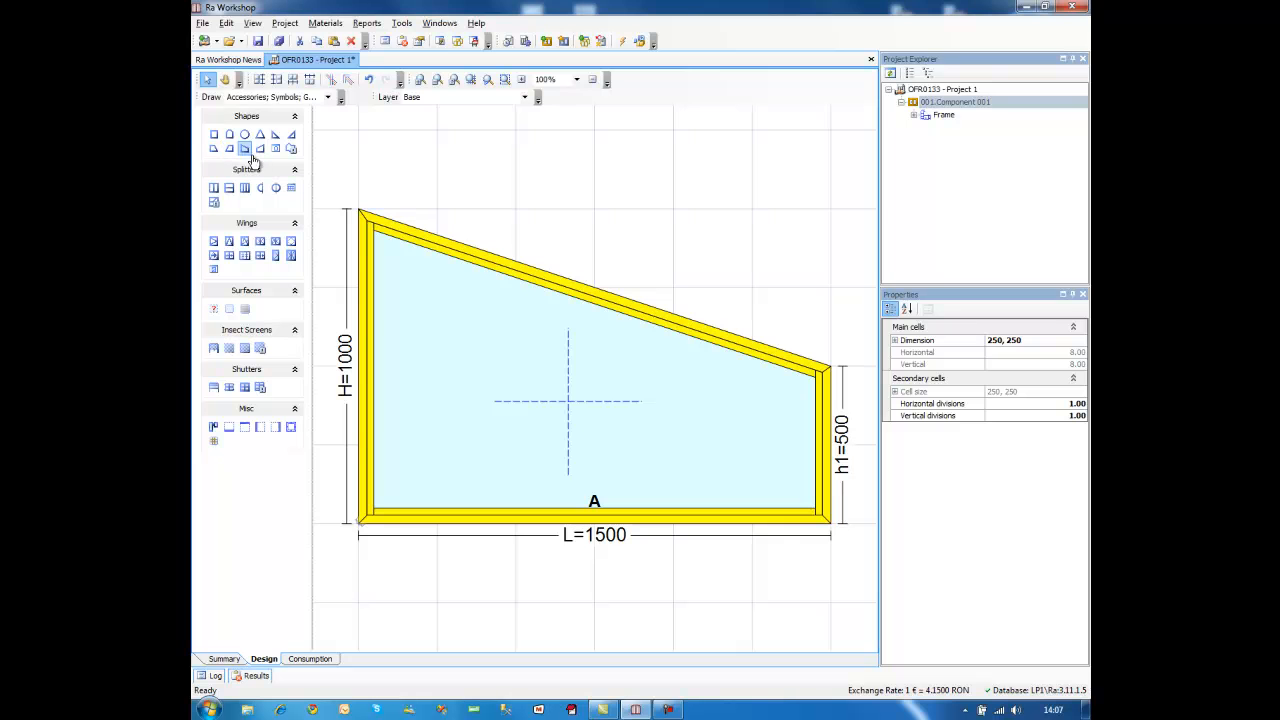
{"action": "left_click", "coordinate": [416, 237]}
{"action": "key", "text": "Delete"}
{"action": "key", "text": "Return"}
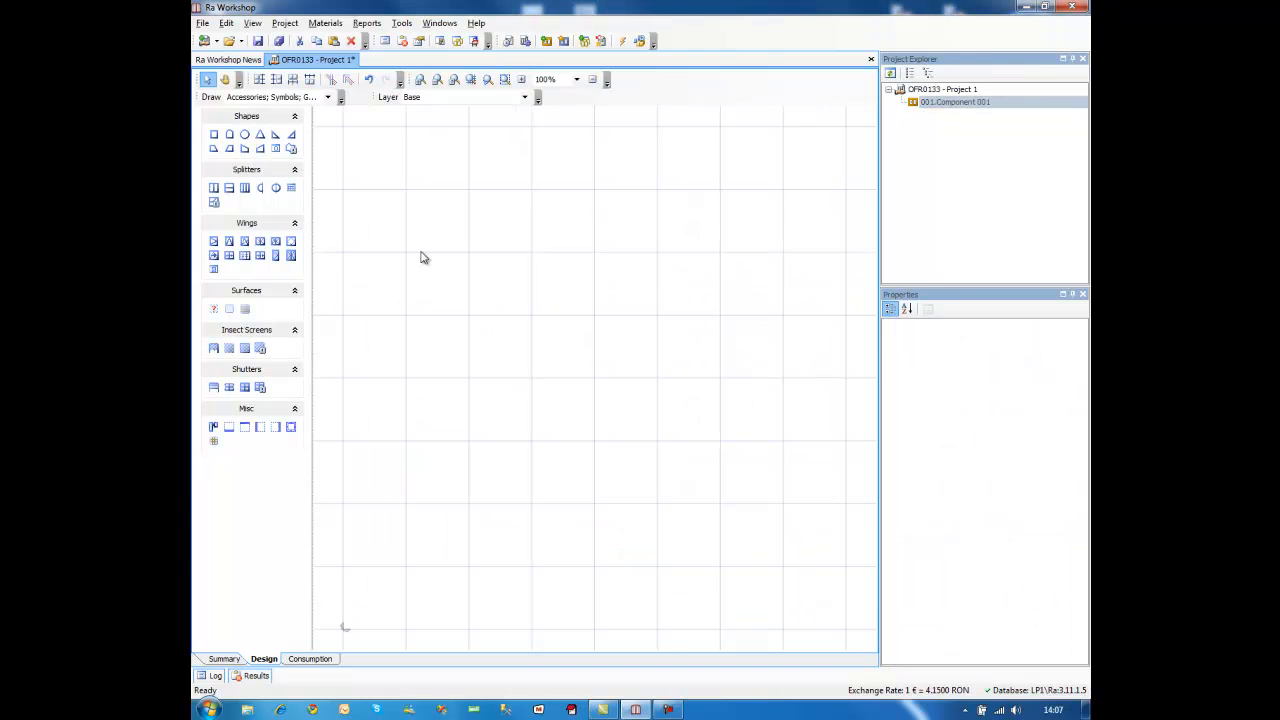
Step: Browse the shape library for adding a frame, previewing shapes such as Rectangular Quadrilateral, Semicircle, Semi oval and Curve
{"action": "left_click", "coordinate": [275, 149]}
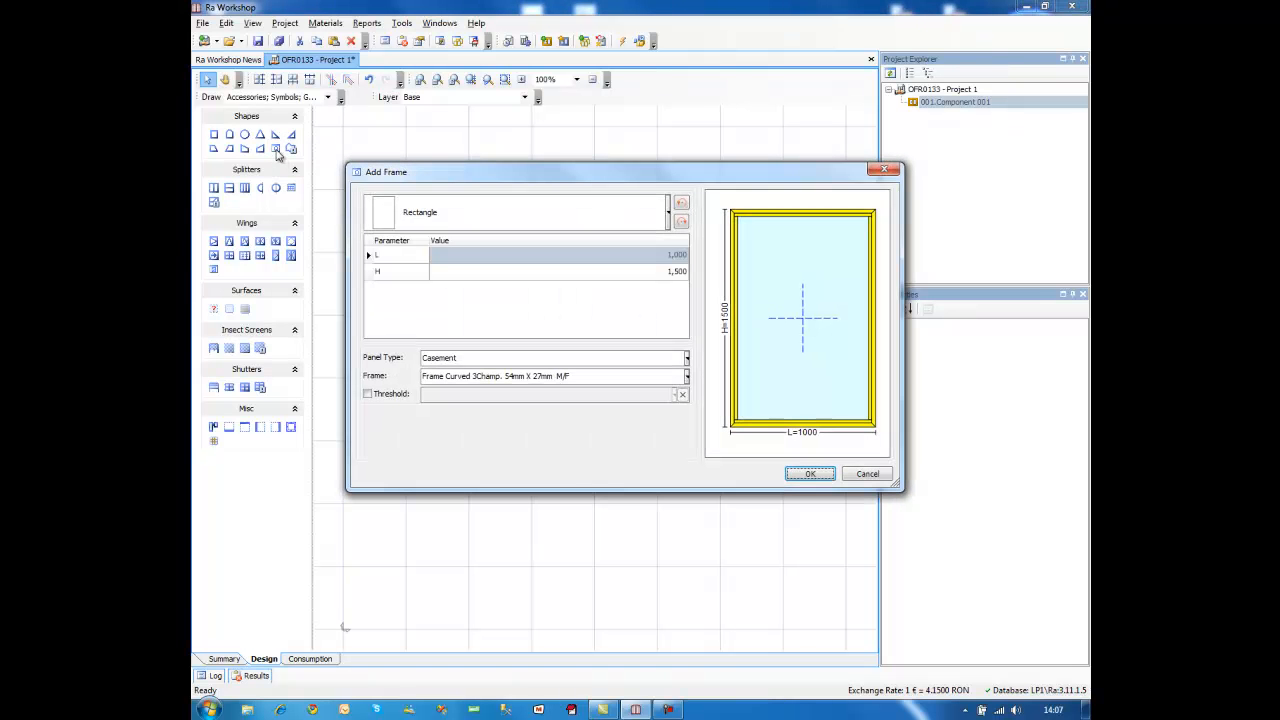
{"action": "left_click", "coordinate": [668, 222]}
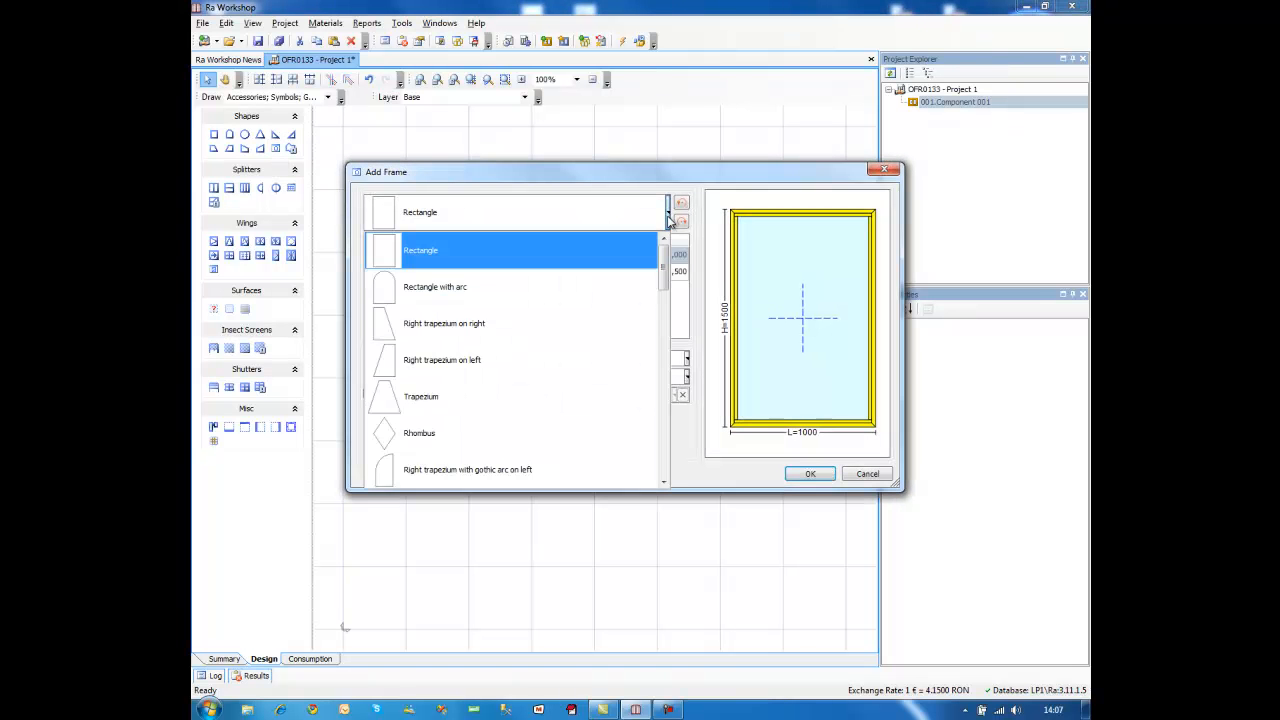
{"action": "left_click_drag", "start_coordinate": [665, 259], "coordinate": [666, 323]}
{"action": "left_click", "coordinate": [576, 287]}
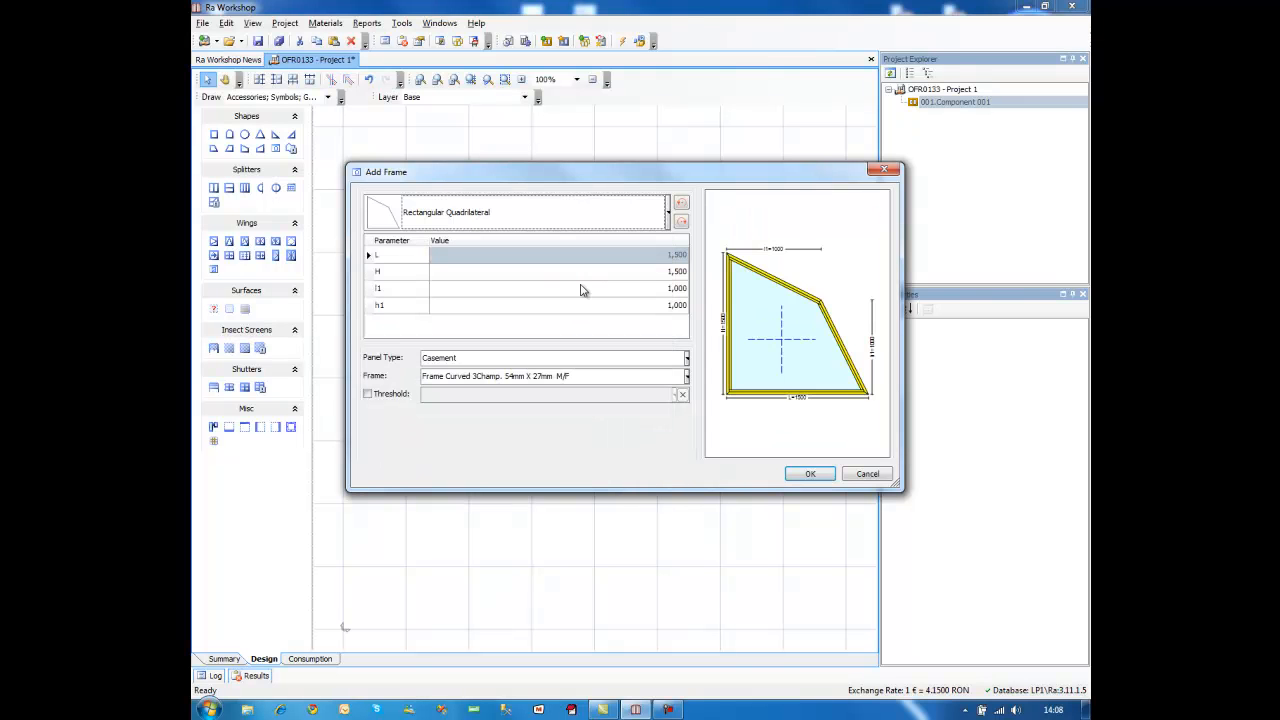
{"action": "key", "text": "Down"}
{"action": "key", "text": "Down"}
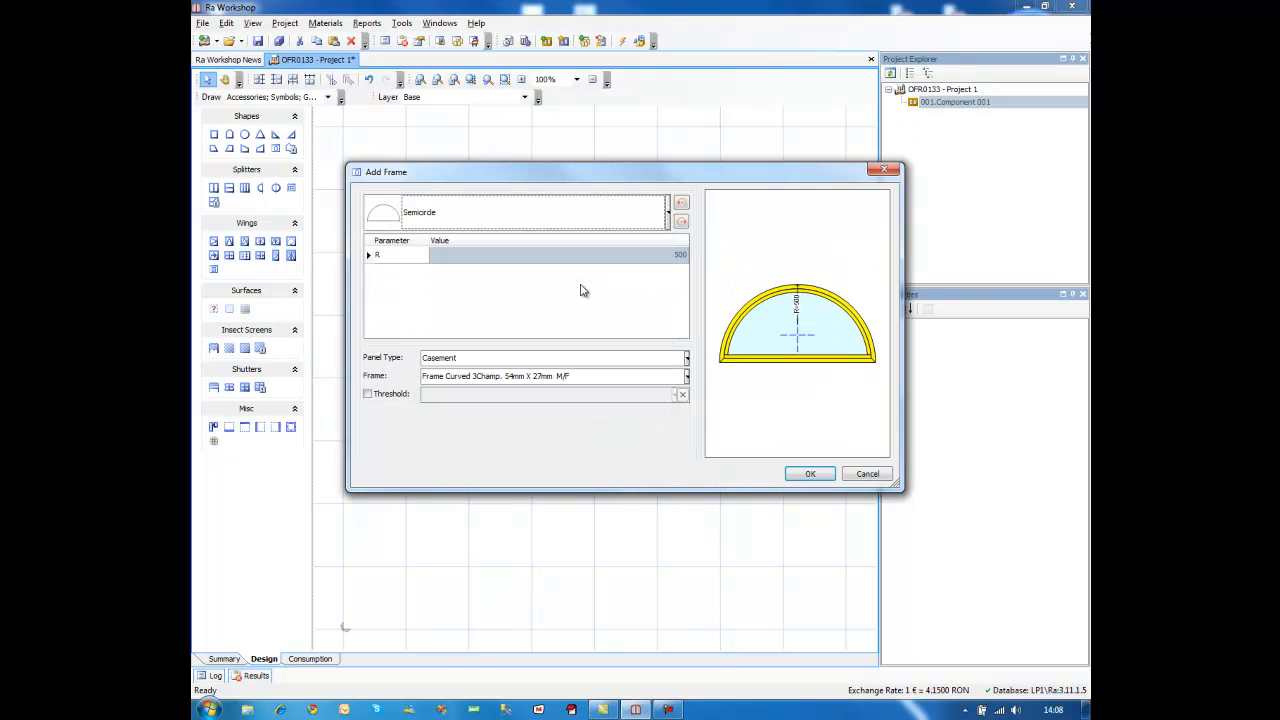
{"action": "key", "text": "Down"}
{"action": "key", "text": "Down"}
{"action": "key", "text": "Down"}
{"action": "key", "text": "Down"}
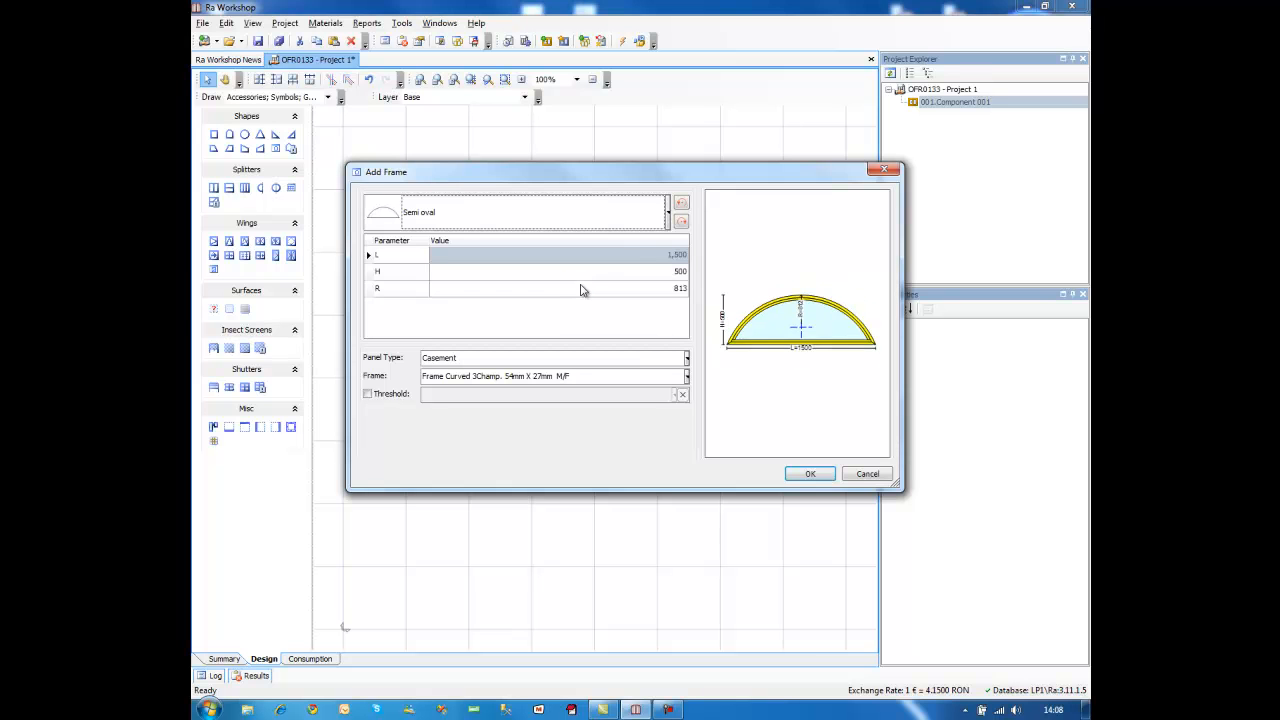
{"action": "key", "text": "Down"}
{"action": "left_click", "coordinate": [668, 219]}
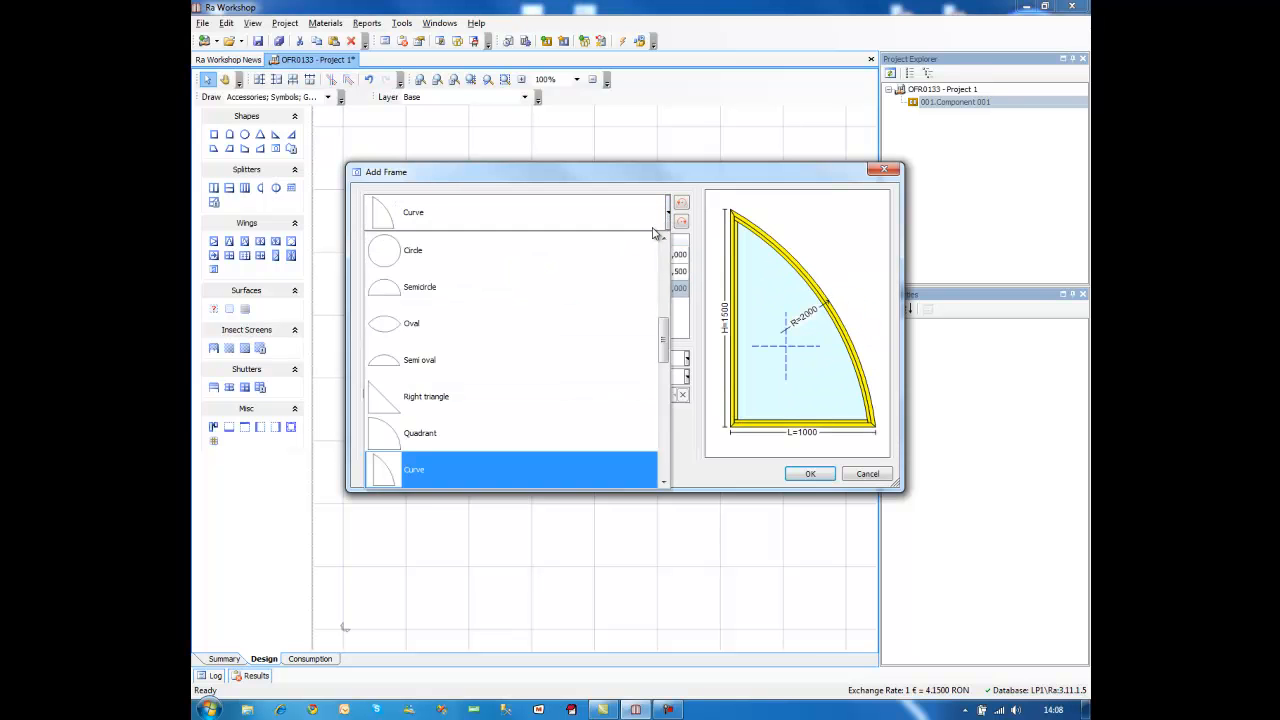
{"action": "scroll", "coordinate": [576, 324], "scroll_direction": "down", "scroll_amount": 5}
{"action": "scroll", "coordinate": [575, 322], "scroll_direction": "down", "scroll_amount": 8}
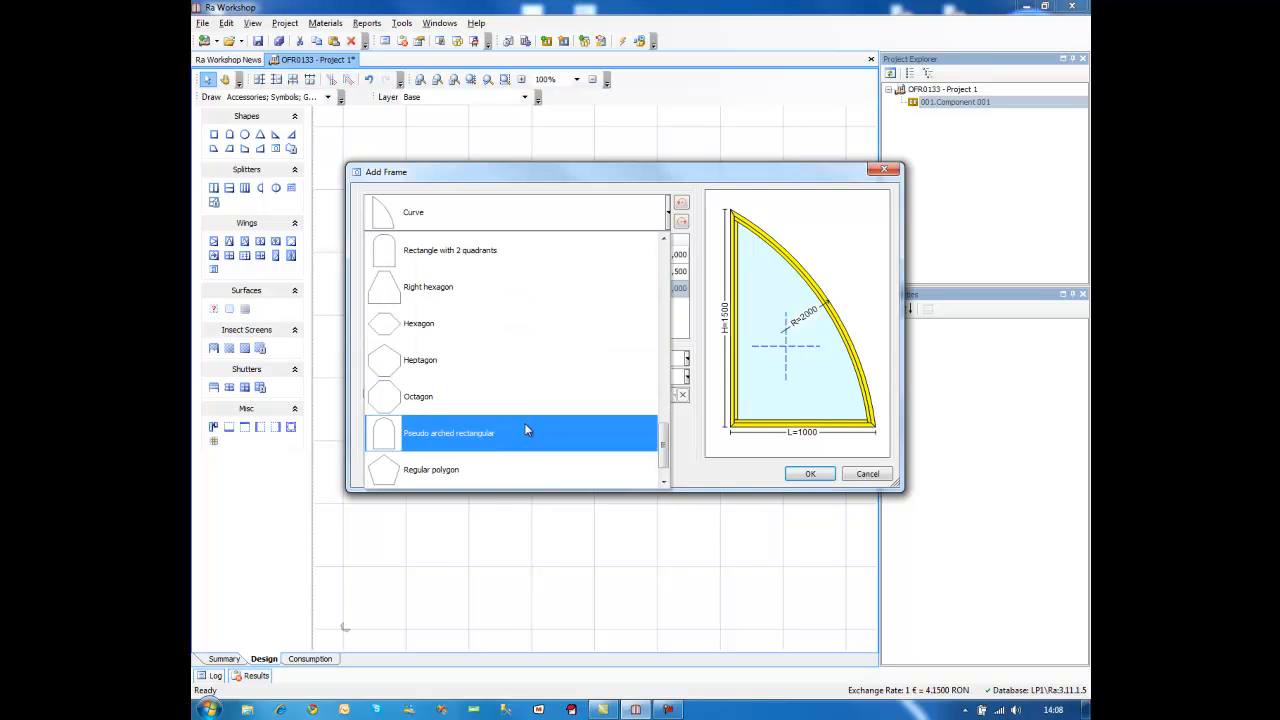
Step: Add a Right hexagon frame and set its h1 side height to 600
{"action": "left_click", "coordinate": [490, 278]}
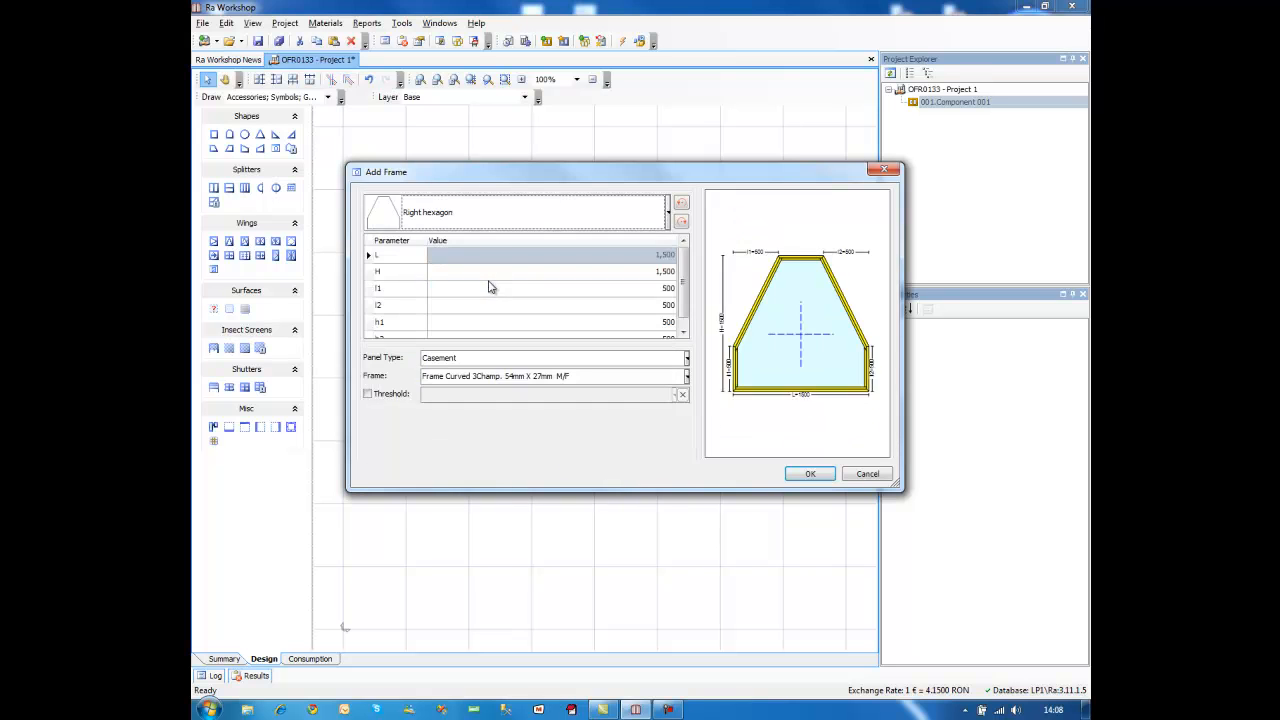
{"action": "left_click", "coordinate": [810, 474]}
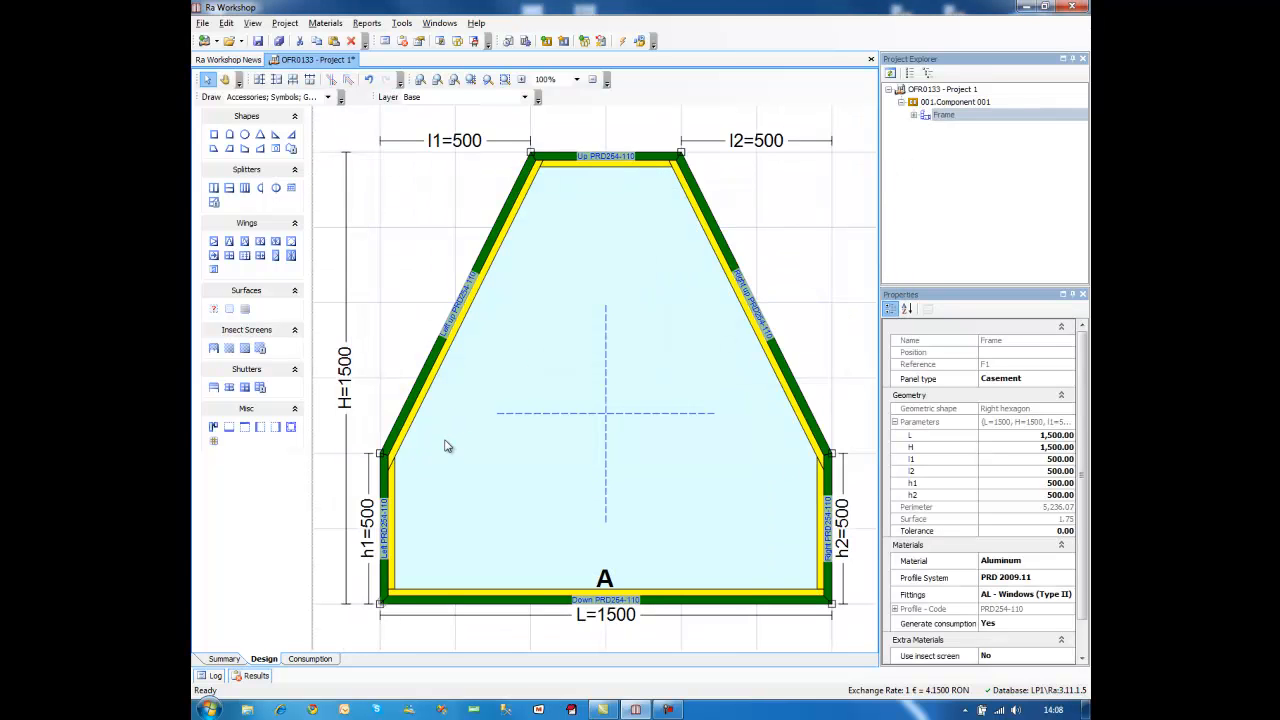
{"action": "left_click", "coordinate": [369, 521]}
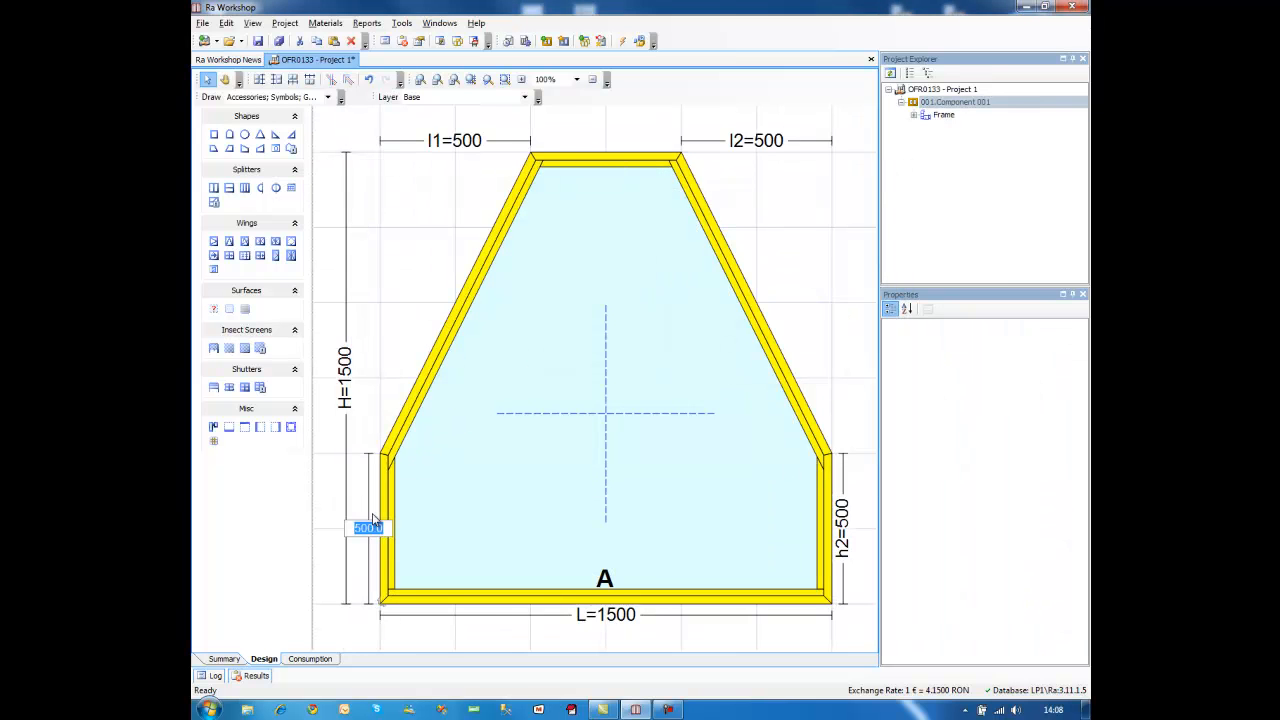
{"action": "type", "text": "600"}
{"action": "key", "text": "Return"}
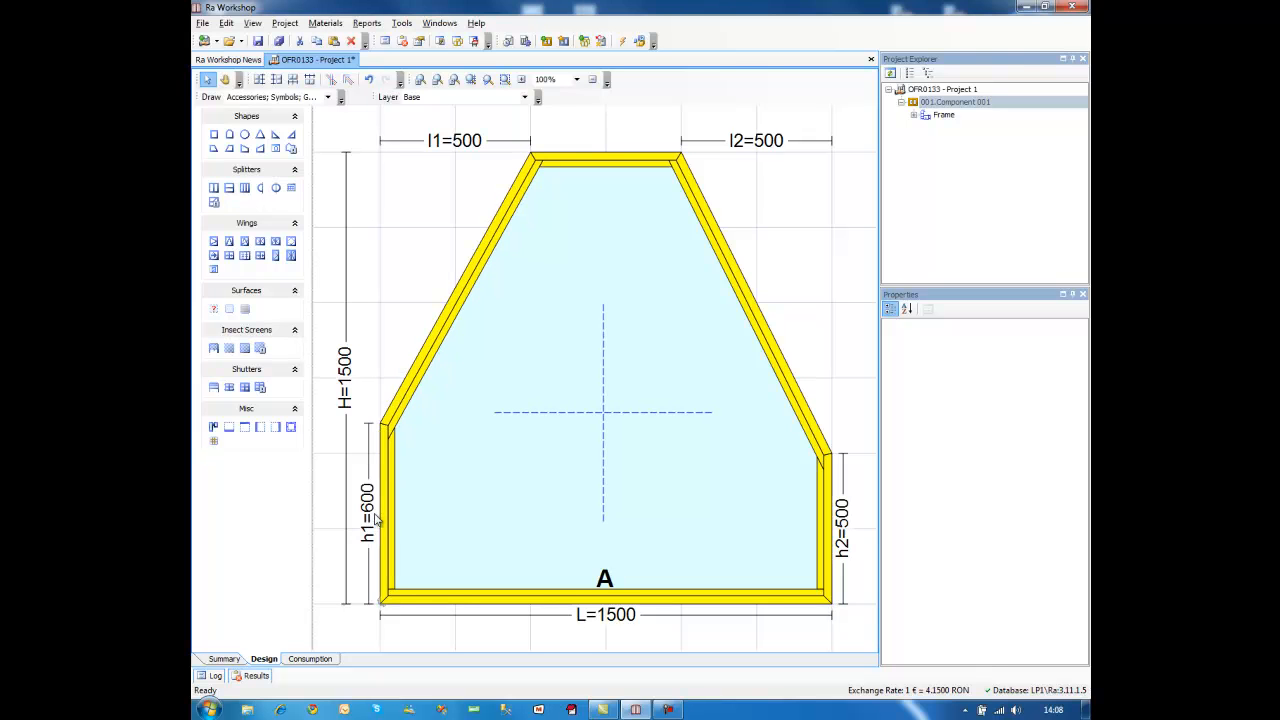
Step: Delete the hexagonal frame from the component
{"action": "left_click", "coordinate": [733, 266]}
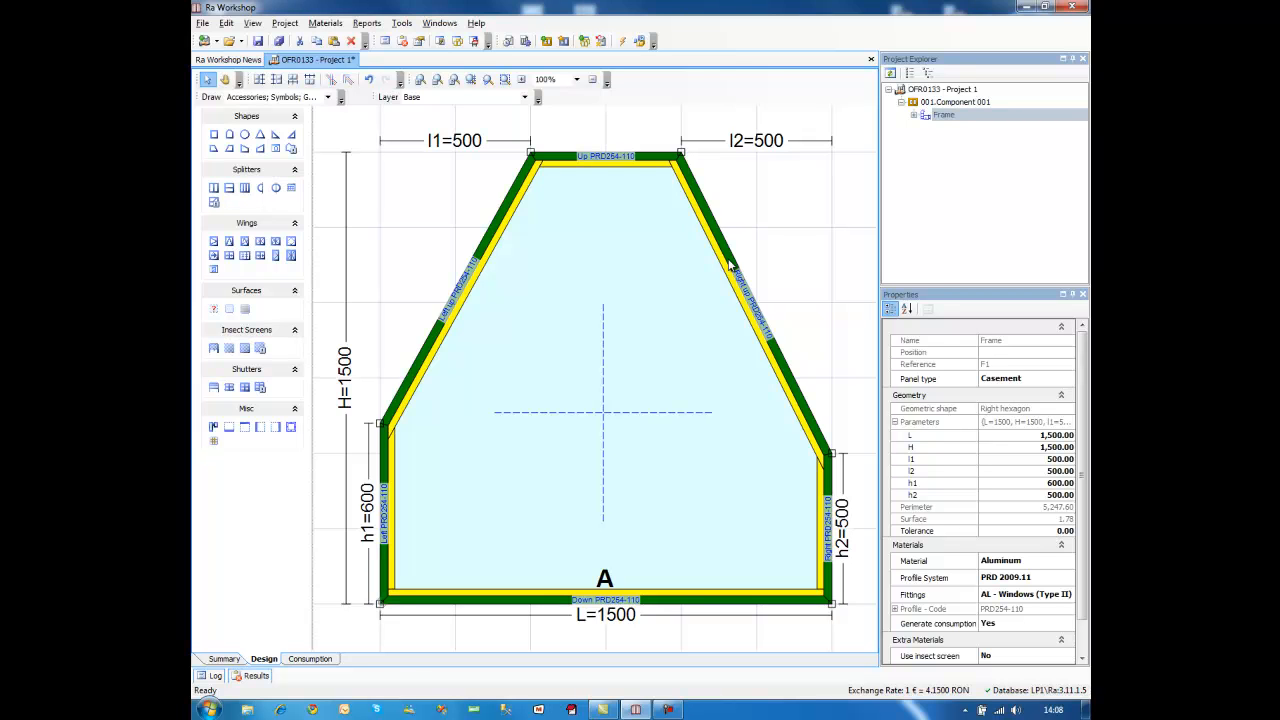
{"action": "key", "text": "Delete"}
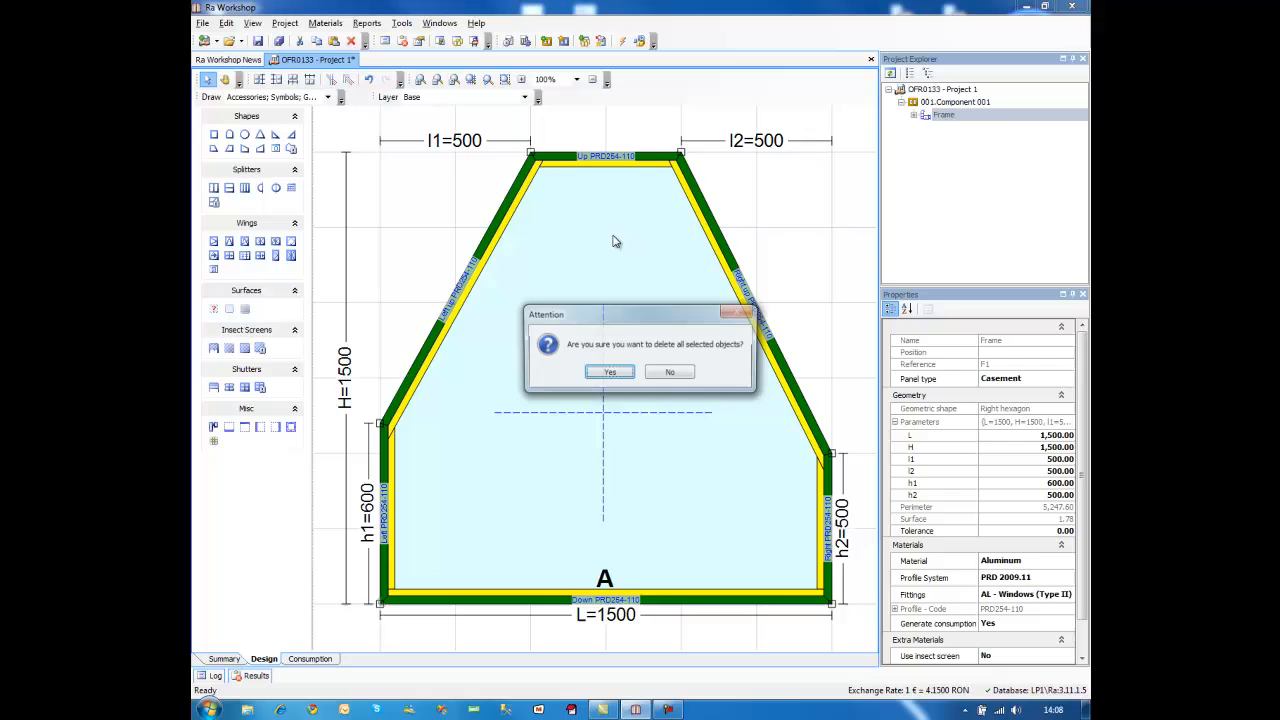
{"action": "left_click", "coordinate": [607, 368]}
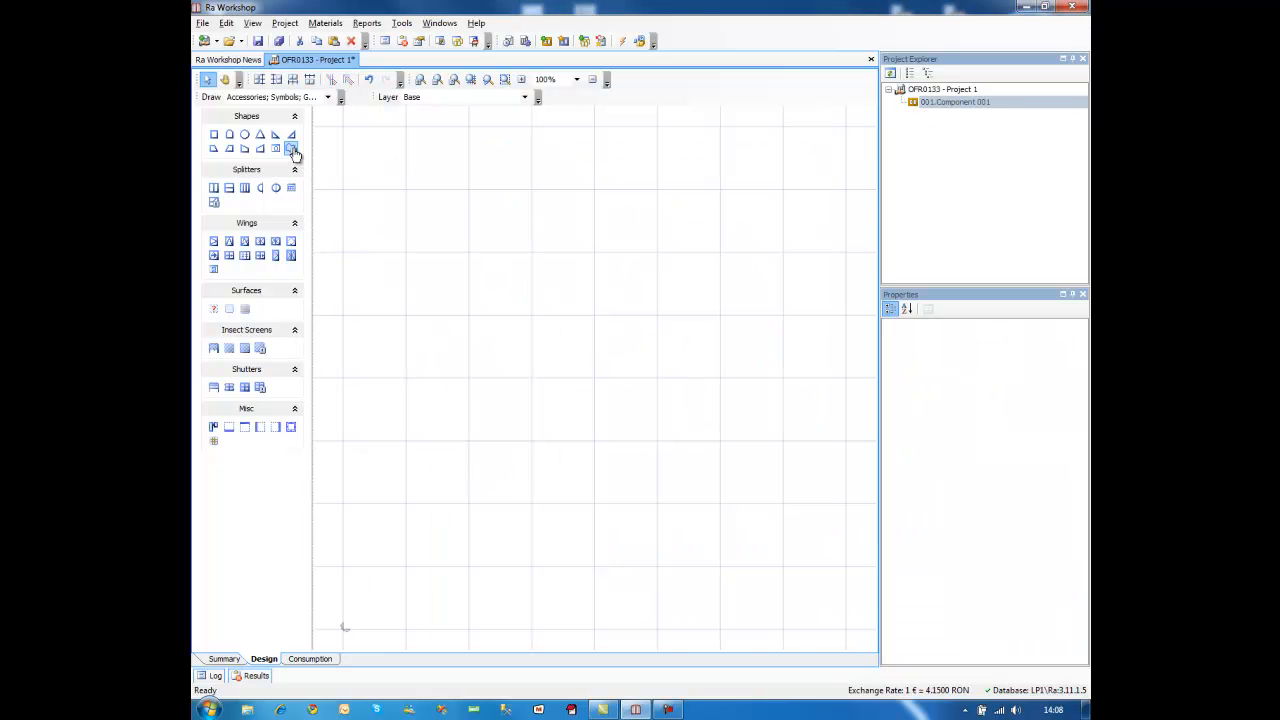
Step: Draw a custom stepped frame 1750 wide and 1500 high, with 1000-high outer sides and a raised middle section 750 wide
{"action": "left_click", "coordinate": [294, 152]}
{"action": "left_click", "coordinate": [344, 626]}
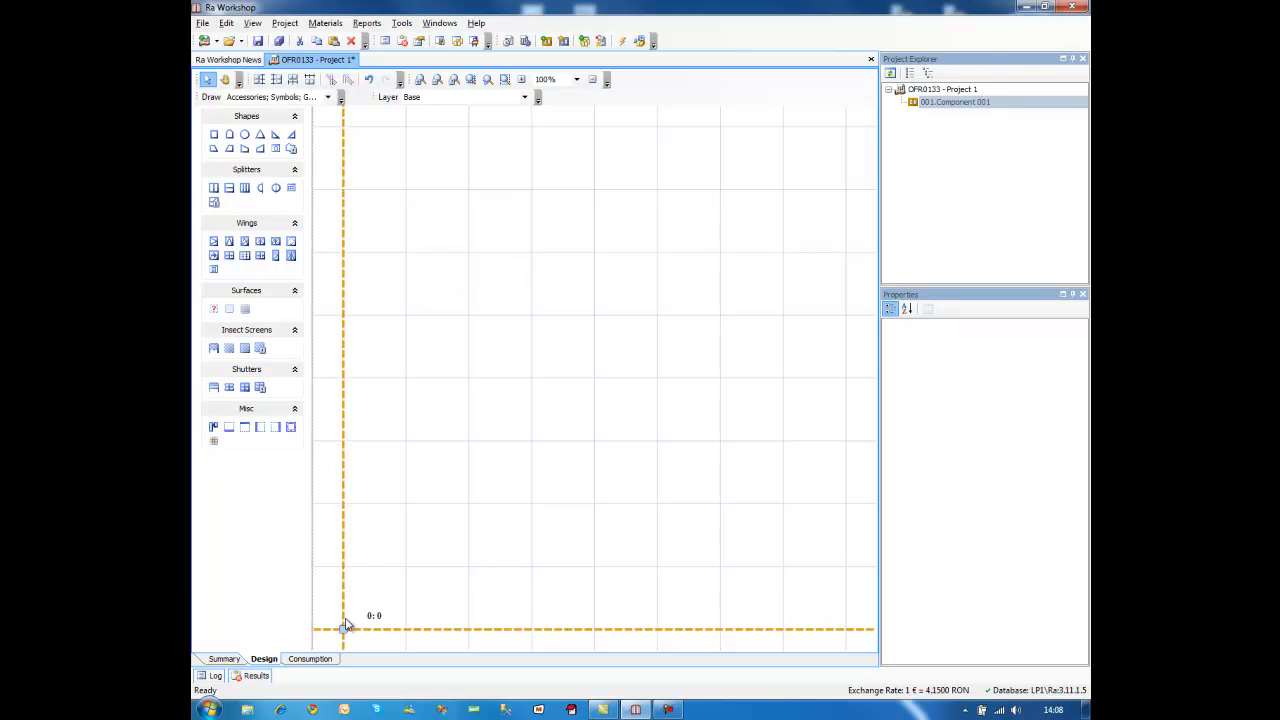
{"action": "left_click", "coordinate": [343, 380]}
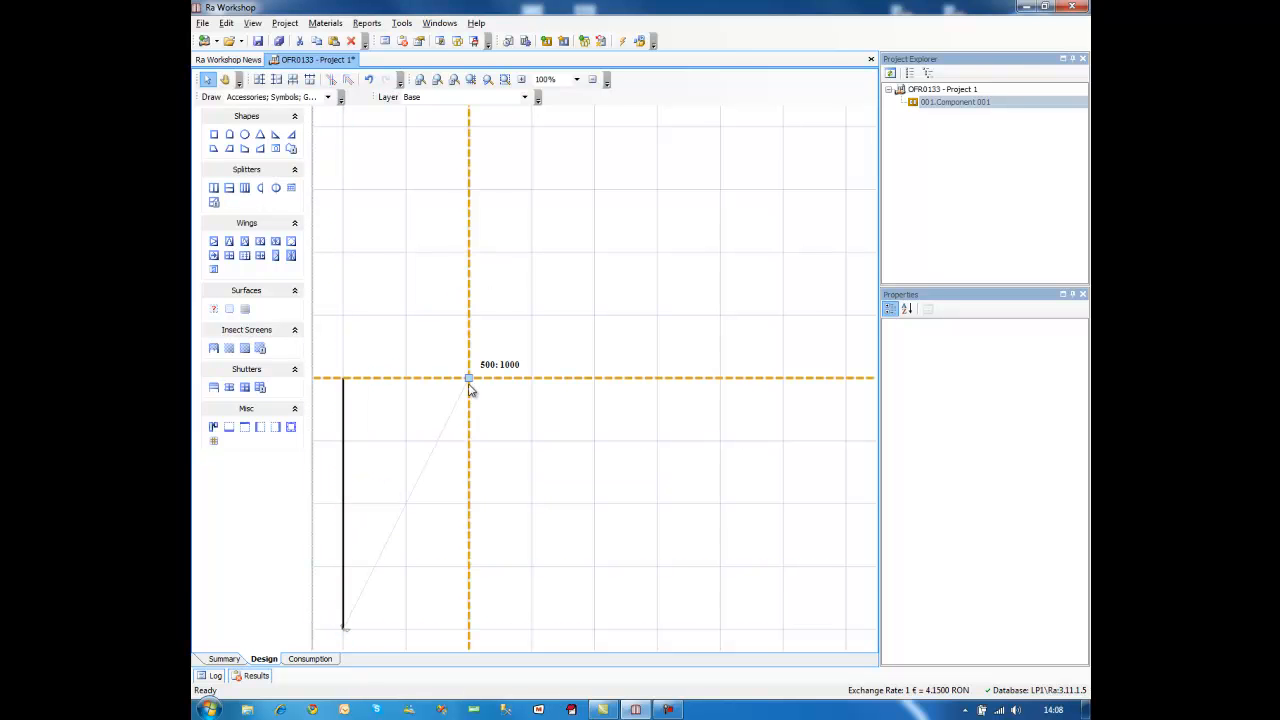
{"action": "left_click", "coordinate": [469, 379]}
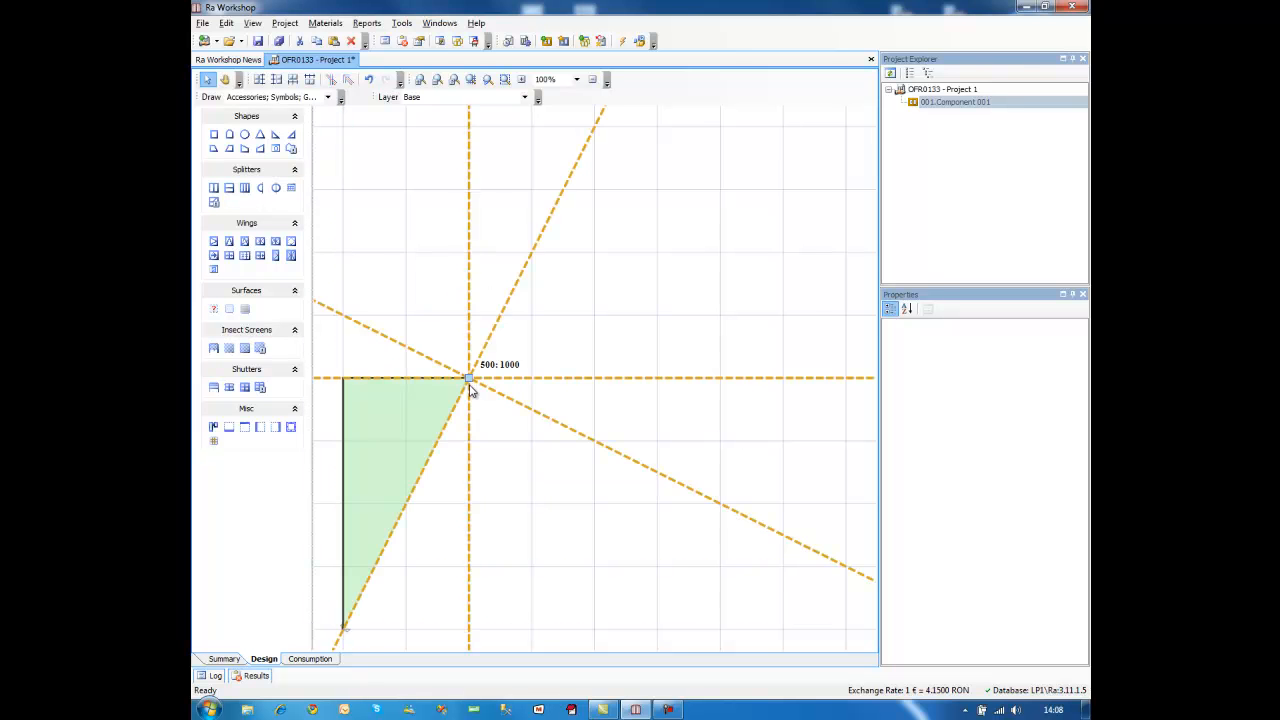
{"action": "left_click", "coordinate": [657, 252]}
{"action": "left_click", "coordinate": [657, 378]}
{"action": "left_click", "coordinate": [783, 378]}
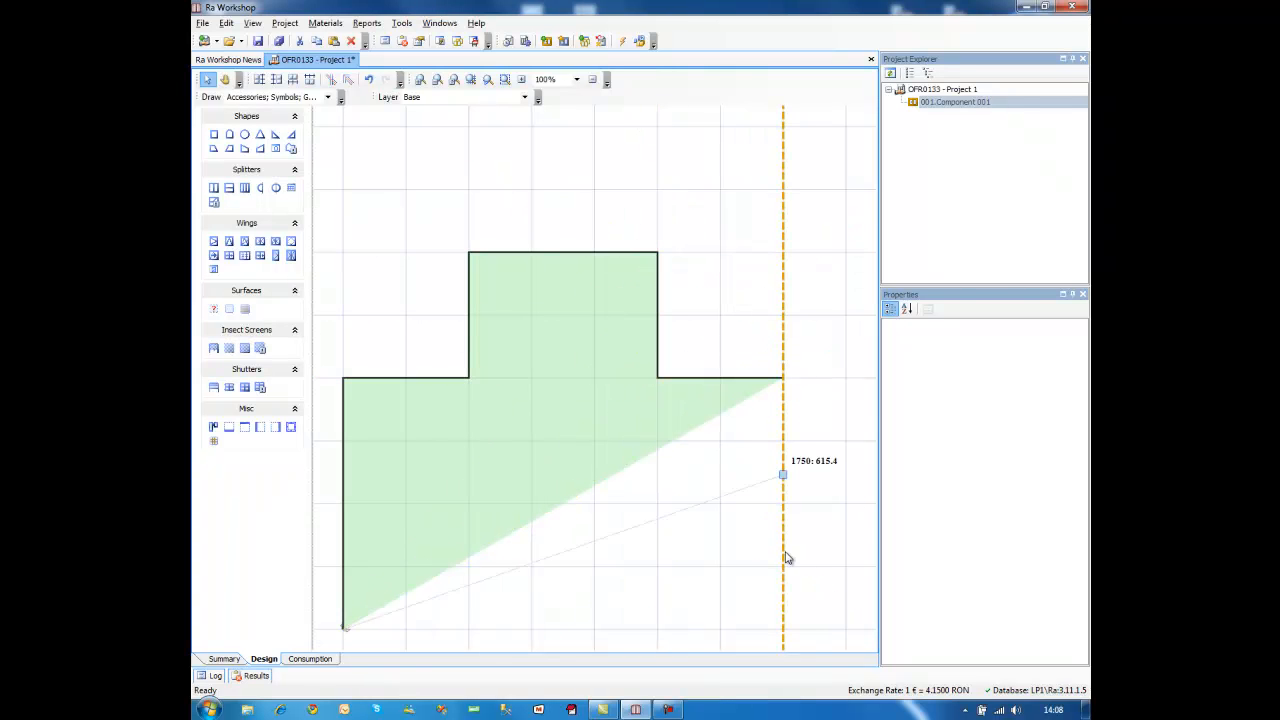
{"action": "double_click", "coordinate": [783, 629]}
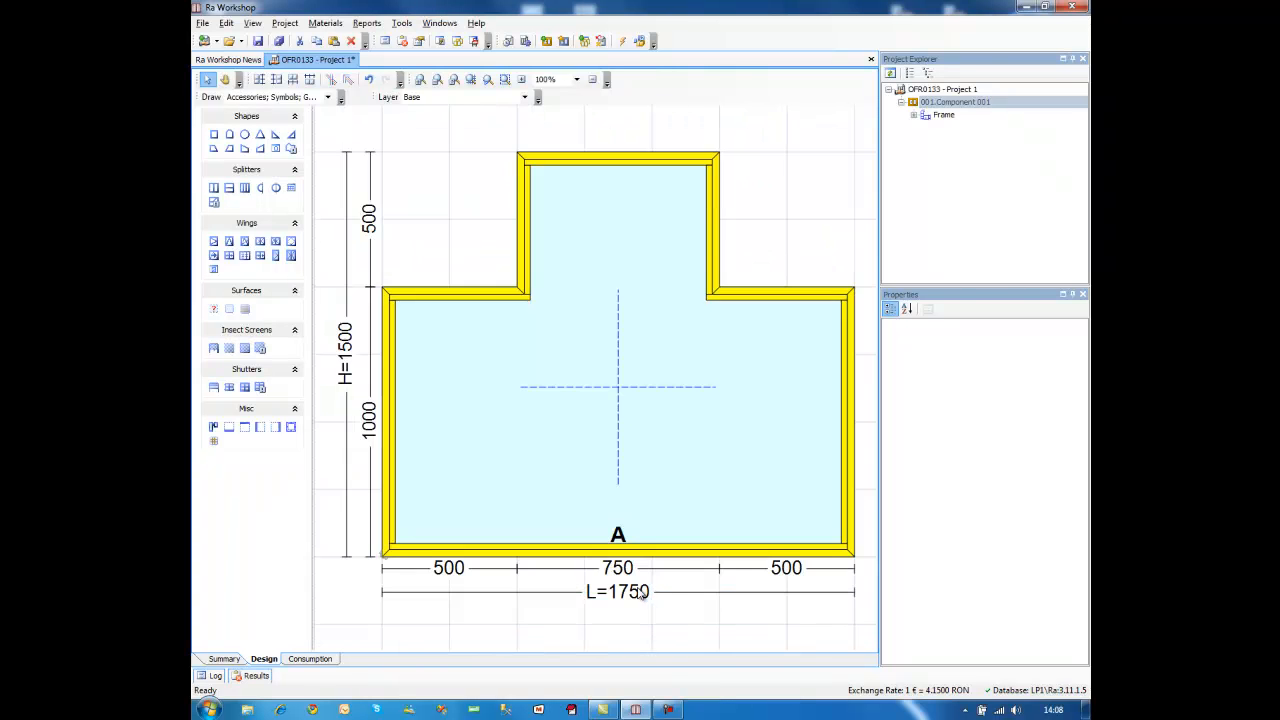
Step: Set the arc height of the custom frame's upper side to 299 and deselect it
{"action": "left_click", "coordinate": [610, 163]}
{"action": "left_click", "coordinate": [616, 158]}
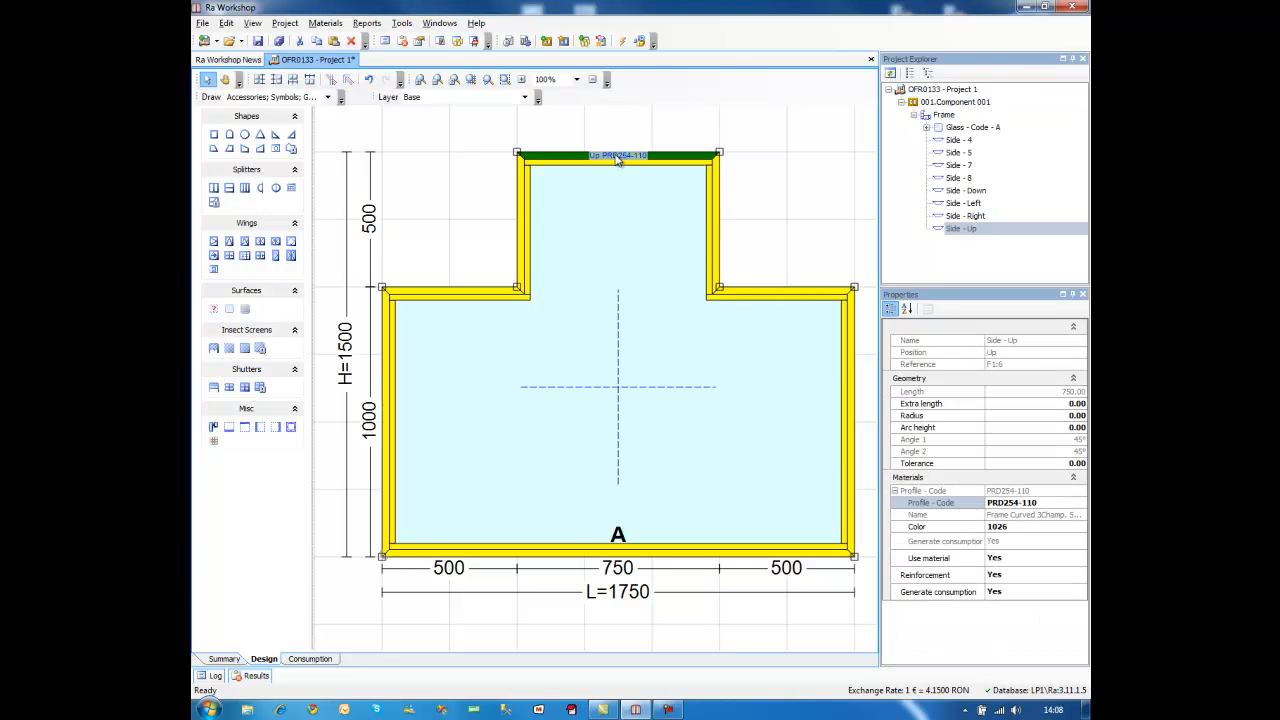
{"action": "left_click", "coordinate": [1061, 426]}
{"action": "type", "text": "399"}
{"action": "key", "text": "Return"}
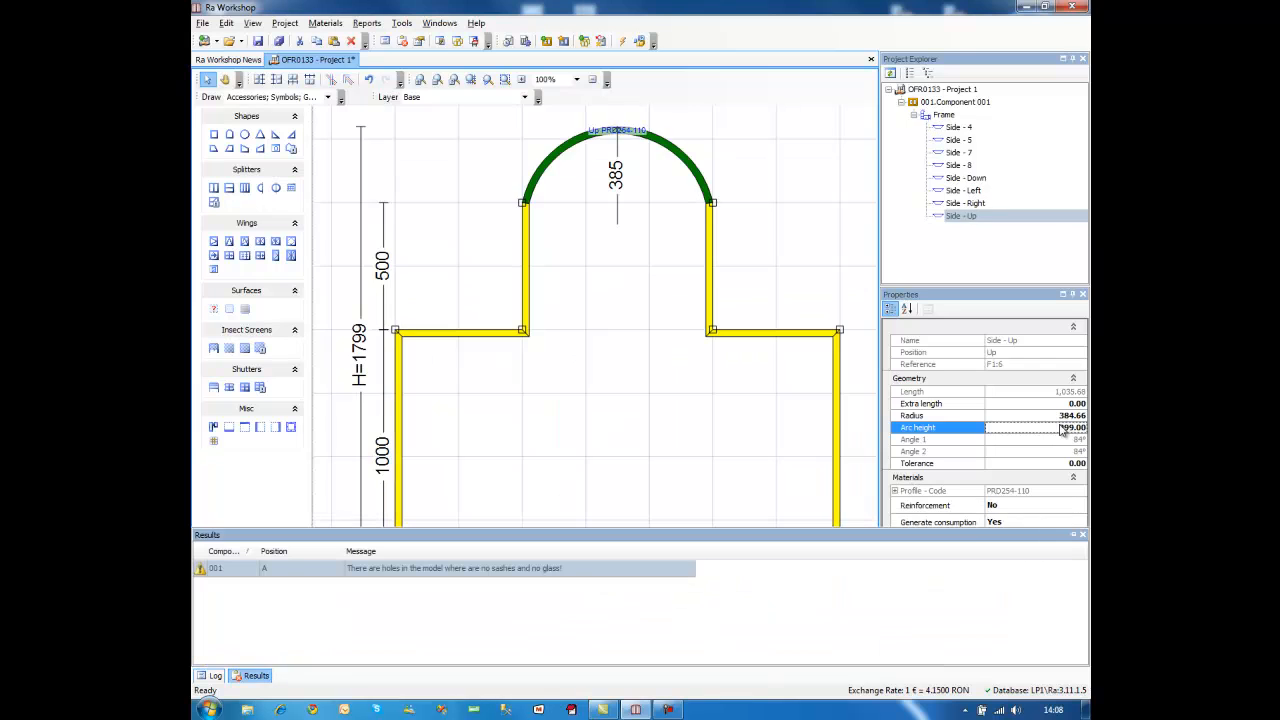
{"action": "left_click", "coordinate": [766, 273]}
{"action": "left_click", "coordinate": [764, 257]}
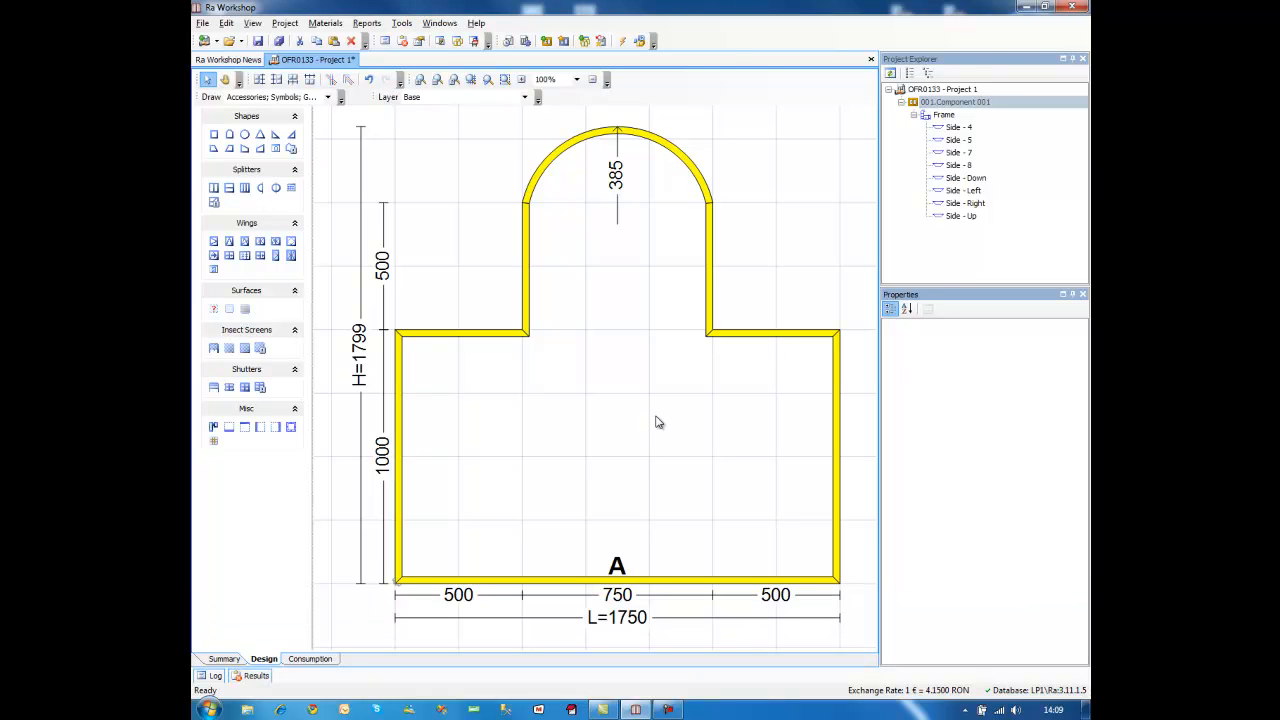
Step: Try to set the radius of the frame's top arc to 200
{"action": "double_click", "coordinate": [623, 188]}
{"action": "type", "text": "200.0"}
{"action": "key", "text": "Return"}
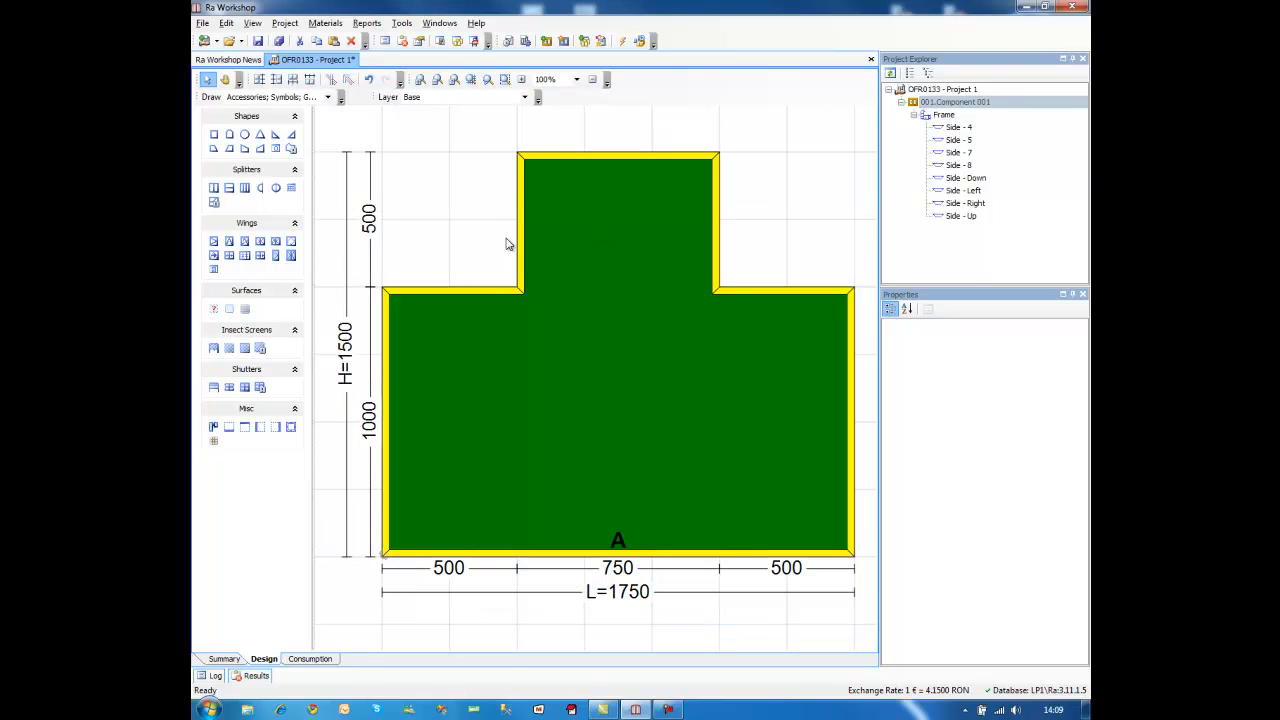
Step: Delete the custom-shaped frame from the component
{"action": "left_click", "coordinate": [527, 185]}
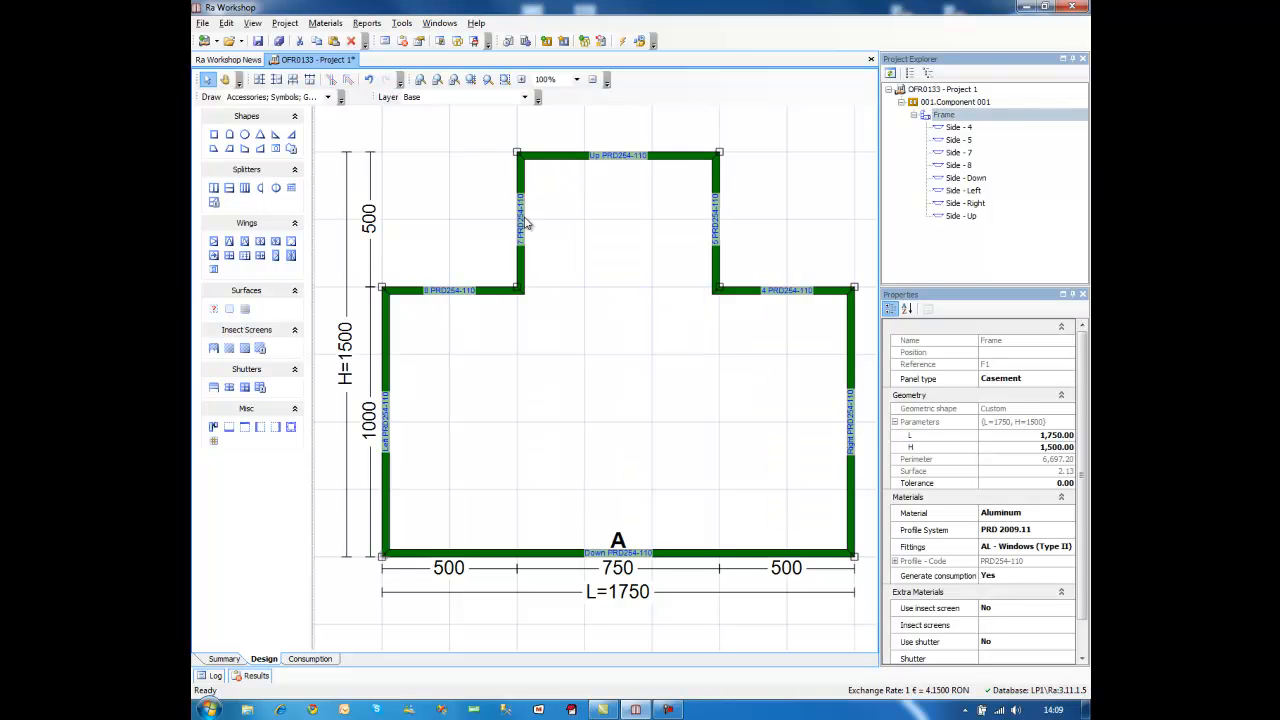
{"action": "key", "text": "Delete"}
{"action": "key", "text": "Return"}
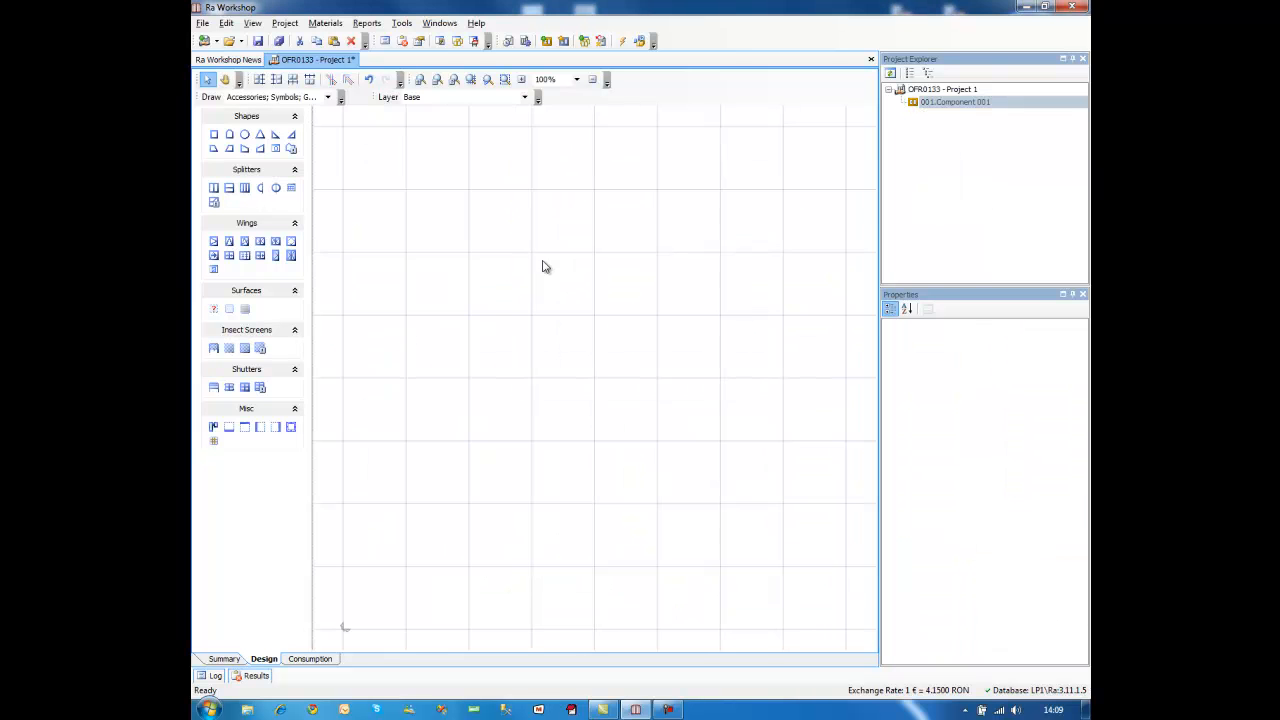
Step: Add a rectangular frame and set its width L to 1200 and its height H to 1450
{"action": "left_click", "coordinate": [212, 135]}
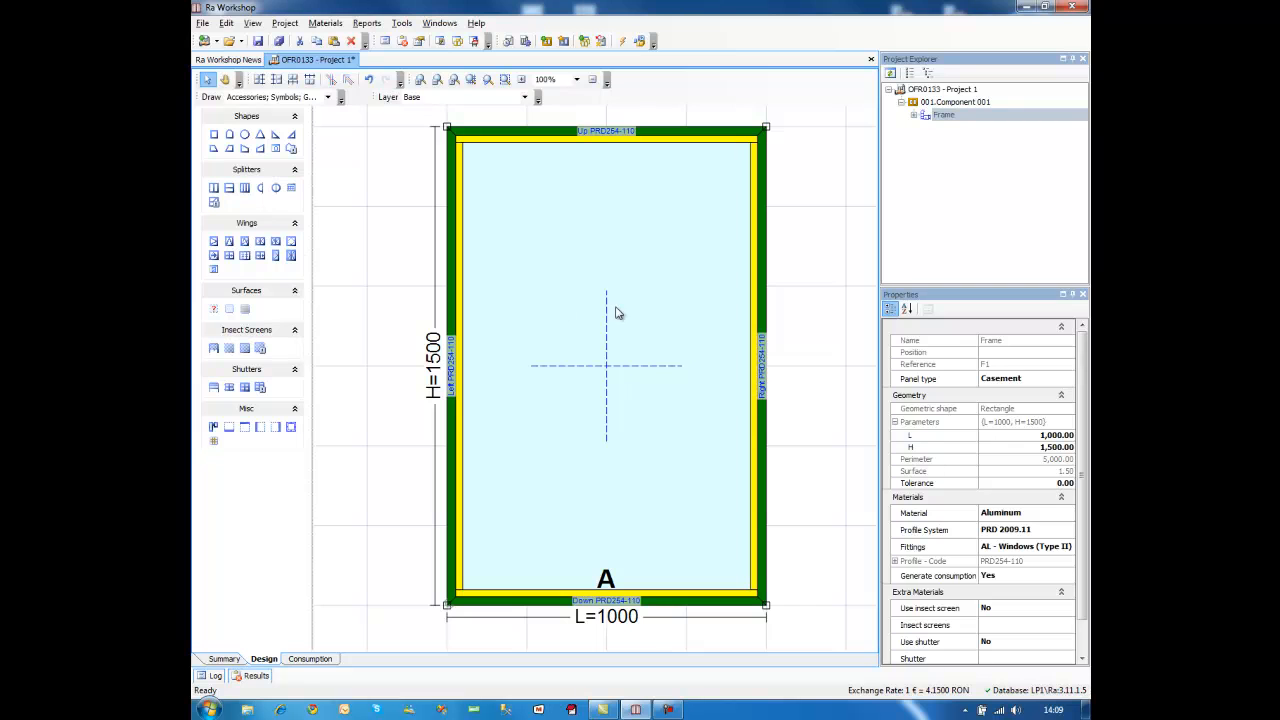
{"action": "left_click", "coordinate": [1033, 436]}
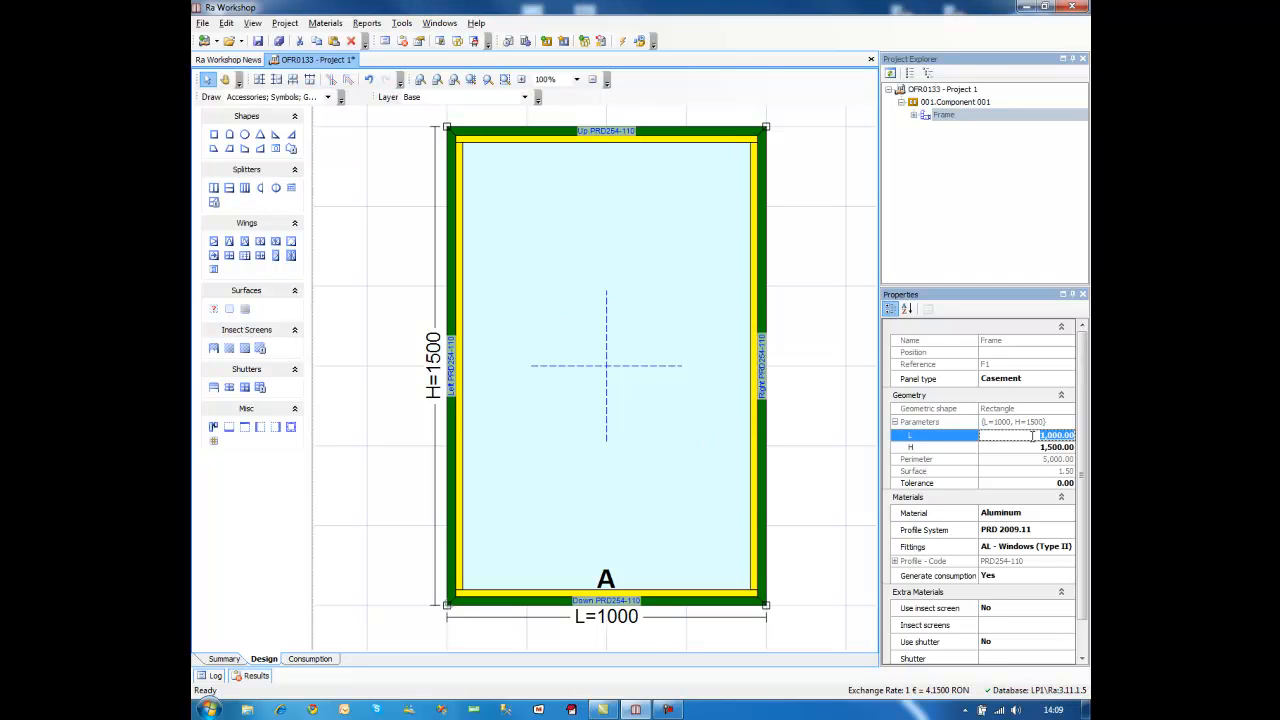
{"action": "type", "text": "1100"}
{"action": "key", "text": "Return"}
{"action": "double_click", "coordinate": [401, 362]}
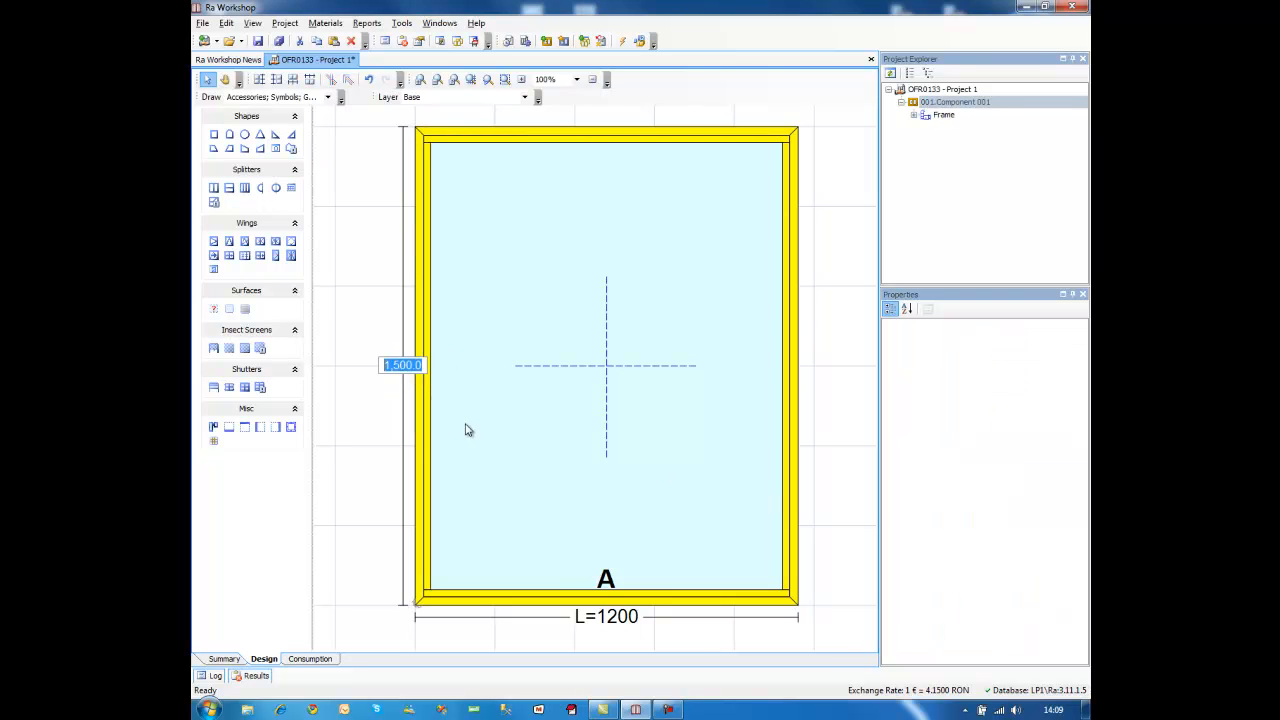
{"action": "type", "text": "140"}
{"action": "key", "text": "Return"}
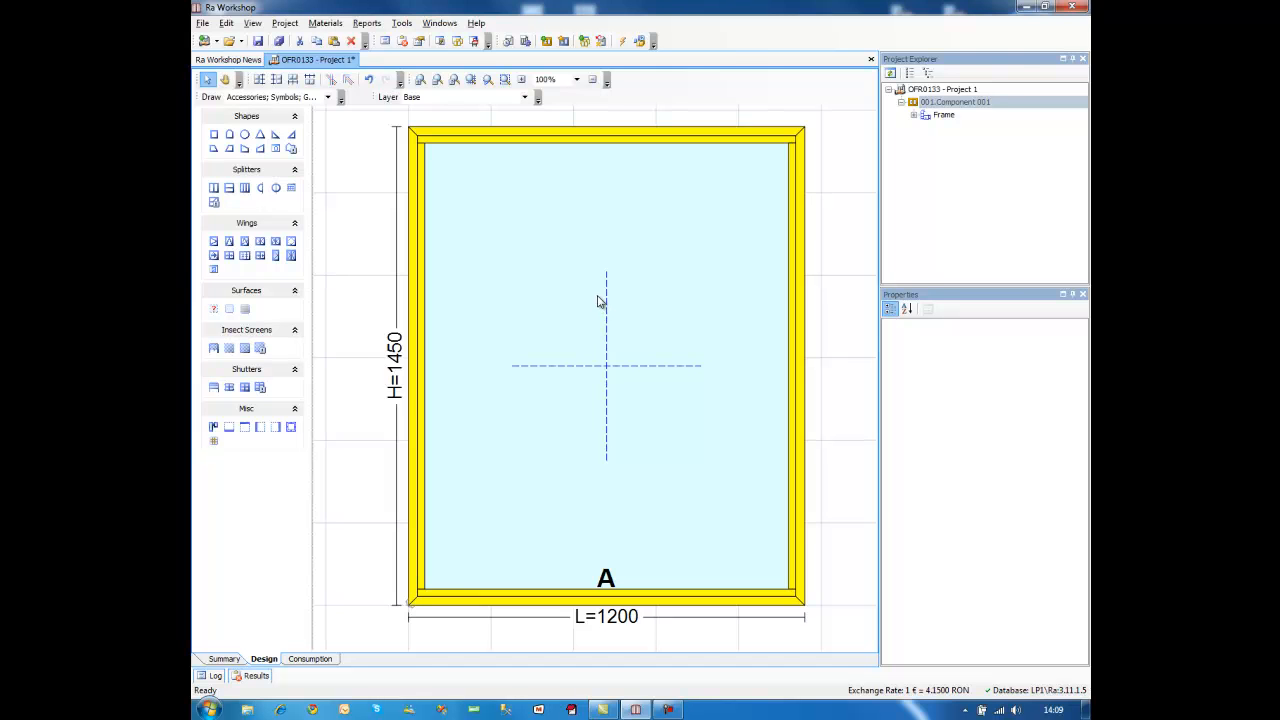
Step: Split the frame's glass with a vertical mullion in the middle, giving two fields of 600 each
{"action": "left_click", "coordinate": [626, 317]}
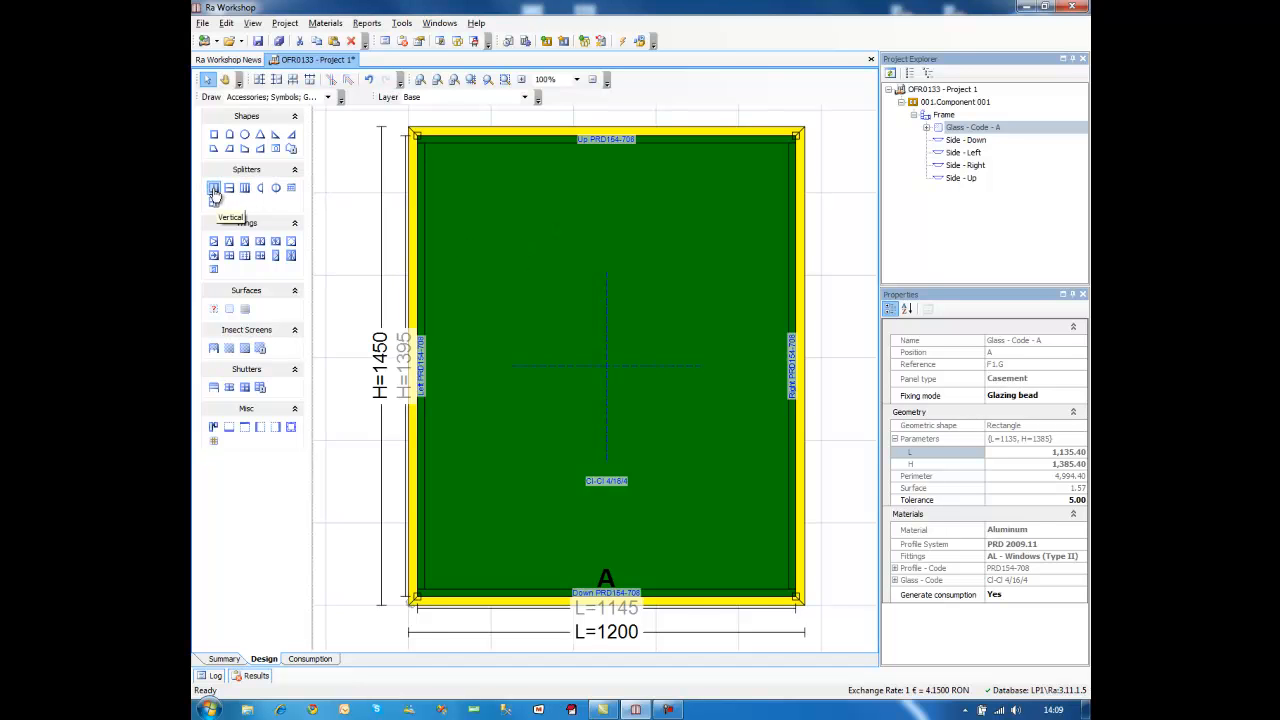
{"action": "left_click_drag", "start_coordinate": [214, 195], "coordinate": [540, 338]}
{"action": "left_click", "coordinate": [687, 383]}
{"action": "left_click", "coordinate": [834, 456]}
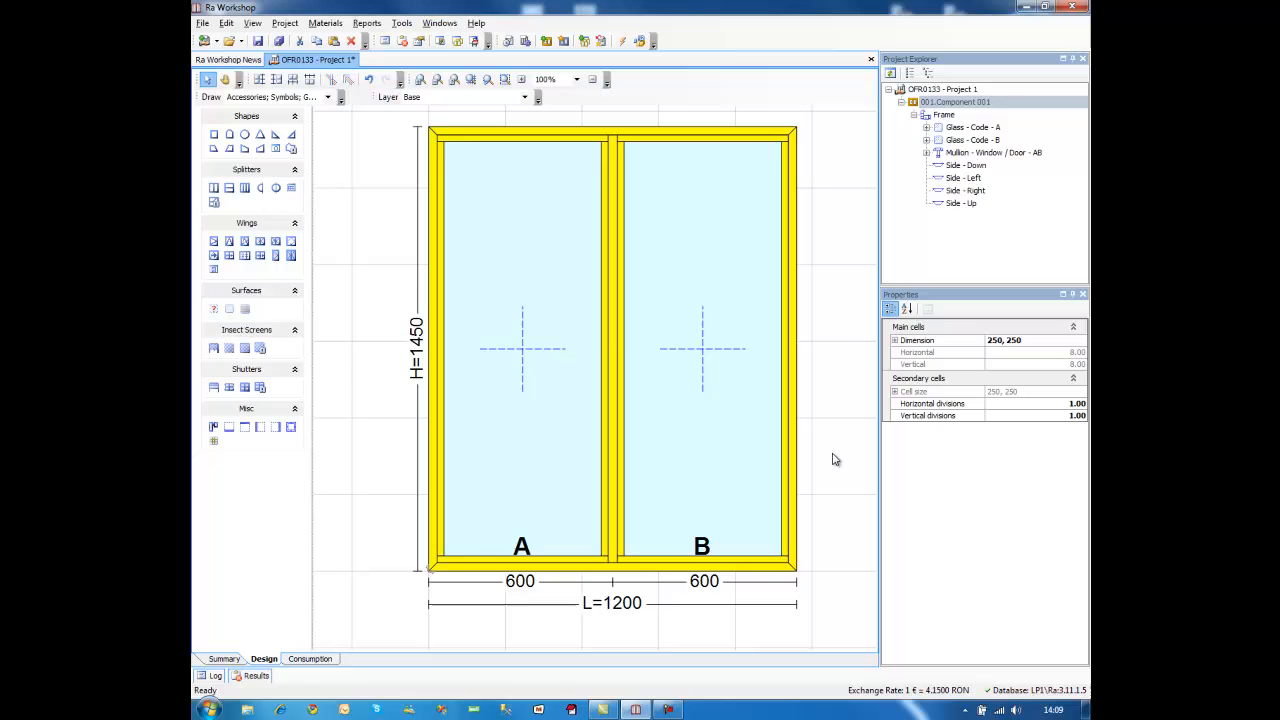
Step: Undo the middle mullion and try a frame splitting with 3 vertical and 4 horizontal divisions
{"action": "left_click", "coordinate": [366, 80]}
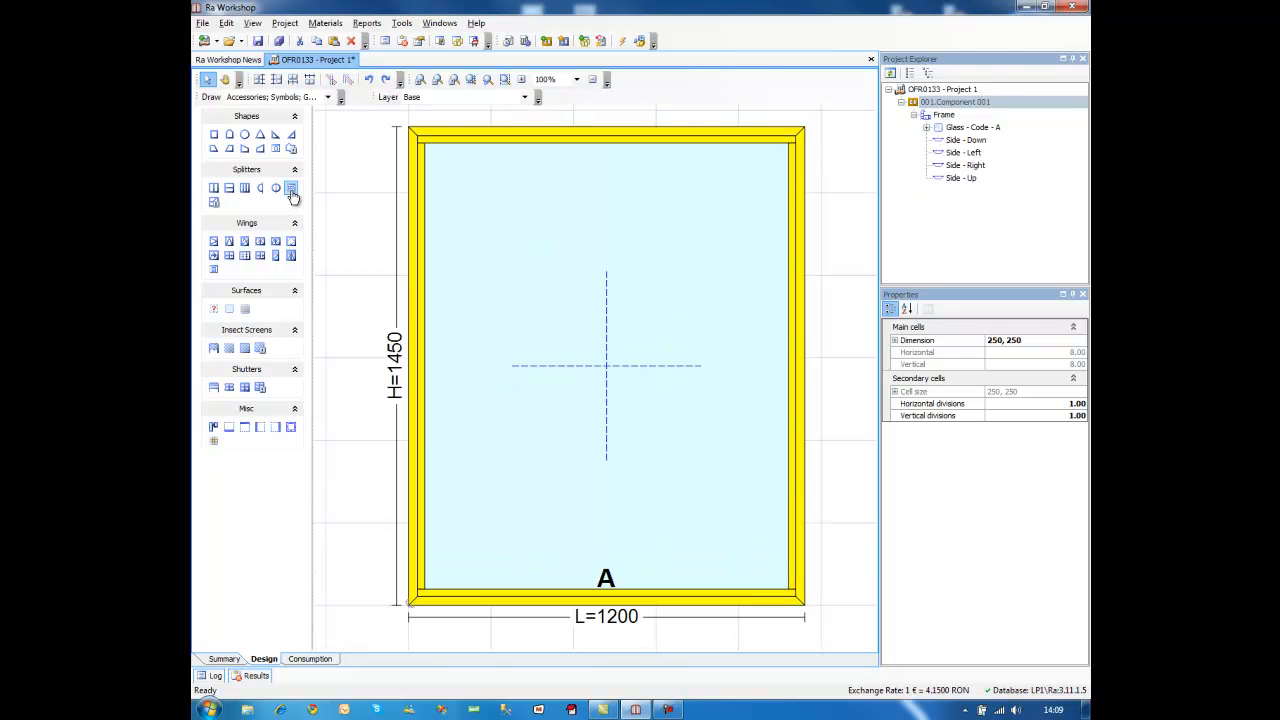
{"action": "left_click", "coordinate": [291, 190]}
{"action": "left_click", "coordinate": [459, 230]}
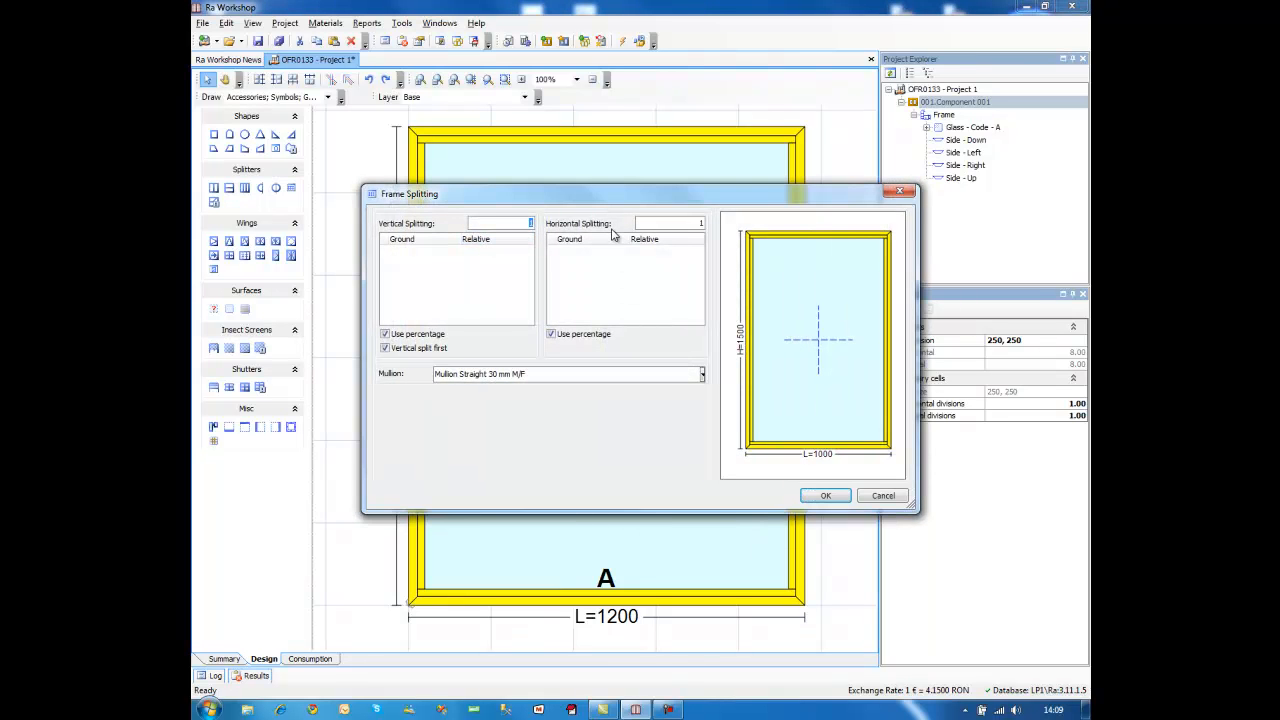
{"action": "type", "text": "3"}
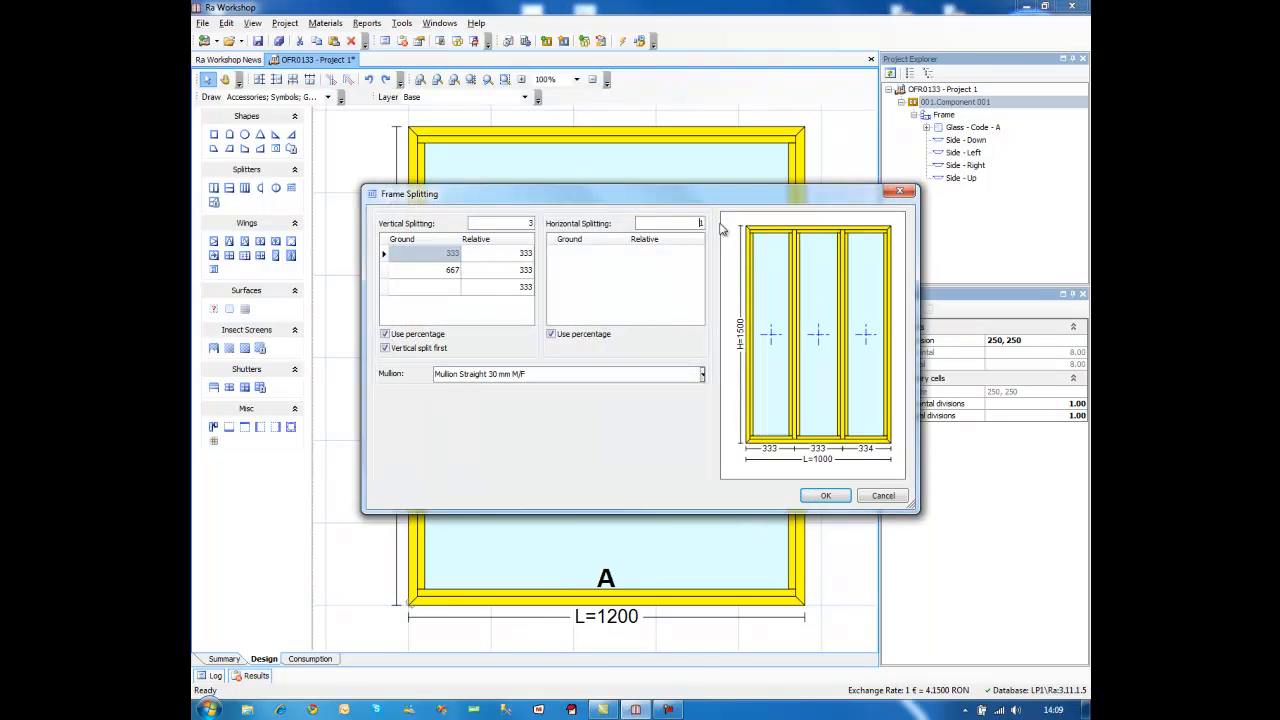
{"action": "type", "text": "4"}
{"action": "left_click", "coordinate": [676, 272]}
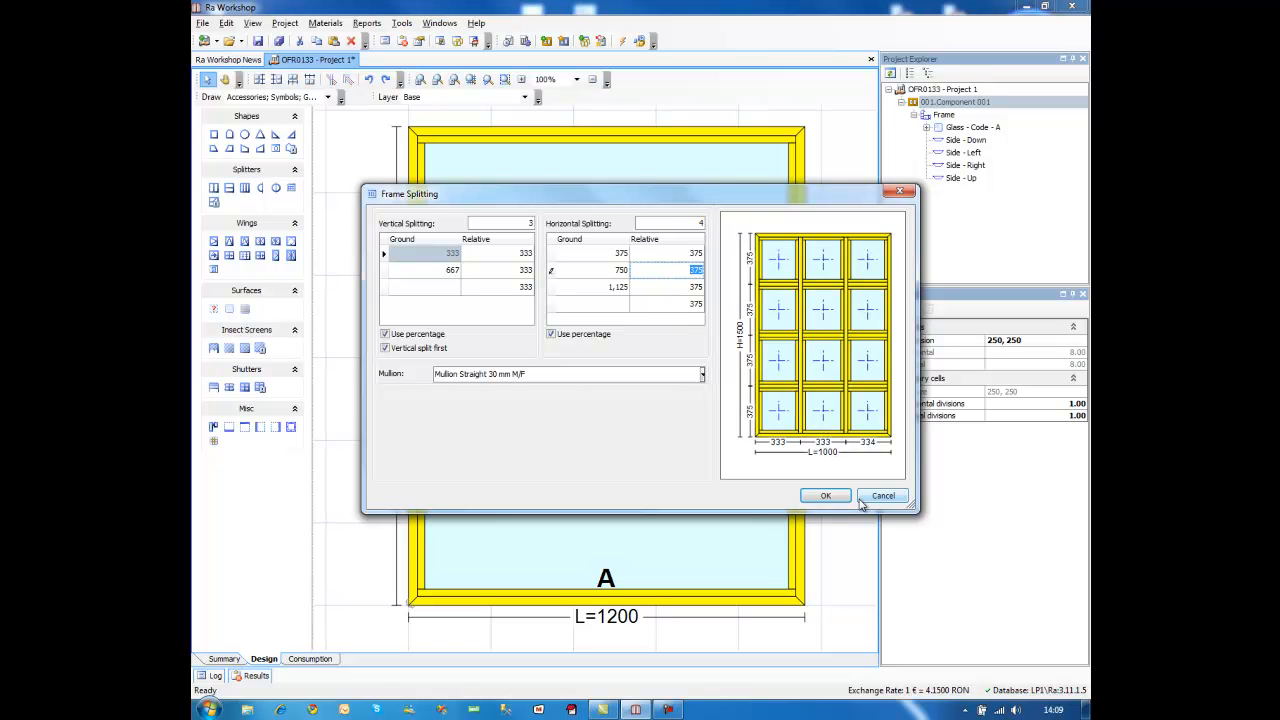
{"action": "left_click", "coordinate": [826, 496]}
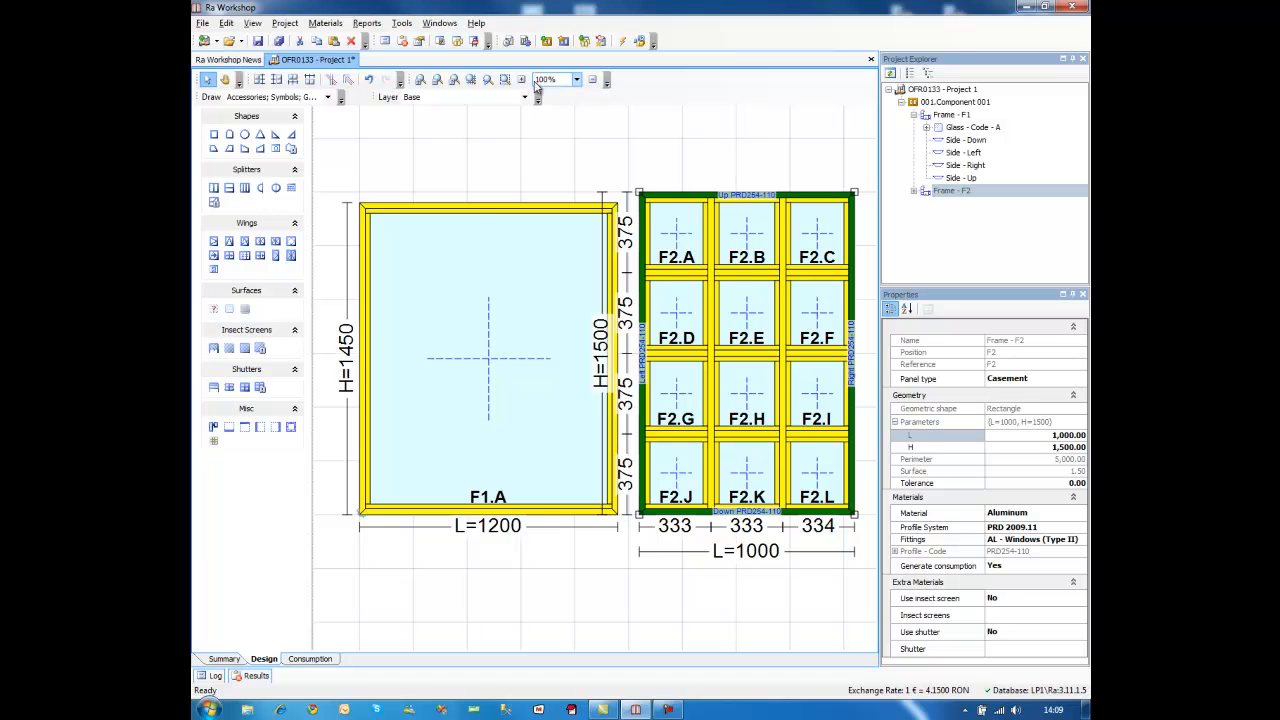
{"action": "left_click", "coordinate": [368, 79]}
Step: Split the frame's glass with the Frame Splitting tool into 2 vertical and 3 horizontal divisions, then undo and redo the split
{"action": "left_click", "coordinate": [613, 363]}
{"action": "left_click", "coordinate": [291, 188]}
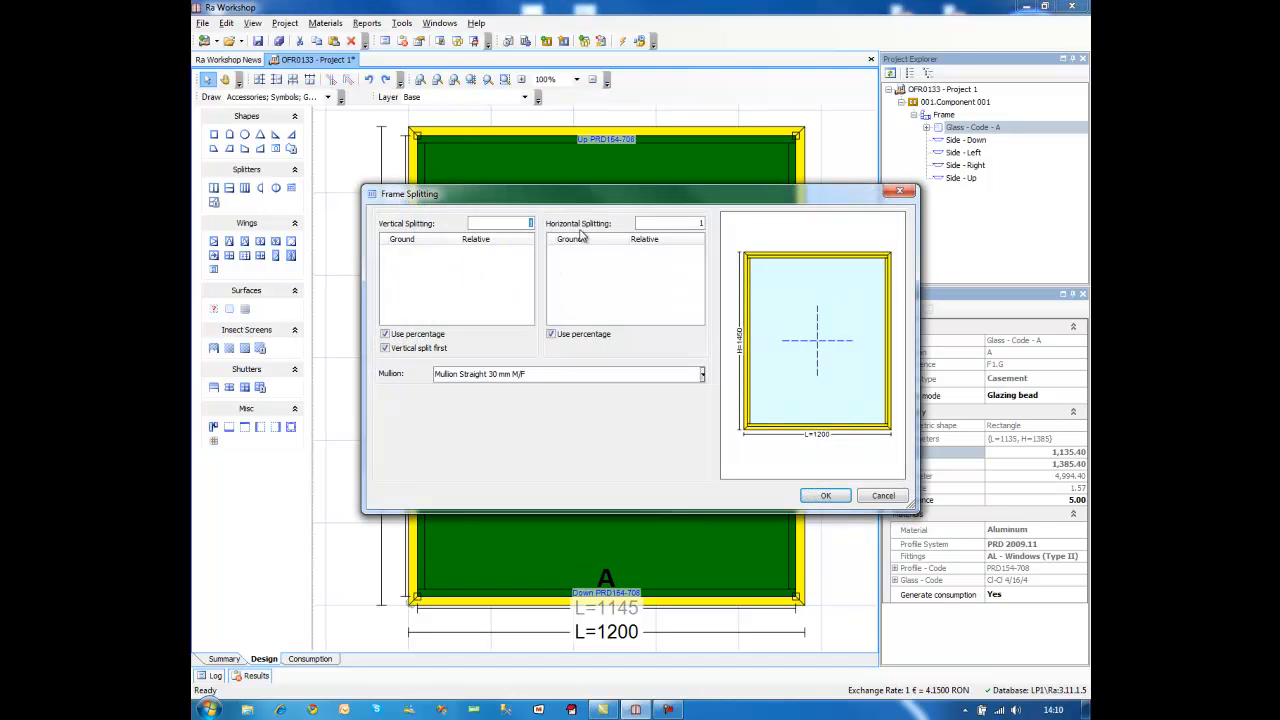
{"action": "left_click_drag", "start_coordinate": [669, 222], "coordinate": [731, 226]}
{"action": "type", "text": "3"}
{"action": "left_click", "coordinate": [654, 286]}
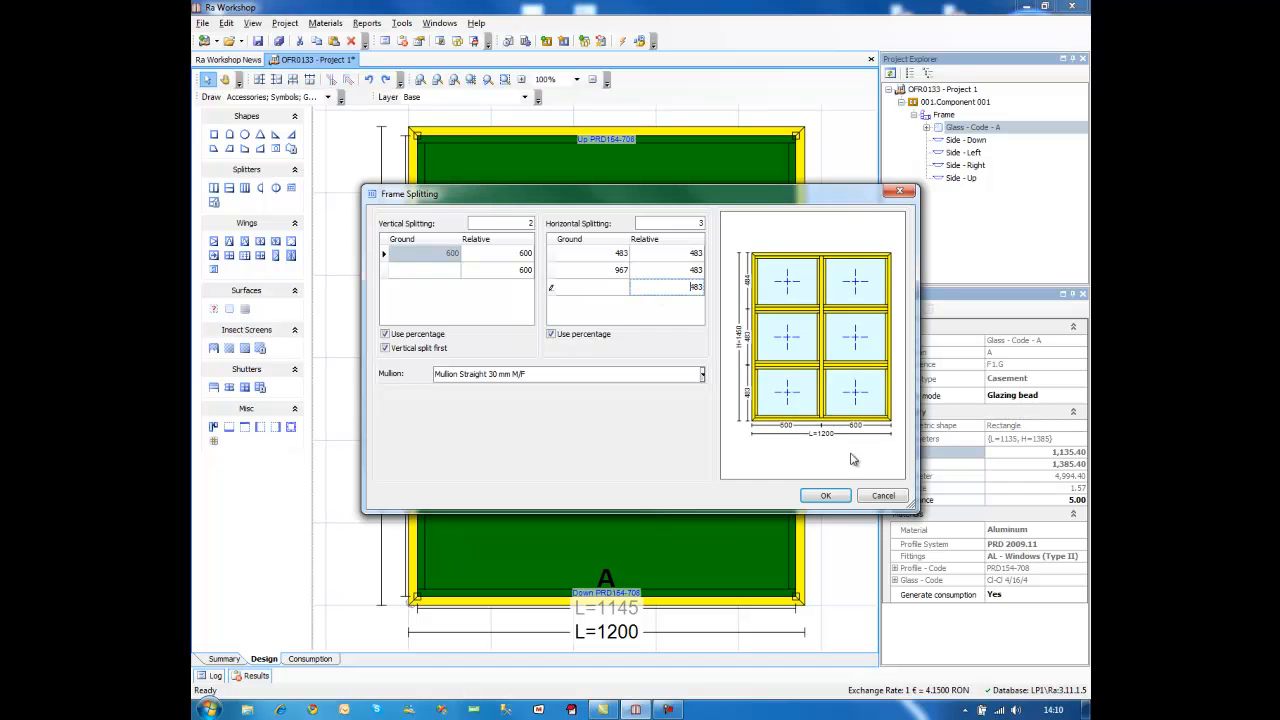
{"action": "left_click", "coordinate": [823, 495]}
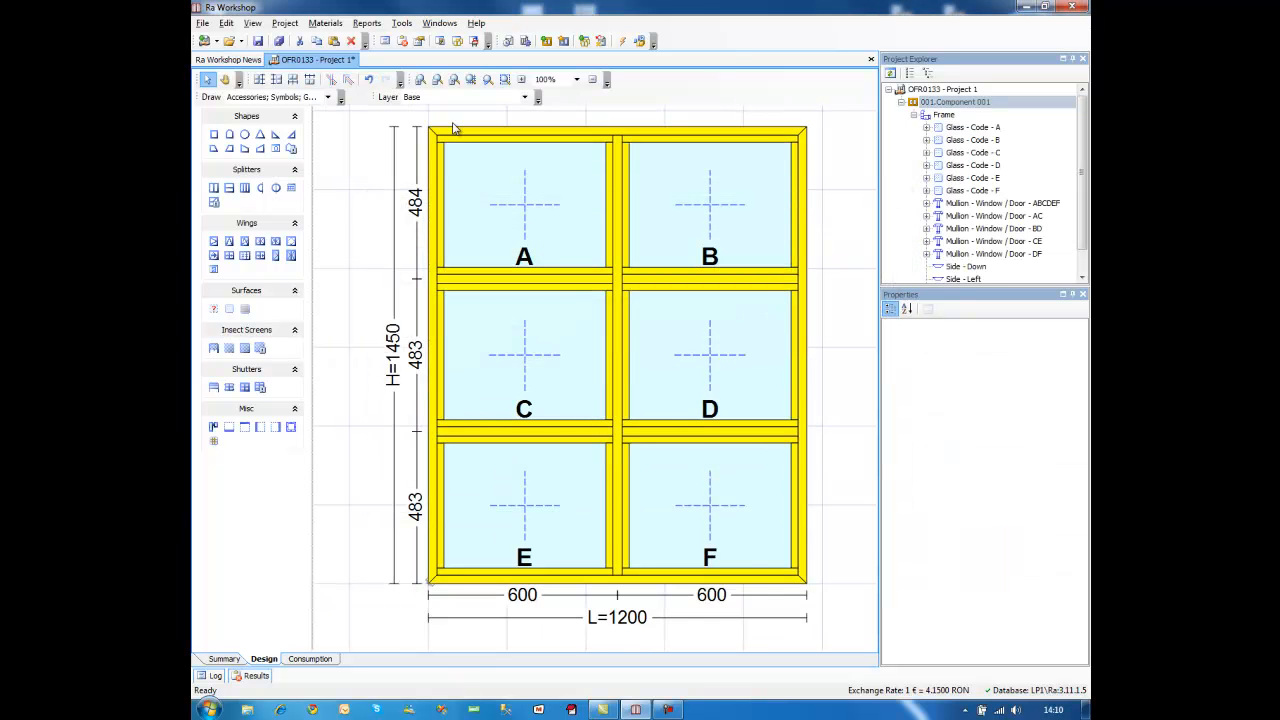
{"action": "left_click", "coordinate": [369, 83]}
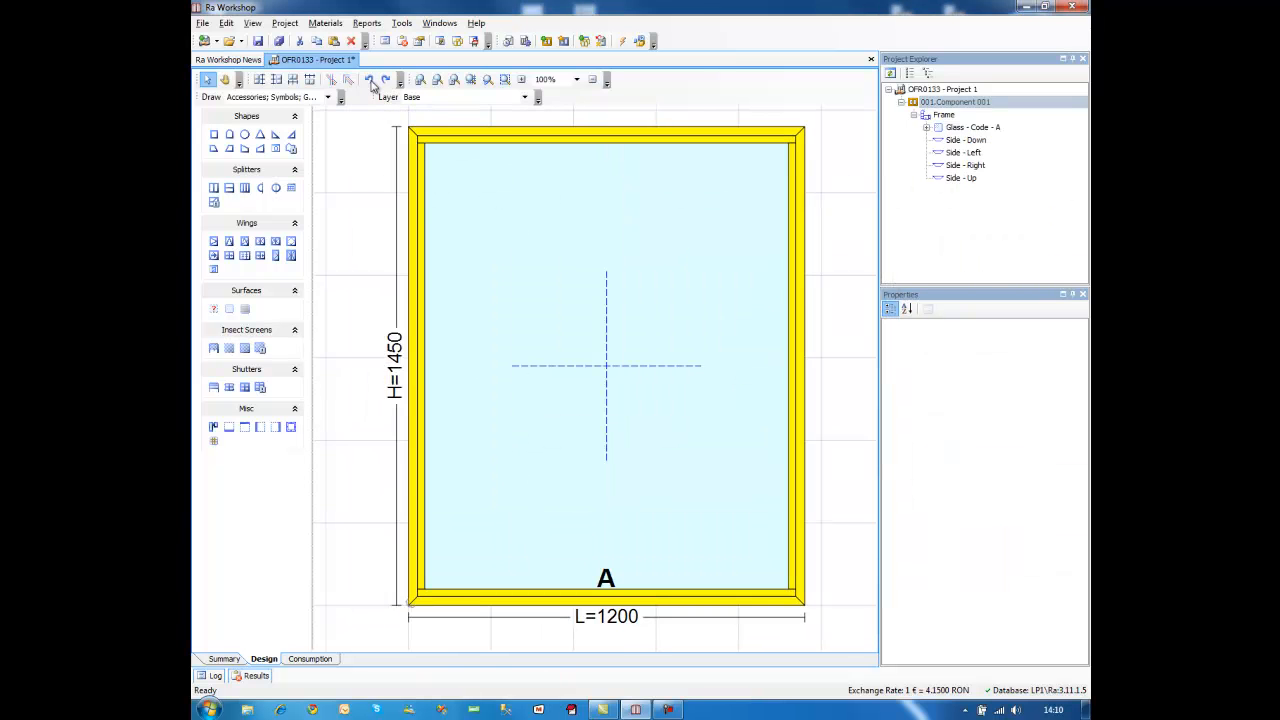
{"action": "left_click", "coordinate": [388, 80]}
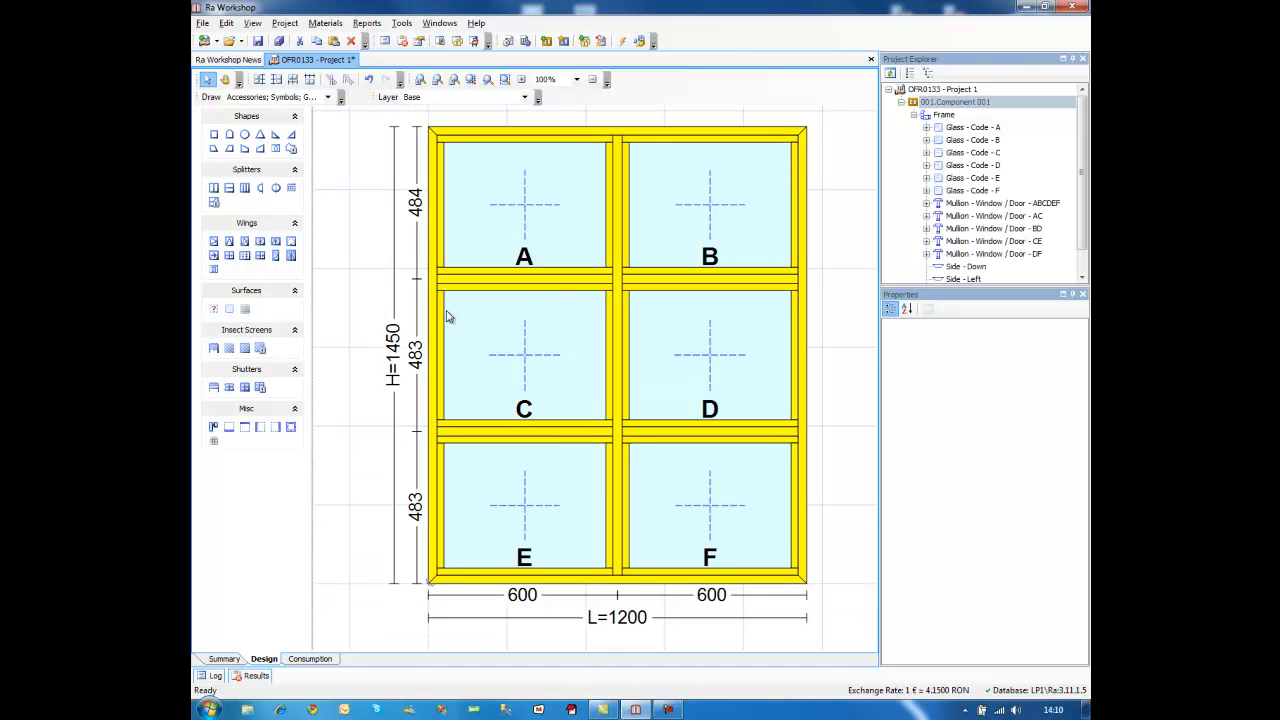
Step: Draw an oblique mullion across field C and another across field G, from about 800 along the base to about 322 up the right side
{"action": "left_click", "coordinate": [212, 205]}
{"action": "left_click", "coordinate": [493, 432]}
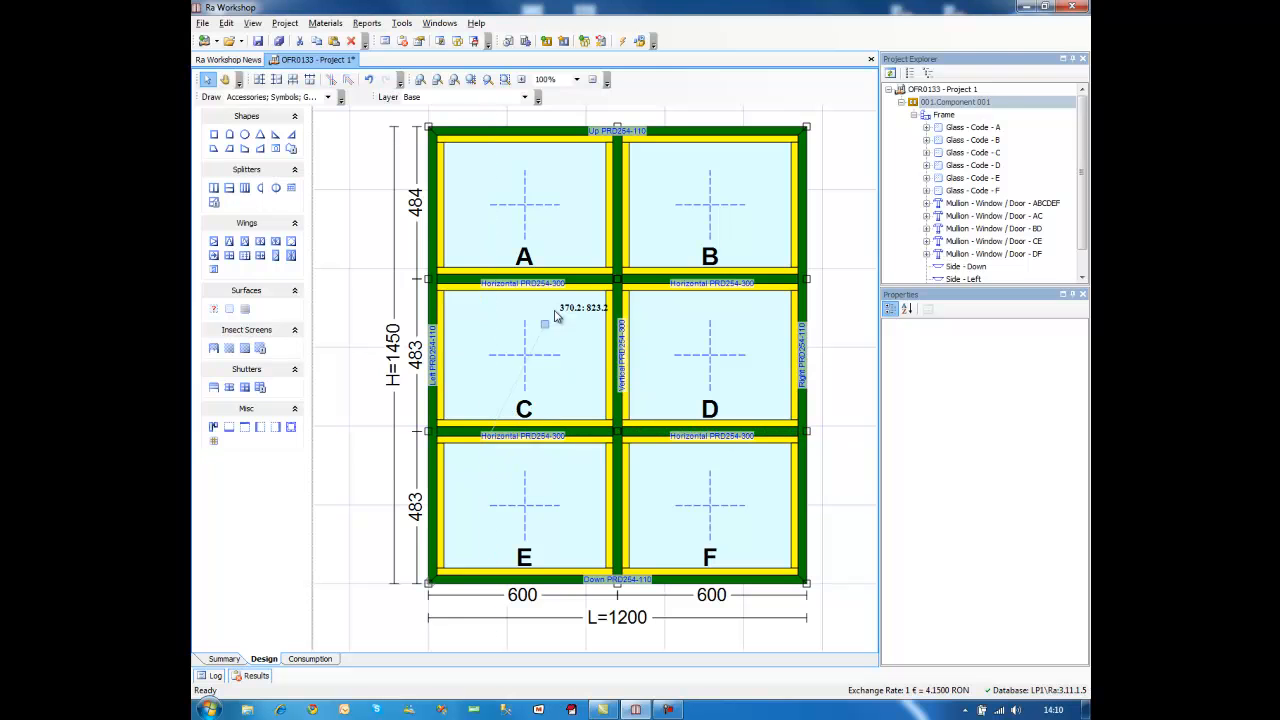
{"action": "left_click", "coordinate": [572, 280]}
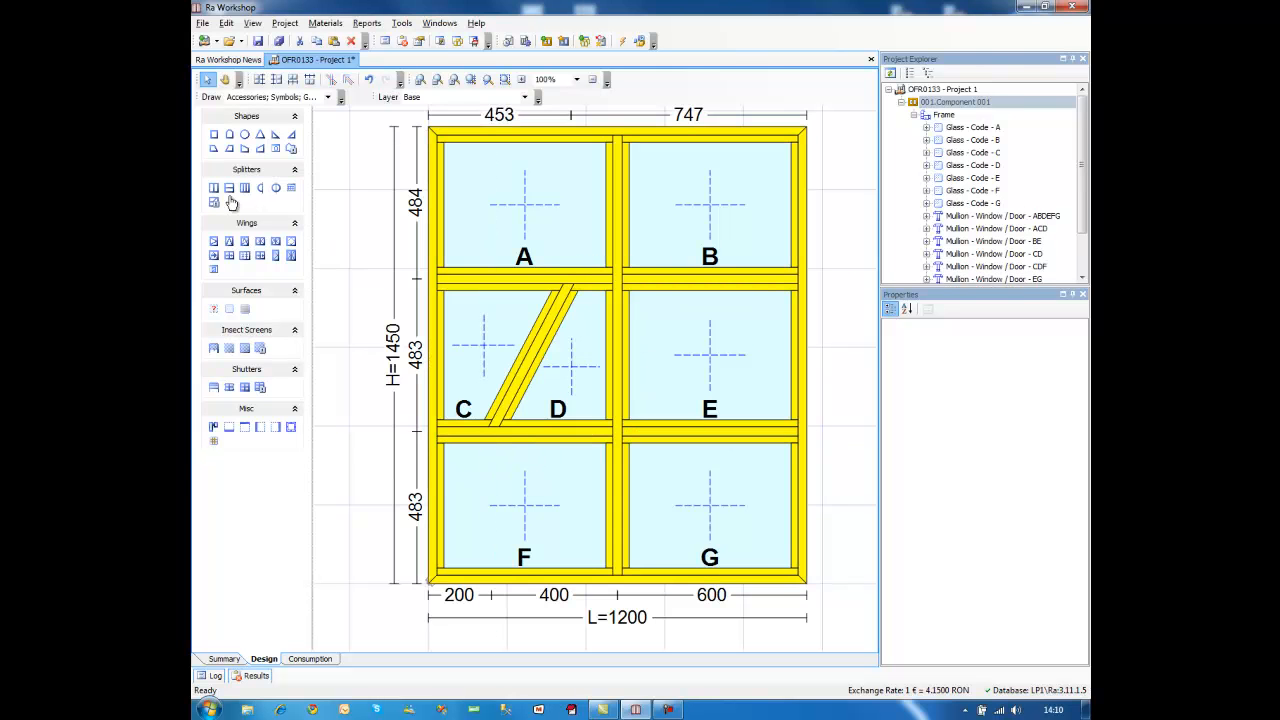
{"action": "left_click", "coordinate": [648, 474]}
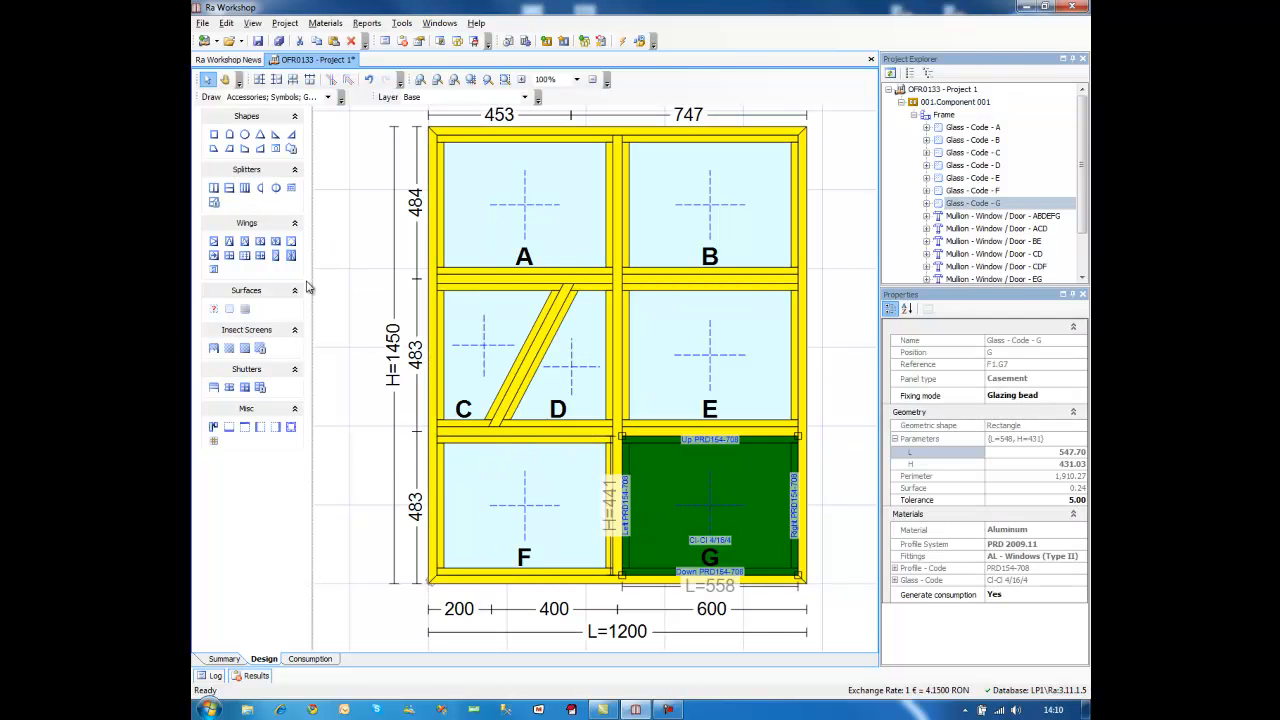
{"action": "left_click", "coordinate": [683, 581]}
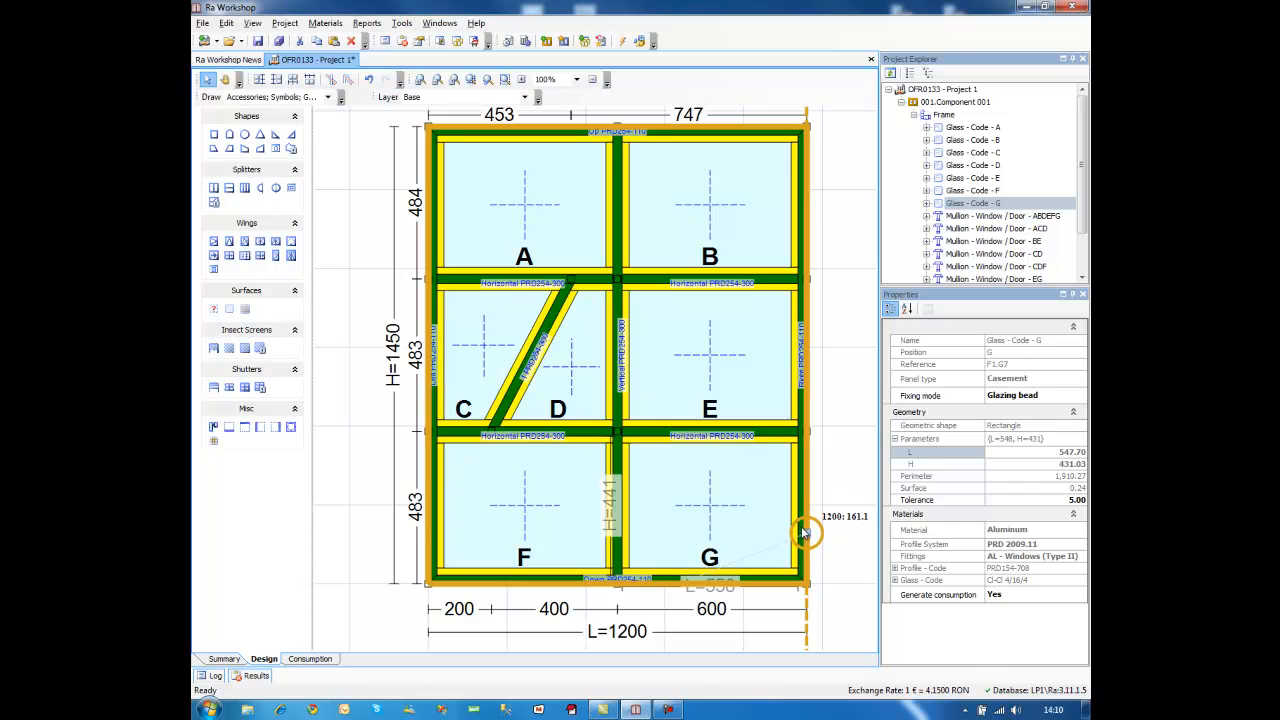
{"action": "left_click", "coordinate": [800, 493]}
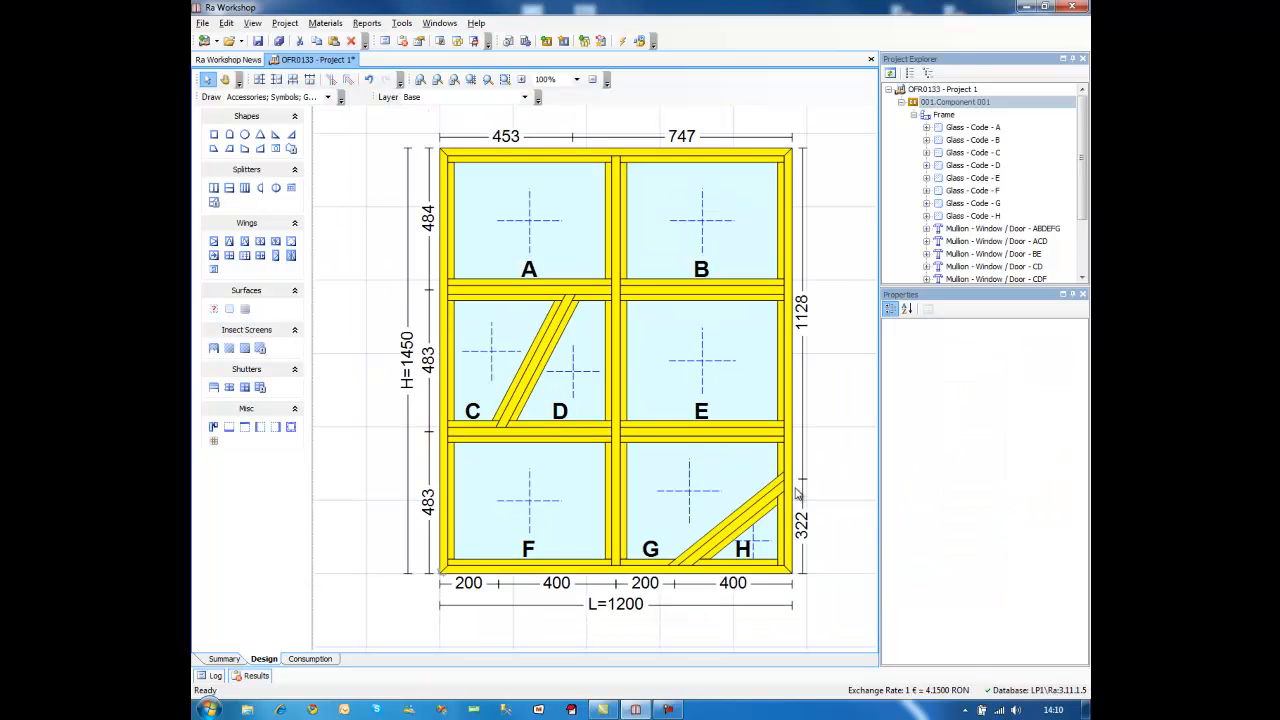
Step: Examine the split properties of the oblique mullion GH, including the settings of Point 1
{"action": "left_click", "coordinate": [752, 522]}
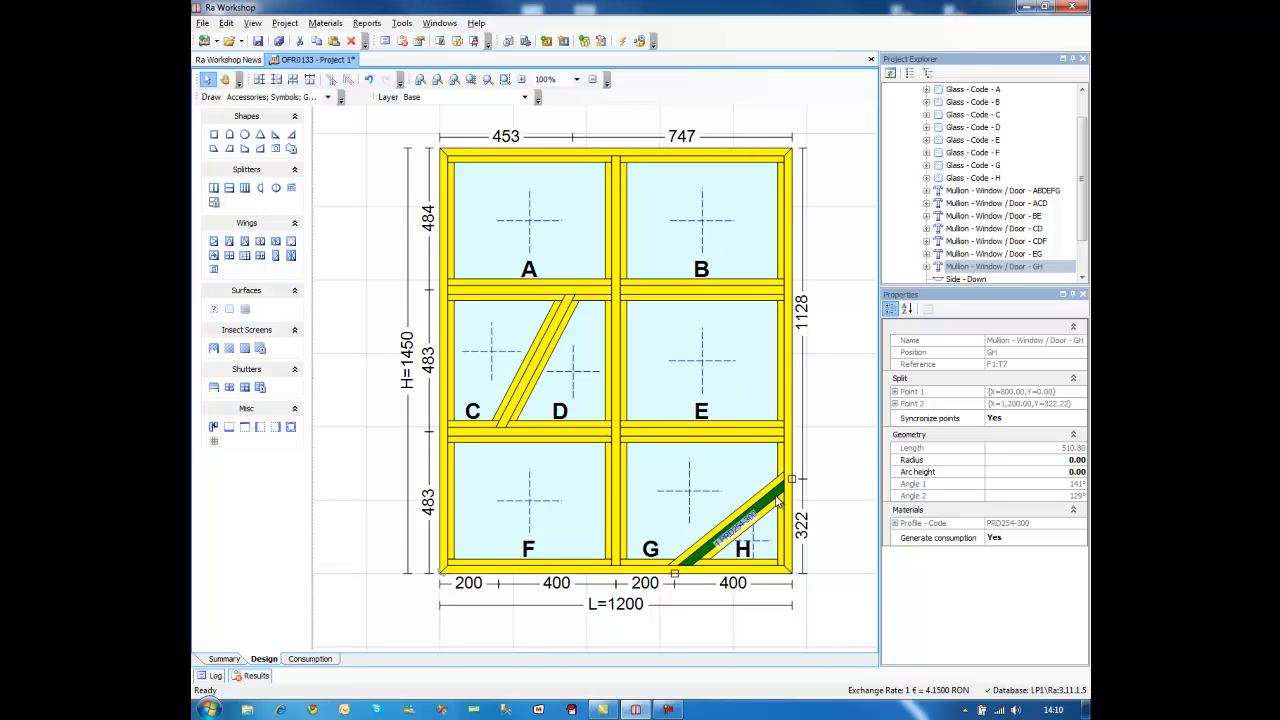
{"action": "left_click", "coordinate": [896, 393]}
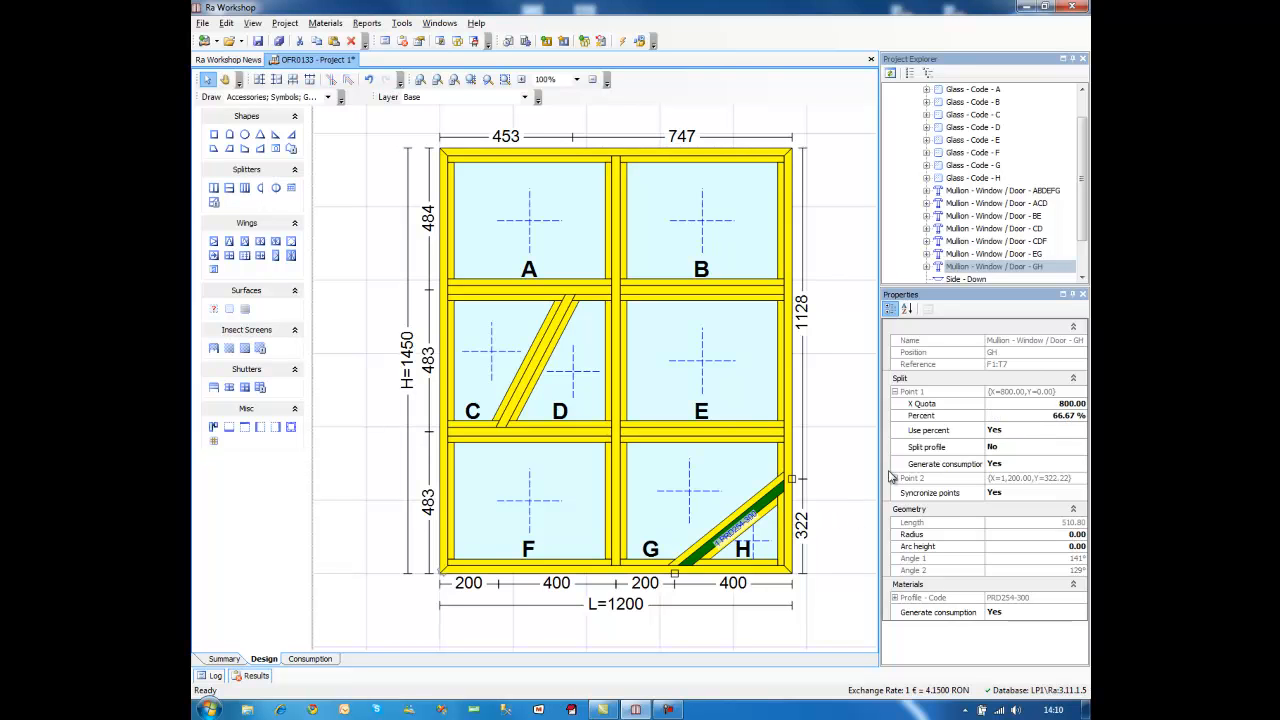
{"action": "left_click", "coordinate": [895, 391]}
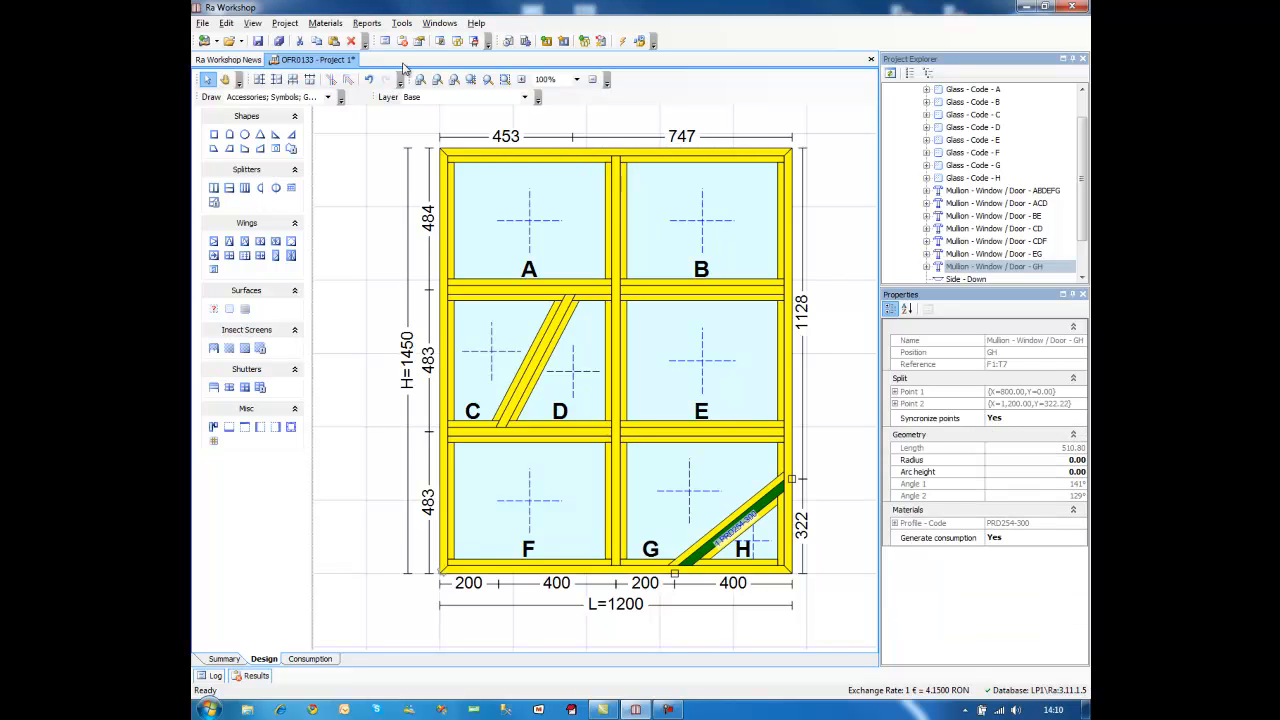
Step: Delete the whole divided frame from the component
{"action": "left_click", "coordinate": [622, 155]}
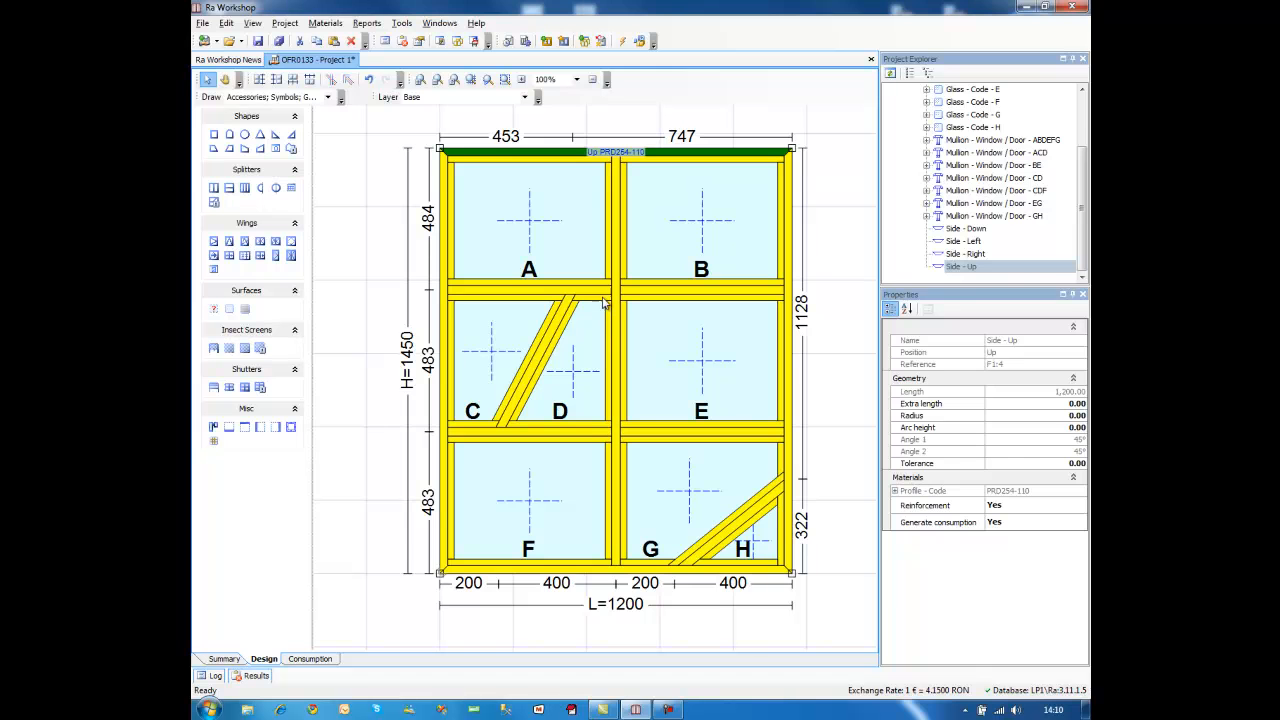
{"action": "left_click", "coordinate": [412, 138]}
{"action": "left_click", "coordinate": [348, 137]}
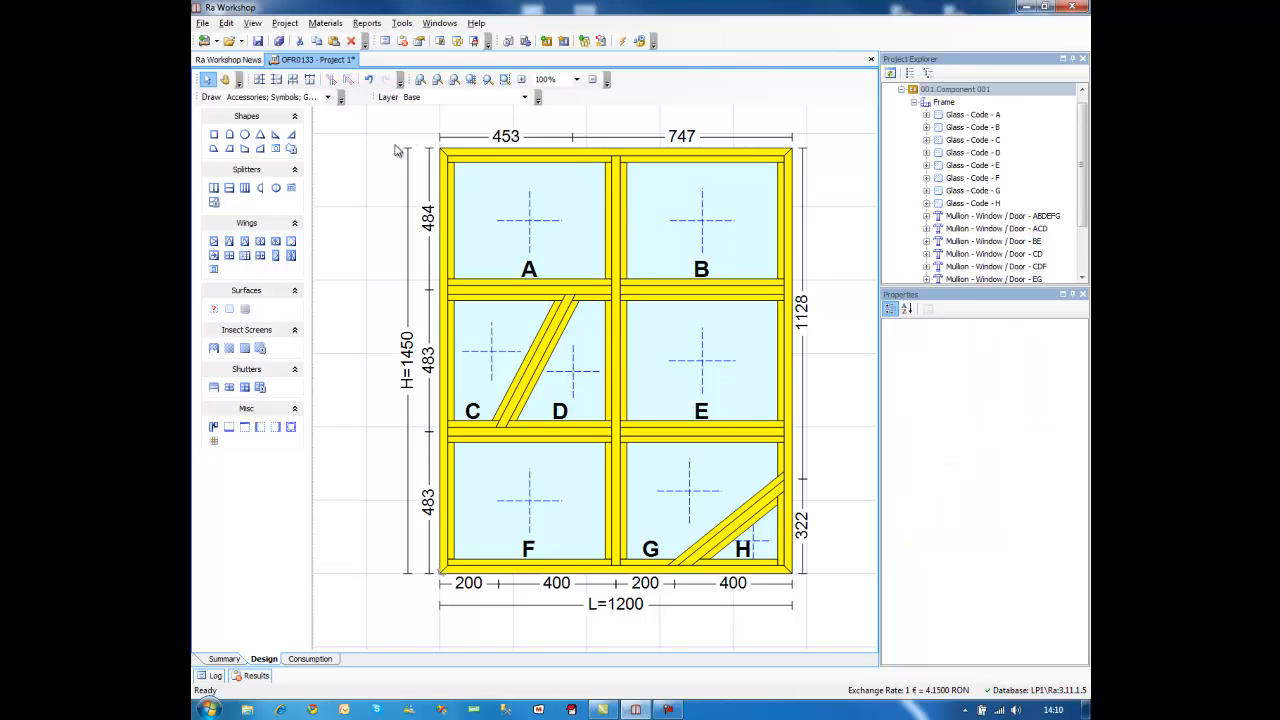
{"action": "left_click", "coordinate": [452, 160]}
{"action": "key", "text": "Delete"}
{"action": "left_click", "coordinate": [606, 377]}
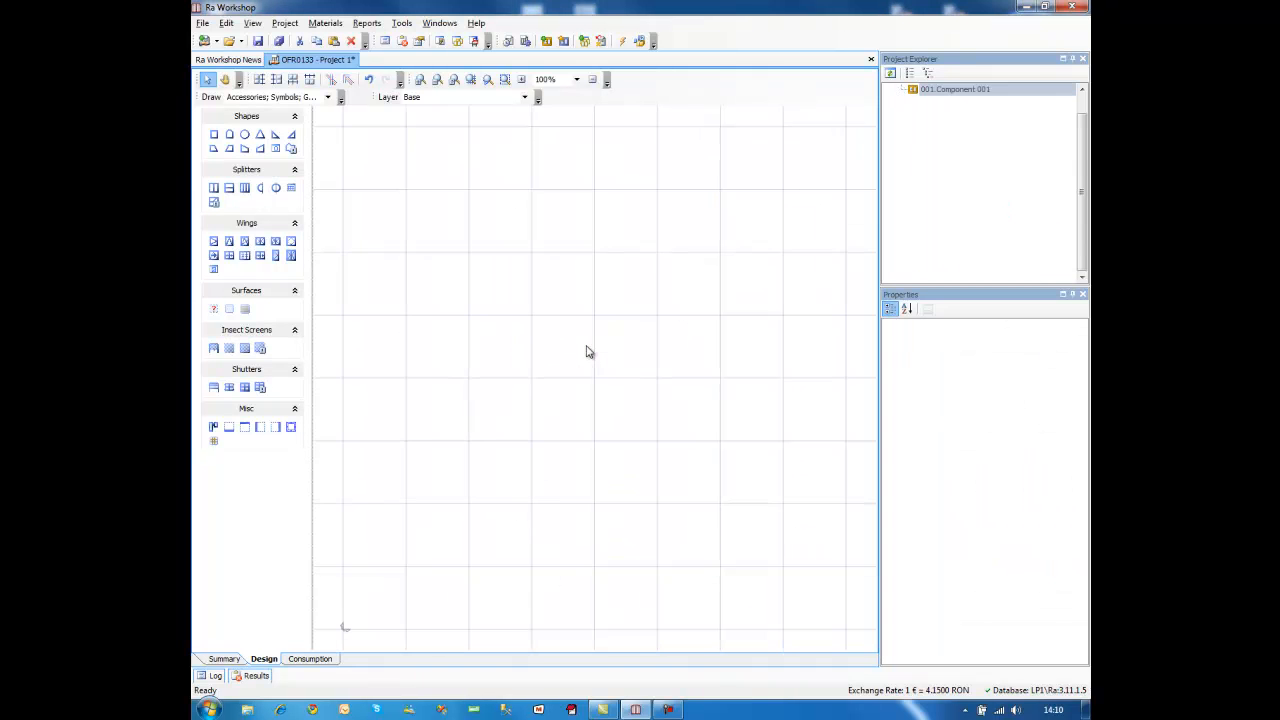
Step: Add a 1000 by 1500 rectangular frame and split its glass with a vertical mullion in the middle
{"action": "left_click", "coordinate": [213, 134]}
{"action": "left_click", "coordinate": [409, 219]}
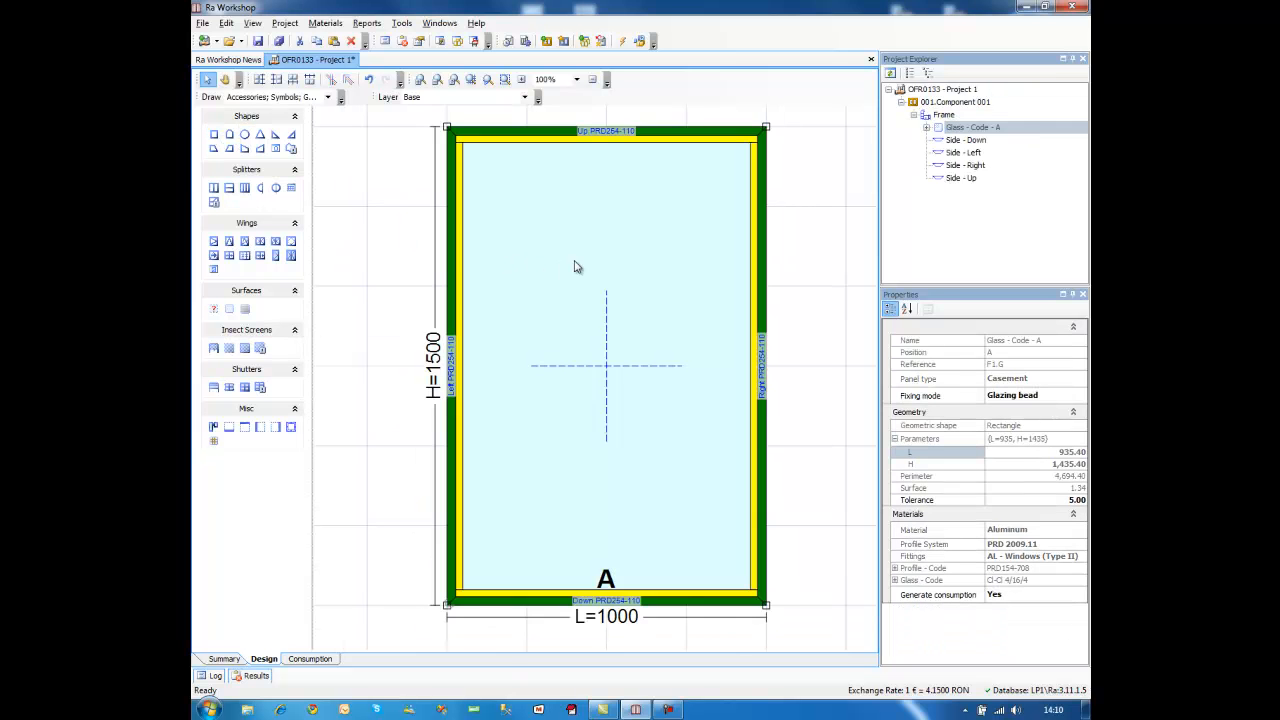
{"action": "left_click", "coordinate": [213, 190]}
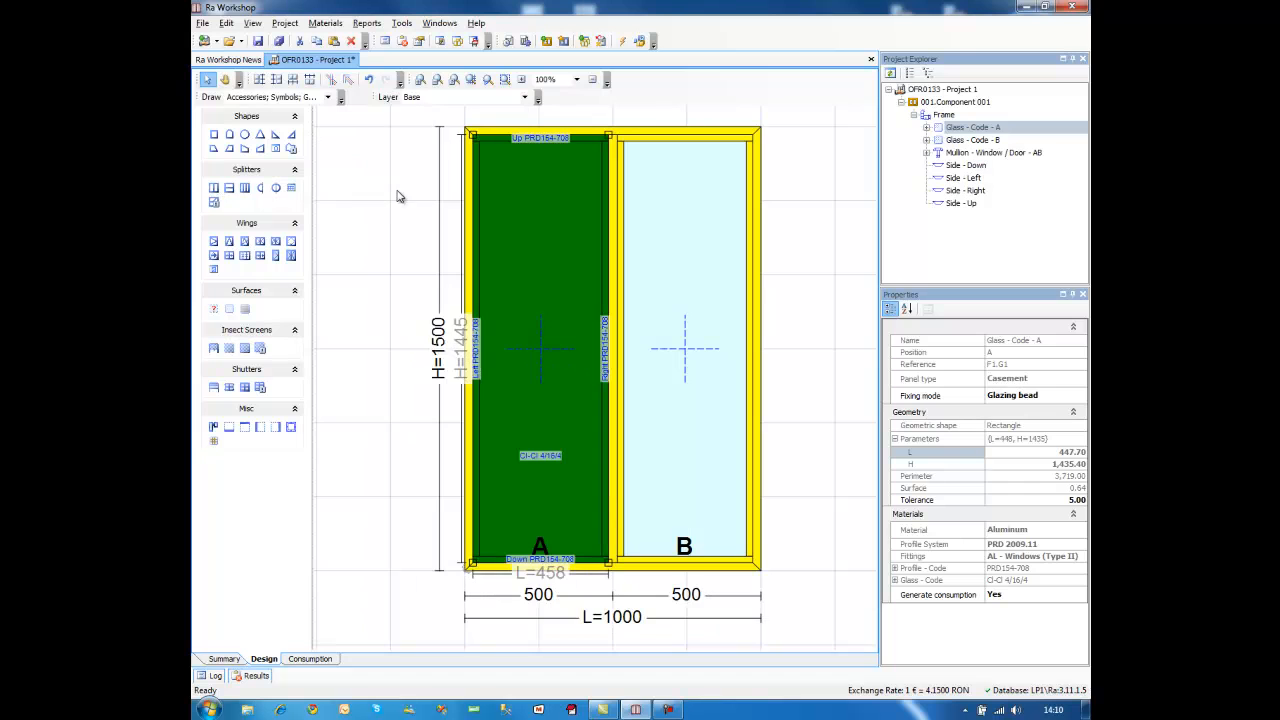
{"action": "left_click", "coordinate": [836, 300]}
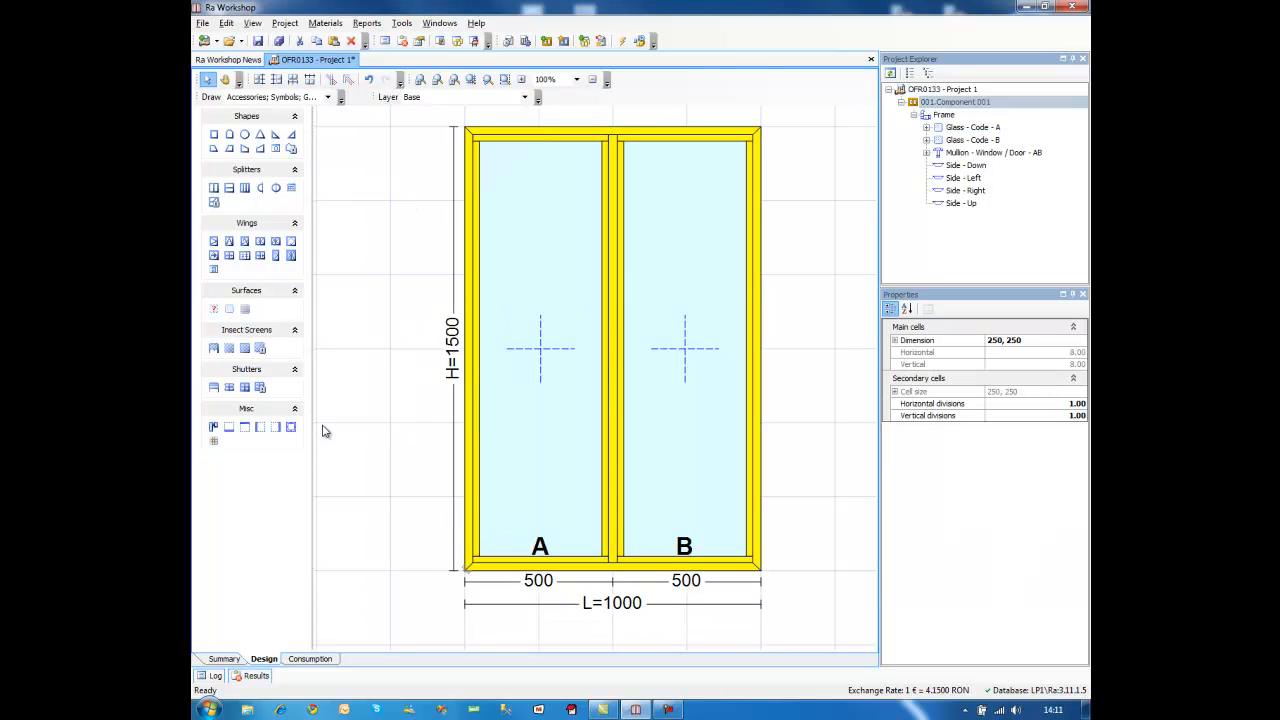
Step: Set the width of field A to 400 by its dimension below the frame
{"action": "double_click", "coordinate": [549, 580]}
{"action": "type", "text": "40"}
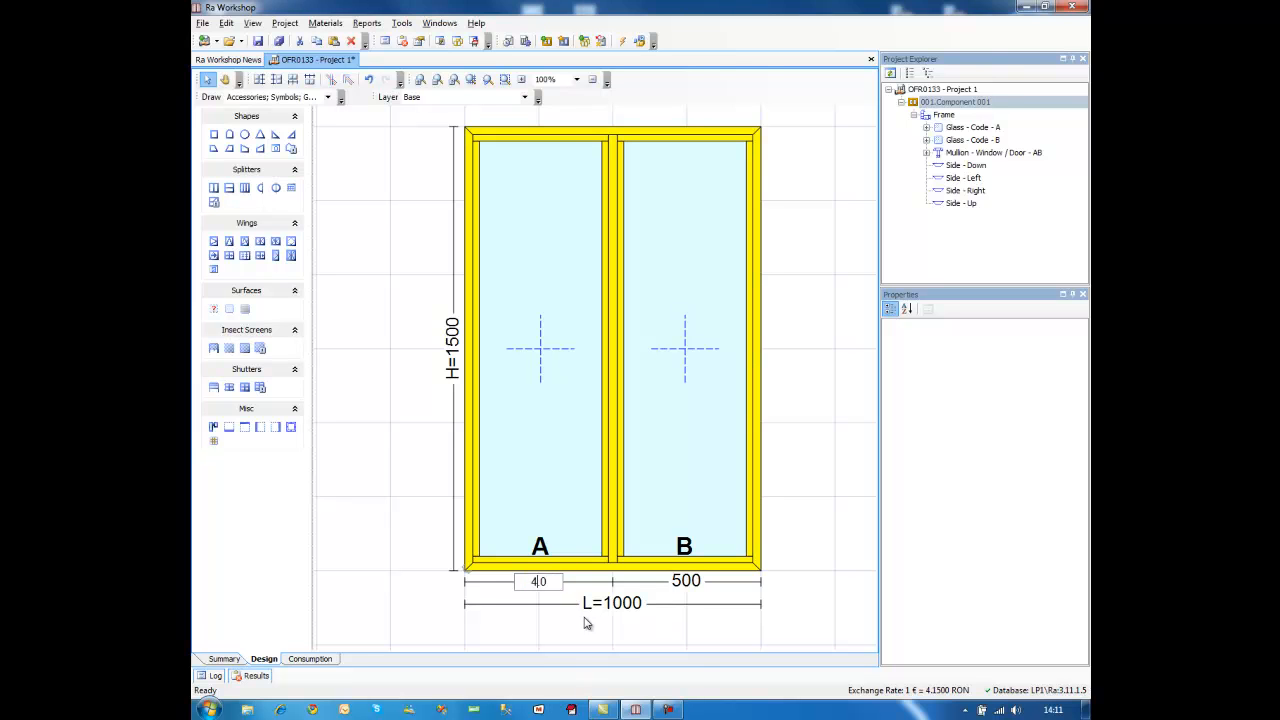
{"action": "key", "text": "Return"}
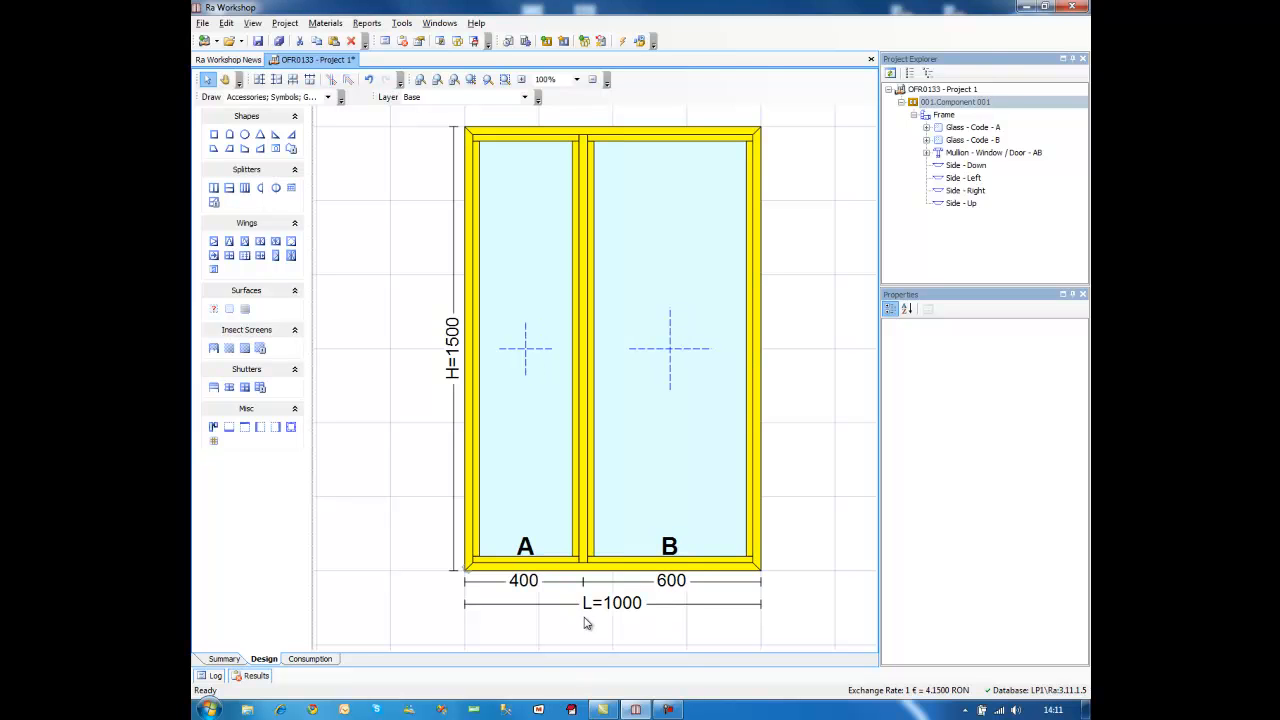
Step: Insert a right-opening tilt-turn wing in field B
{"action": "left_click", "coordinate": [652, 305]}
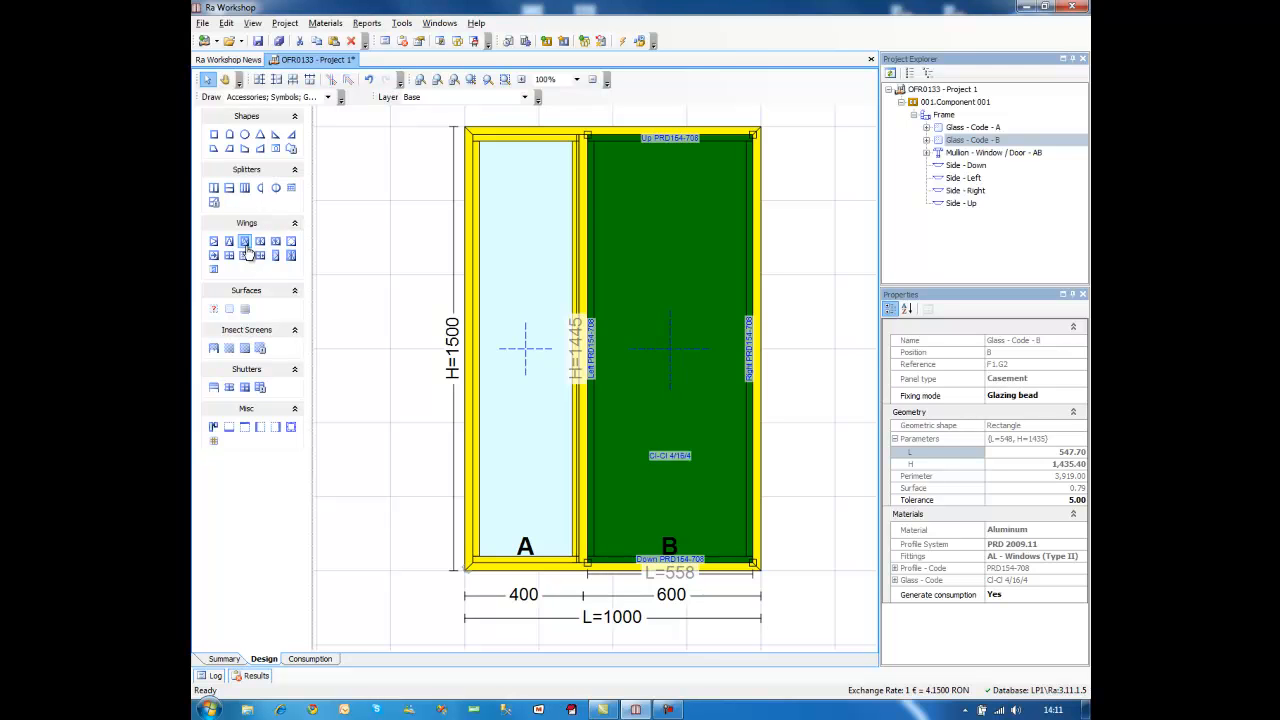
{"action": "left_click", "coordinate": [615, 307]}
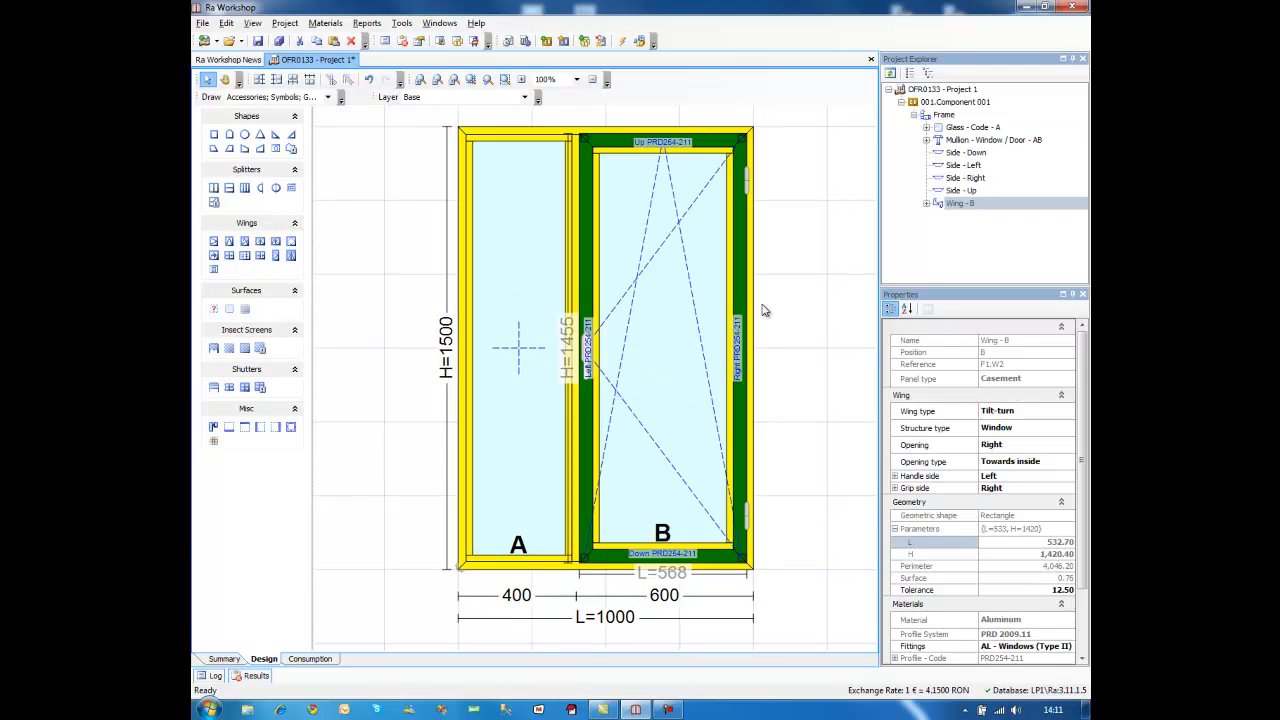
{"action": "left_click", "coordinate": [814, 324]}
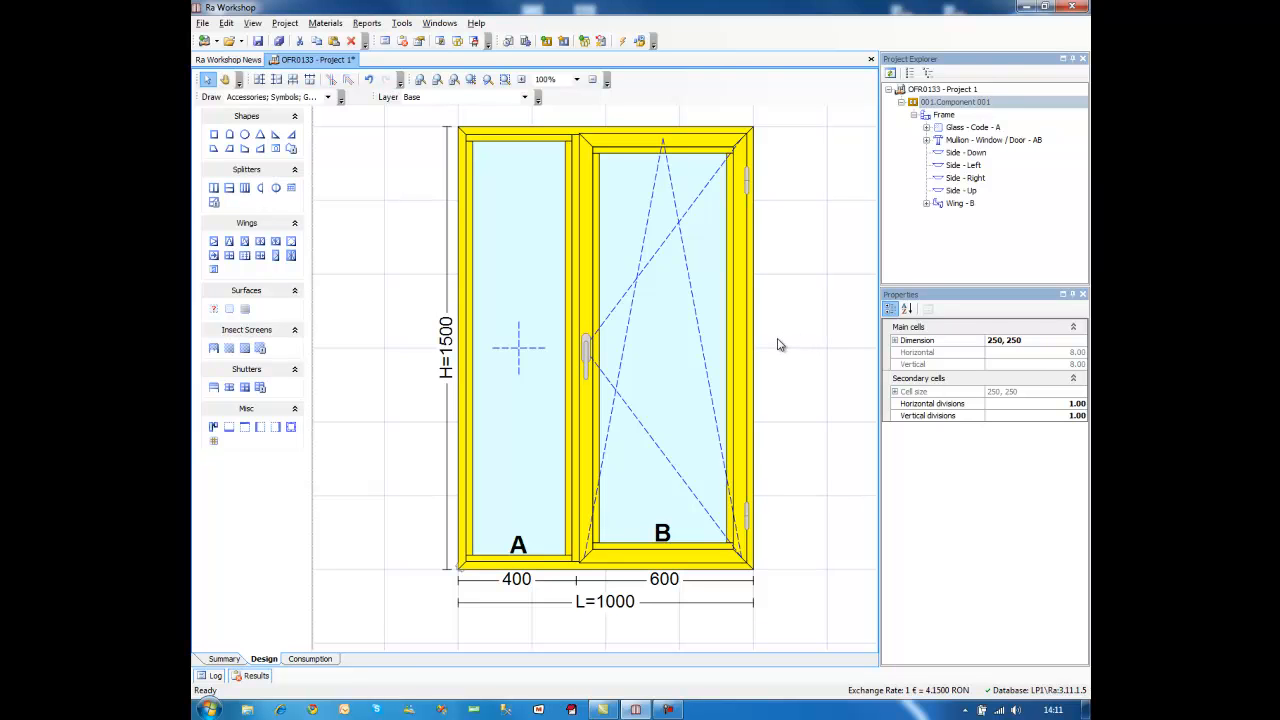
Step: Review the properties of wing B and set its opening to Left
{"action": "left_click", "coordinate": [744, 347]}
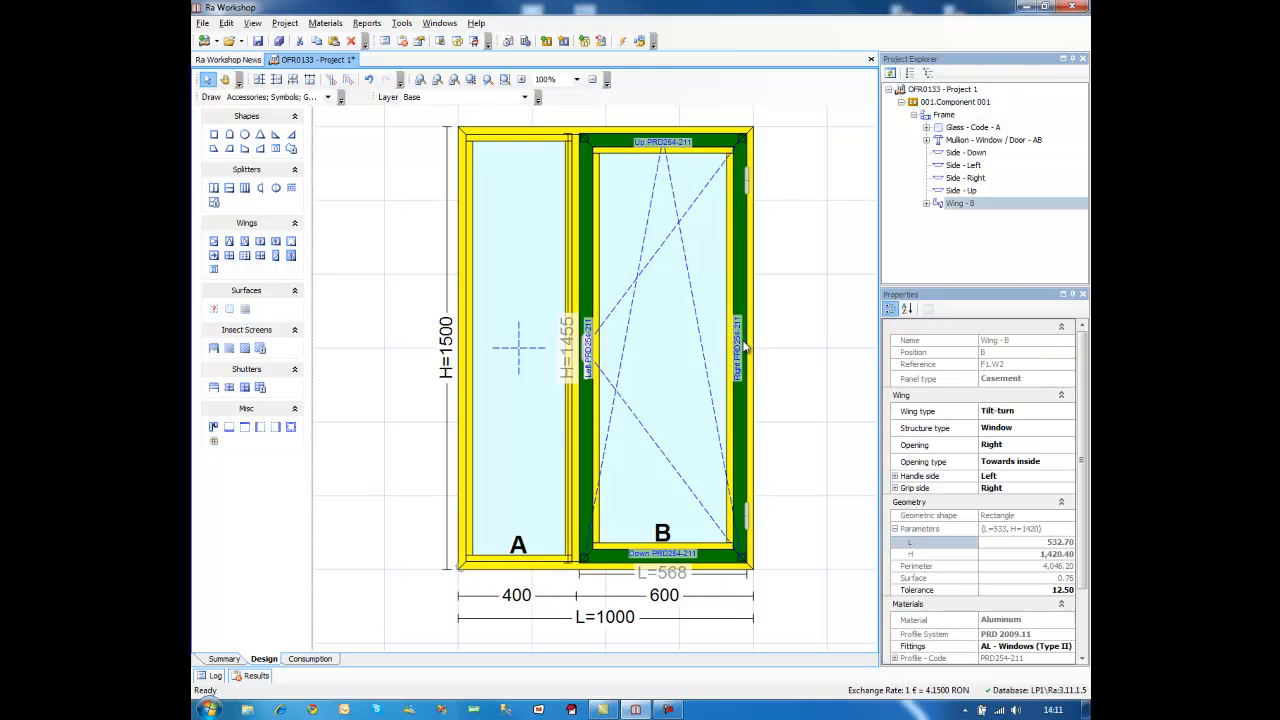
{"action": "left_click_drag", "start_coordinate": [1085, 384], "coordinate": [1085, 488]}
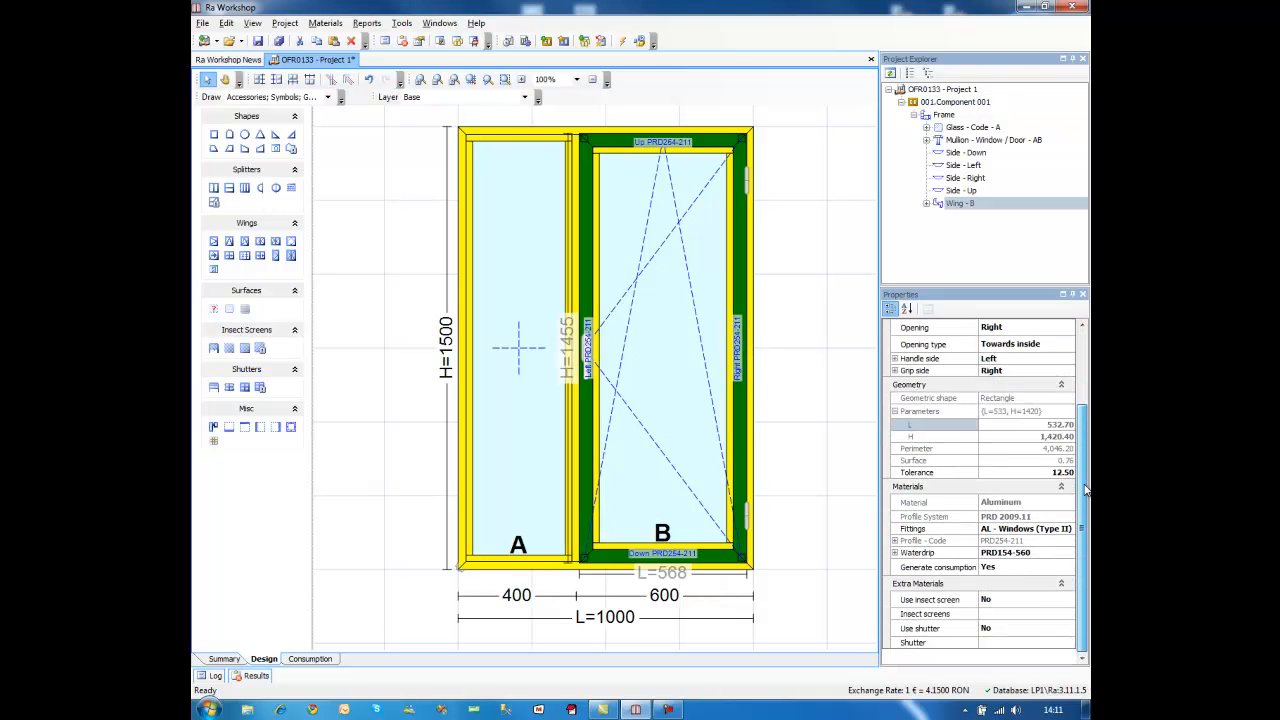
{"action": "scroll", "coordinate": [1087, 497], "scroll_direction": "up", "scroll_amount": 3}
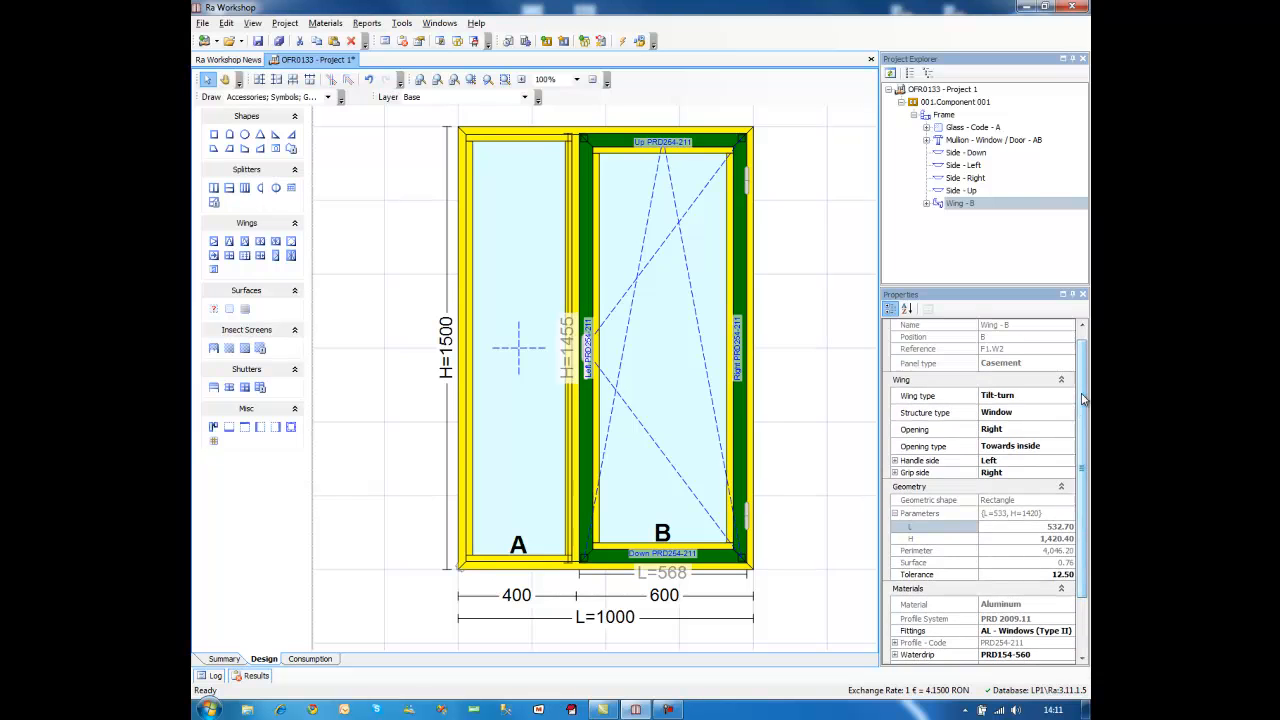
{"action": "left_click", "coordinate": [1032, 430]}
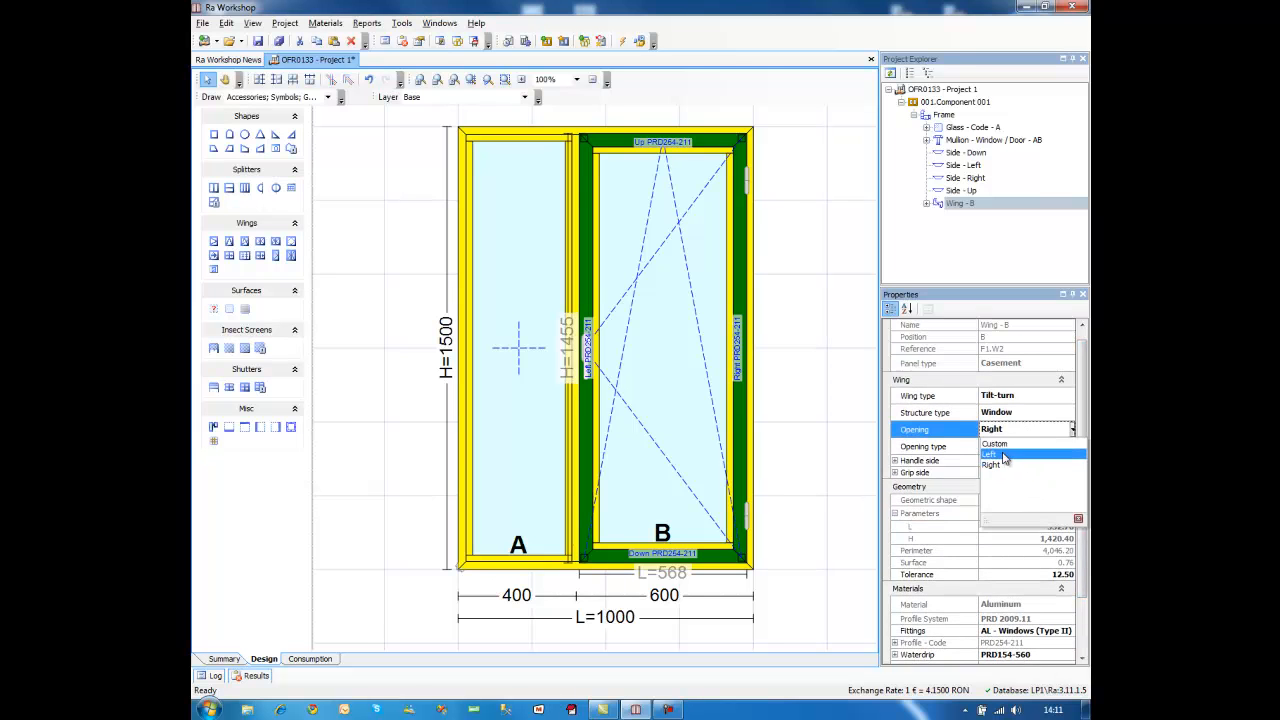
{"action": "left_click", "coordinate": [1002, 450]}
Step: Set the opening of wing B to Right and deselect the wing
{"action": "left_click", "coordinate": [1009, 446]}
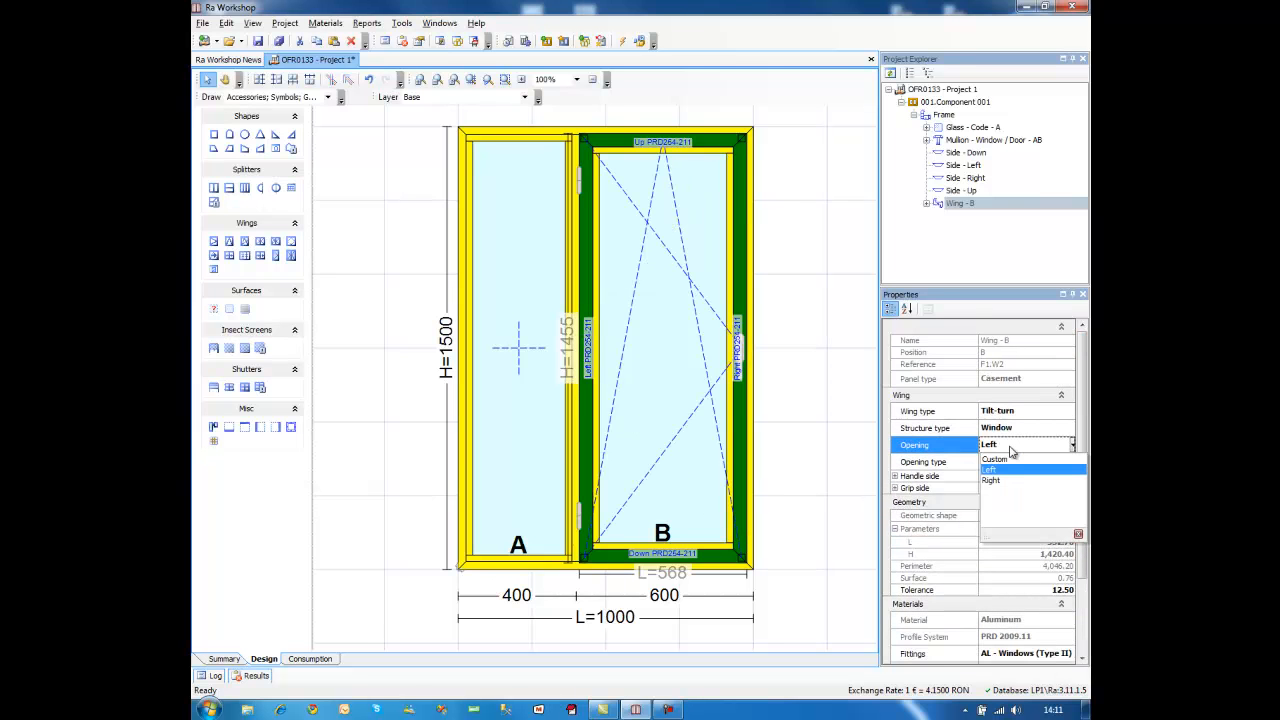
{"action": "left_click", "coordinate": [1008, 480]}
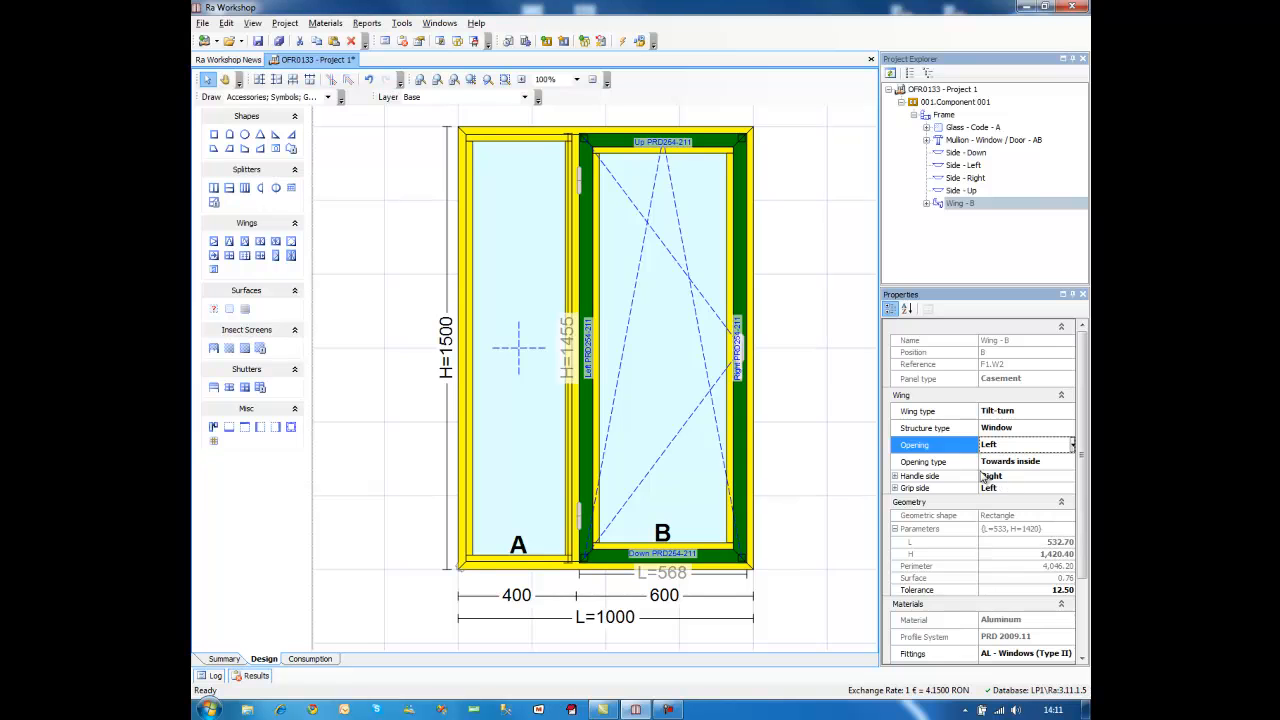
{"action": "left_click", "coordinate": [828, 379]}
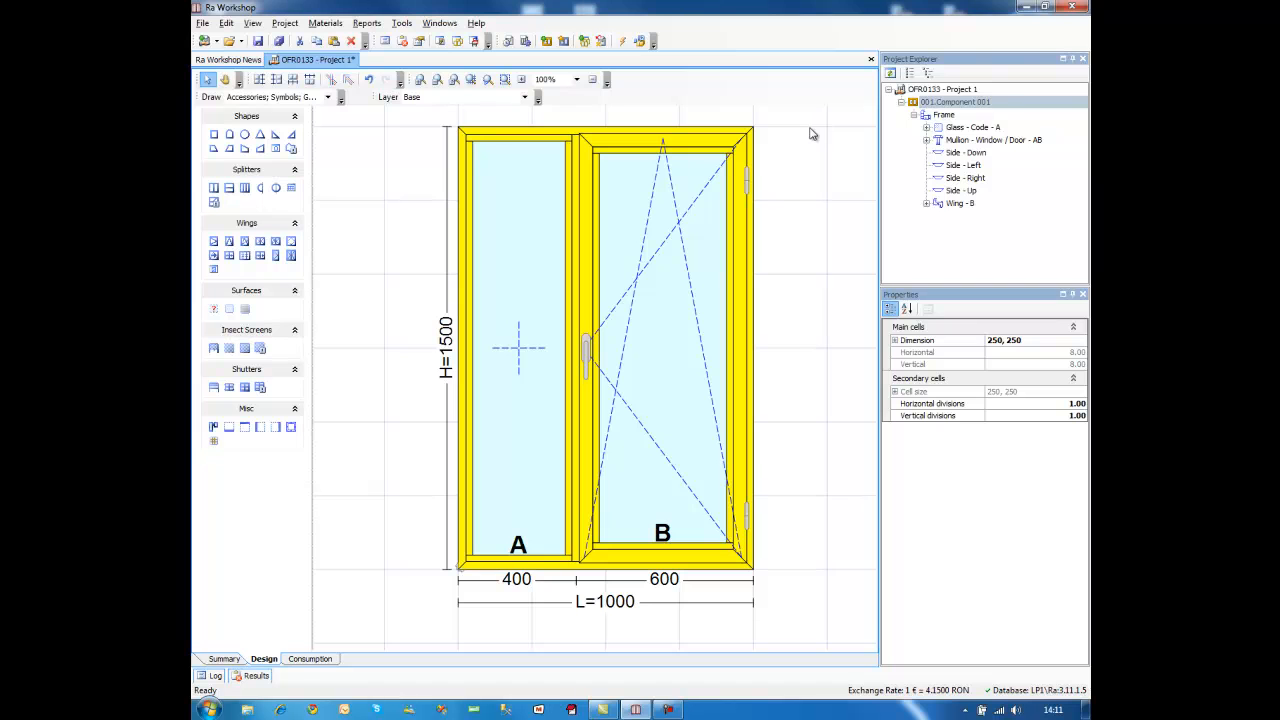
Step: Add a second component and insert a single-wing door in it, 1000 wide and 2000 high
{"action": "left_click", "coordinate": [548, 42]}
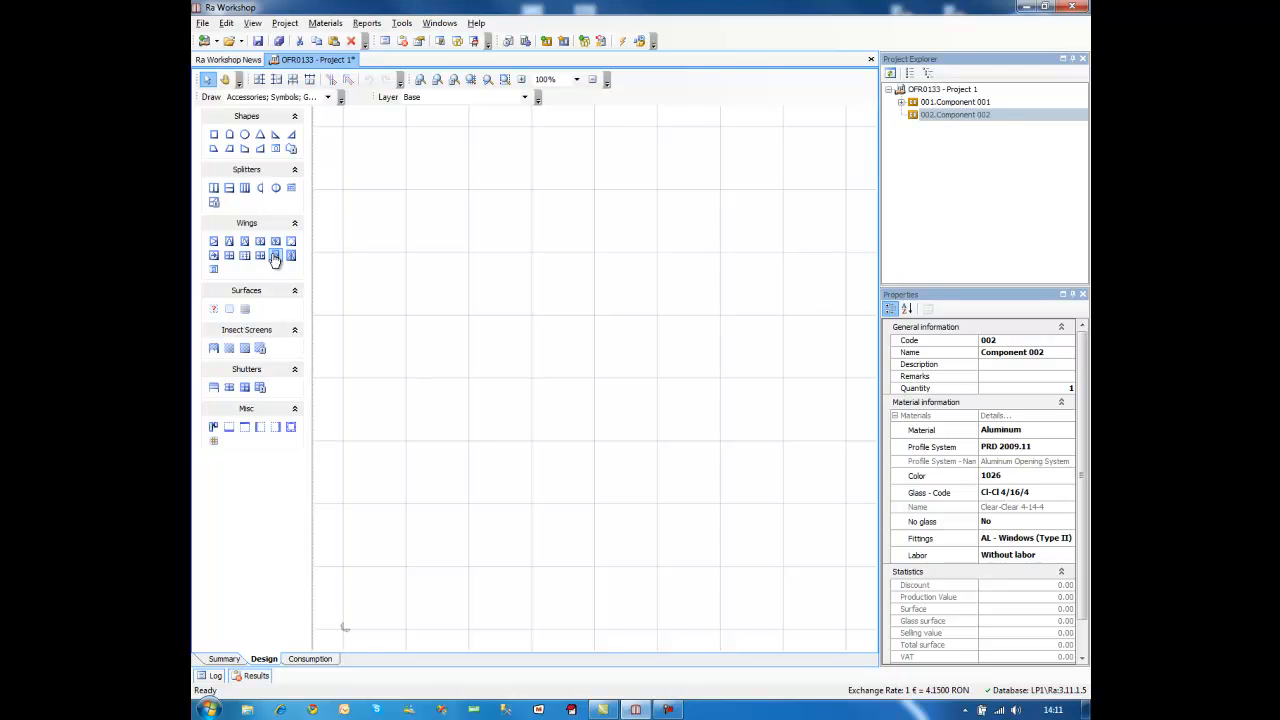
{"action": "left_click_drag", "start_coordinate": [276, 256], "coordinate": [508, 308]}
{"action": "left_click", "coordinate": [757, 292]}
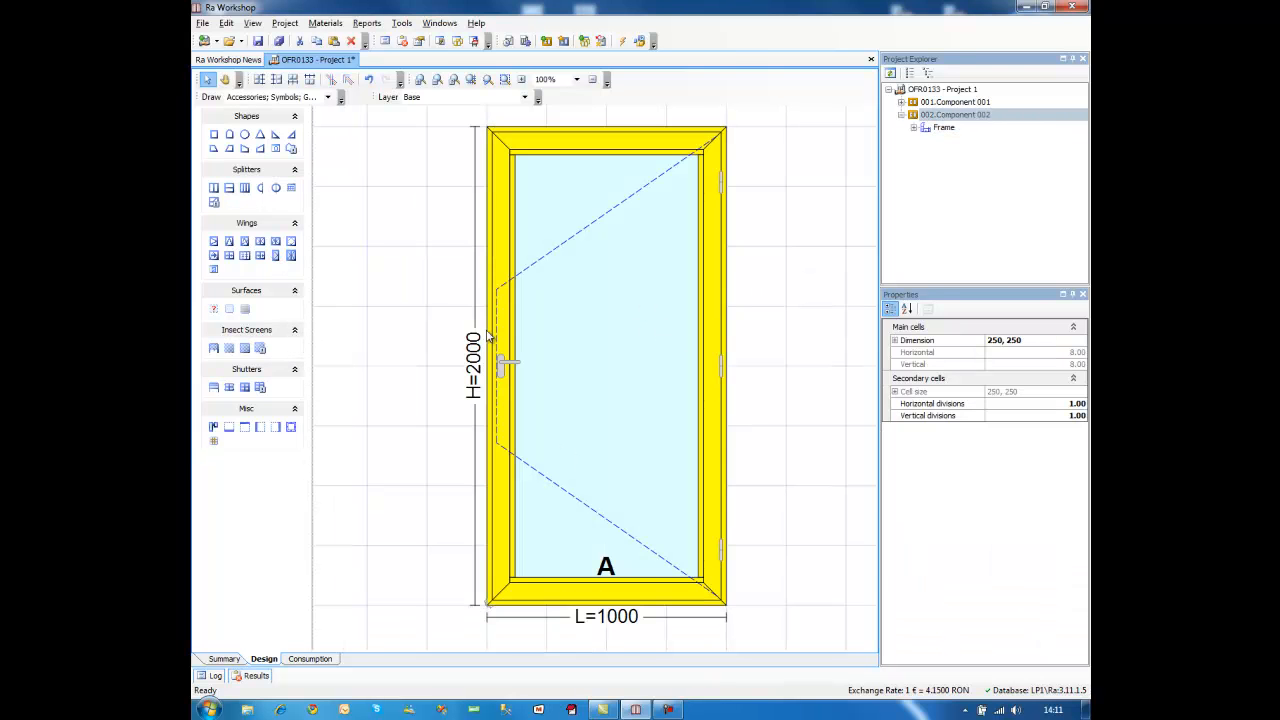
Step: Set the second component's profiles color to 5012 and its fittings to AL - Inner doors (Type II)
{"action": "left_click", "coordinate": [224, 659]}
{"action": "left_click", "coordinate": [224, 93]}
{"action": "left_click", "coordinate": [457, 134]}
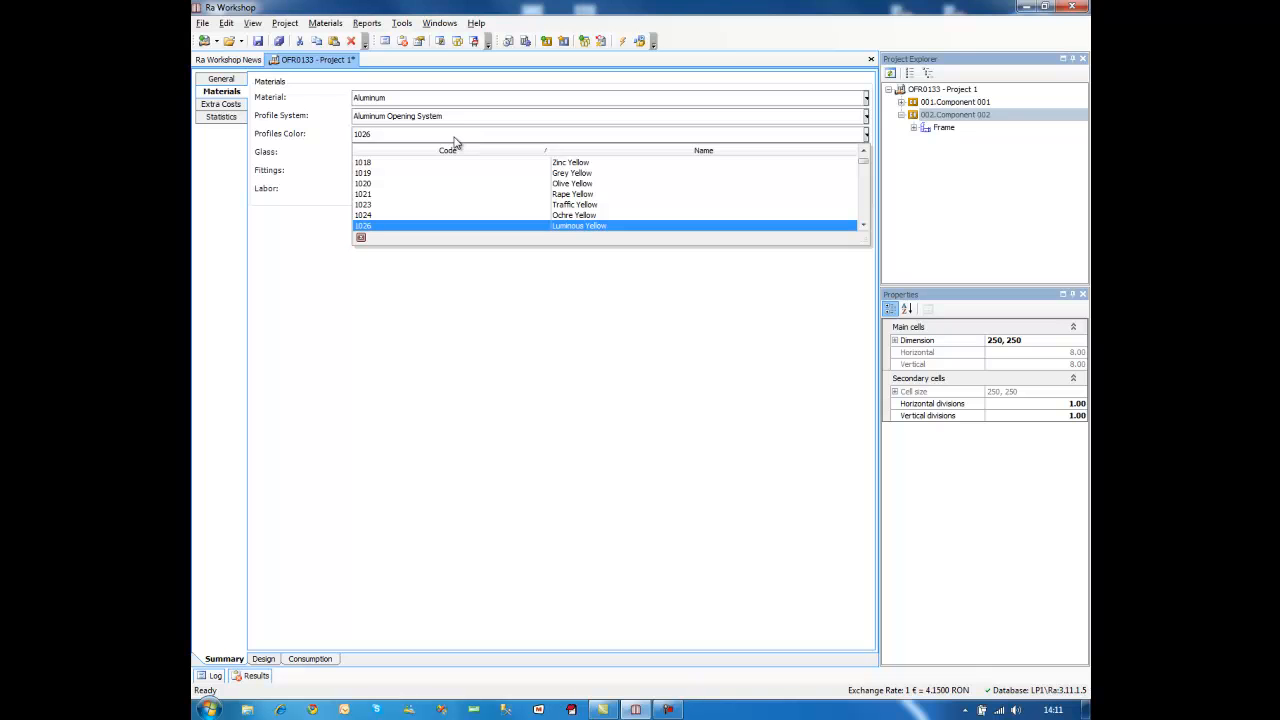
{"action": "type", "text": "50"}
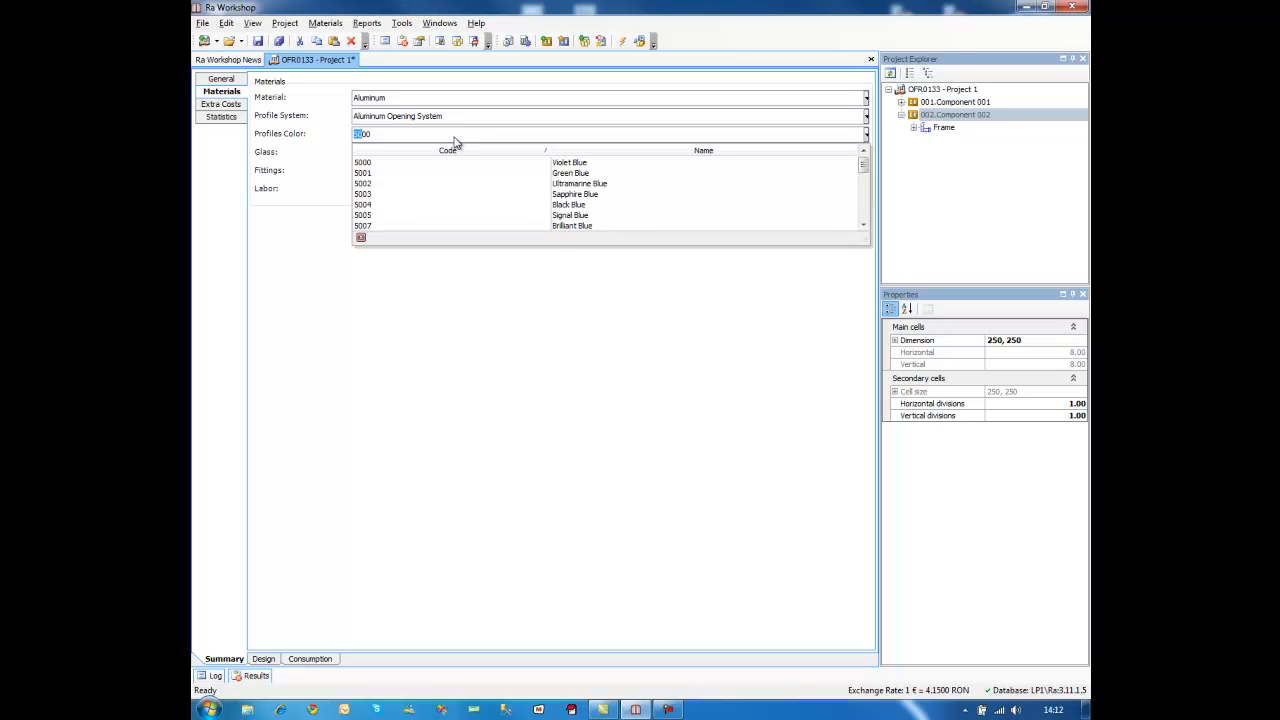
{"action": "type", "text": "12"}
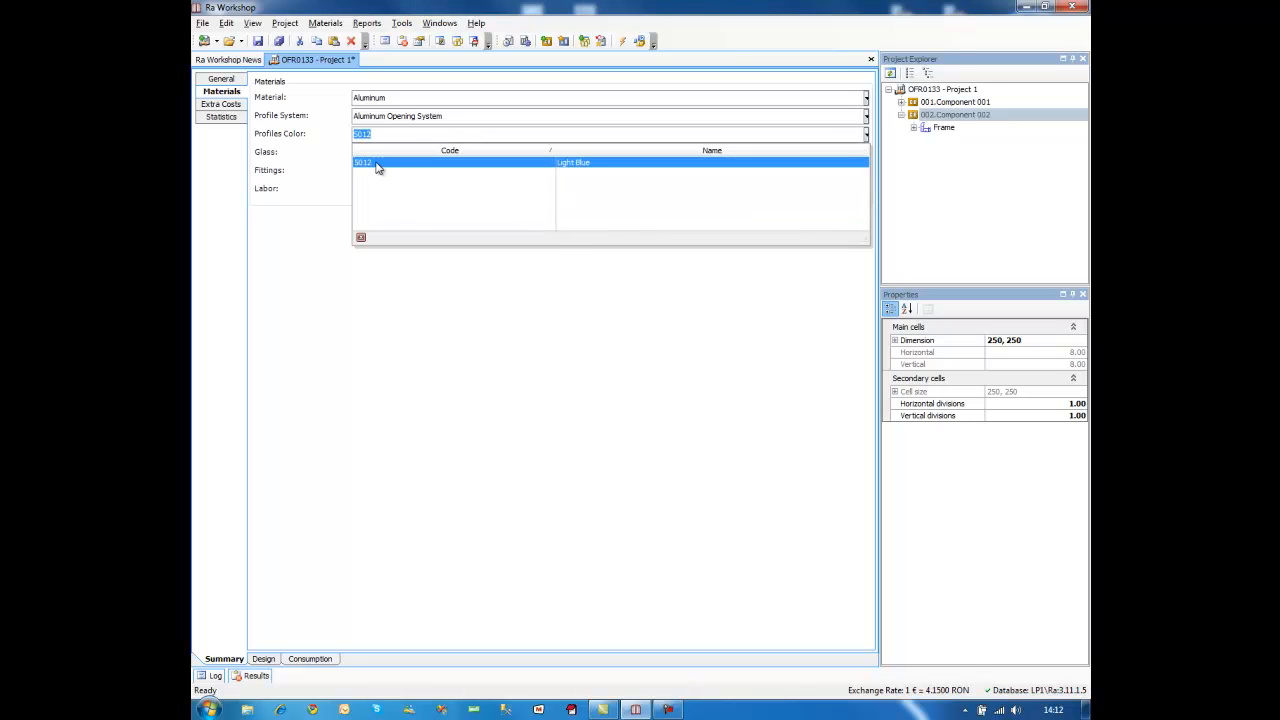
{"action": "left_click", "coordinate": [376, 165]}
{"action": "left_click", "coordinate": [434, 172]}
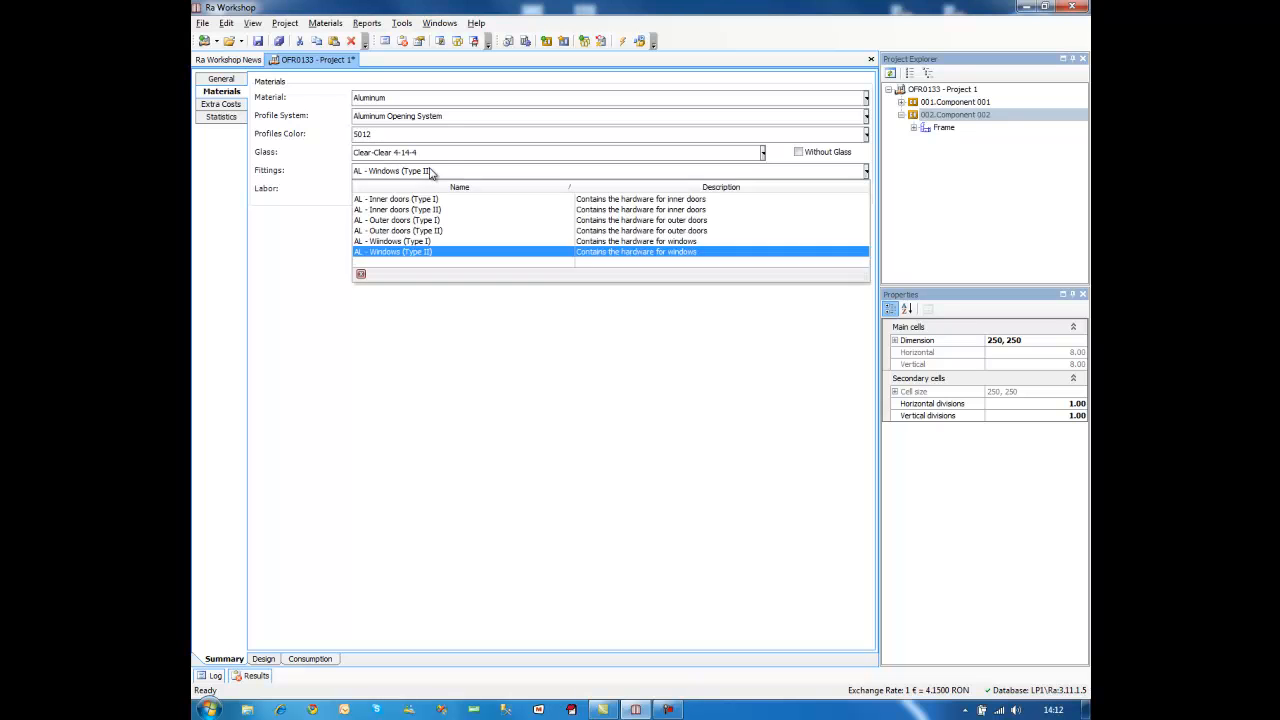
{"action": "left_click", "coordinate": [558, 215]}
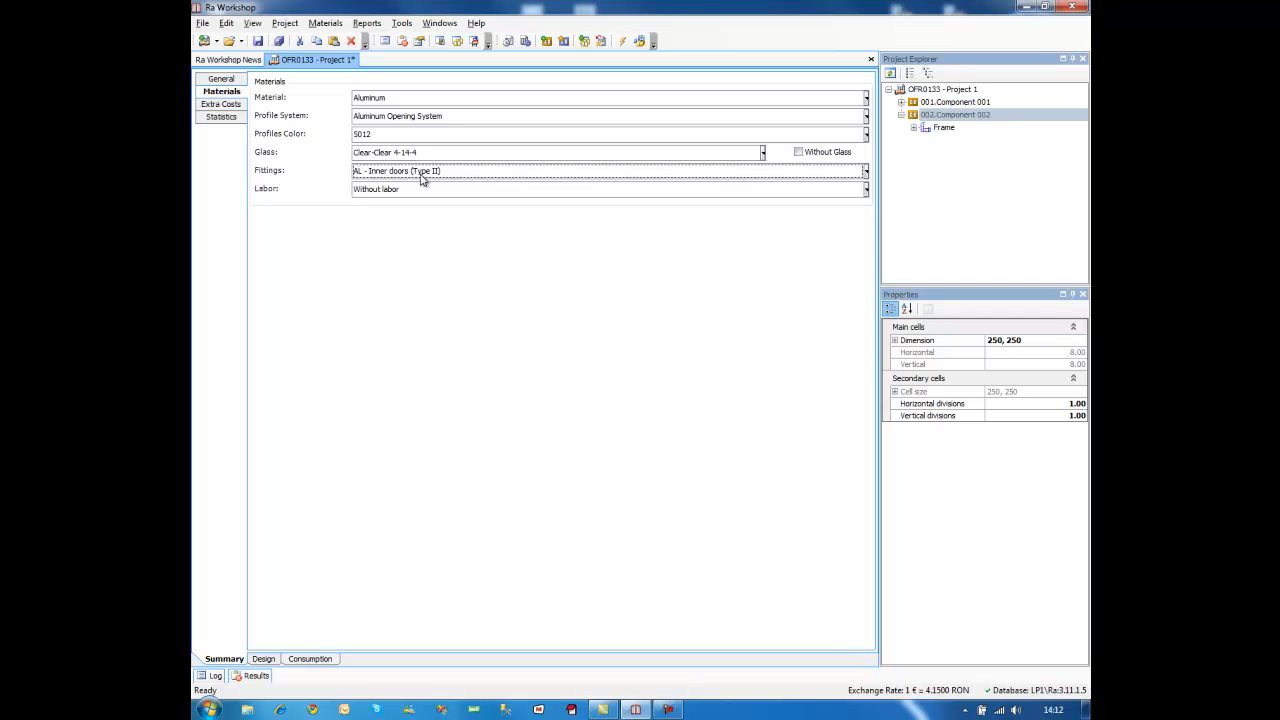
Step: Split the door's glass with a slanted mullion, from about 484 high on the handle side to about 1000 on the hinge side
{"action": "left_click", "coordinate": [263, 659]}
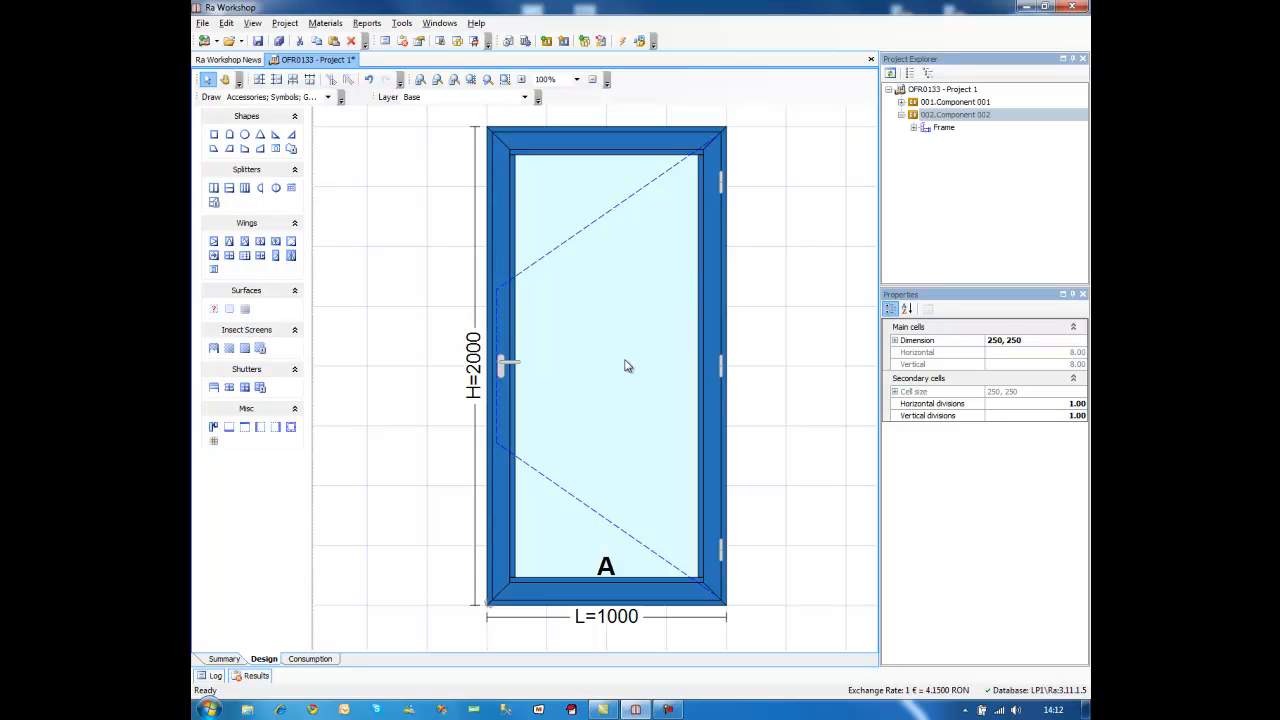
{"action": "left_click", "coordinate": [213, 188]}
{"action": "left_click", "coordinate": [502, 495]}
{"action": "left_click", "coordinate": [712, 368]}
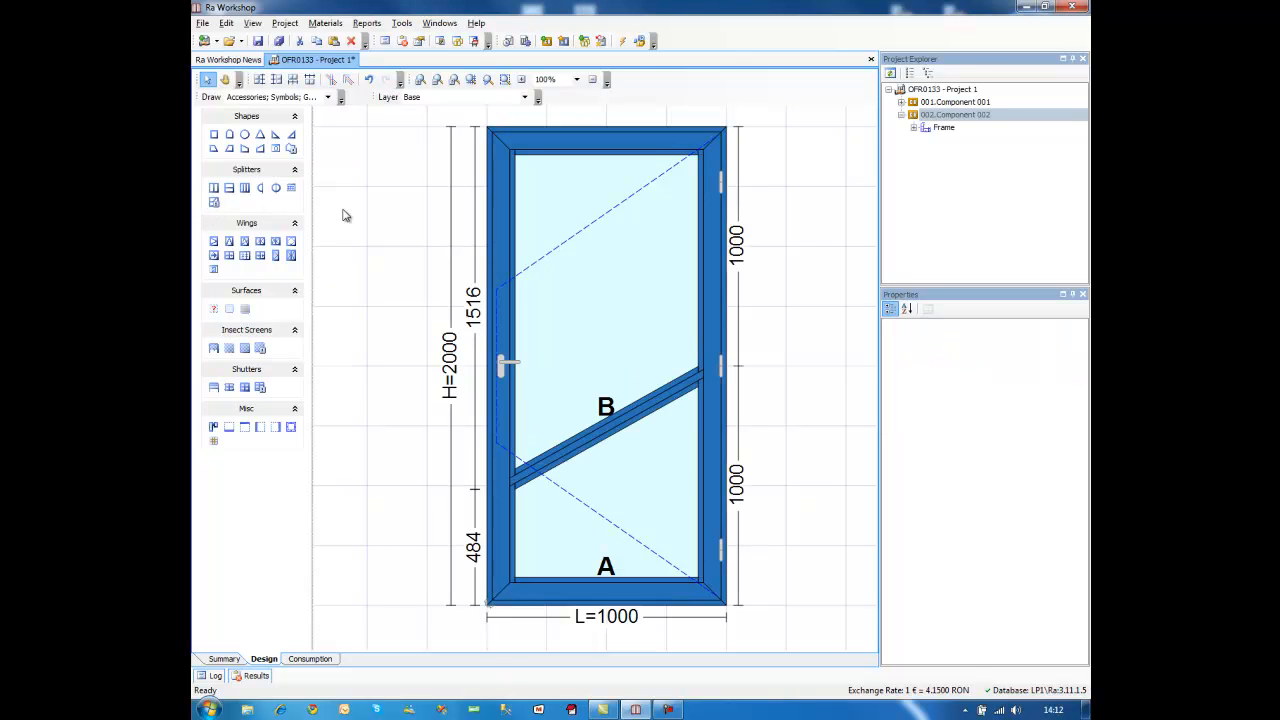
Step: Split the door's upper field B with a second slanted mullion, about 637 above the first at the handle side and 640 at the hinge side
{"action": "left_click", "coordinate": [620, 266]}
{"action": "left_click", "coordinate": [213, 190]}
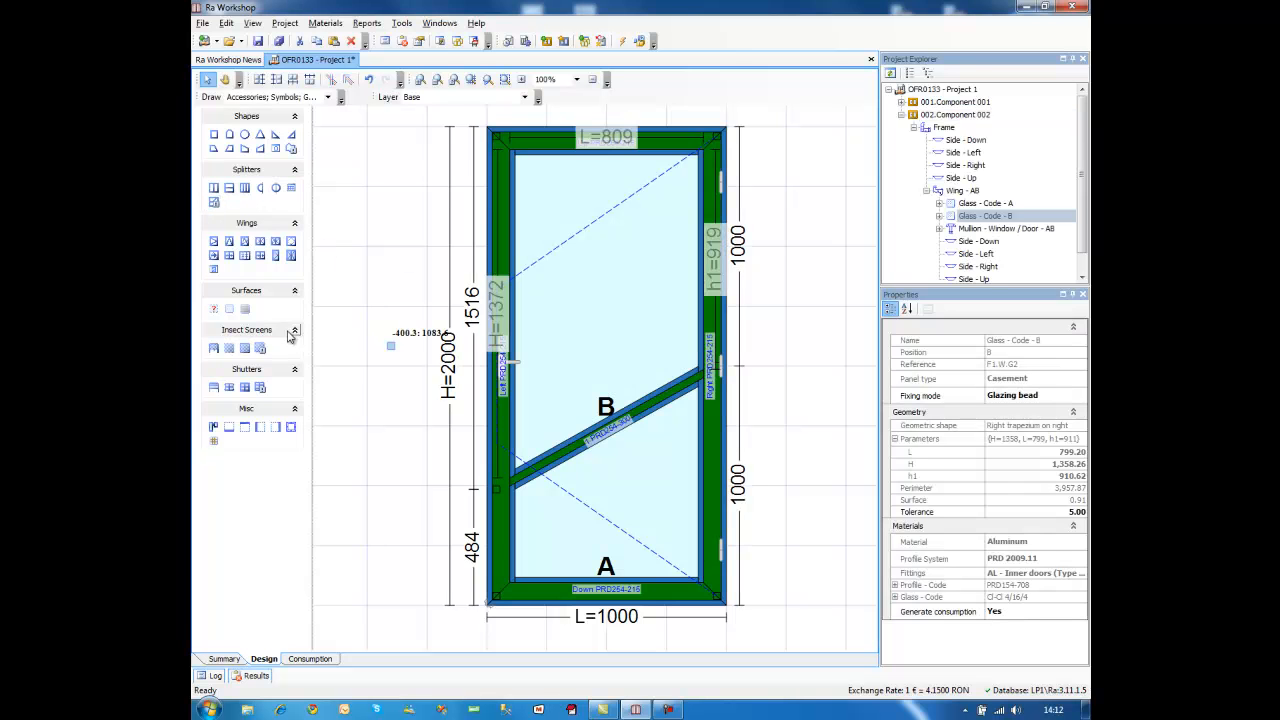
{"action": "left_click", "coordinate": [503, 340]}
{"action": "left_click", "coordinate": [721, 215]}
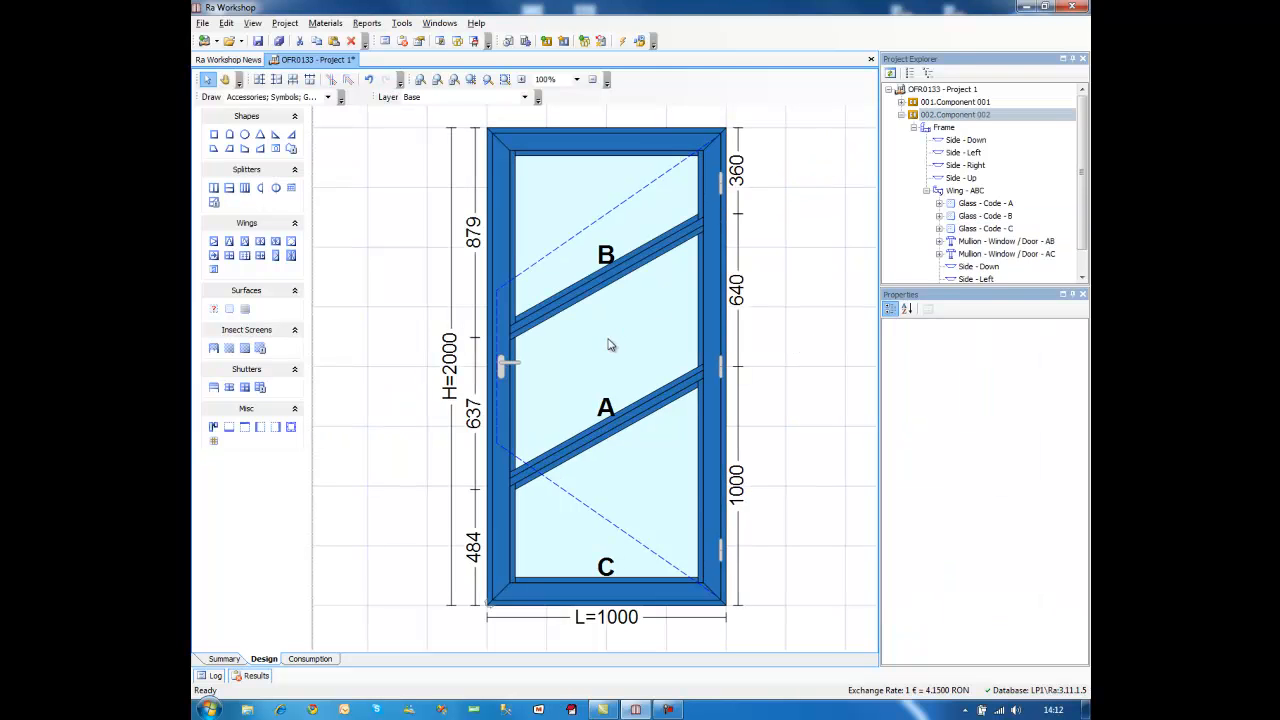
Step: Divide the door's middle field A with a vertical mullion centered at 500 between the two slanted mullions
{"action": "left_click", "coordinate": [610, 345]}
{"action": "left_click", "coordinate": [213, 189]}
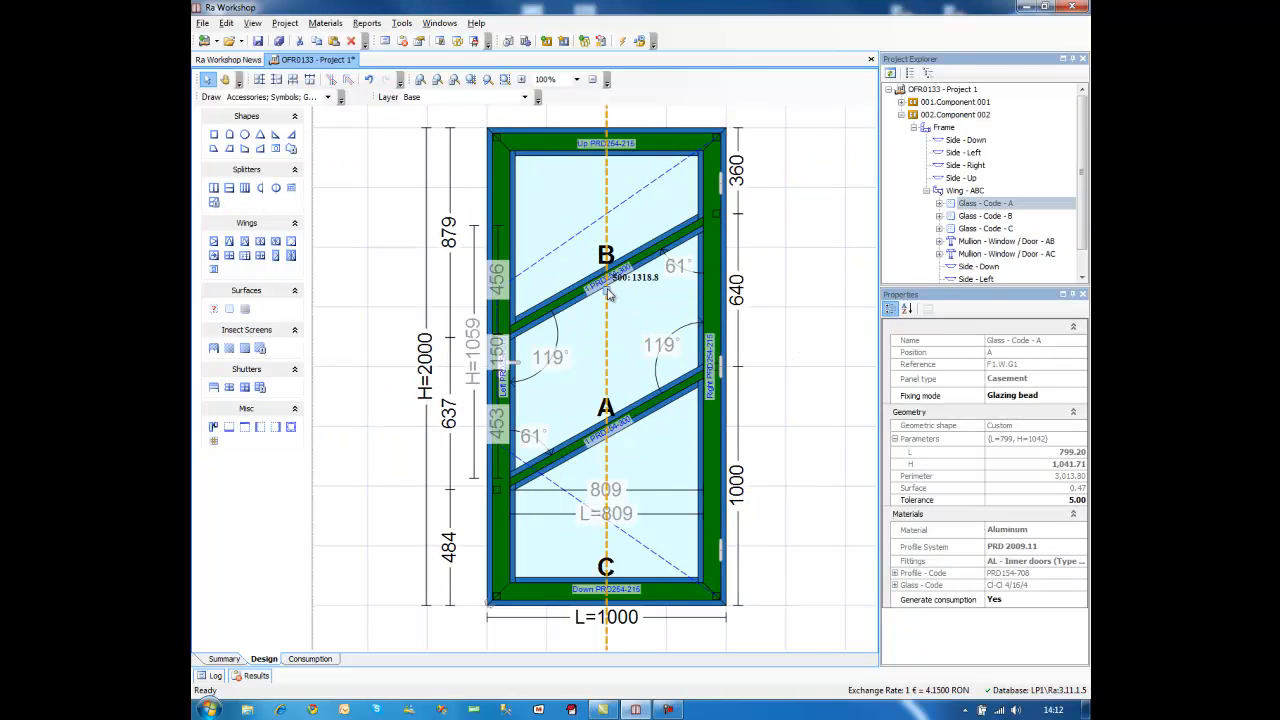
{"action": "left_click", "coordinate": [605, 435]}
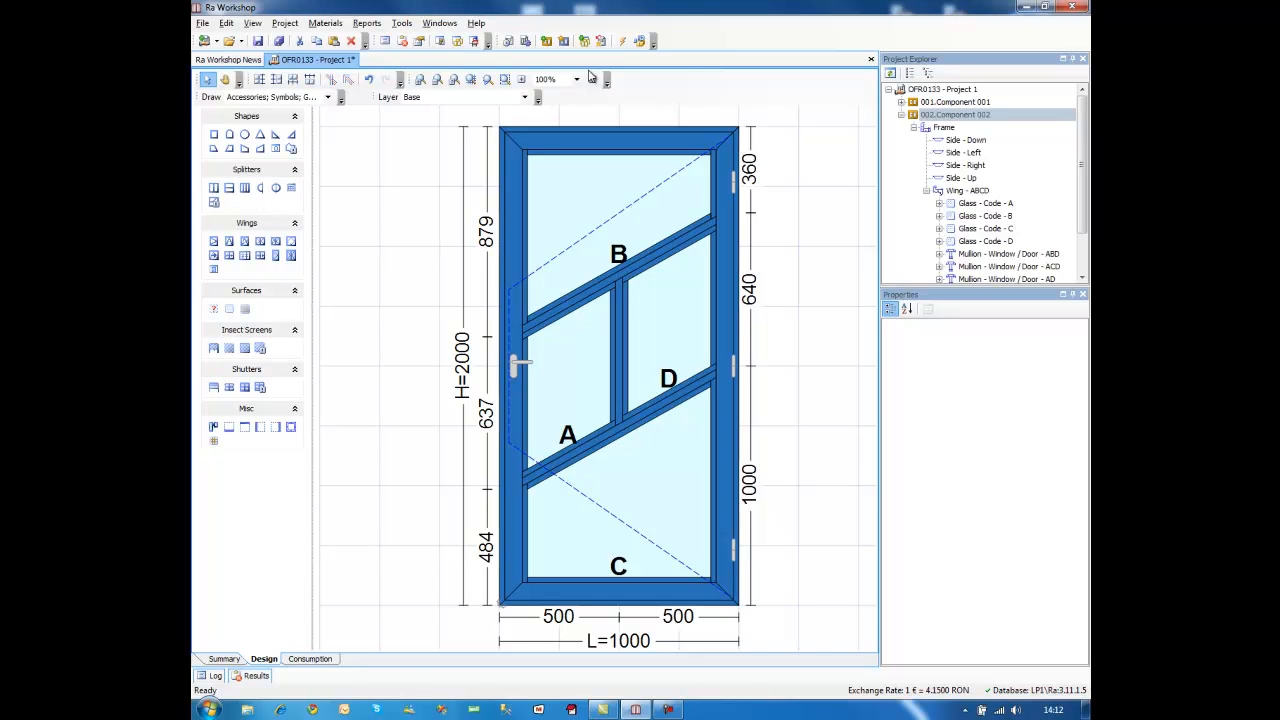
Step: Add a third component and insert a 1000 by 1500 roller shutter in it
{"action": "left_click", "coordinate": [546, 41]}
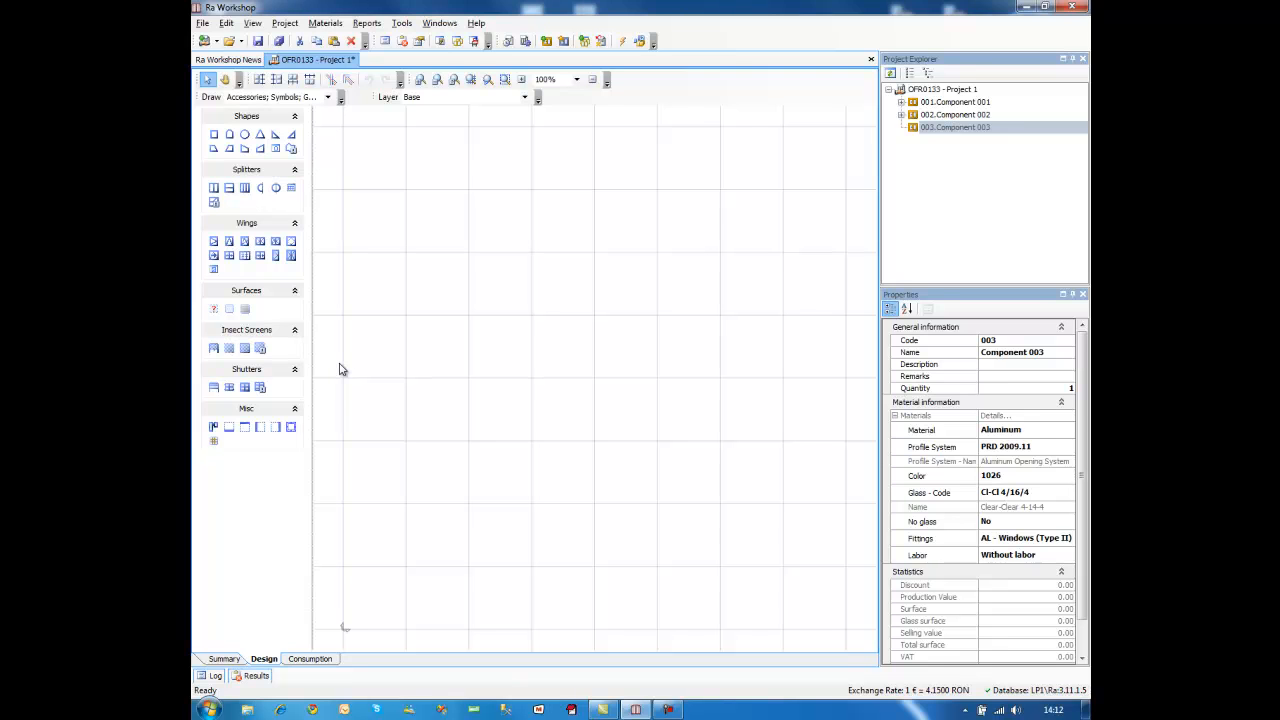
{"action": "left_click", "coordinate": [214, 390]}
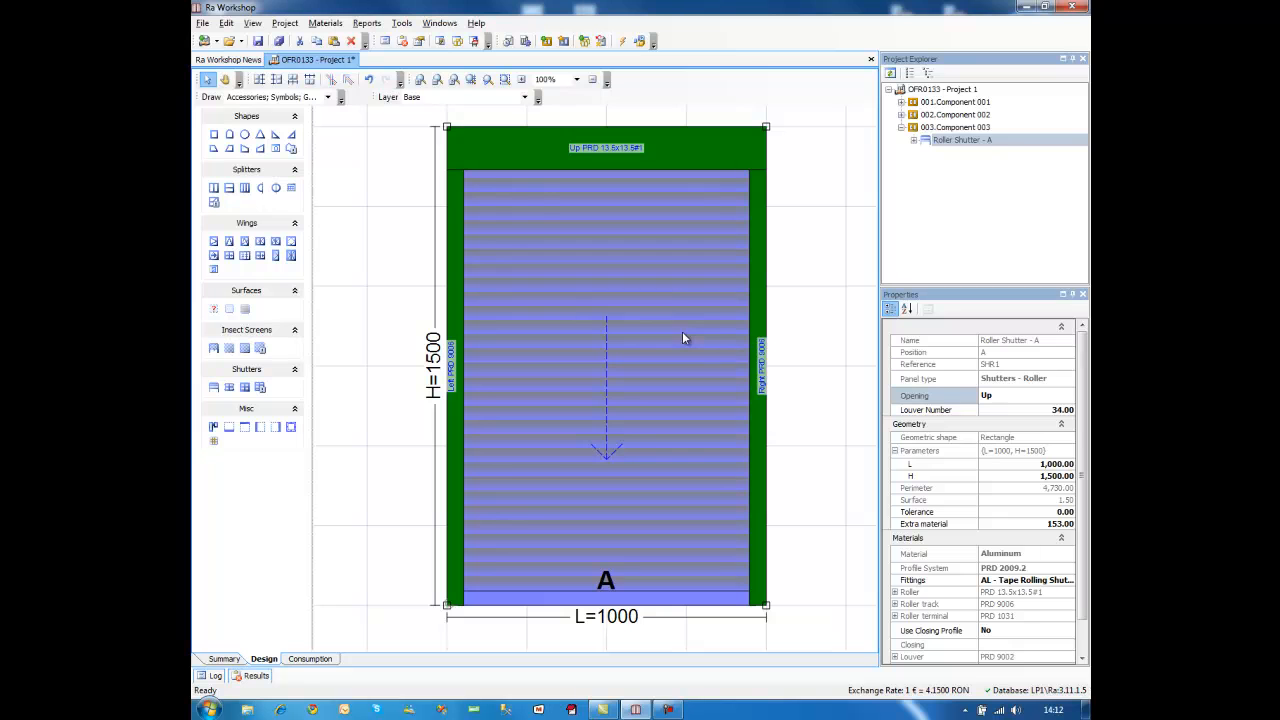
{"action": "left_click", "coordinate": [837, 323]}
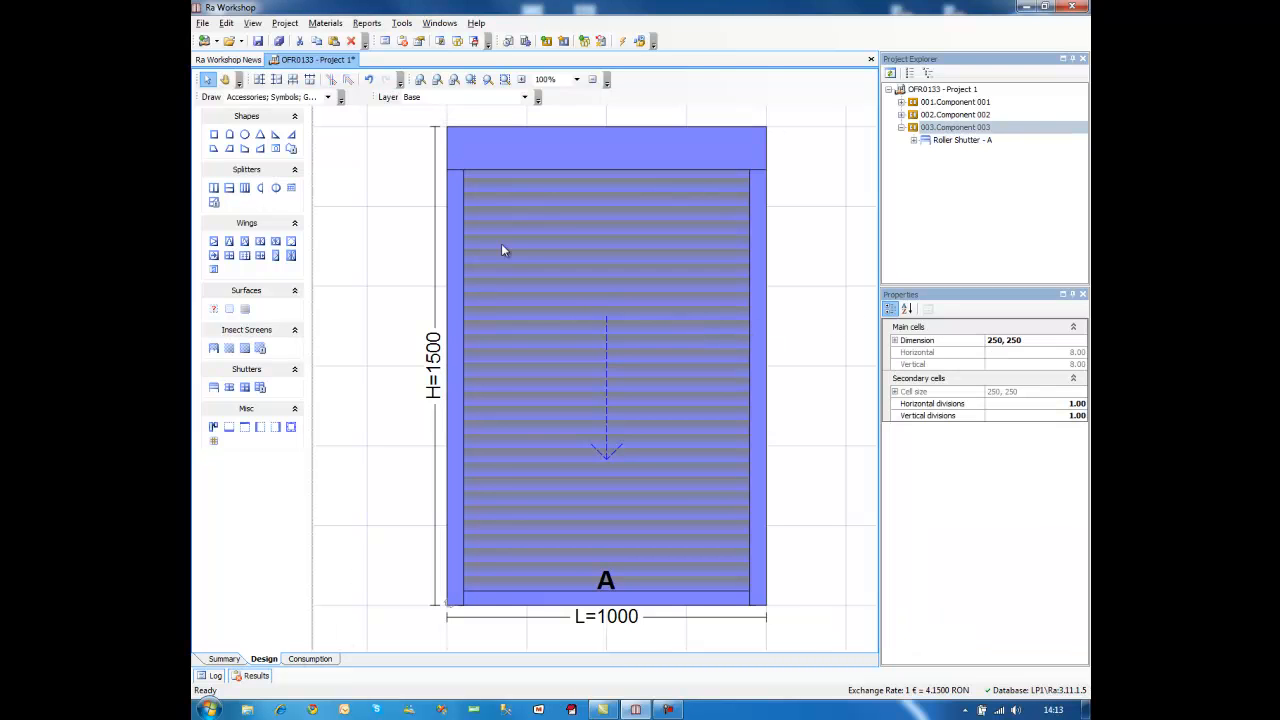
Step: Add a fourth component and insert a 1000 by 1500 roller insect screen in it
{"action": "left_click", "coordinate": [545, 42]}
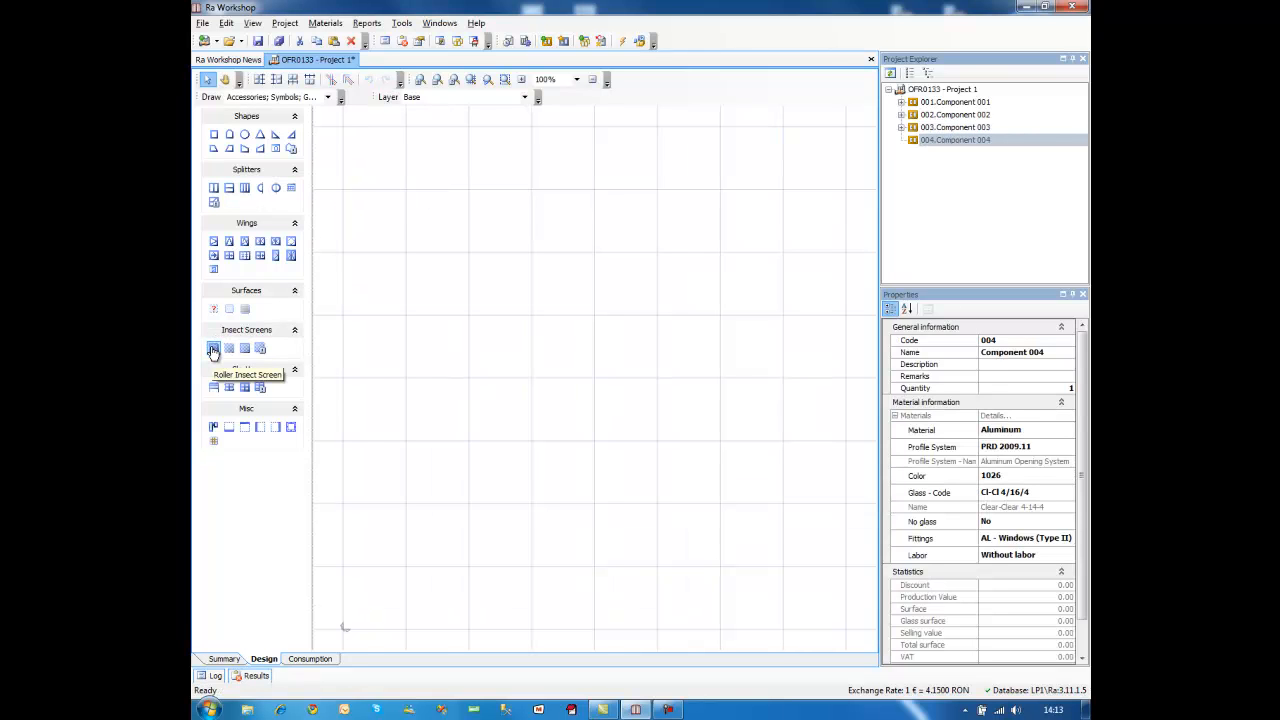
{"action": "left_click", "coordinate": [213, 349]}
{"action": "left_click", "coordinate": [802, 299]}
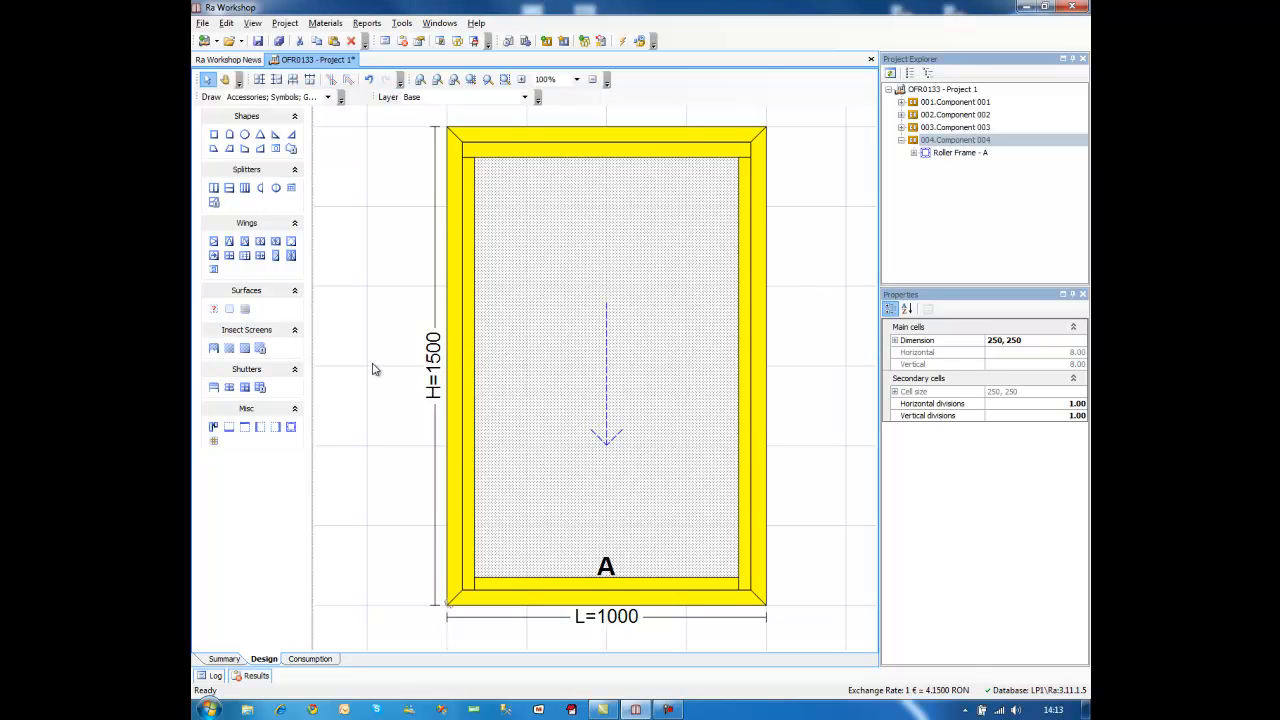
Step: Display the project's component designs, and add a fifth component with the profile system Aluminum Sliding System
{"action": "left_click", "coordinate": [937, 90]}
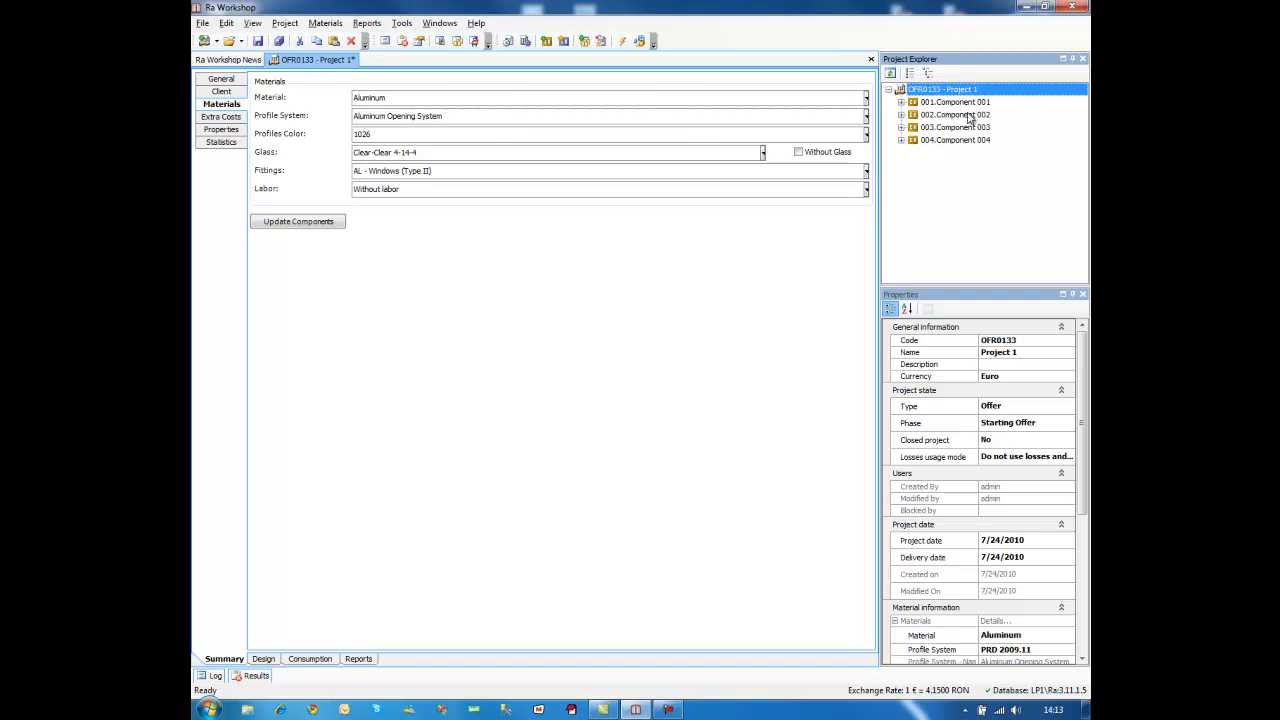
{"action": "left_click", "coordinate": [264, 659]}
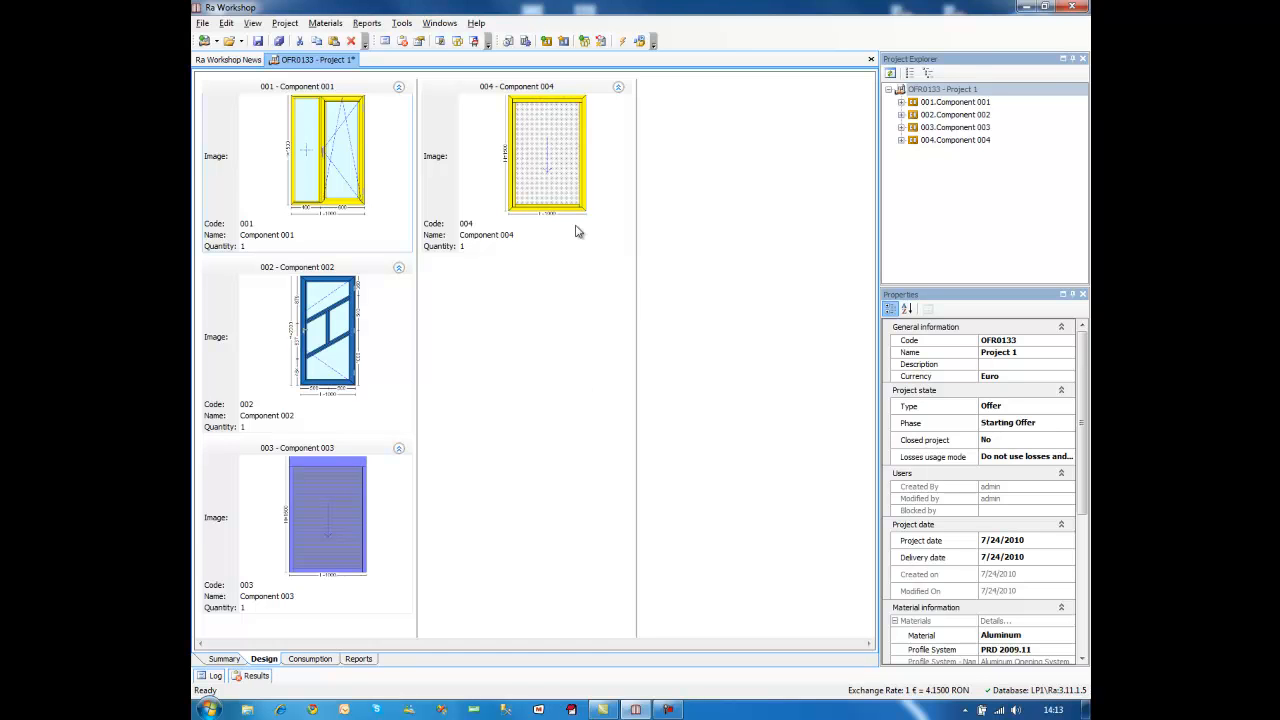
{"action": "left_click", "coordinate": [547, 41]}
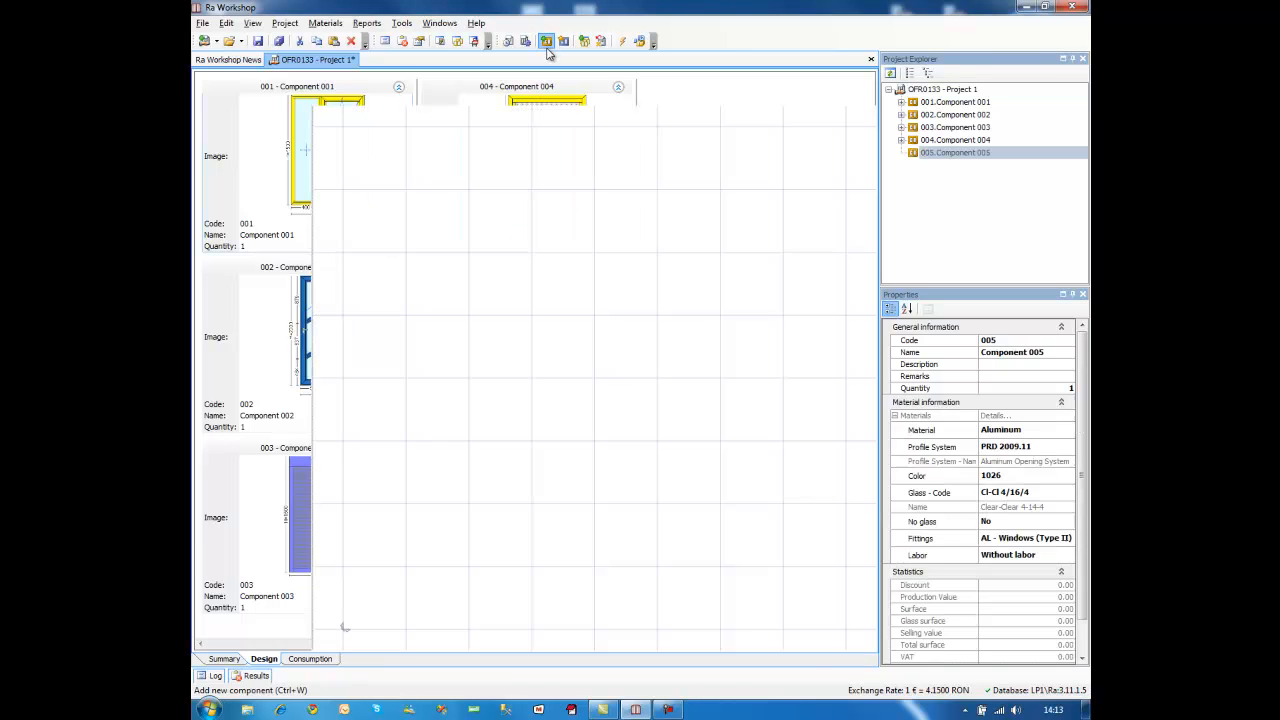
{"action": "left_click", "coordinate": [225, 660]}
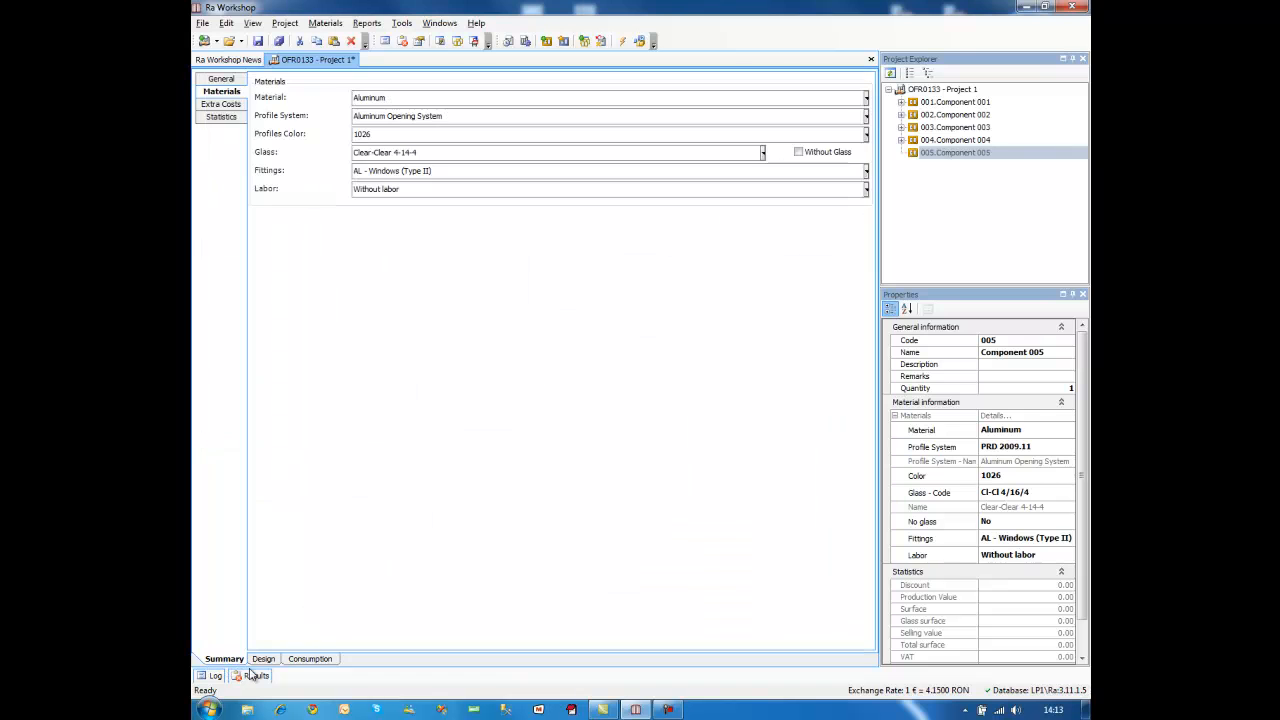
{"action": "left_click", "coordinate": [452, 118]}
{"action": "scroll", "coordinate": [595, 168], "scroll_direction": "down", "scroll_amount": 1}
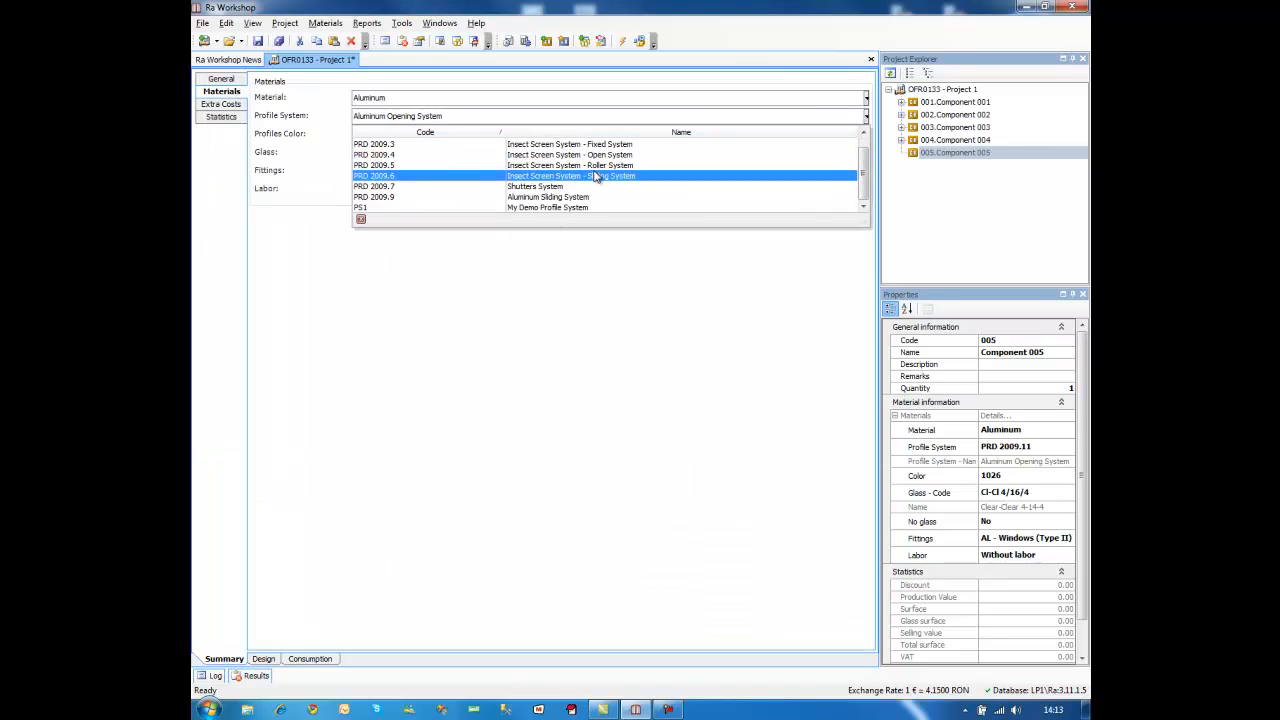
{"action": "left_click", "coordinate": [578, 199]}
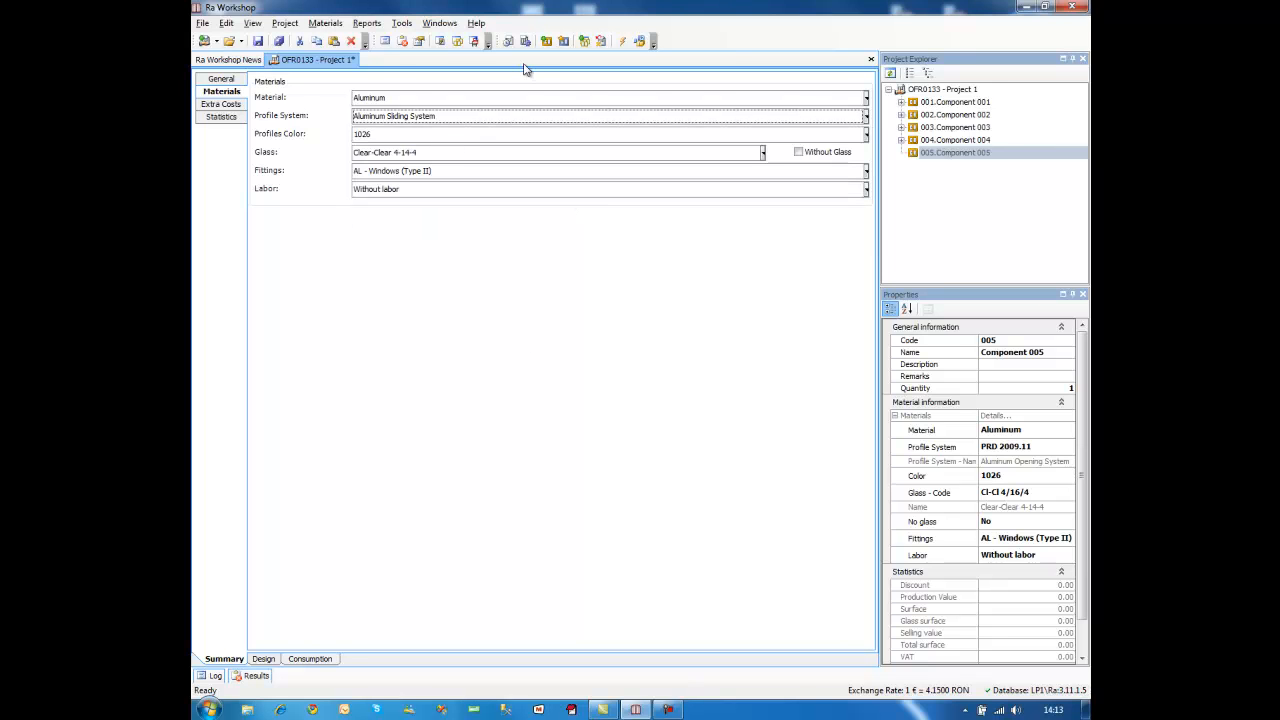
Step: Insert an 1800 by 1500 sliding window with two wings in the fifth component and check the glass of field A
{"action": "left_click", "coordinate": [265, 659]}
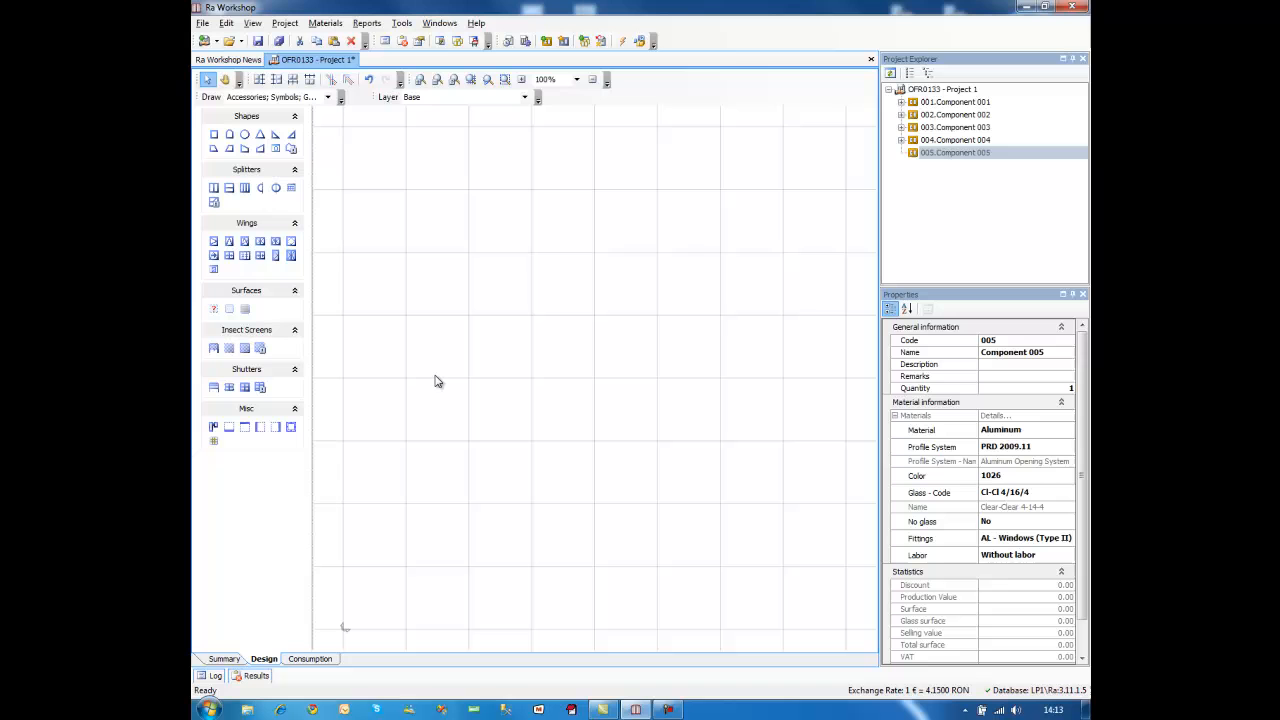
{"action": "left_click", "coordinate": [261, 258]}
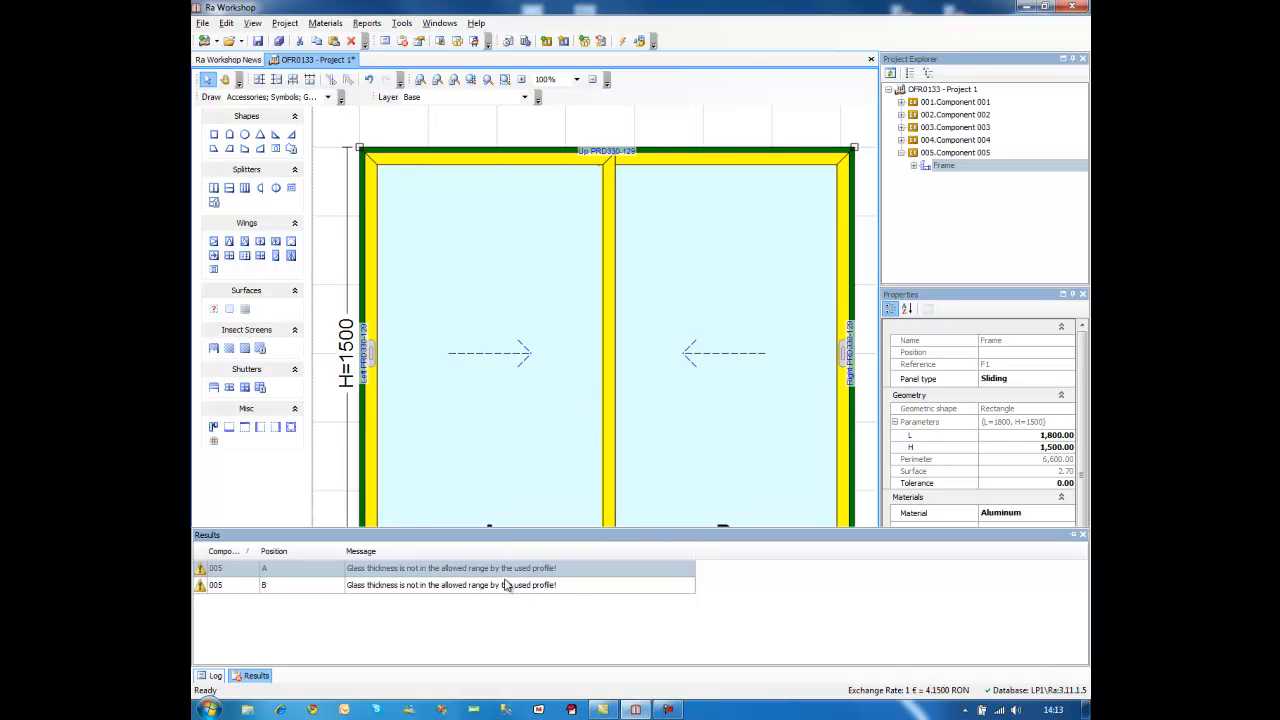
{"action": "left_click", "coordinate": [513, 321]}
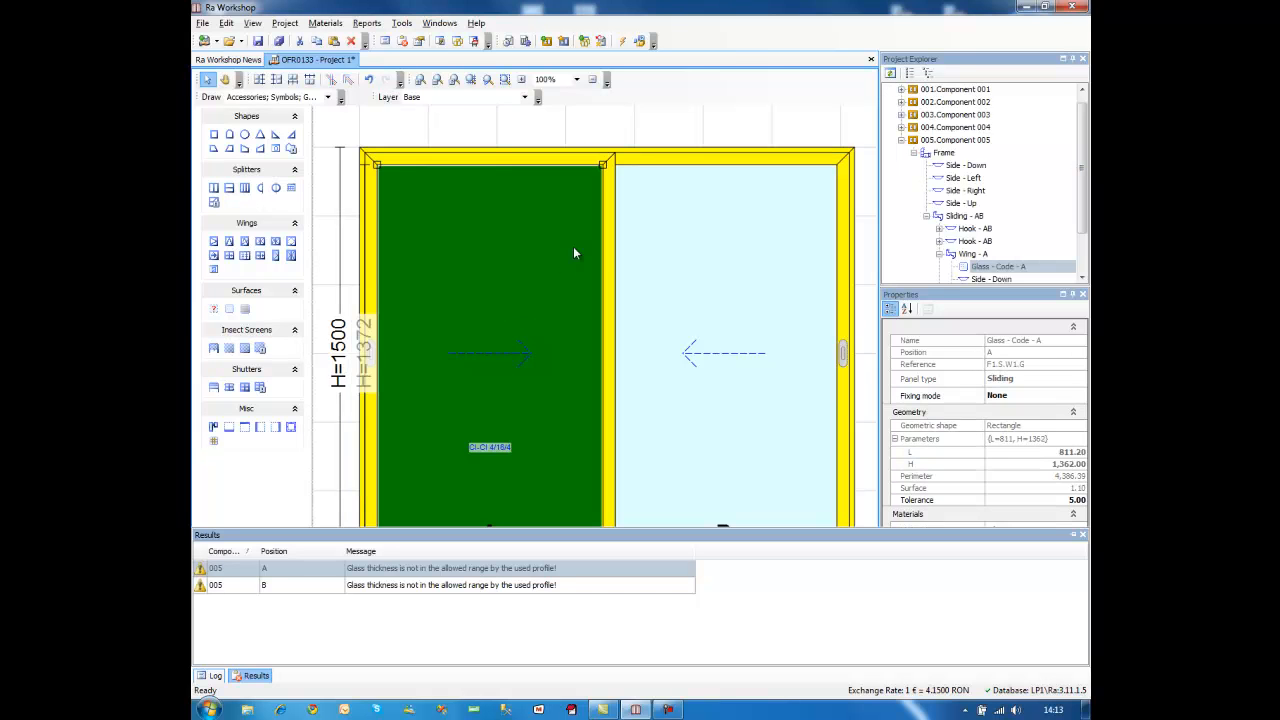
{"action": "left_click", "coordinate": [671, 134]}
{"action": "left_click", "coordinate": [941, 382]}
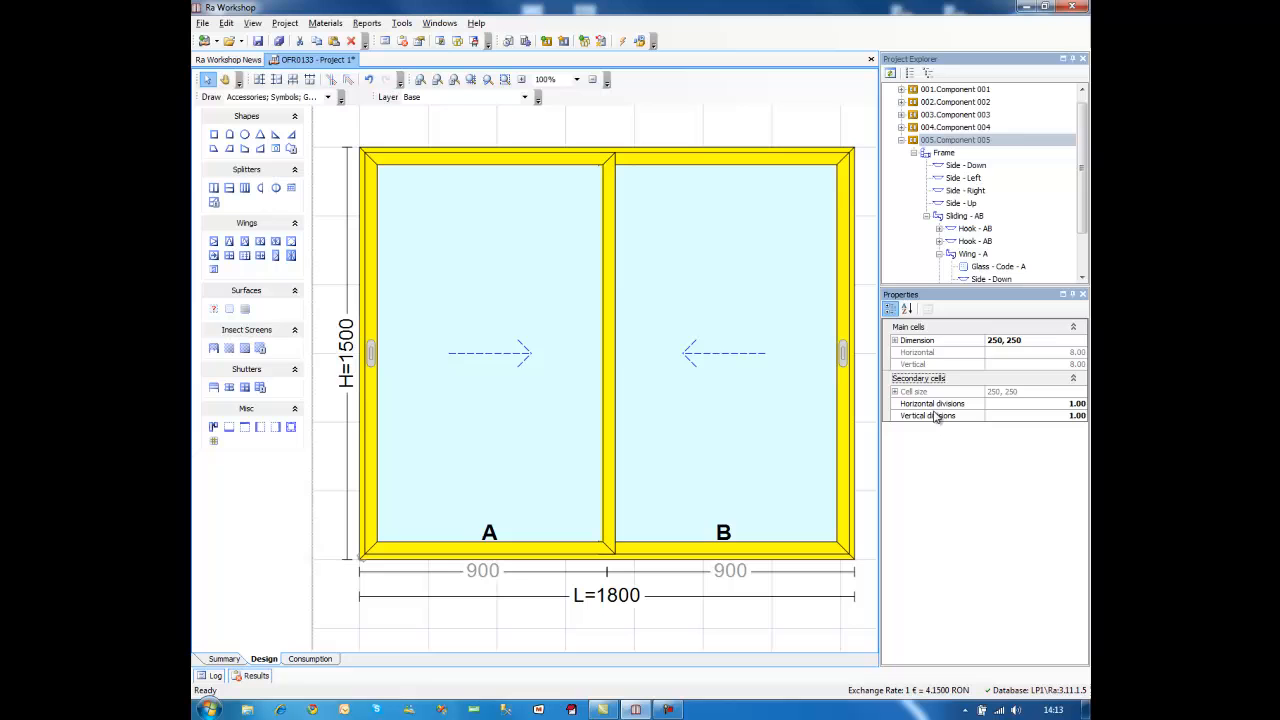
Step: Set the number of wings of the sliding assembly to 3 and select its outer frame
{"action": "left_click", "coordinate": [612, 320]}
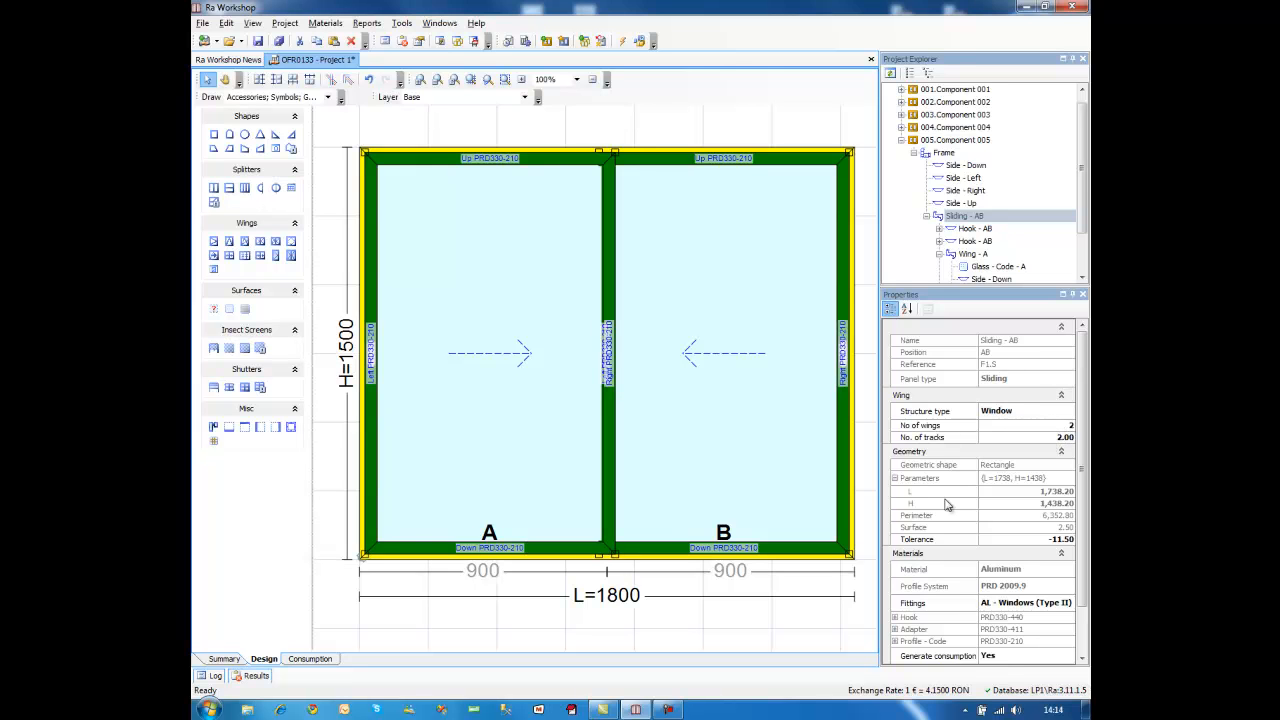
{"action": "left_click", "coordinate": [1062, 425]}
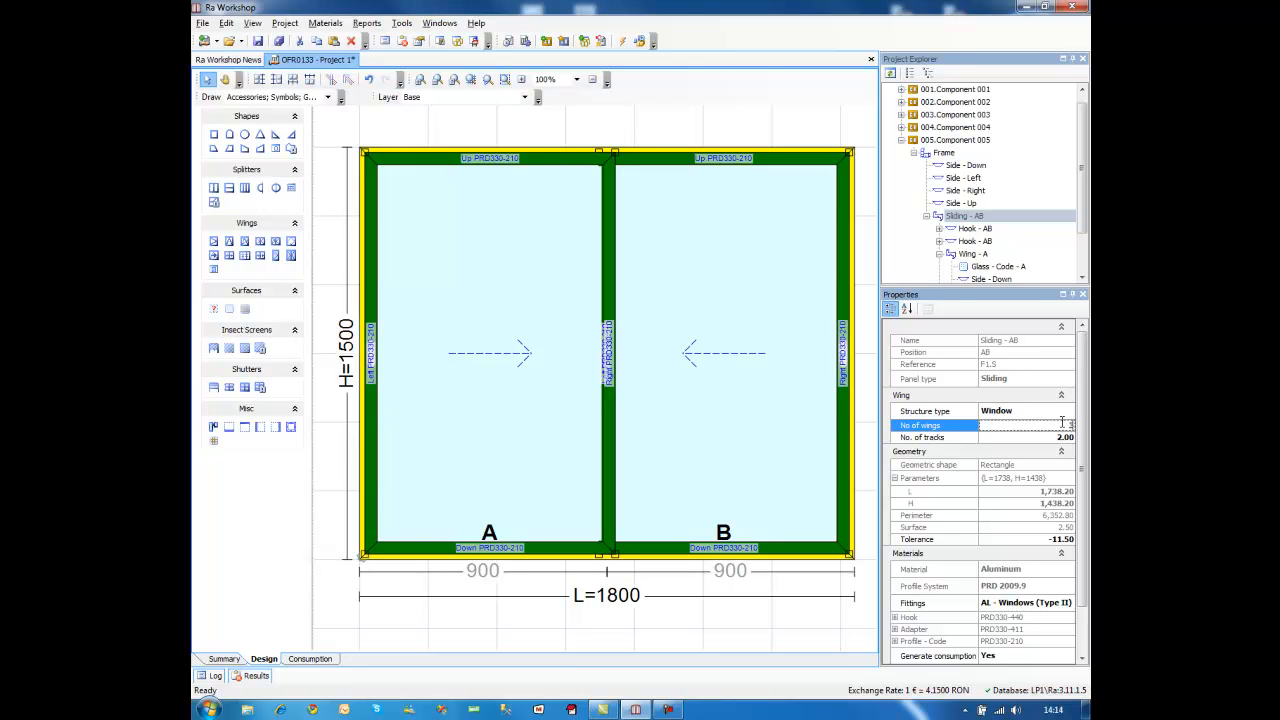
{"action": "type", "text": "3"}
{"action": "key", "text": "Return"}
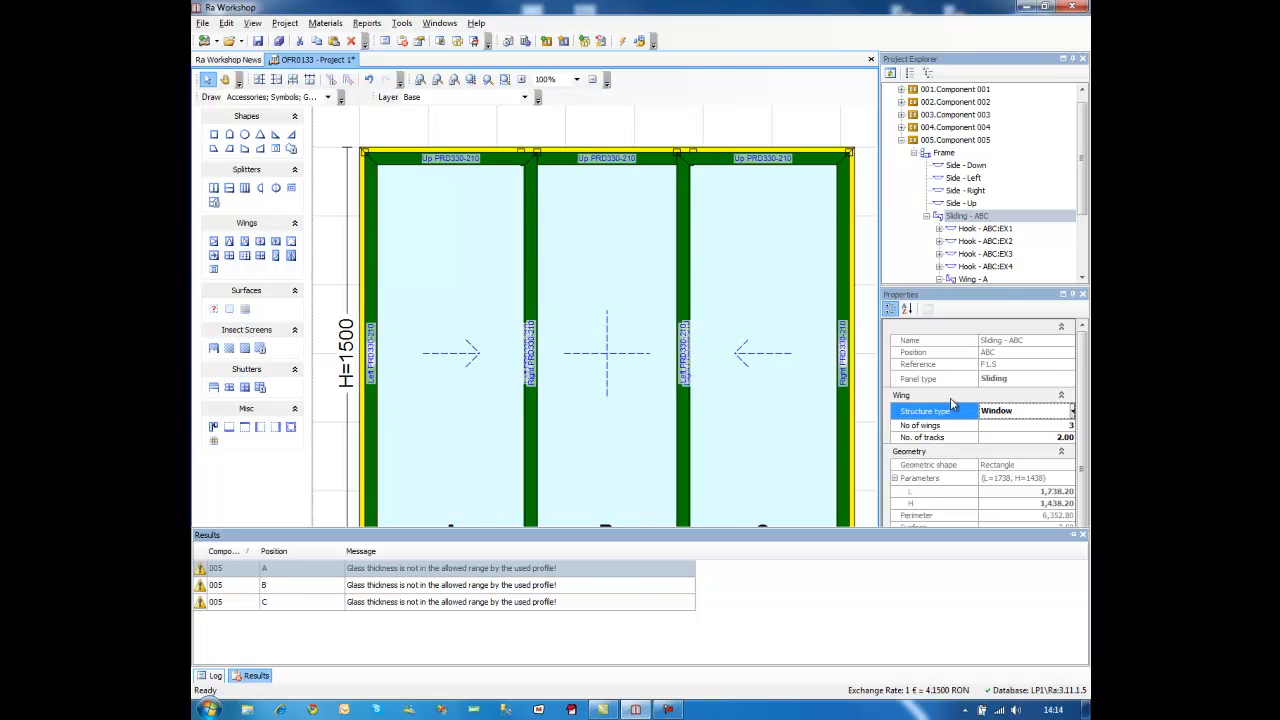
{"action": "left_click", "coordinate": [856, 480]}
{"action": "left_click", "coordinate": [924, 471]}
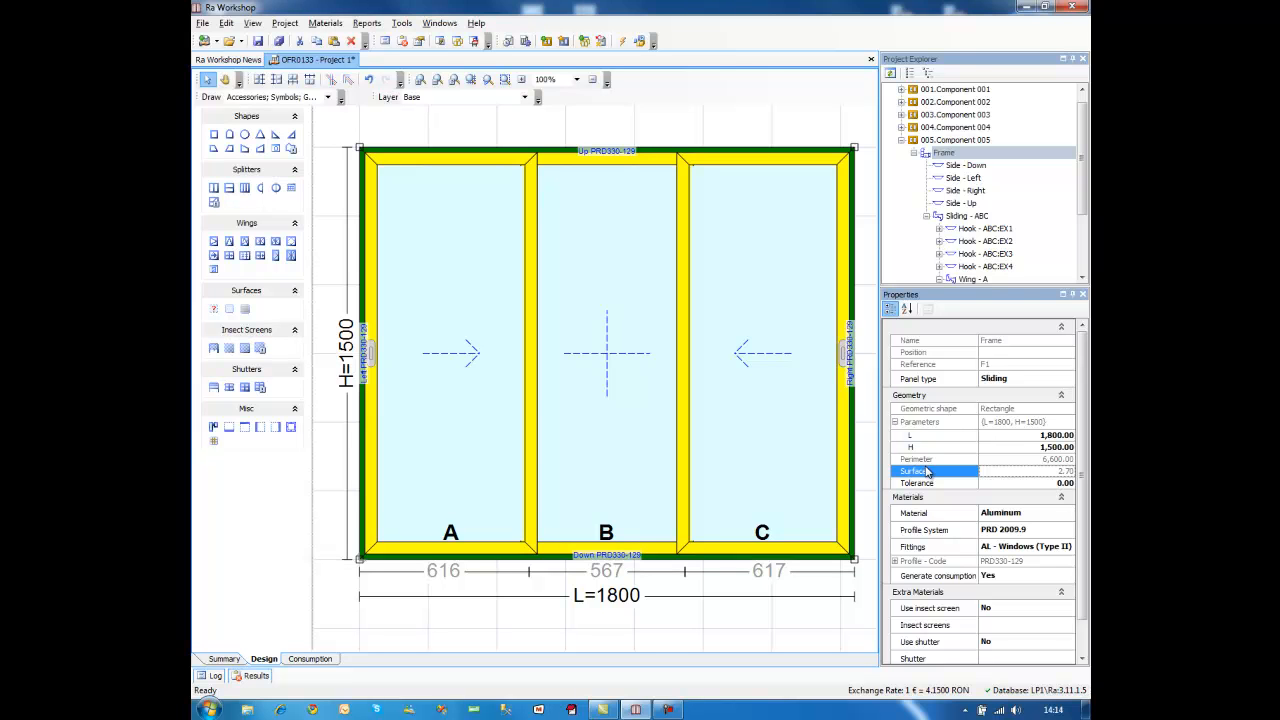
Step: Set the number of wings of the sliding assembly in the fifth component to 4
{"action": "left_click", "coordinate": [843, 316]}
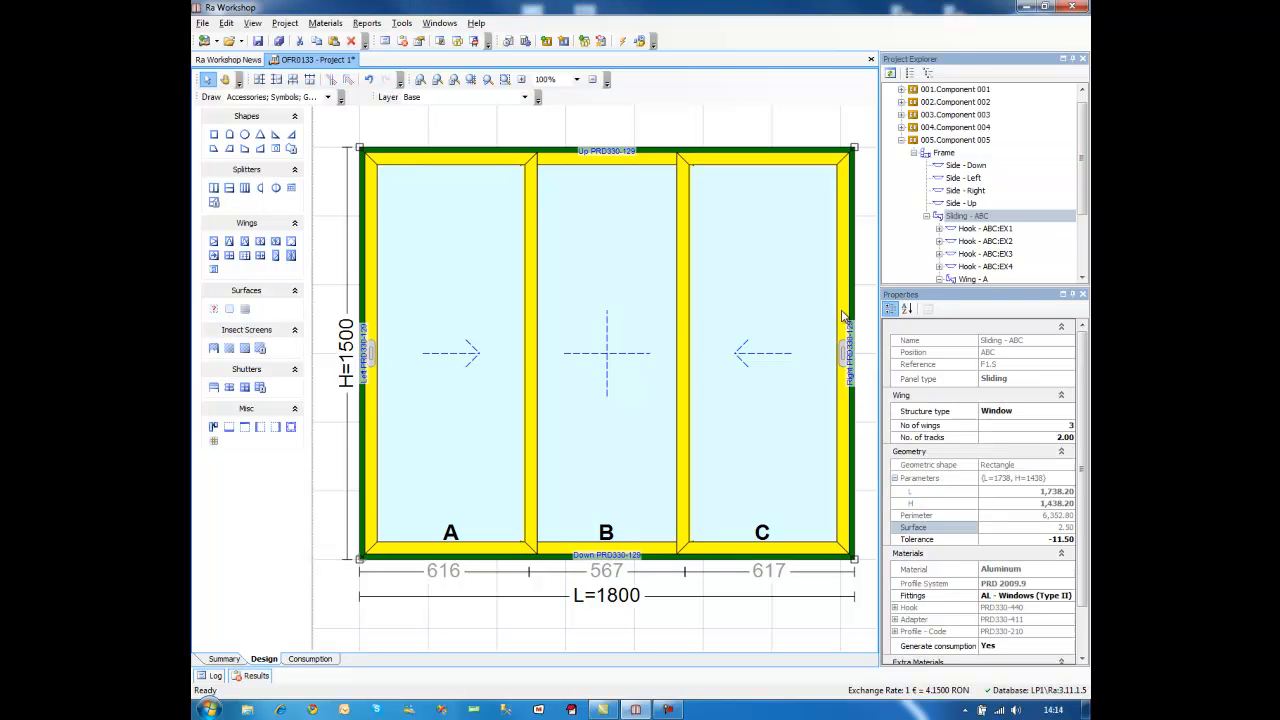
{"action": "left_click", "coordinate": [1053, 426]}
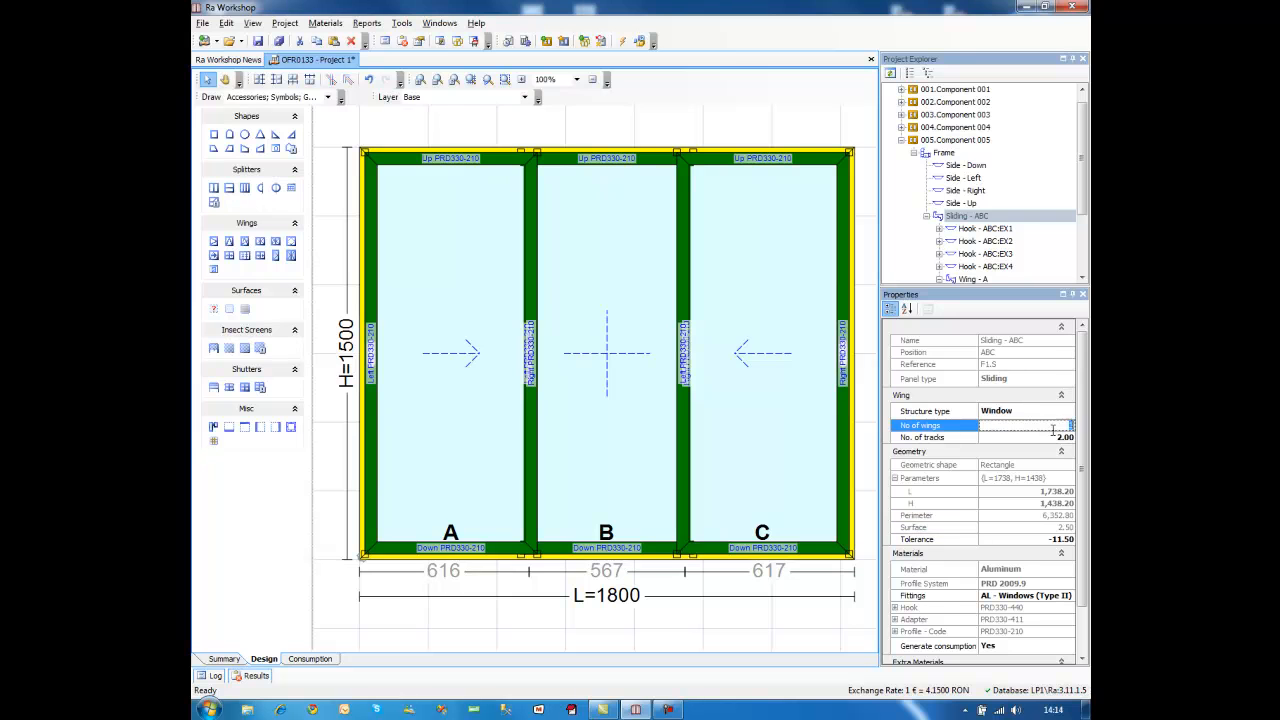
{"action": "type", "text": "4"}
{"action": "key", "text": "Return"}
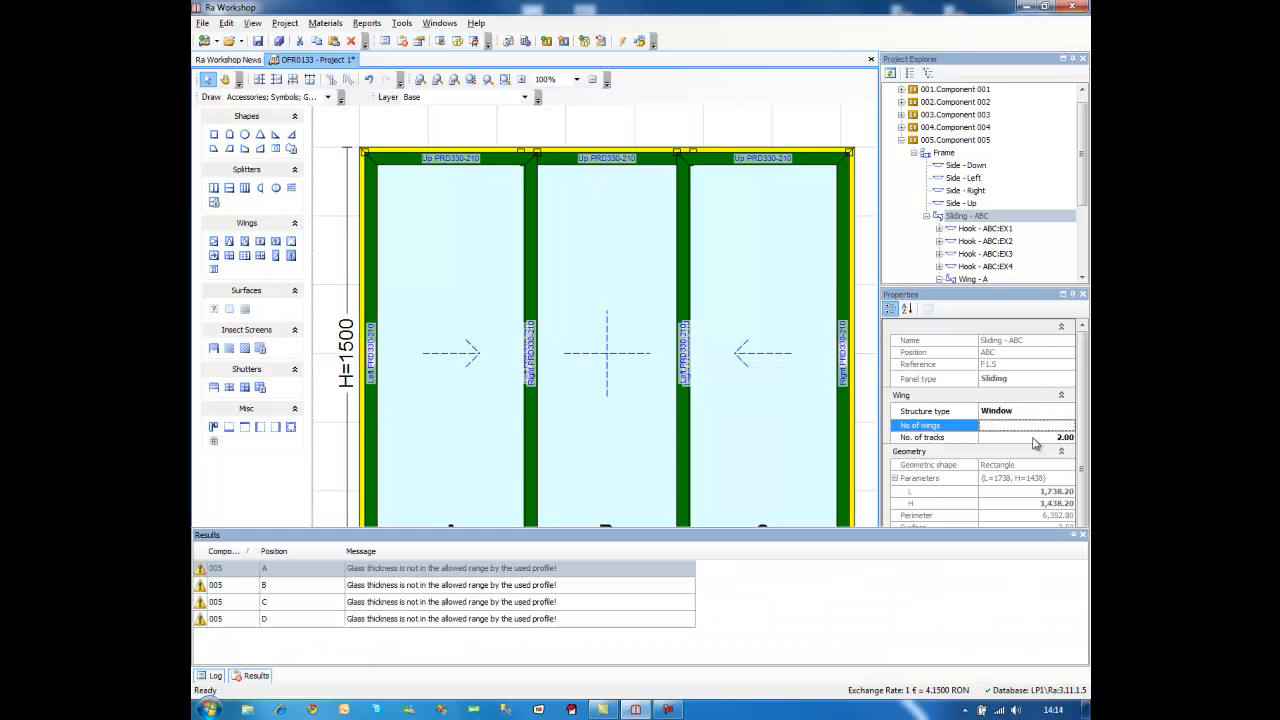
{"action": "left_click", "coordinate": [950, 438]}
{"action": "left_click", "coordinate": [869, 387]}
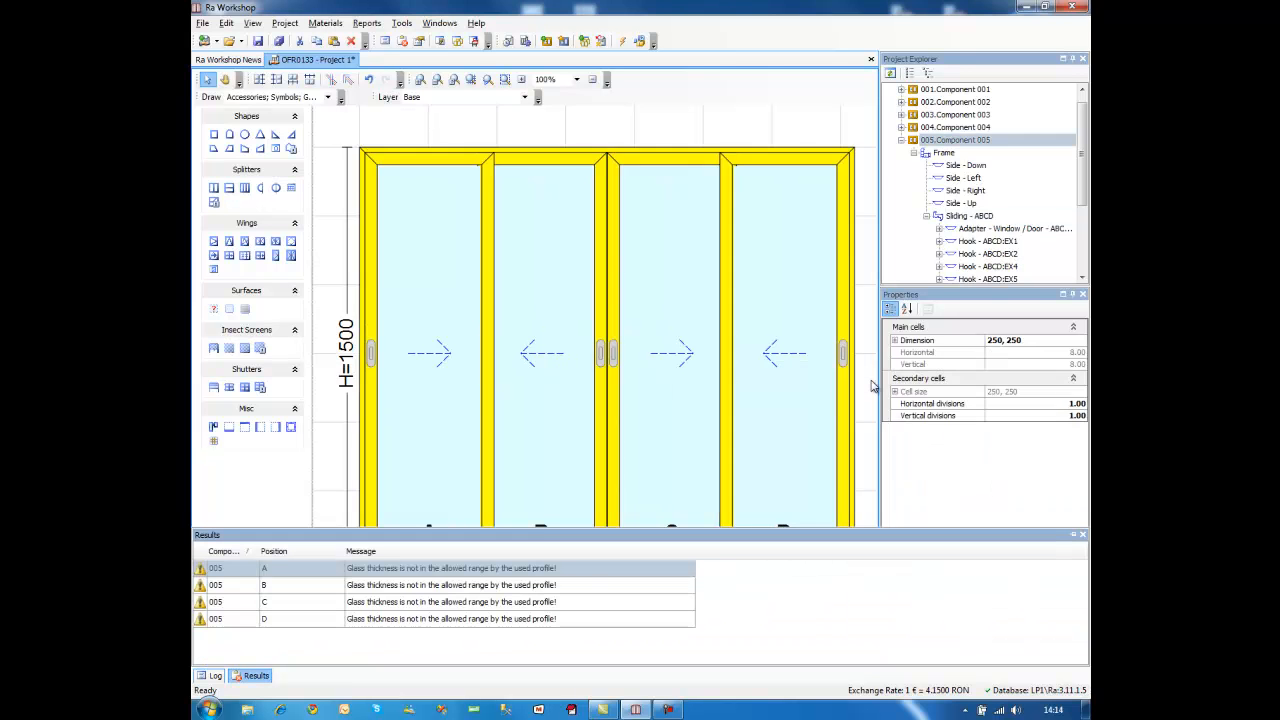
{"action": "left_click", "coordinate": [937, 404]}
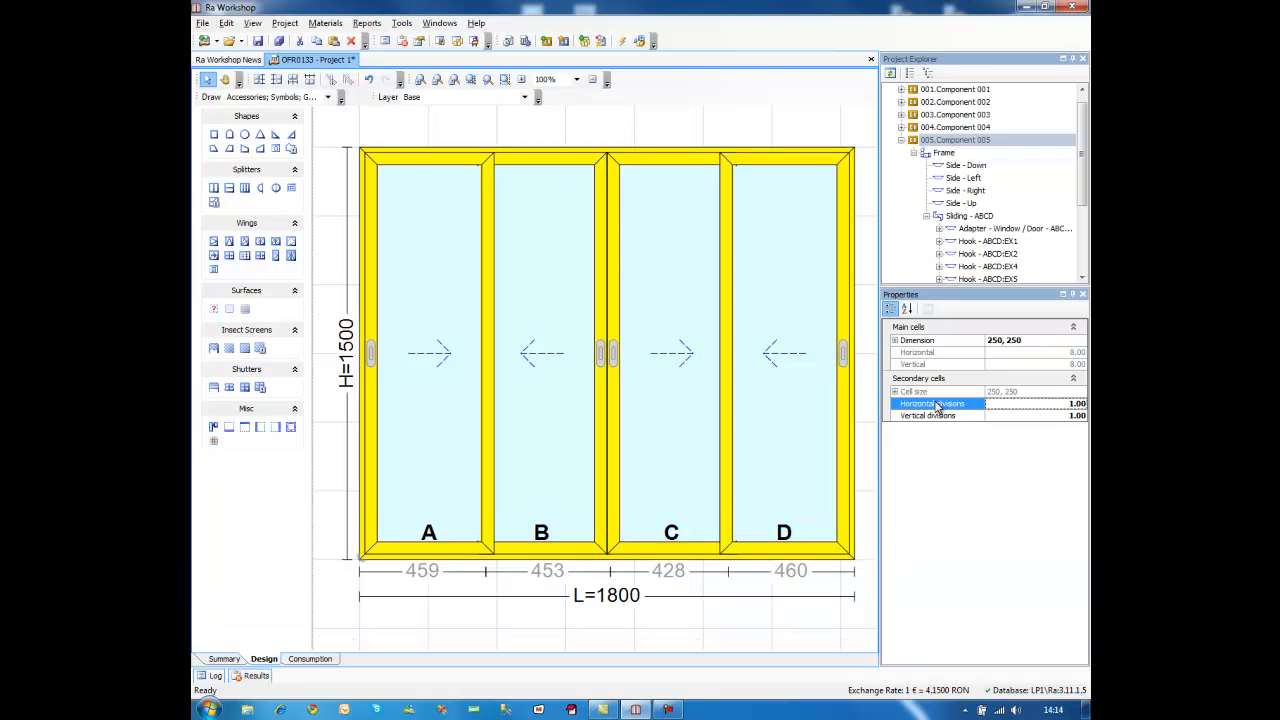
Step: Change the wing type of sliding wing D to Fixed Sliding
{"action": "left_click", "coordinate": [730, 334]}
{"action": "left_click", "coordinate": [730, 334]}
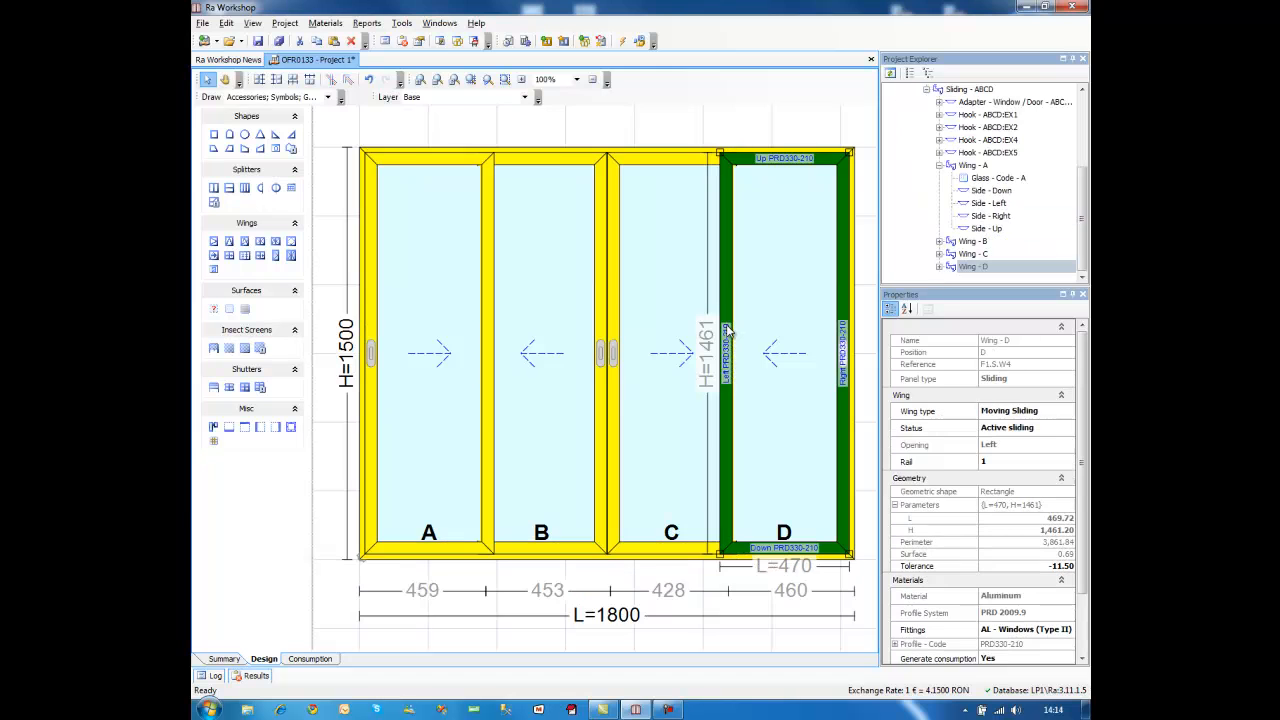
{"action": "mouse_move", "coordinate": [1083, 494]}
{"action": "left_mouse_down"}
{"action": "mouse_move", "coordinate": [1086, 572]}
{"action": "mouse_move", "coordinate": [1086, 490]}
{"action": "left_mouse_up"}
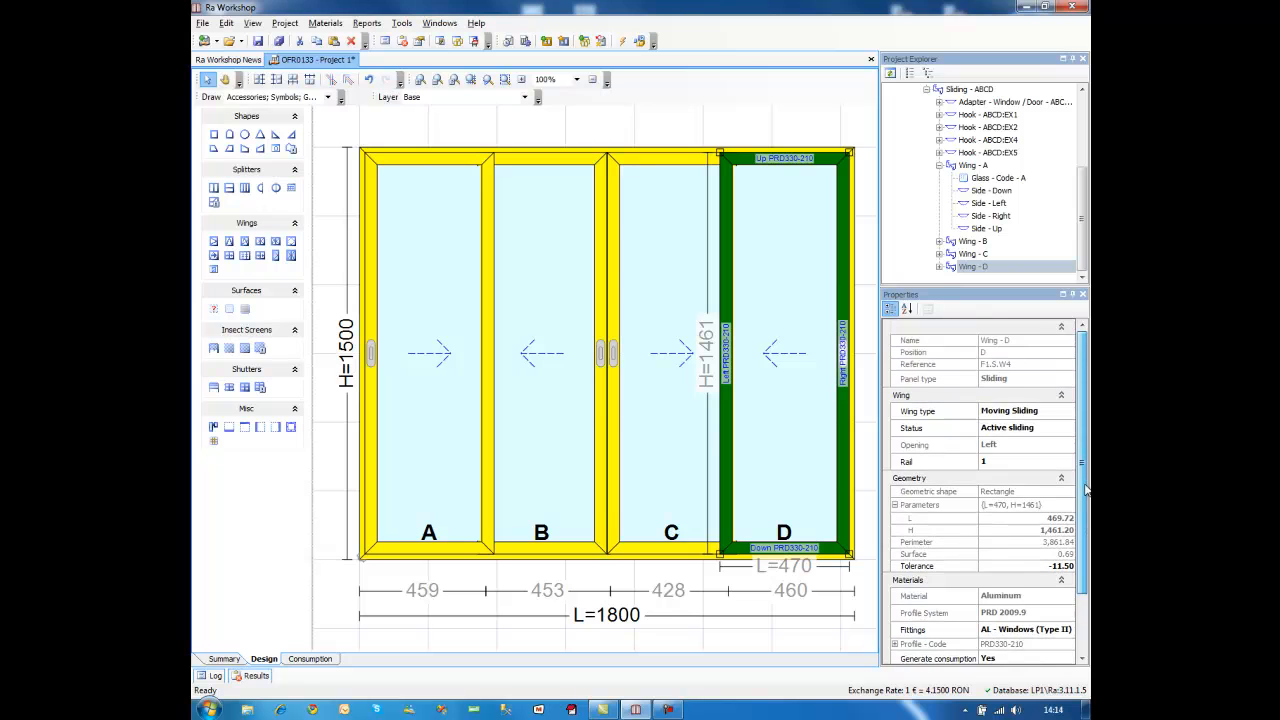
{"action": "left_click", "coordinate": [1038, 430]}
{"action": "left_click", "coordinate": [1038, 414]}
{"action": "left_click", "coordinate": [1036, 412]}
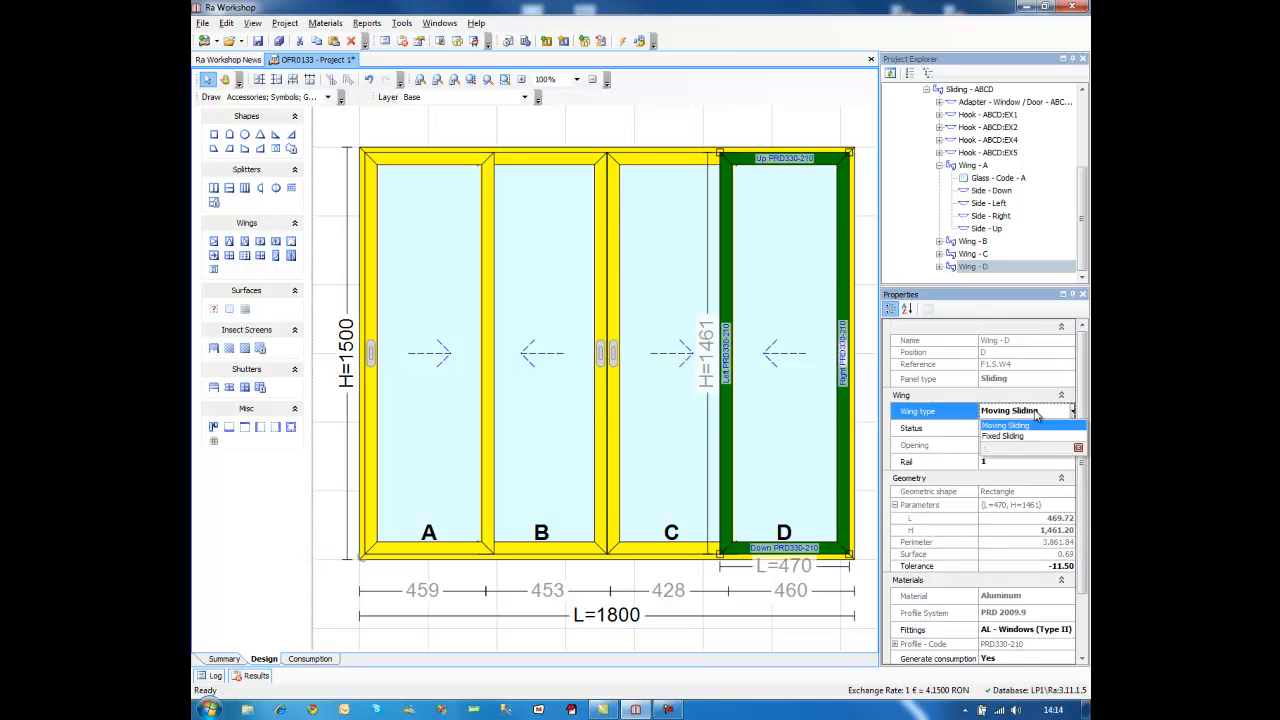
{"action": "left_click", "coordinate": [1005, 436]}
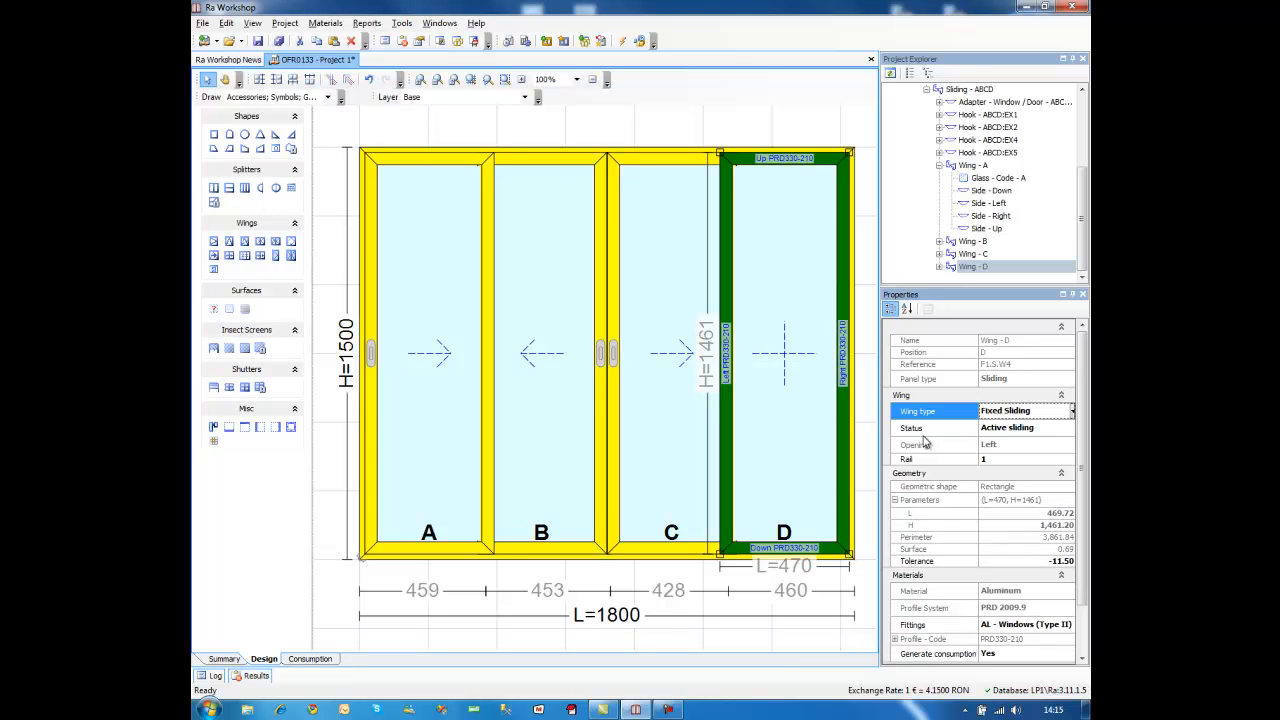
{"action": "left_click", "coordinate": [792, 640]}
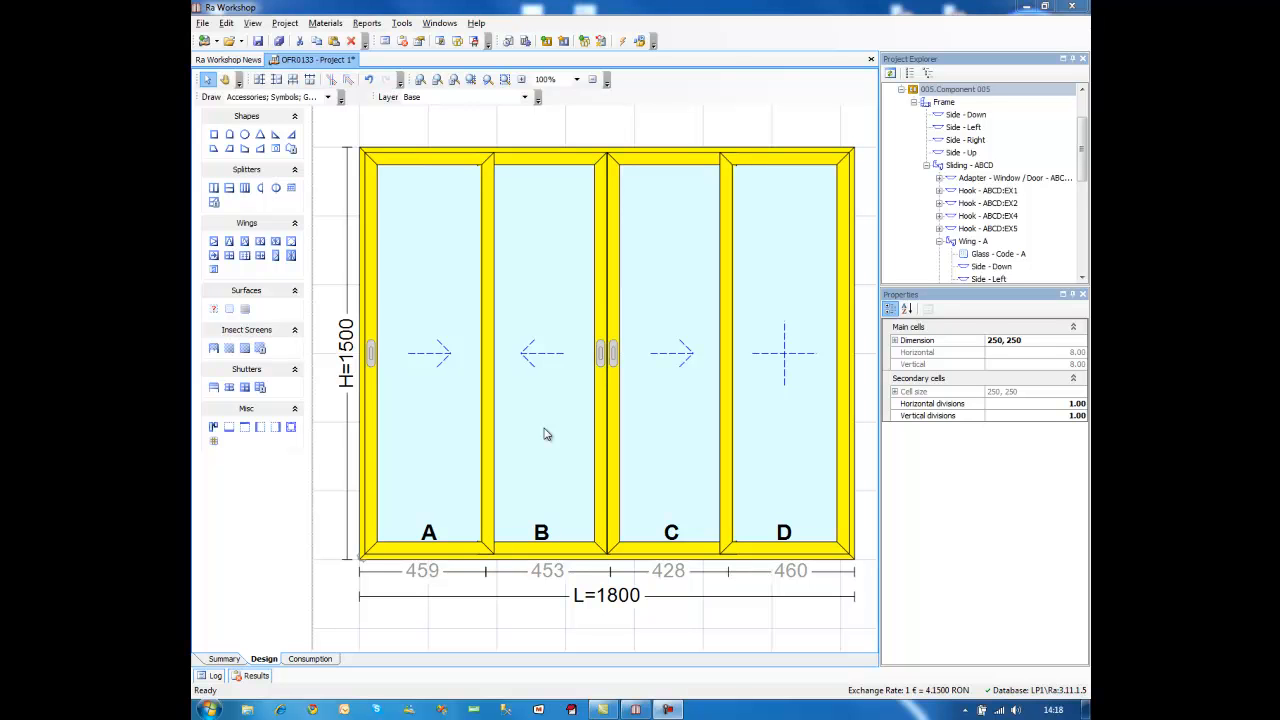
Step: Check the fifth component's result messages, set its glass to Float 4 mm, and recheck the results in the design
{"action": "left_click", "coordinate": [256, 676]}
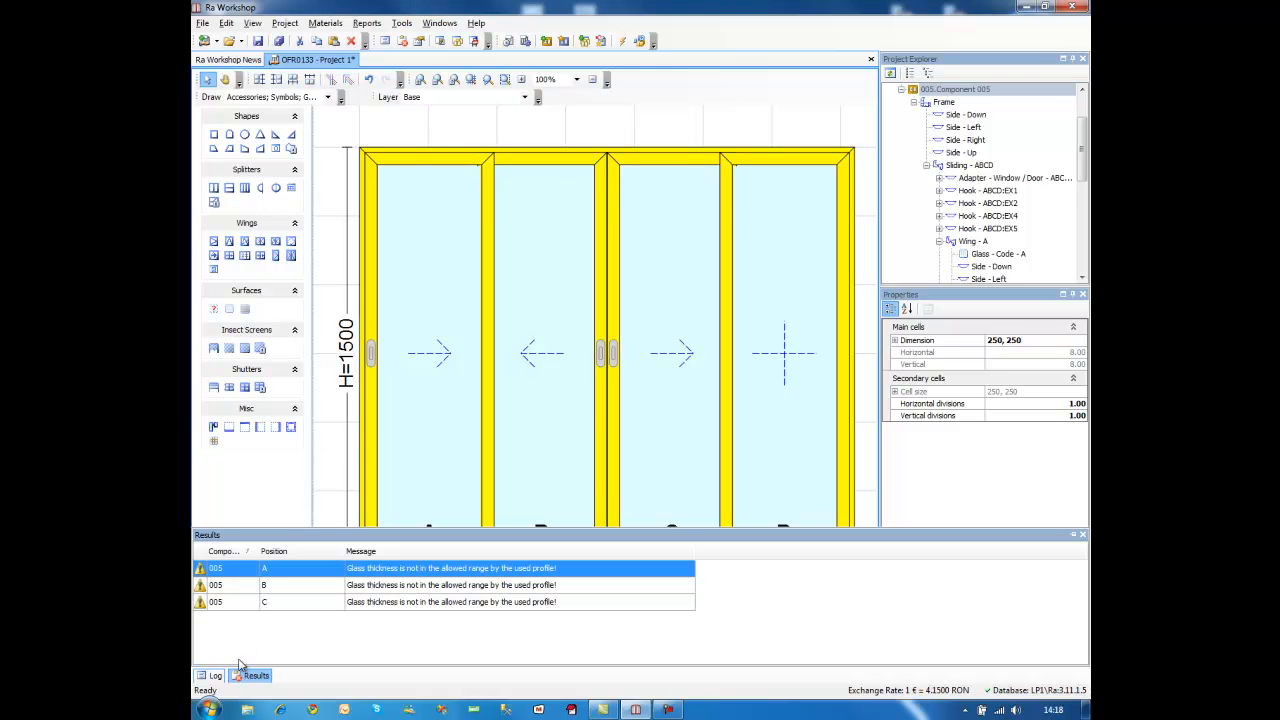
{"action": "left_click", "coordinate": [333, 402]}
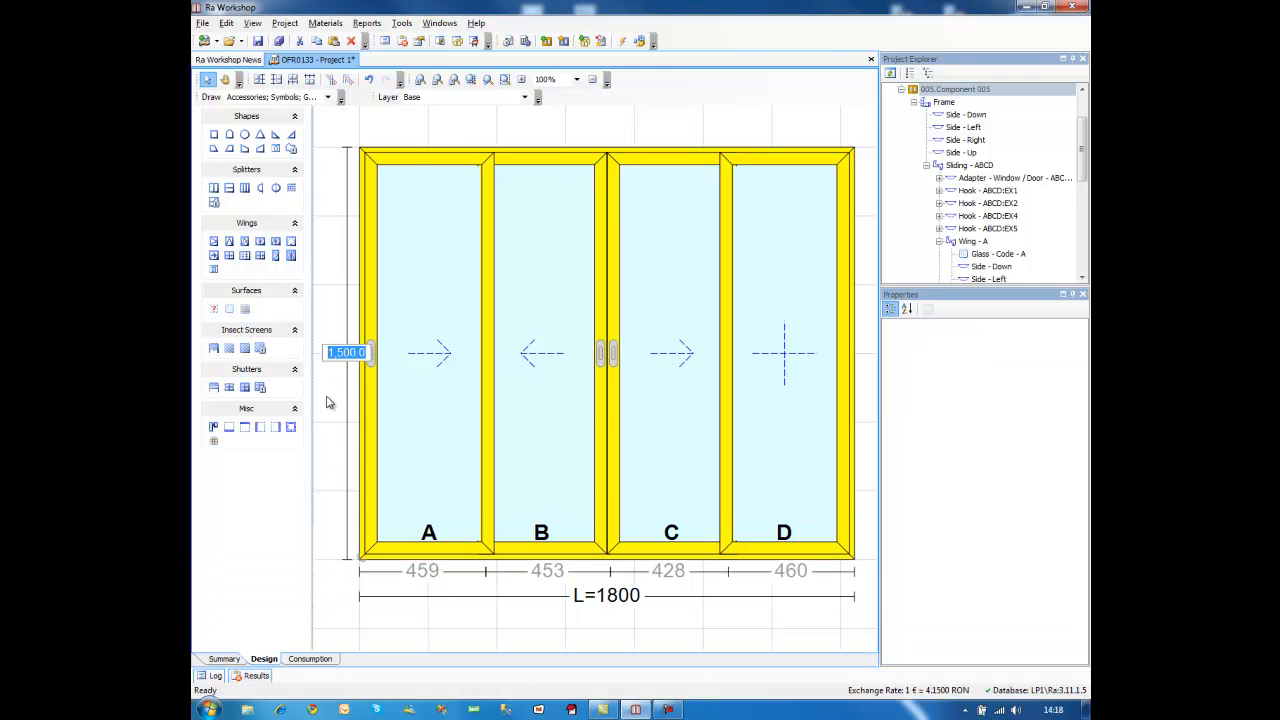
{"action": "left_click", "coordinate": [214, 662]}
{"action": "left_click", "coordinate": [410, 154]}
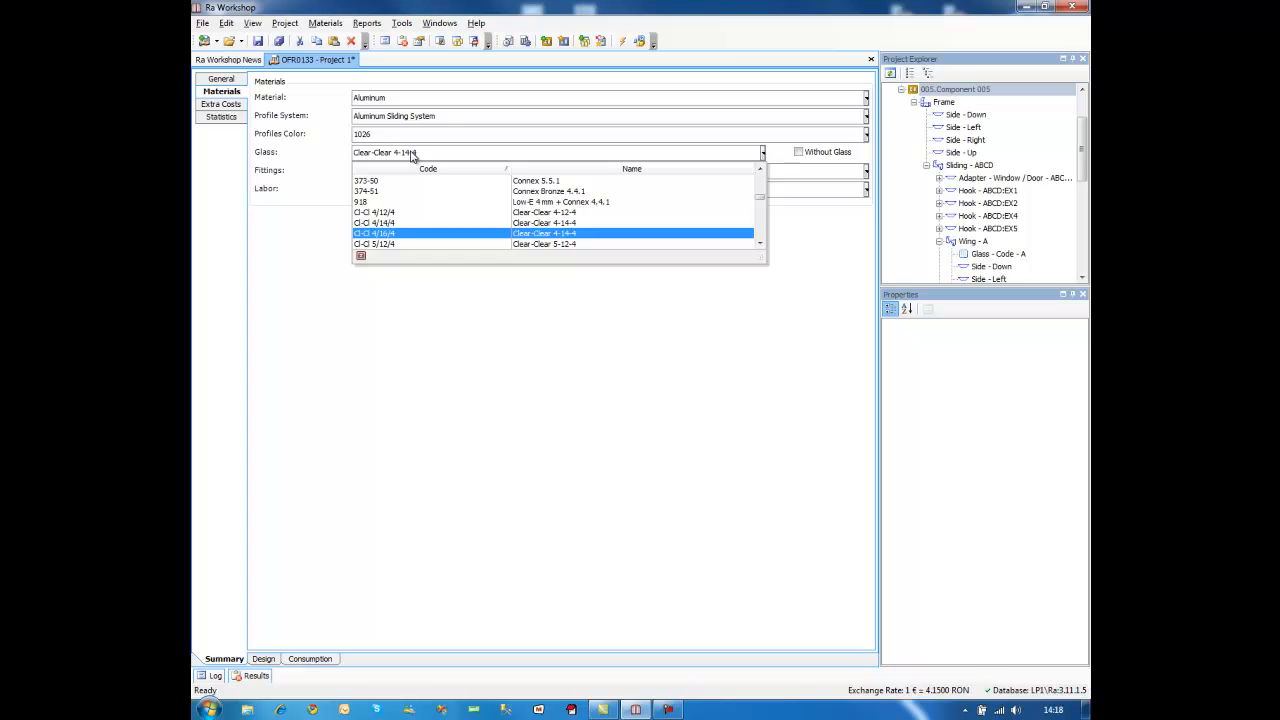
{"action": "scroll", "coordinate": [443, 200], "scroll_direction": "up", "scroll_amount": 6}
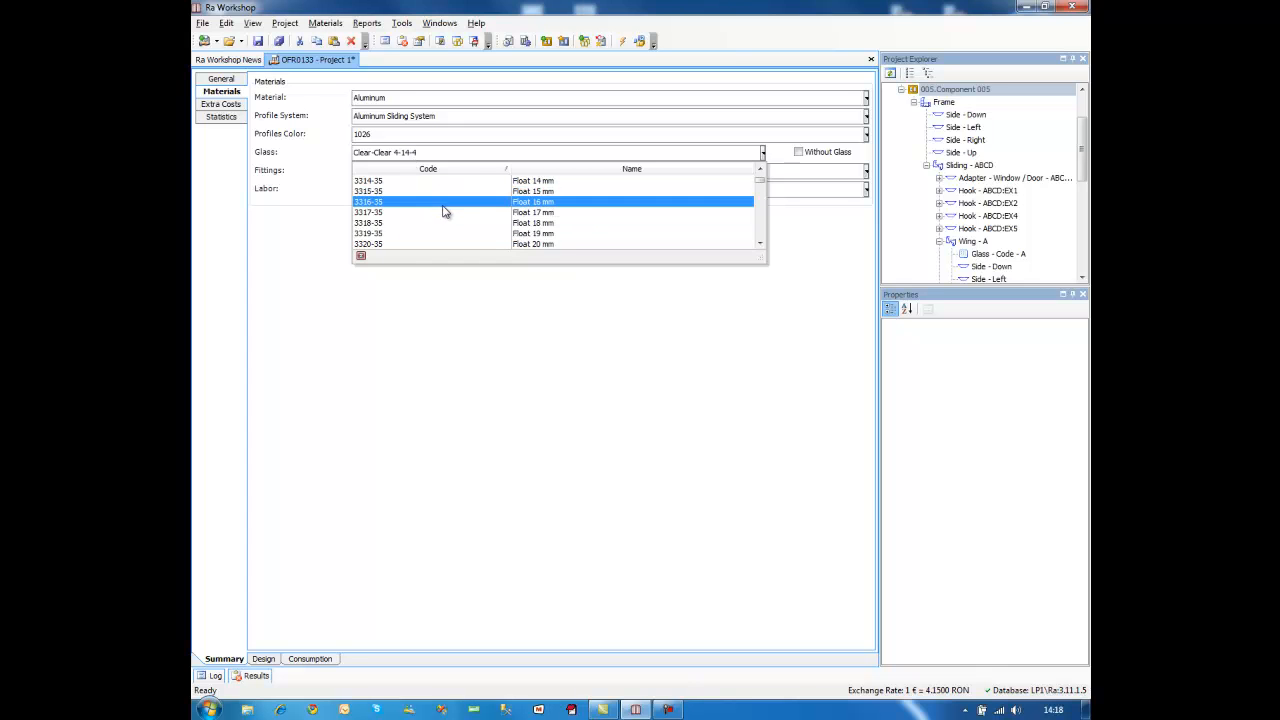
{"action": "scroll", "coordinate": [430, 235], "scroll_direction": "down", "scroll_amount": 1}
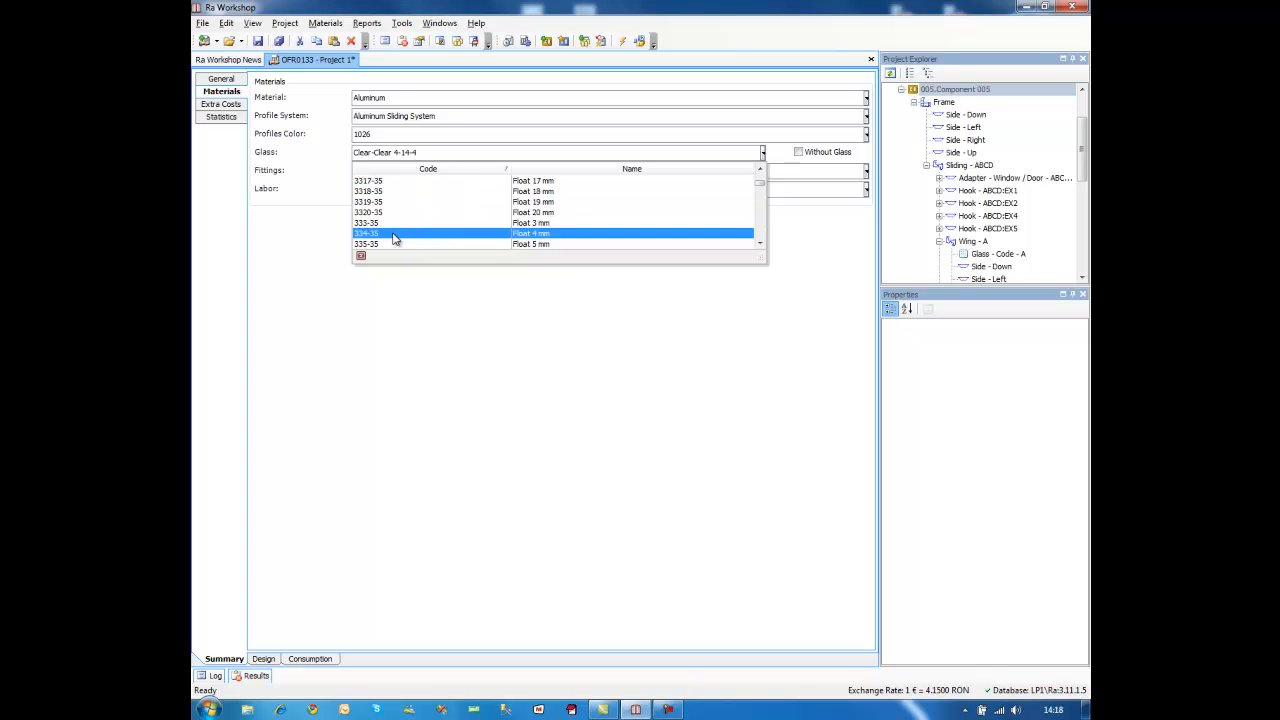
{"action": "left_click", "coordinate": [393, 238]}
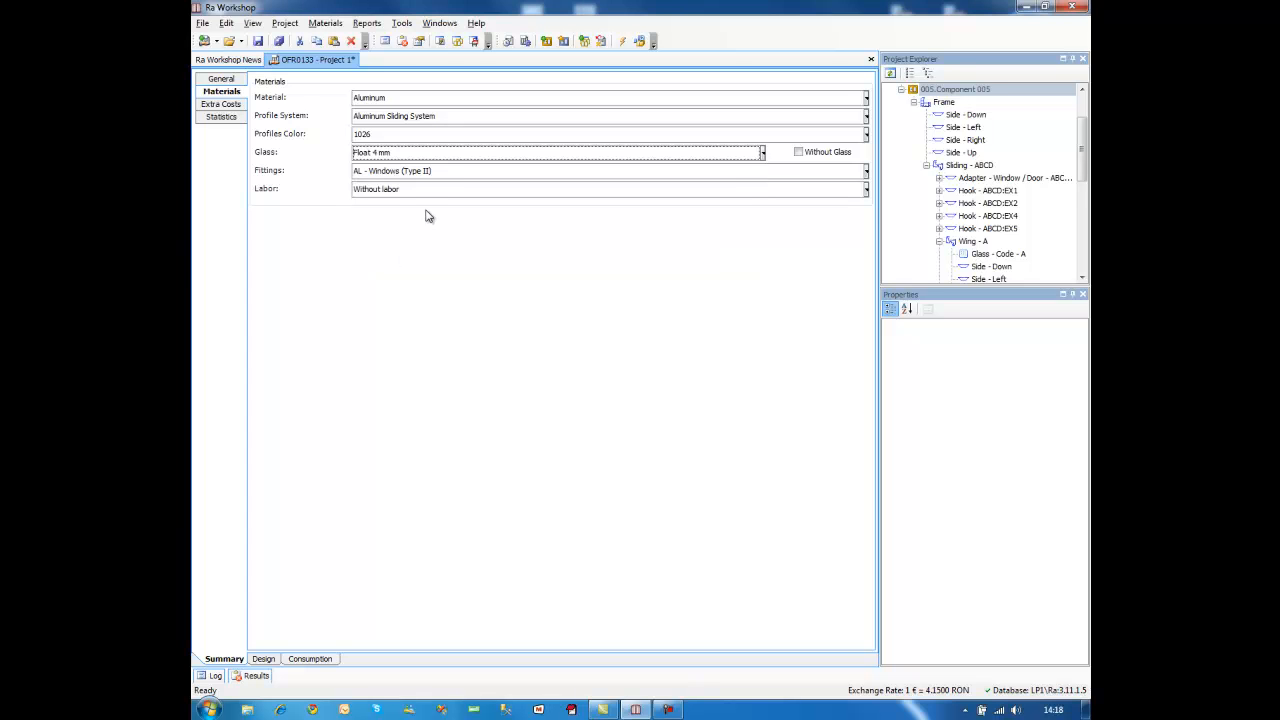
{"action": "left_click", "coordinate": [268, 660]}
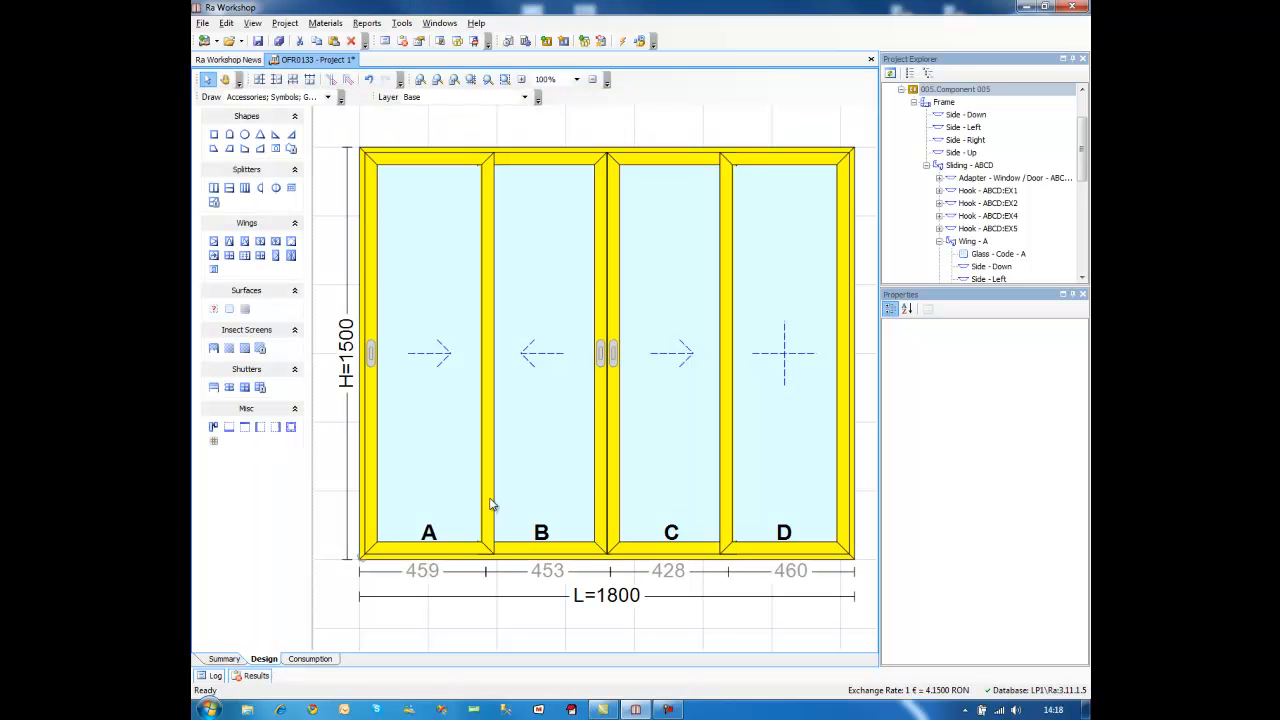
{"action": "left_click", "coordinate": [271, 678]}
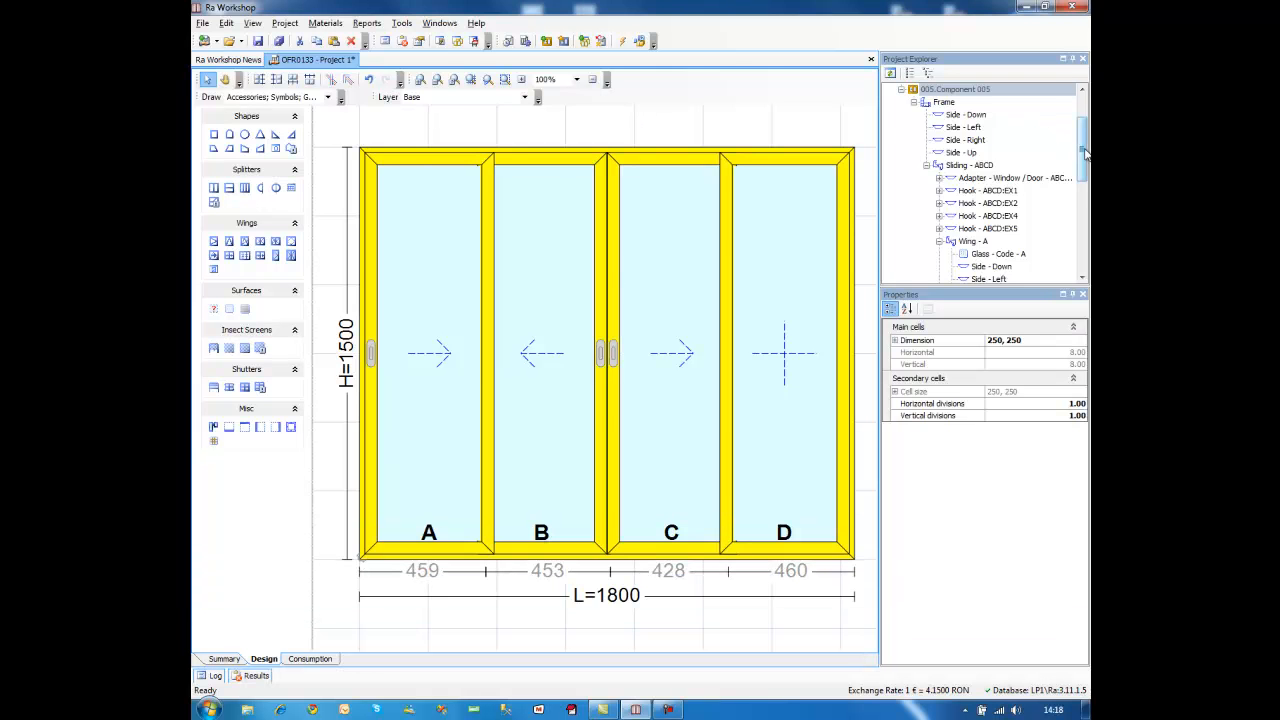
Step: Display the project's component designs, open Component 001 and show its material consumption
{"action": "scroll", "coordinate": [1006, 128], "scroll_direction": "up", "scroll_amount": 2}
{"action": "left_click", "coordinate": [901, 153]}
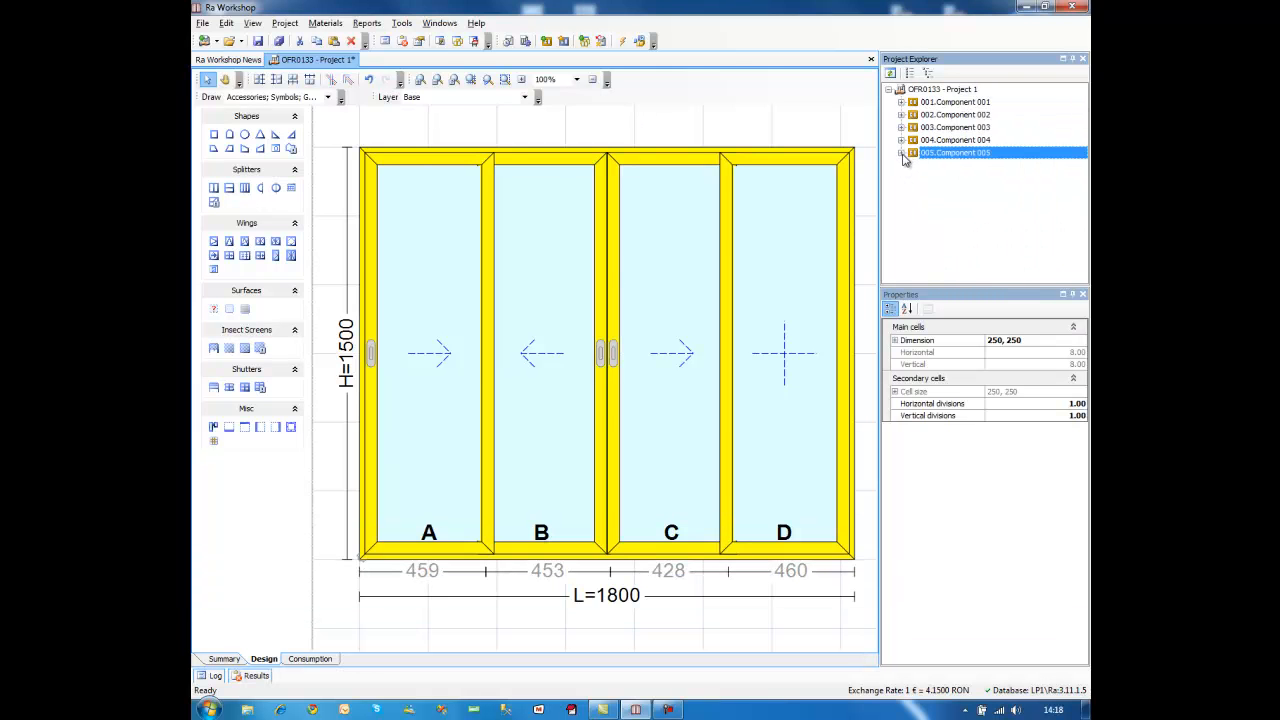
{"action": "left_click", "coordinate": [930, 90]}
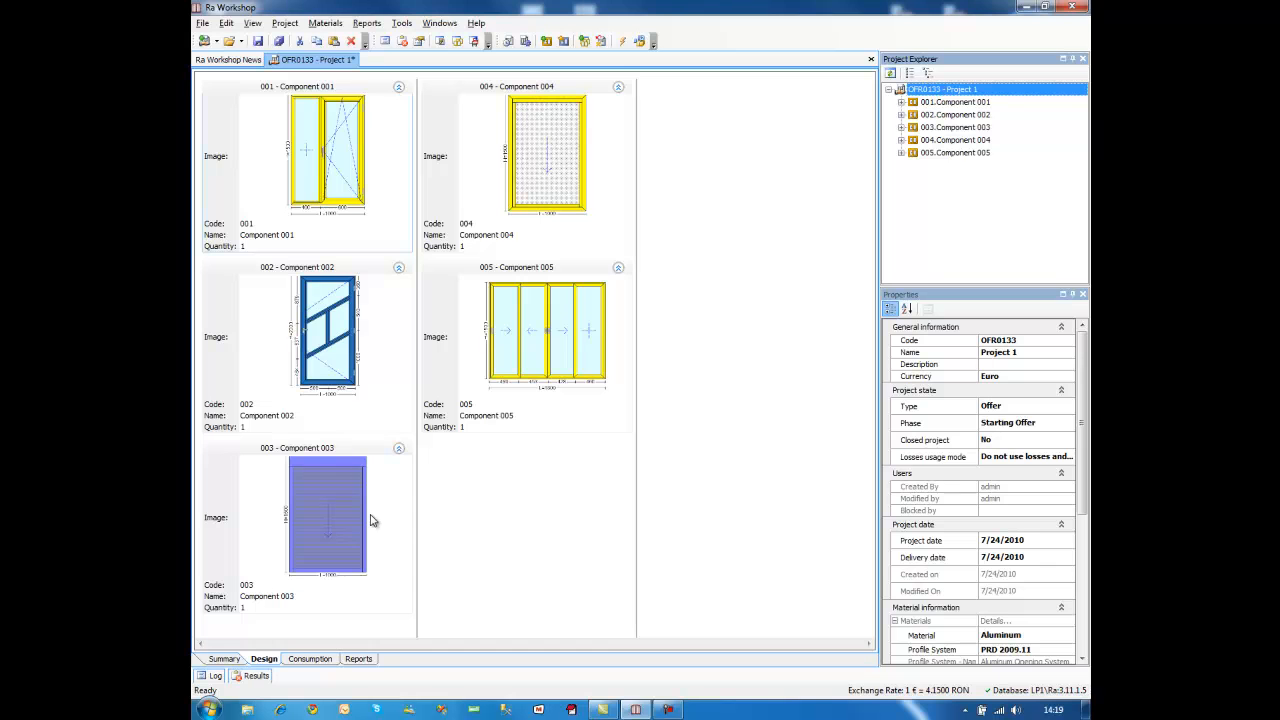
{"action": "double_click", "coordinate": [350, 163]}
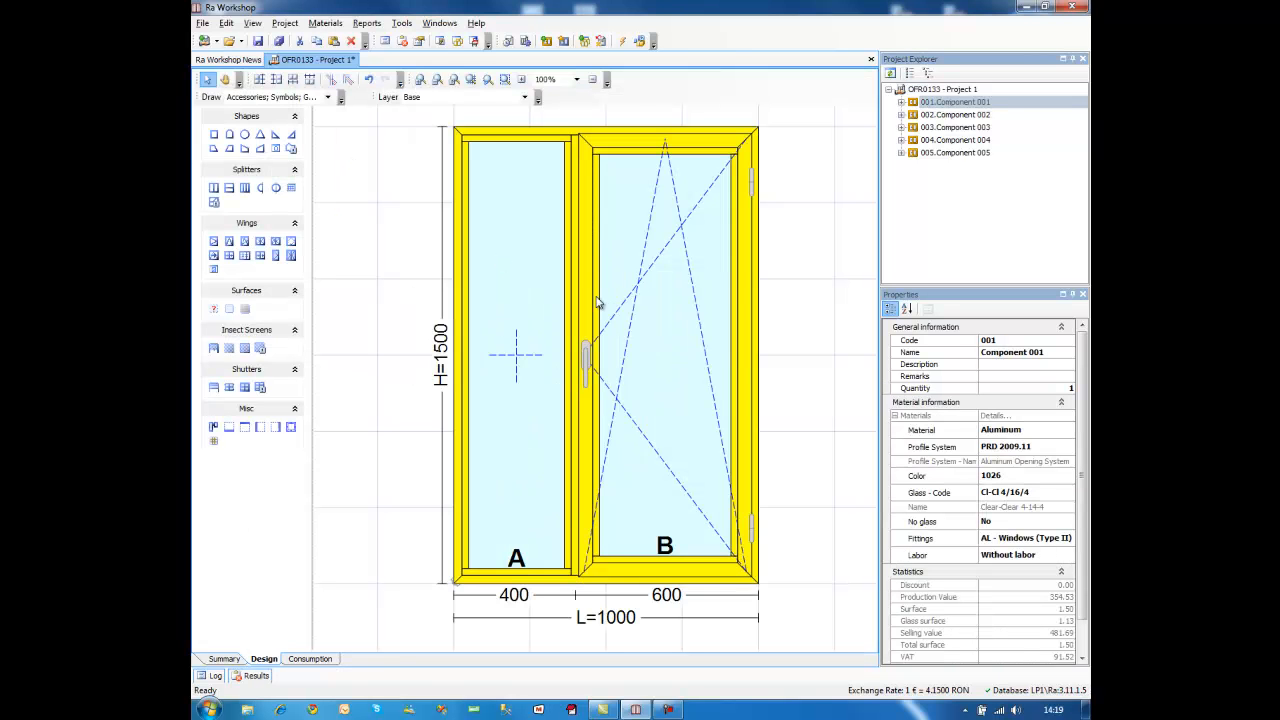
{"action": "left_click", "coordinate": [311, 661]}
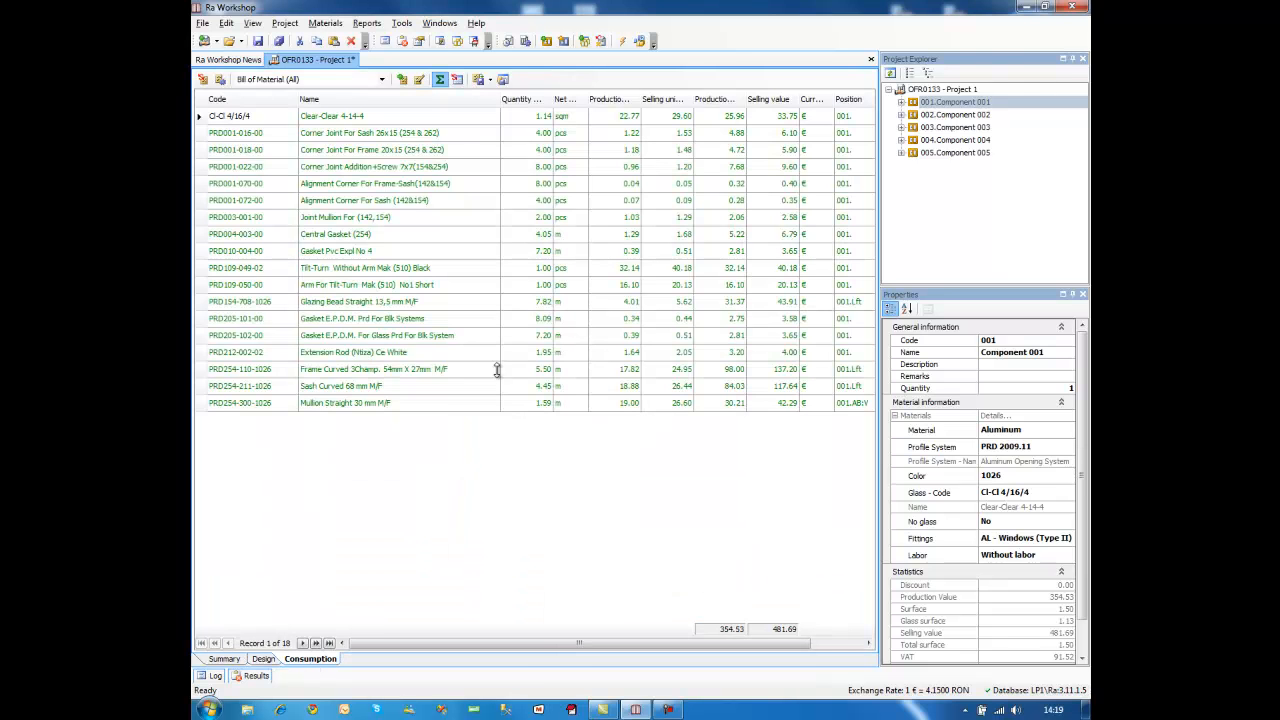
Step: Look through the additional columns available for the consumption table, leaving the table's columns as they are
{"action": "left_click_drag", "start_coordinate": [636, 647], "coordinate": [540, 639]}
{"action": "right_click", "coordinate": [649, 104]}
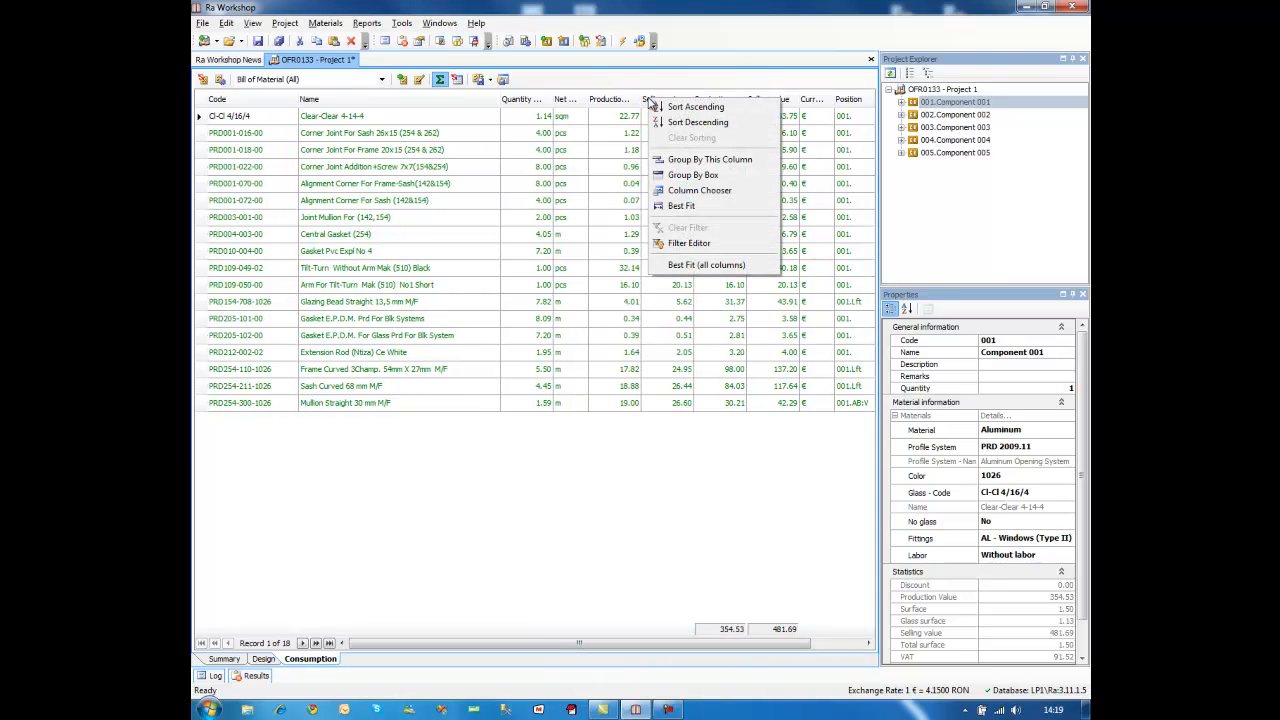
{"action": "left_click", "coordinate": [712, 191]}
{"action": "mouse_move", "coordinate": [868, 538]}
{"action": "left_mouse_down"}
{"action": "mouse_move", "coordinate": [857, 608]}
{"action": "mouse_move", "coordinate": [862, 535]}
{"action": "left_mouse_up"}
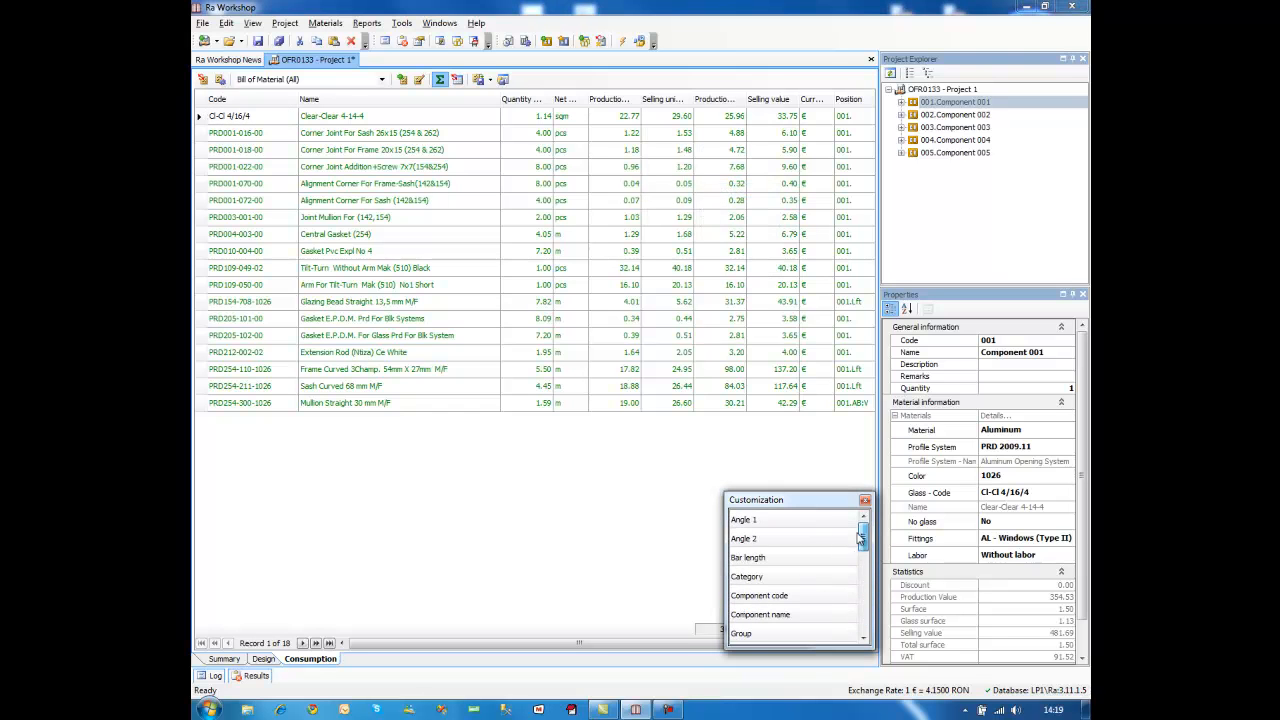
{"action": "left_click", "coordinate": [865, 500]}
Step: View the 1D and 2D cutting quotations of Component 001, and return to the full bill of material
{"action": "left_click", "coordinate": [321, 80]}
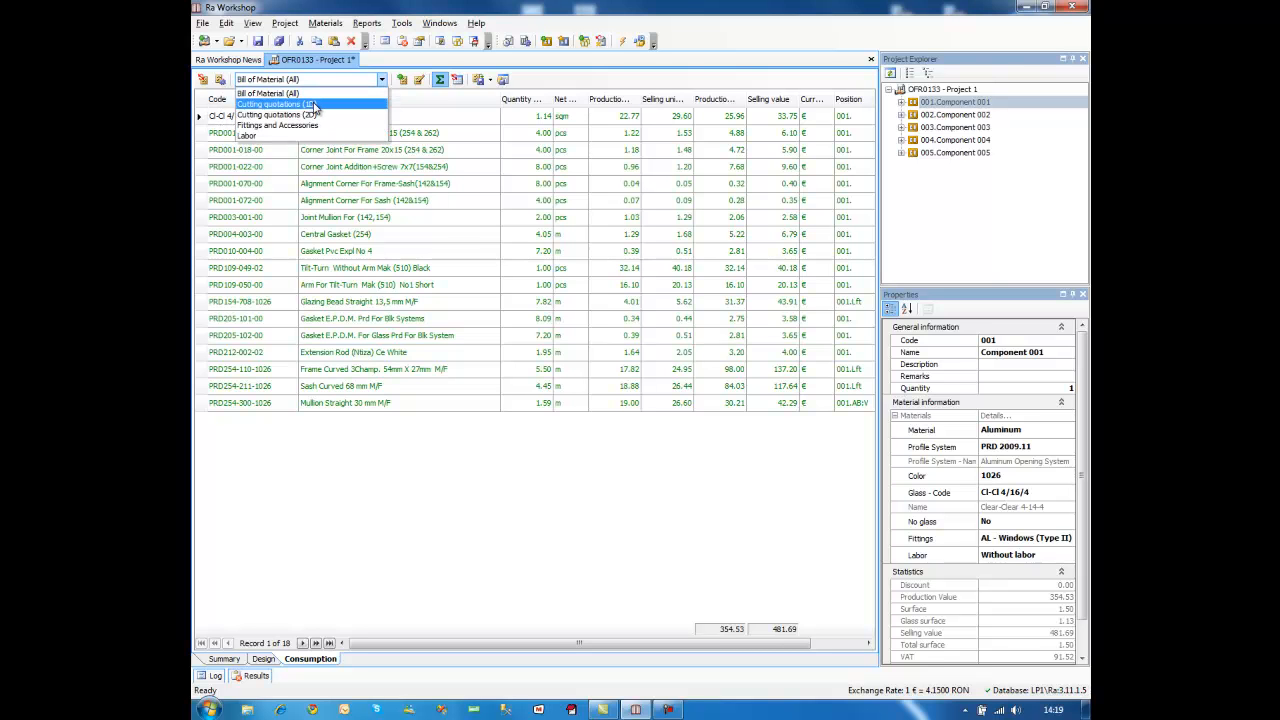
{"action": "left_click", "coordinate": [314, 105]}
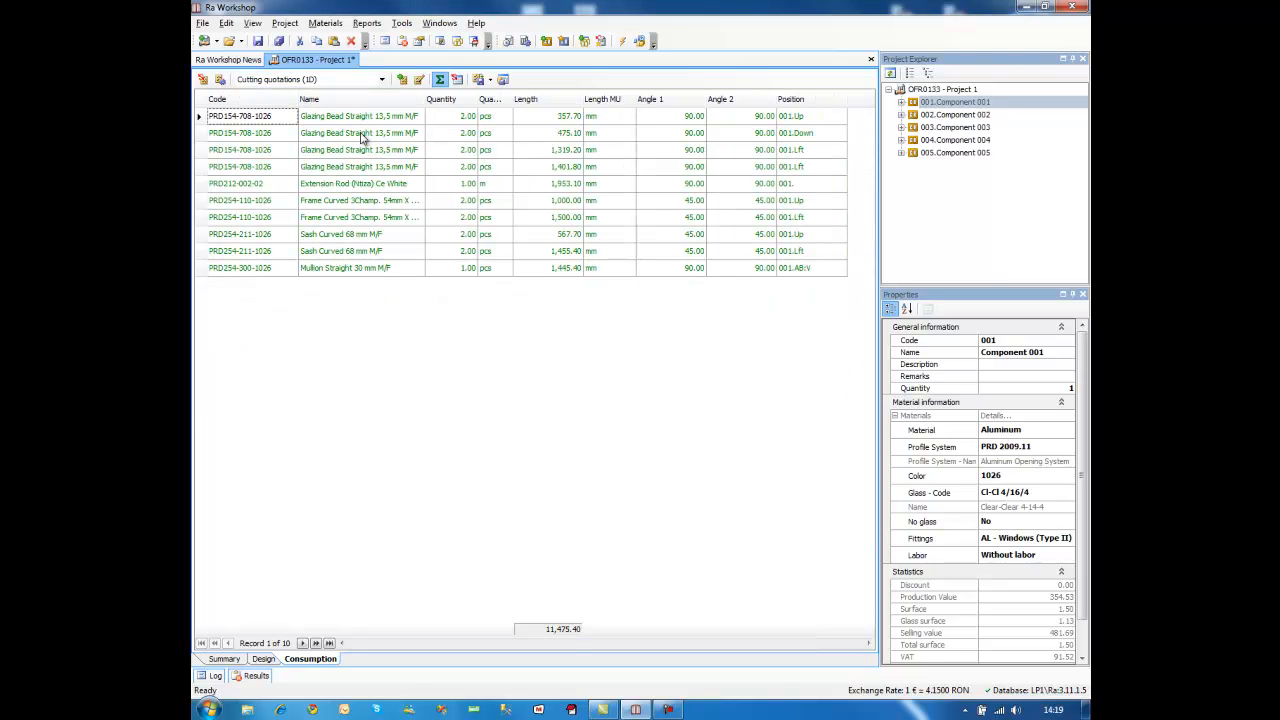
{"action": "left_click", "coordinate": [348, 82]}
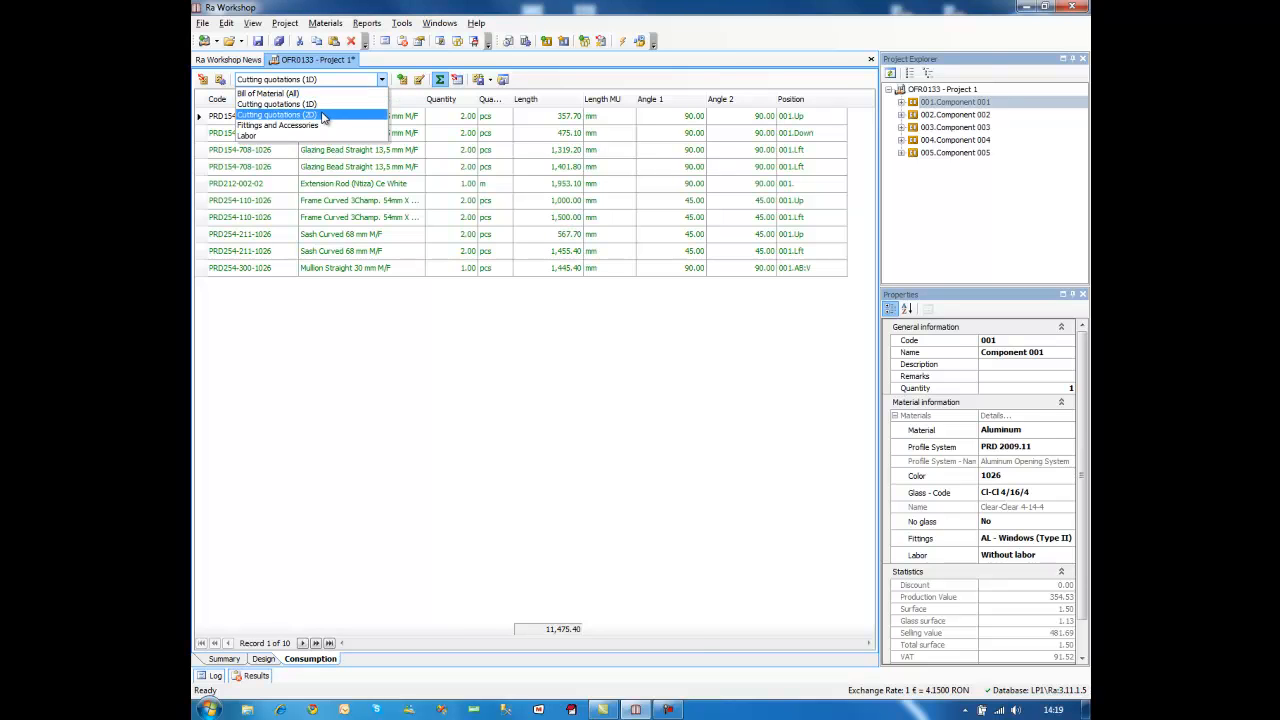
{"action": "left_click", "coordinate": [323, 116]}
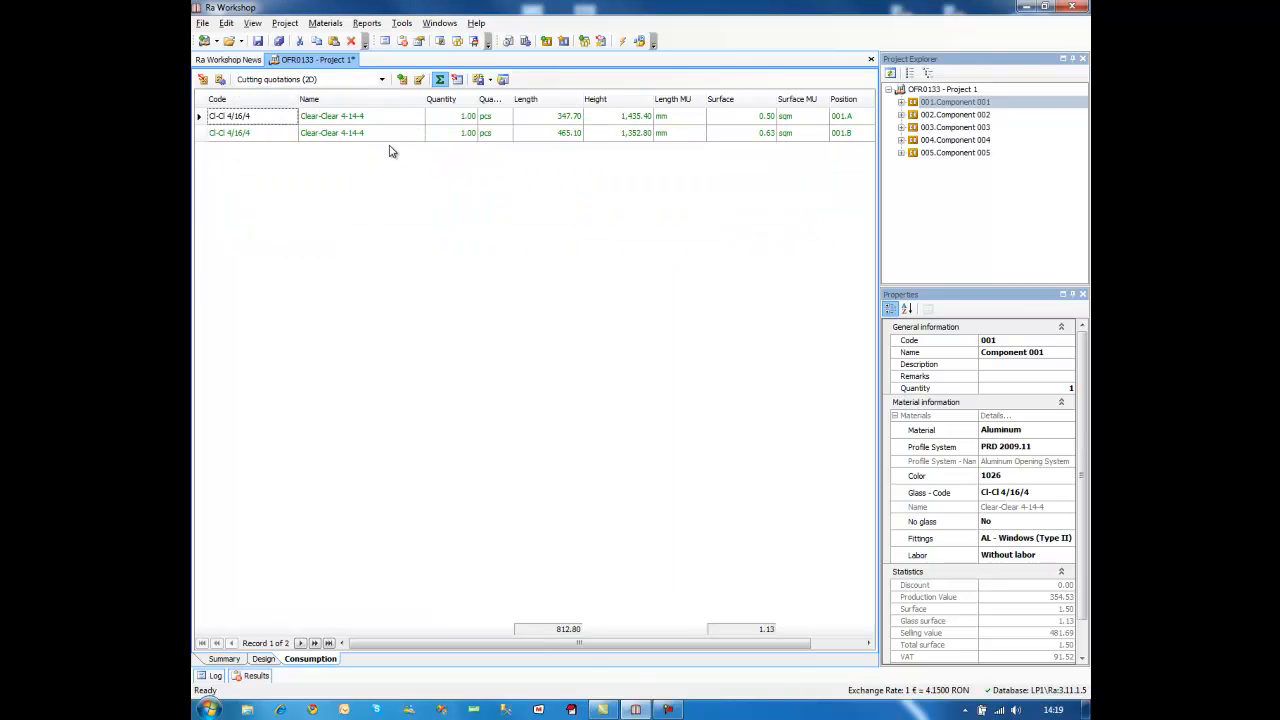
{"action": "left_click", "coordinate": [326, 84]}
{"action": "left_click", "coordinate": [295, 96]}
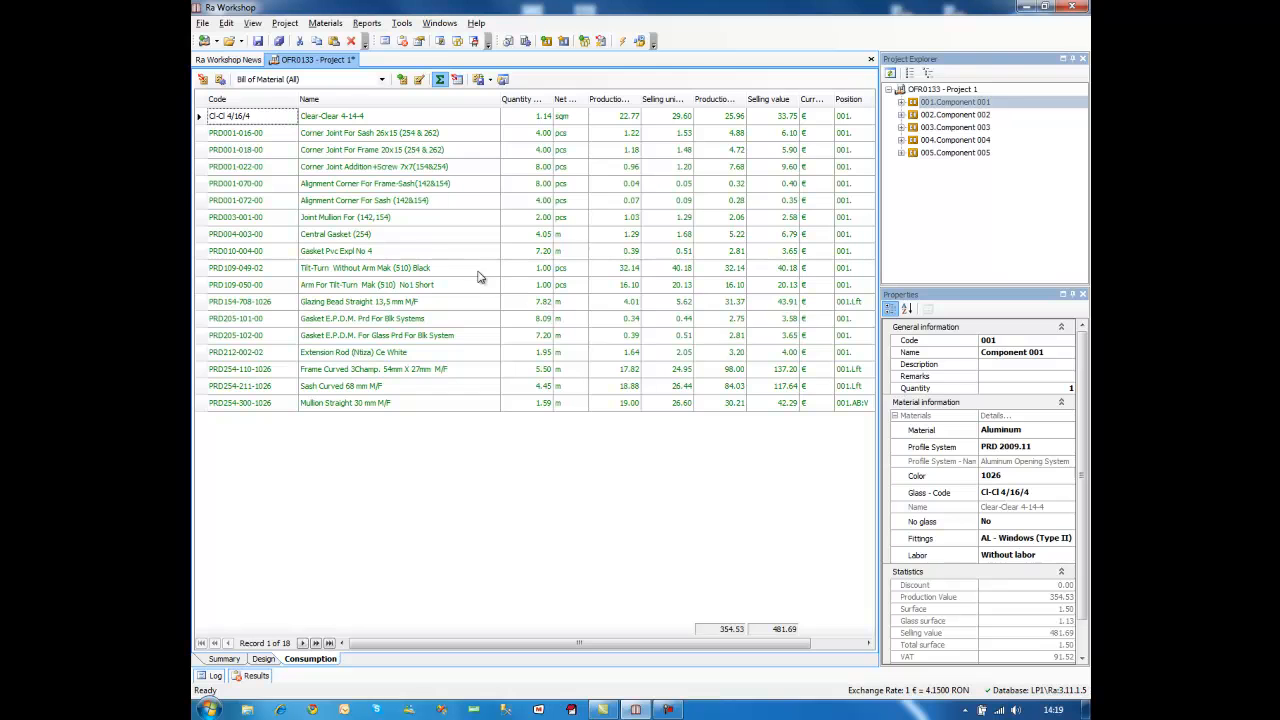
Step: Add the AL - Fittings accessory PRD001-082-00 Cart Insect Screen Roller to Component 001's consumption with a quantity of 2
{"action": "left_click", "coordinate": [463, 239]}
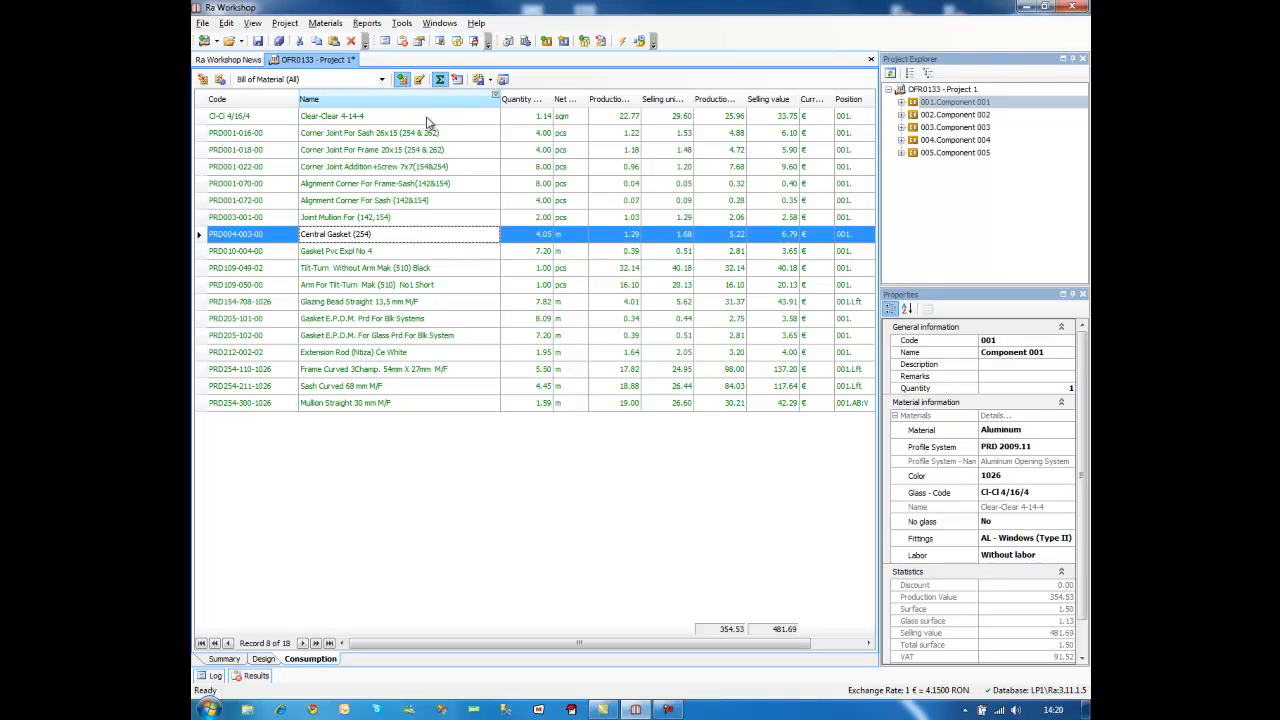
{"action": "left_click", "coordinate": [596, 265]}
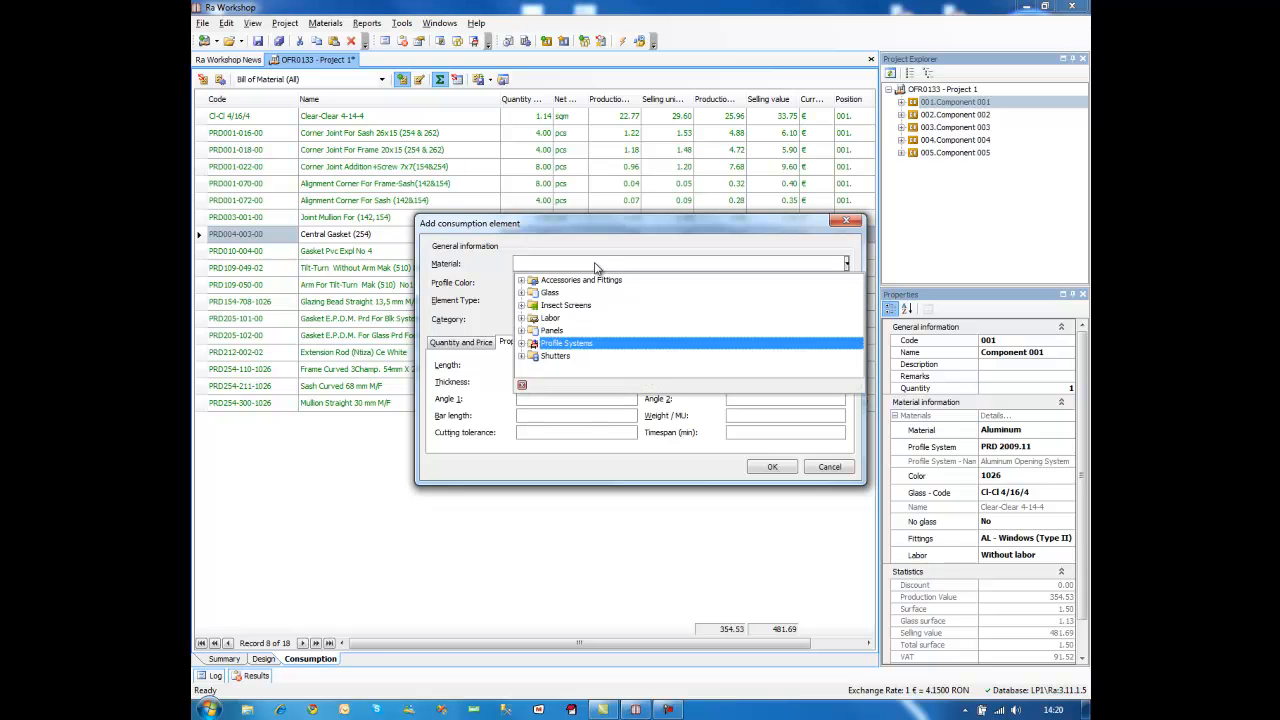
{"action": "left_click", "coordinate": [521, 280]}
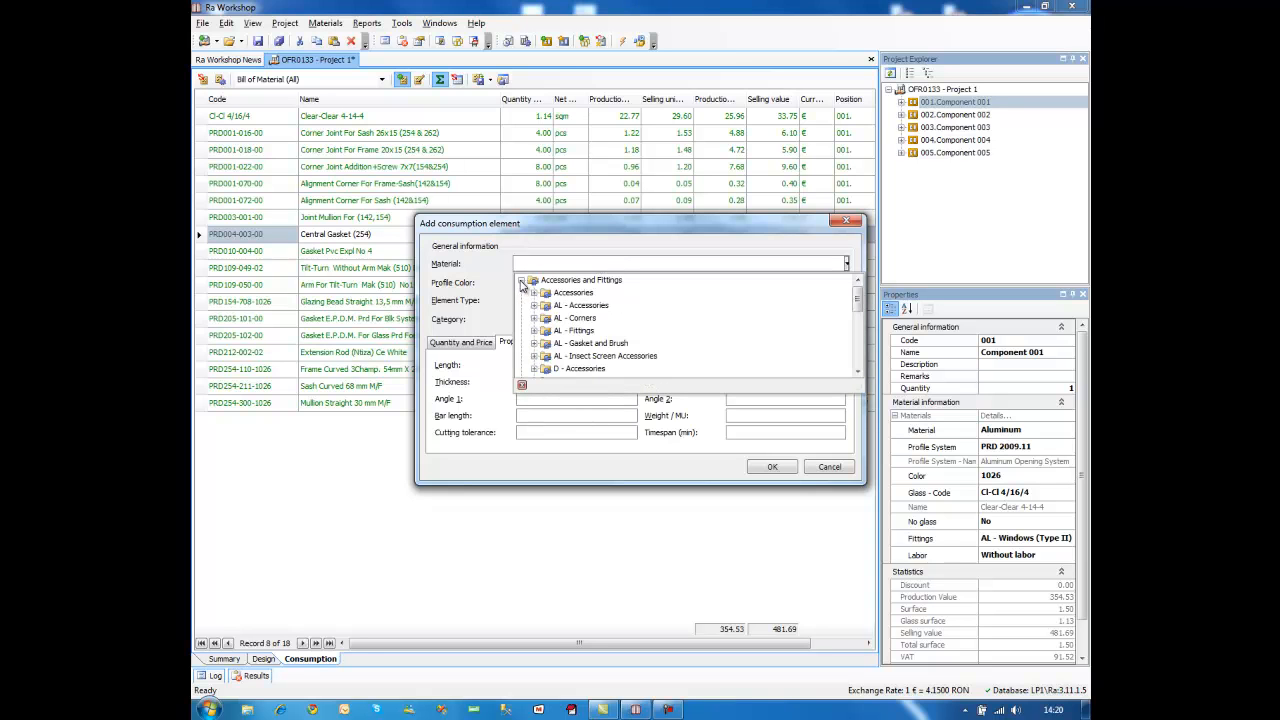
{"action": "left_click", "coordinate": [534, 330]}
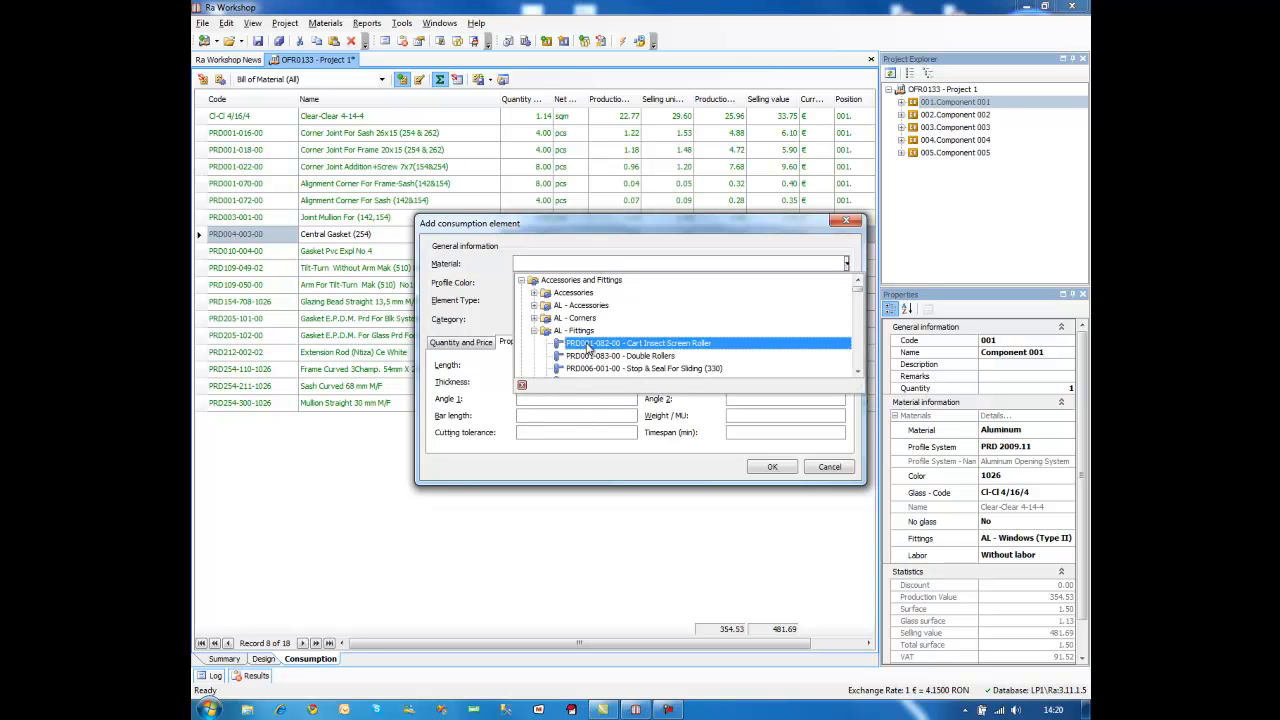
{"action": "left_click", "coordinate": [665, 343]}
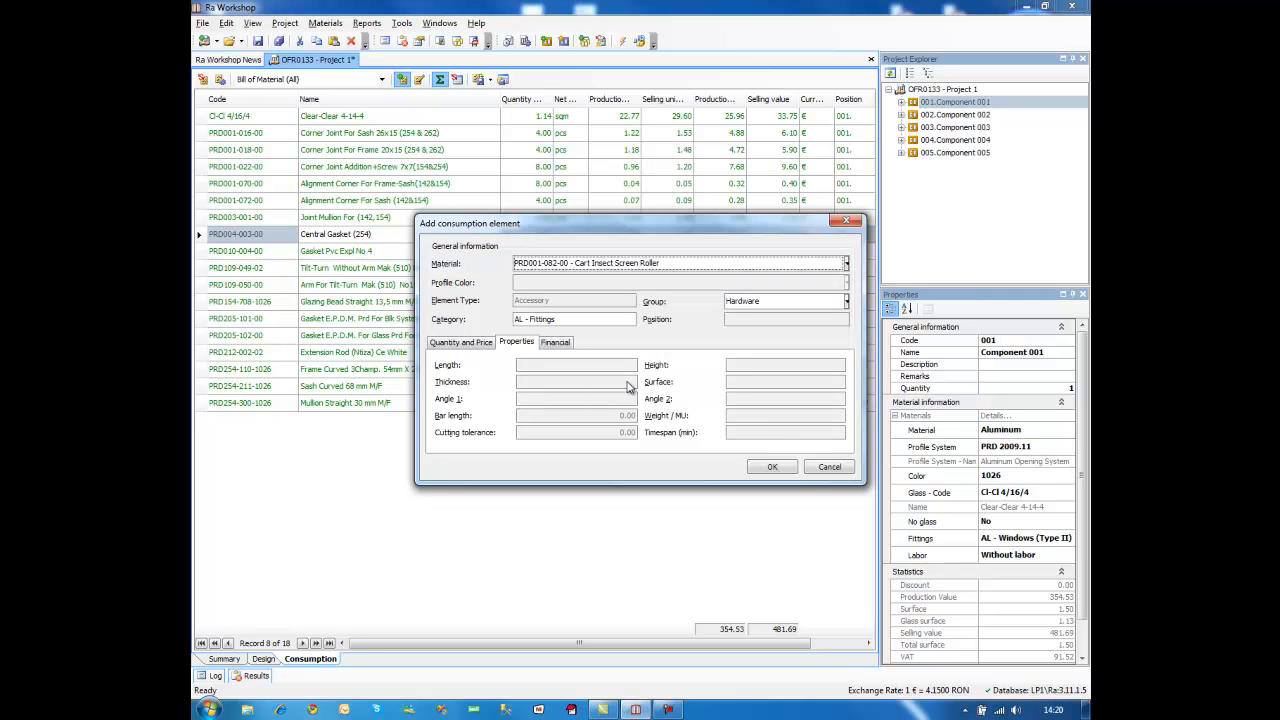
{"action": "left_click", "coordinate": [470, 342]}
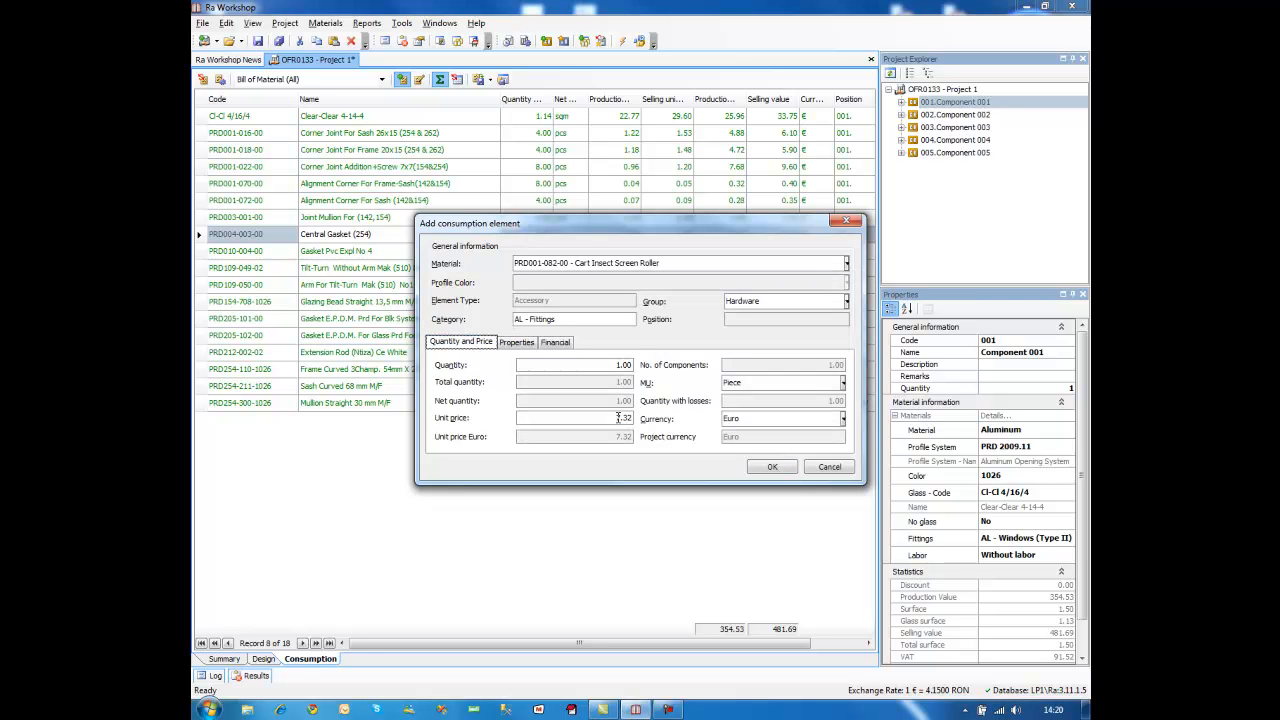
{"action": "left_click", "coordinate": [606, 365]}
{"action": "type", "text": "2"}
{"action": "left_click", "coordinate": [772, 467]}
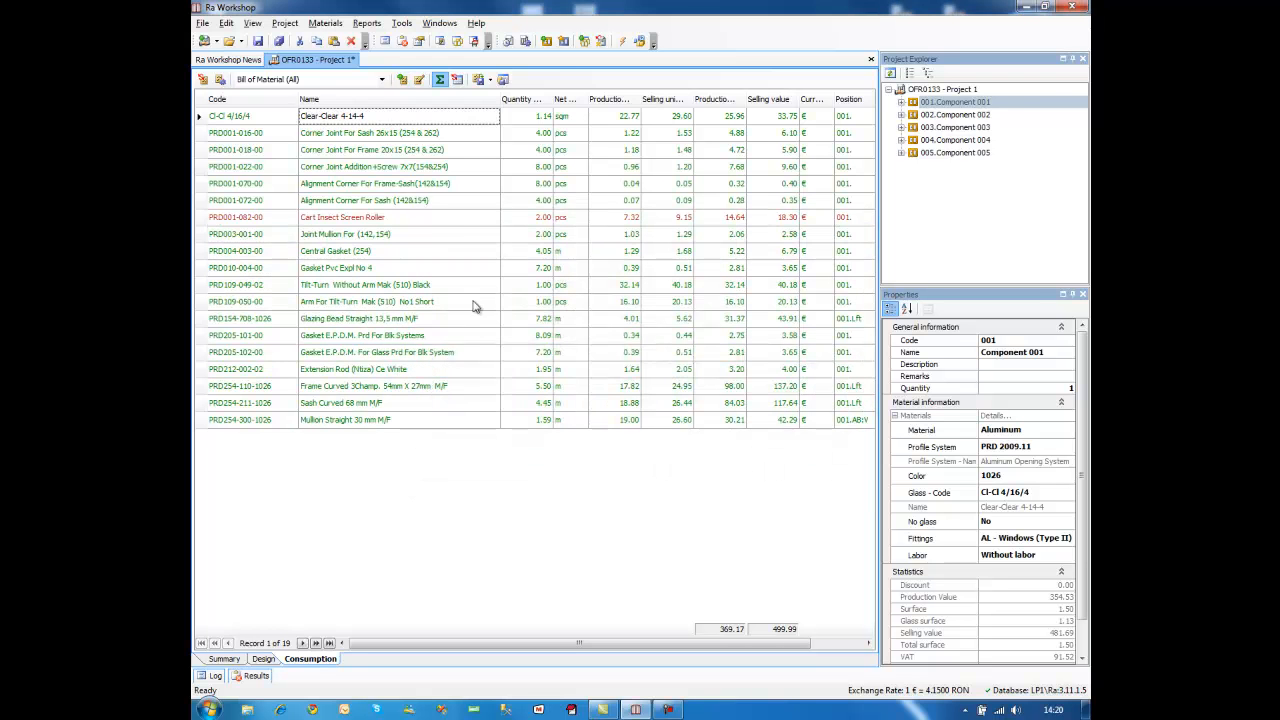
Step: Set the unit price of the Alignment Corner For Sash (142&154) consumption element to 1 Euro
{"action": "left_click", "coordinate": [422, 220]}
{"action": "left_click", "coordinate": [430, 254]}
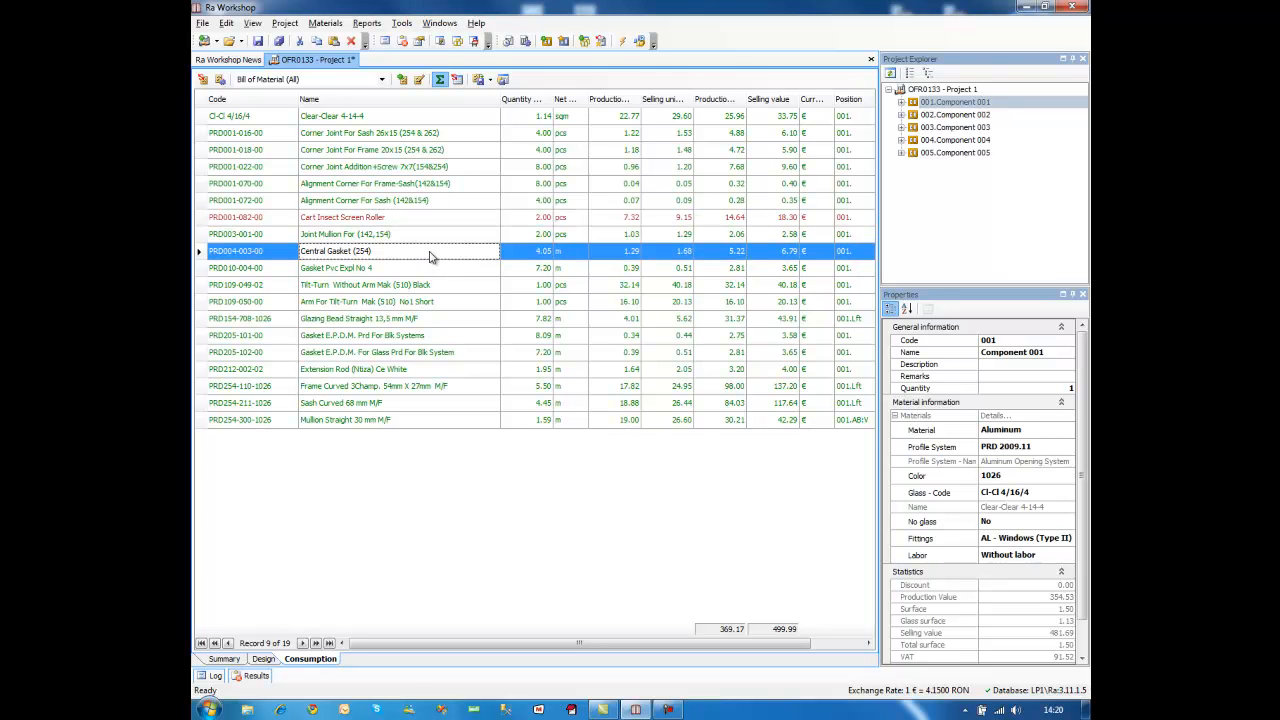
{"action": "double_click", "coordinate": [466, 204]}
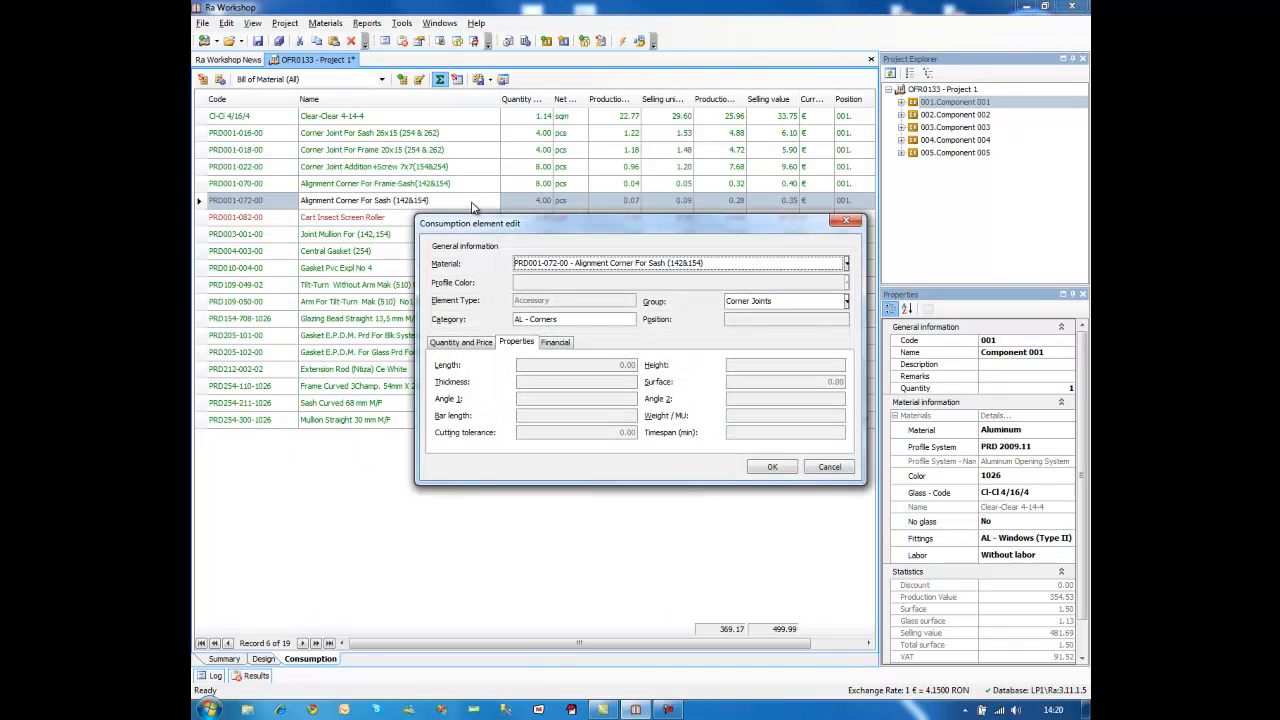
{"action": "left_click", "coordinate": [484, 344]}
{"action": "left_click_drag", "start_coordinate": [615, 421], "coordinate": [675, 426]}
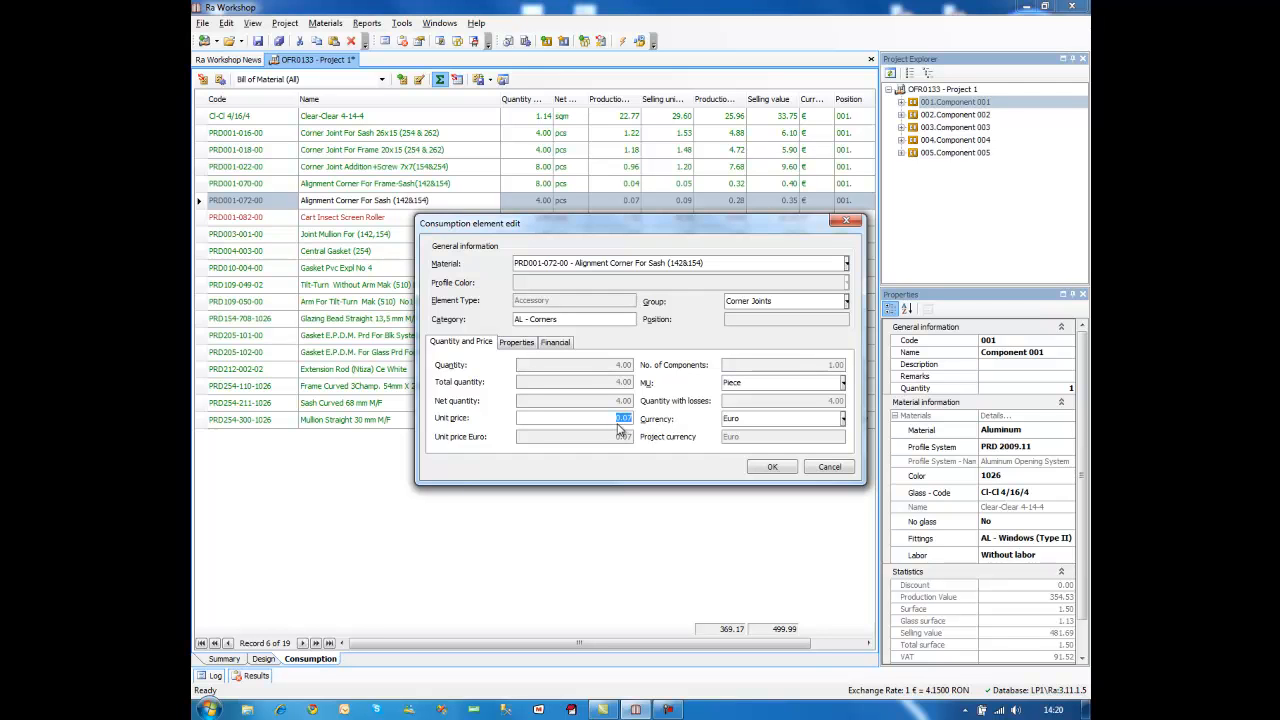
{"action": "type", "text": "1"}
{"action": "left_click", "coordinate": [768, 468]}
{"action": "left_click", "coordinate": [437, 421]}
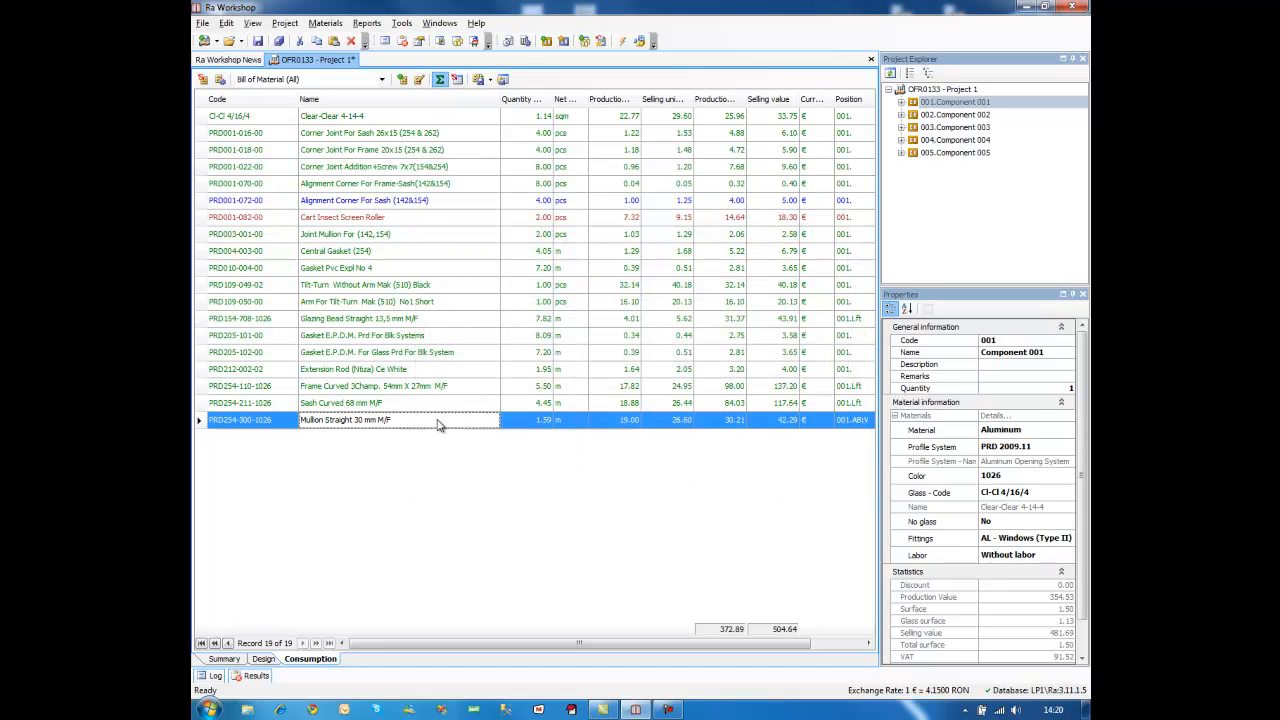
{"action": "left_click", "coordinate": [469, 257]}
Step: Display the Client Offer report and review its component quotations through to the offer total and end text
{"action": "left_click", "coordinate": [366, 23]}
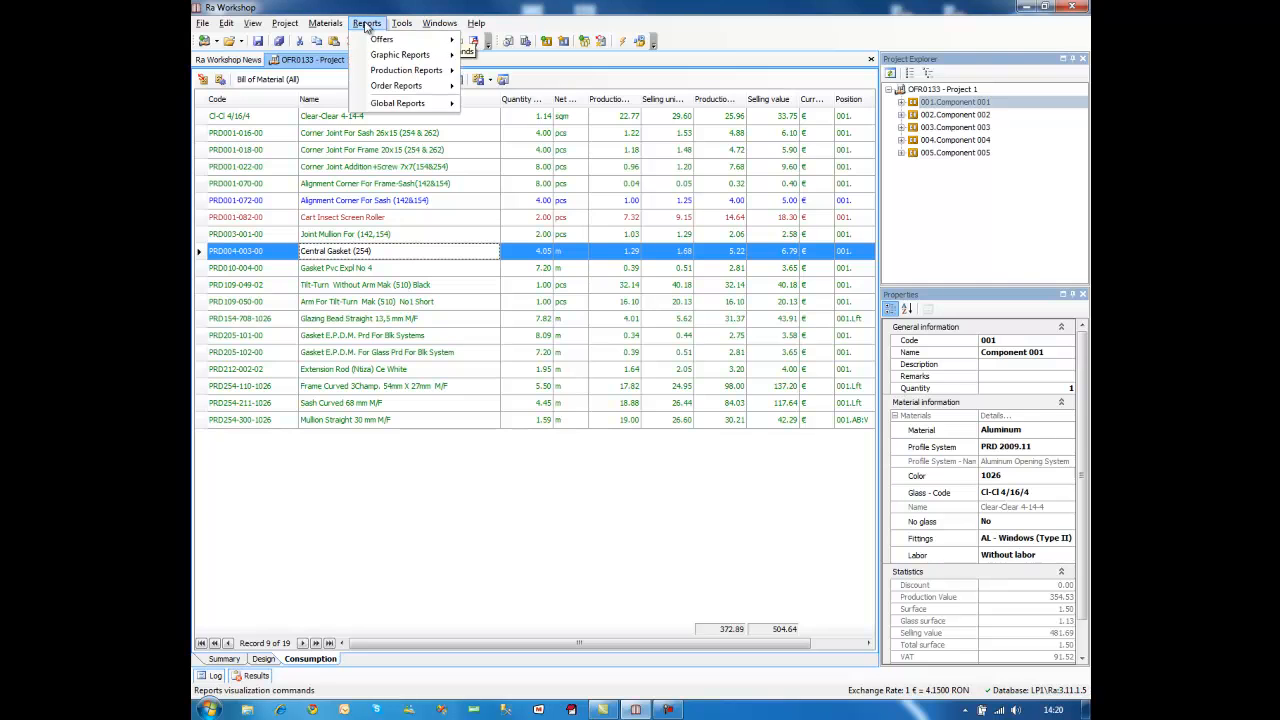
{"action": "mouse_move", "coordinate": [383, 40]}
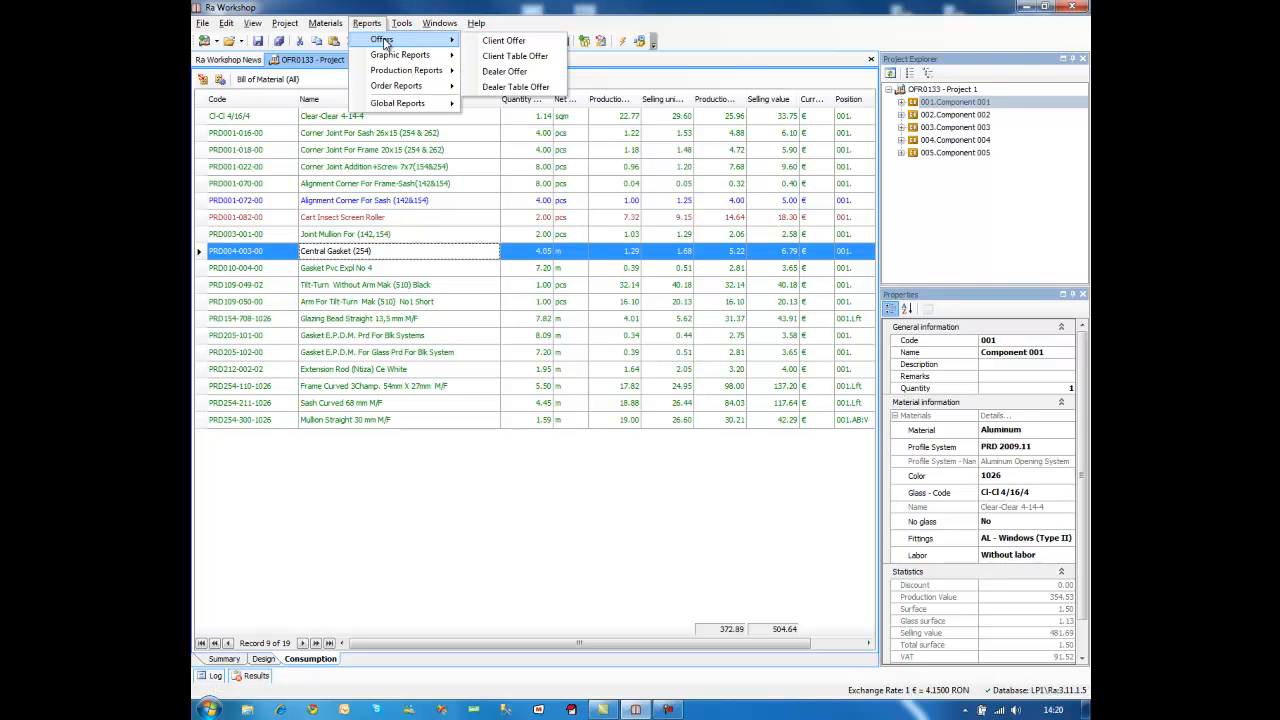
{"action": "left_click", "coordinate": [503, 42]}
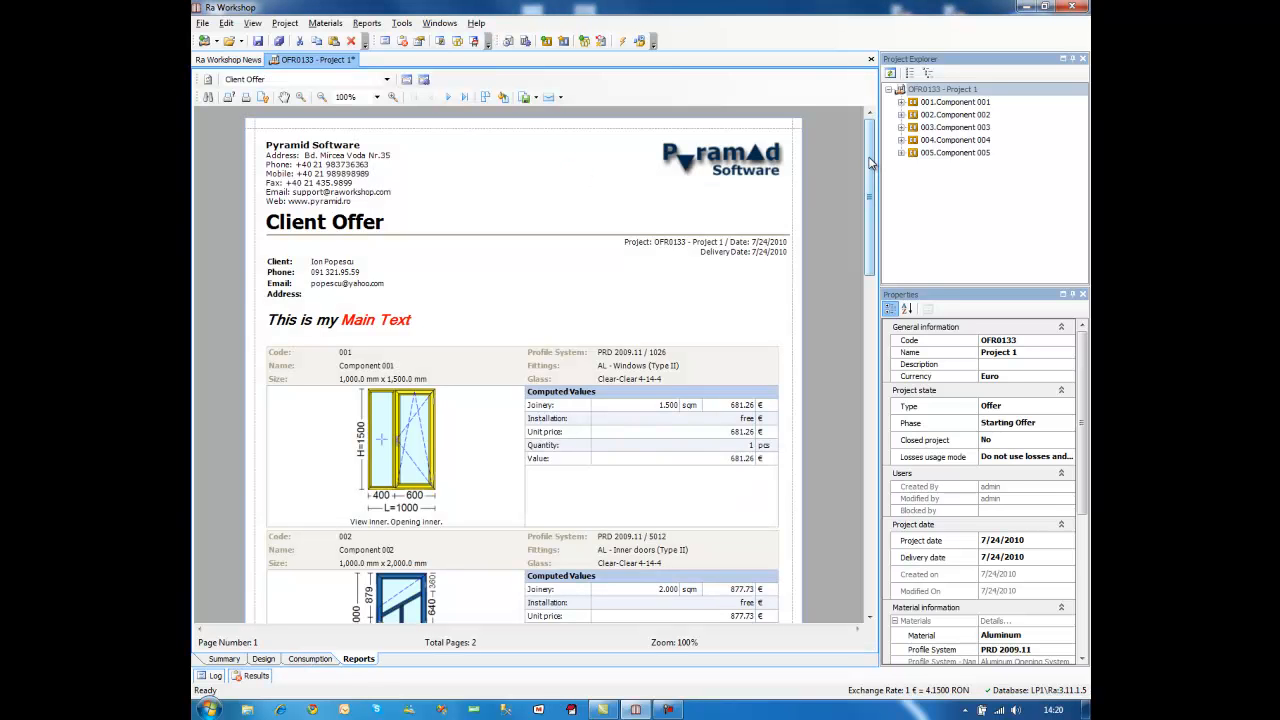
{"action": "left_click_drag", "start_coordinate": [871, 165], "coordinate": [722, 158]}
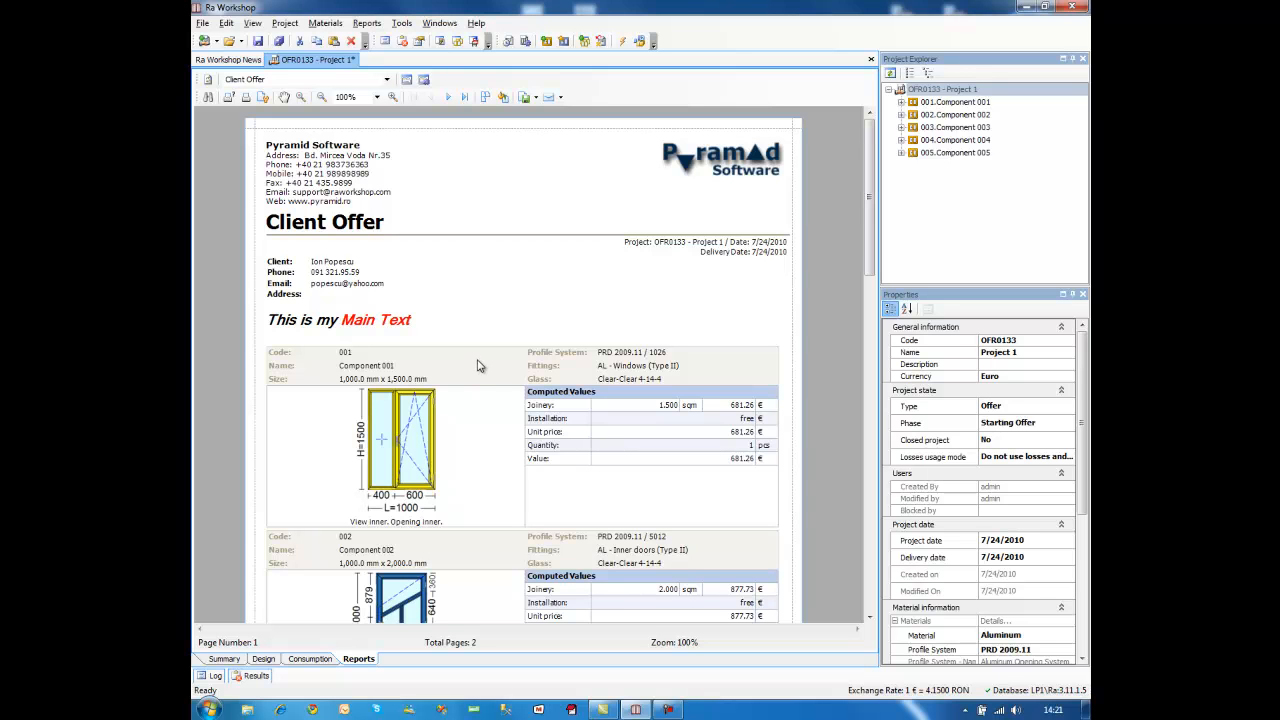
{"action": "left_click_drag", "start_coordinate": [878, 208], "coordinate": [841, 543]}
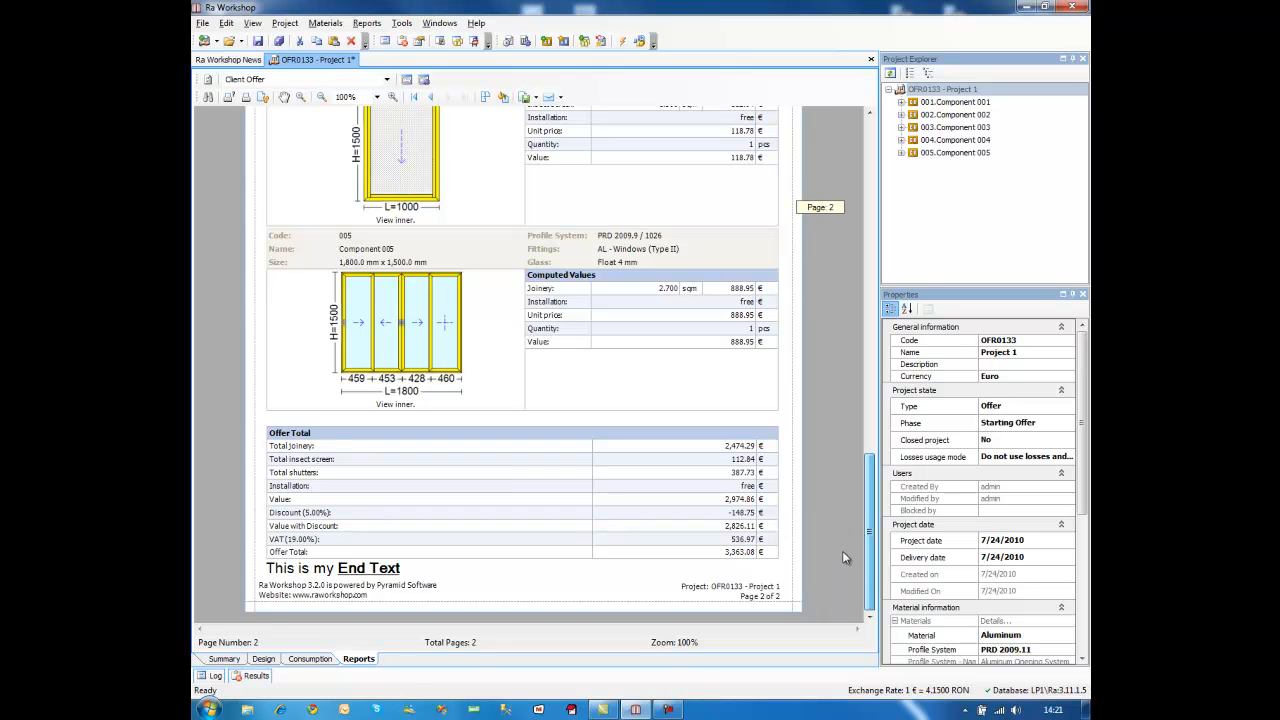
{"action": "left_click_drag", "start_coordinate": [869, 545], "coordinate": [892, 227]}
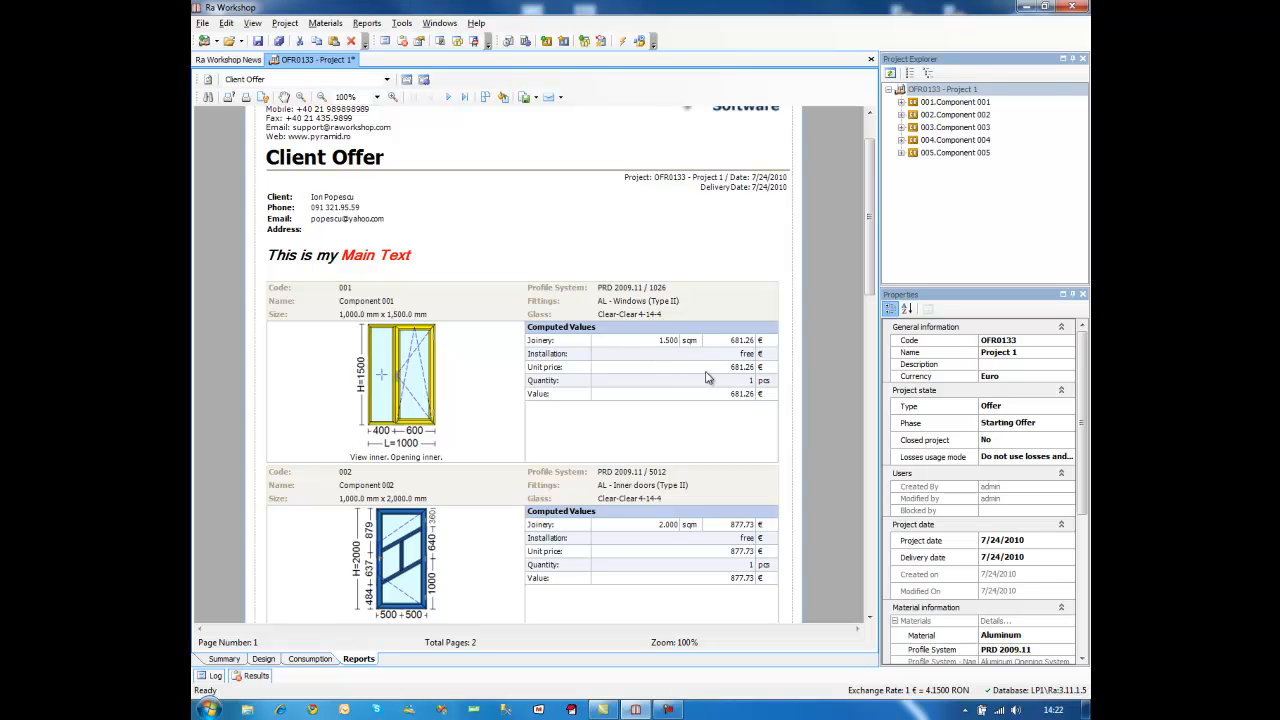
{"action": "scroll", "coordinate": [716, 356], "scroll_direction": "down", "scroll_amount": 10}
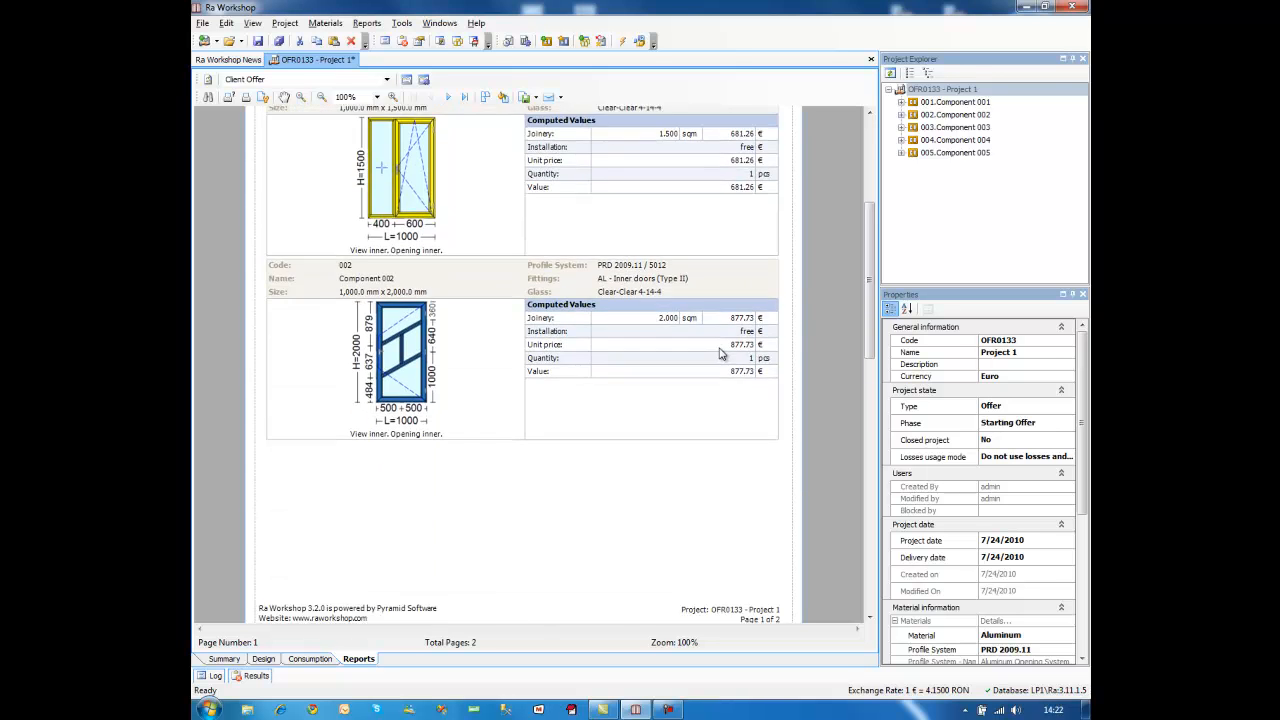
{"action": "scroll", "coordinate": [772, 350], "scroll_direction": "down", "scroll_amount": 14}
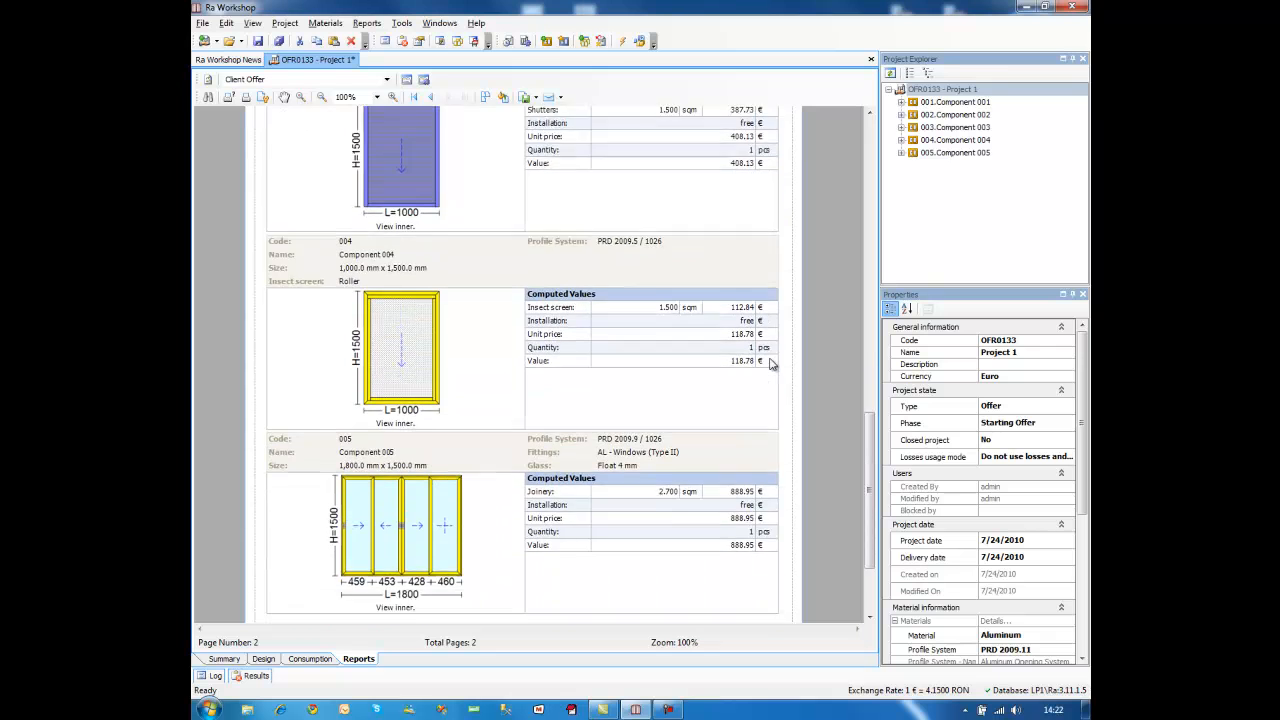
{"action": "scroll", "coordinate": [772, 365], "scroll_direction": "down", "scroll_amount": 1}
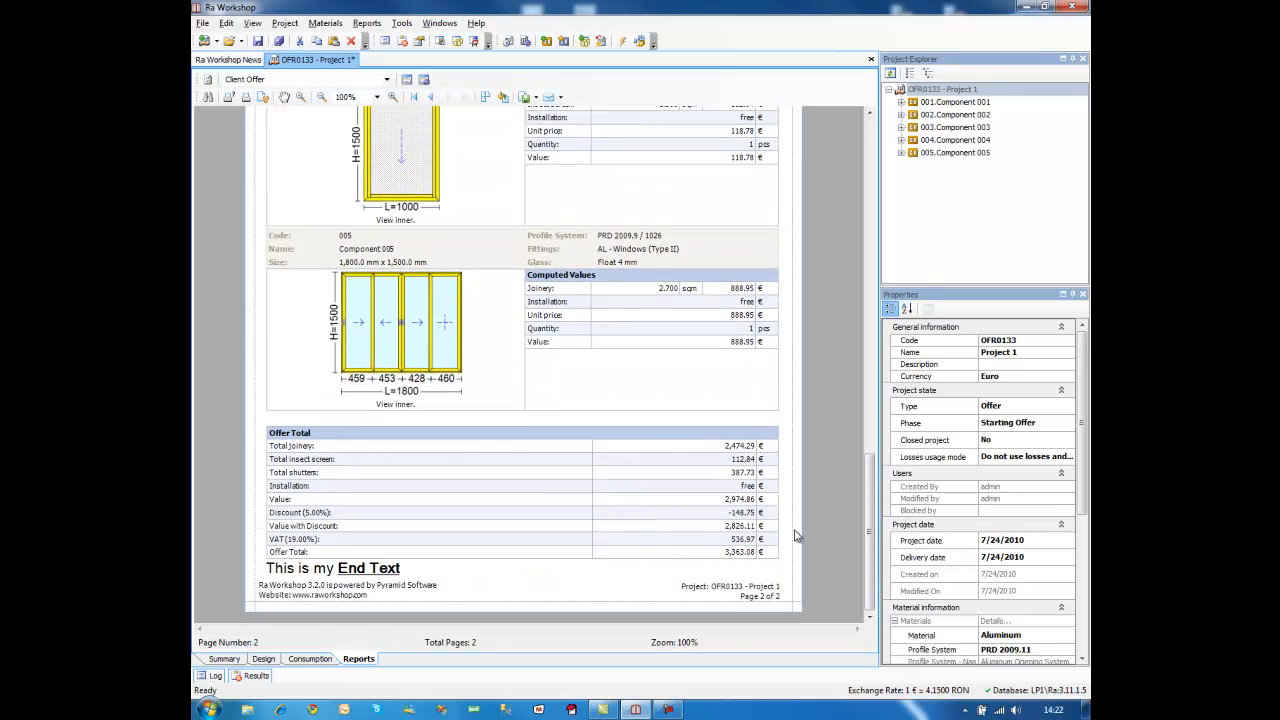
Step: Check the Client Offer's report options without changing them, and display the Dealer Offer report from its beginning
{"action": "left_click", "coordinate": [407, 80]}
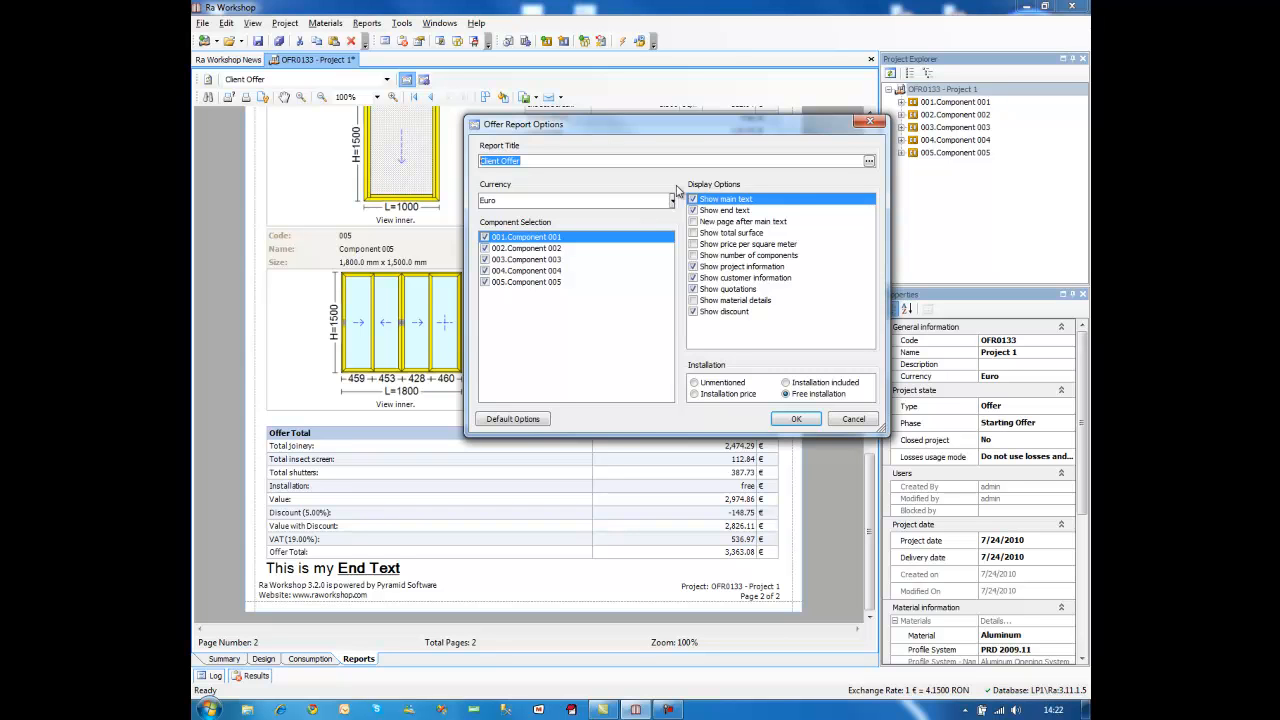
{"action": "left_click", "coordinate": [853, 419]}
{"action": "left_click", "coordinate": [387, 80]}
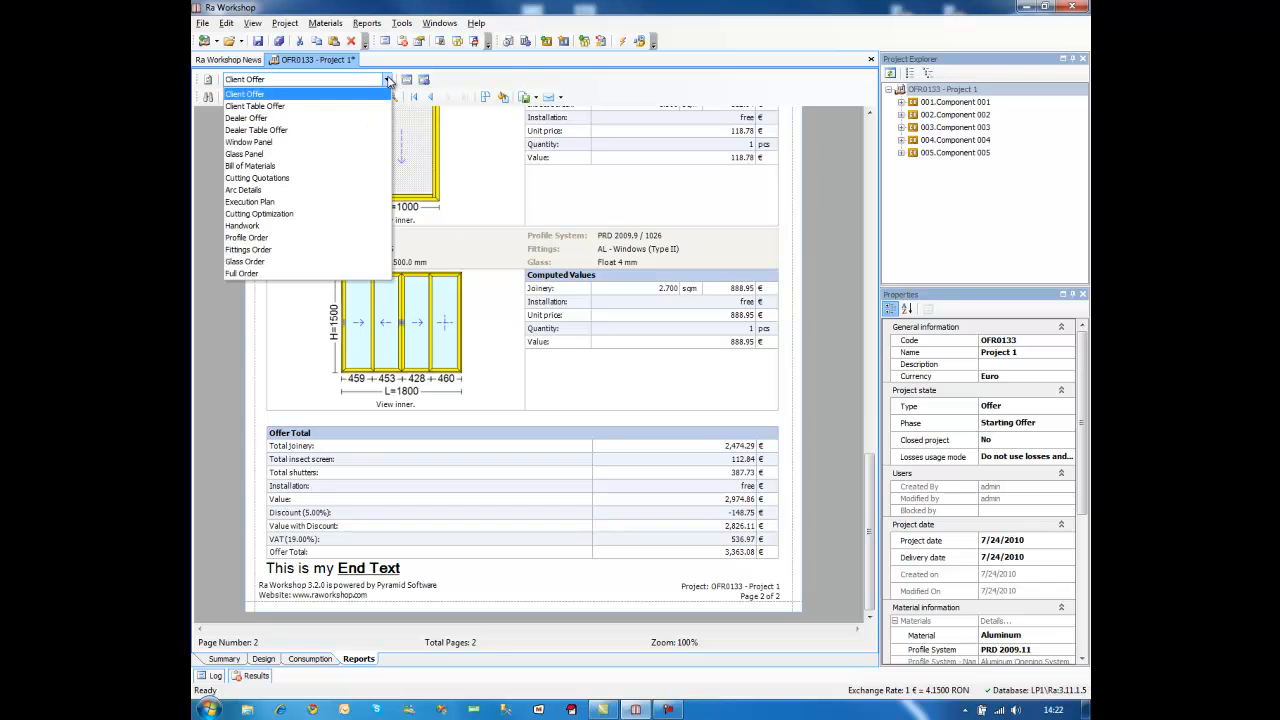
{"action": "left_click", "coordinate": [341, 118]}
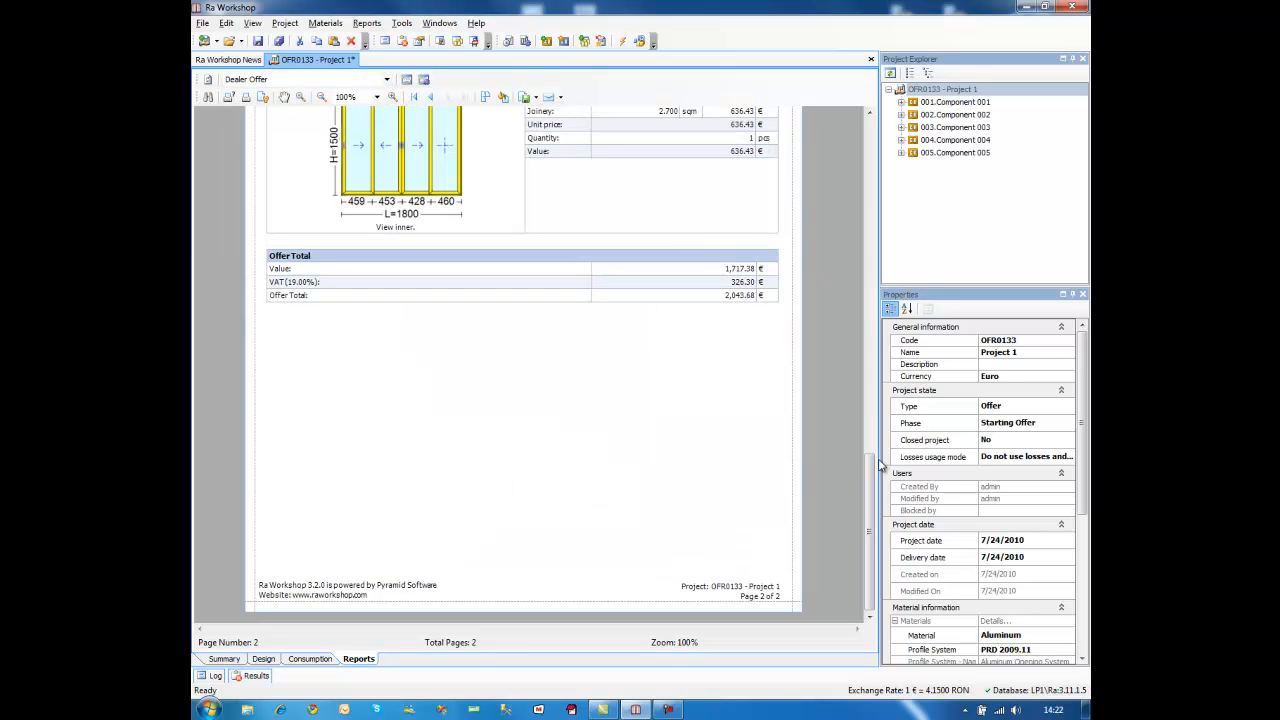
{"action": "left_click_drag", "start_coordinate": [869, 478], "coordinate": [890, 146]}
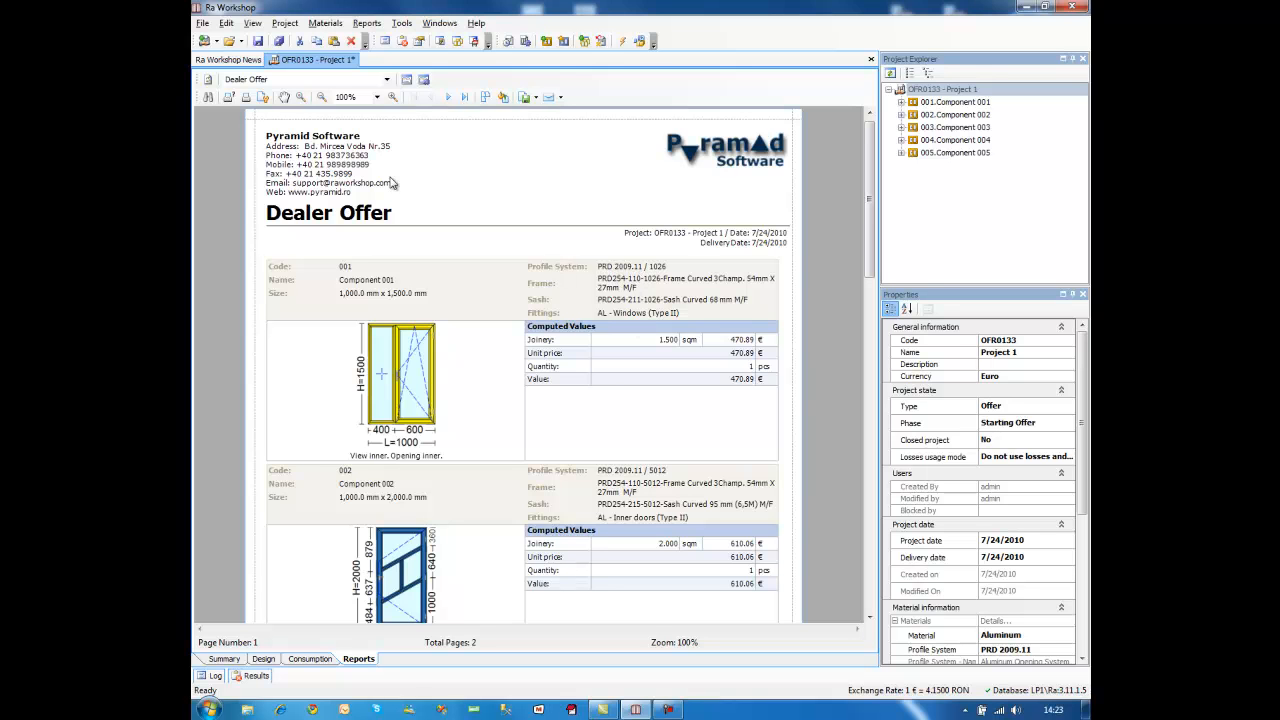
Step: Display the Window Panel report and look through the component drawings on both pages, returning to the first page
{"action": "left_click", "coordinate": [387, 80]}
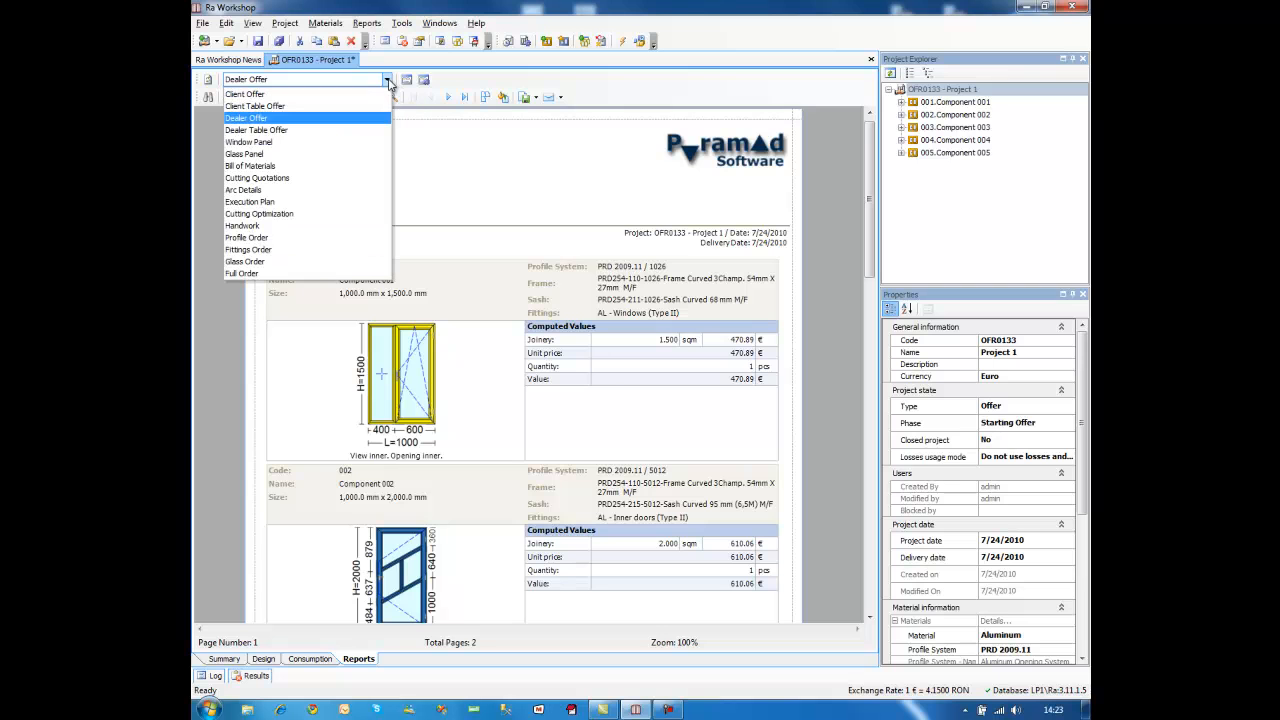
{"action": "left_click", "coordinate": [344, 145]}
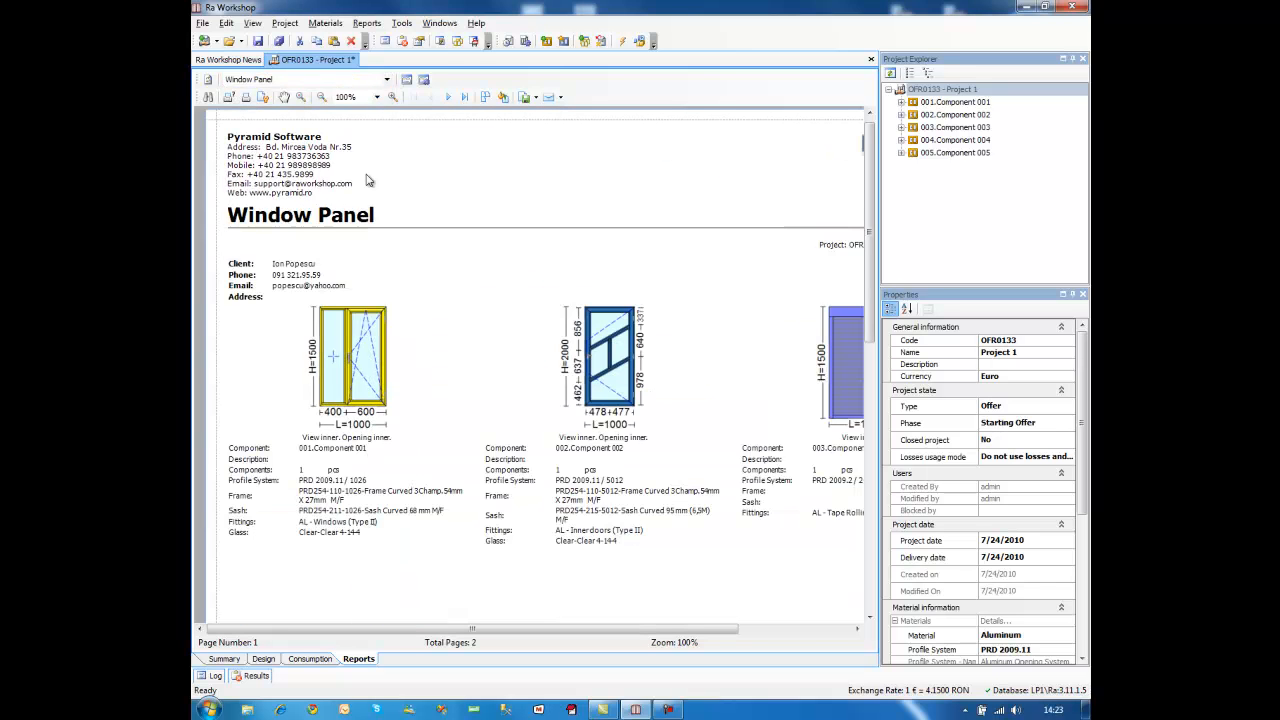
{"action": "mouse_move", "coordinate": [521, 633]}
{"action": "left_mouse_down"}
{"action": "mouse_move", "coordinate": [677, 630]}
{"action": "mouse_move", "coordinate": [534, 628]}
{"action": "left_mouse_up"}
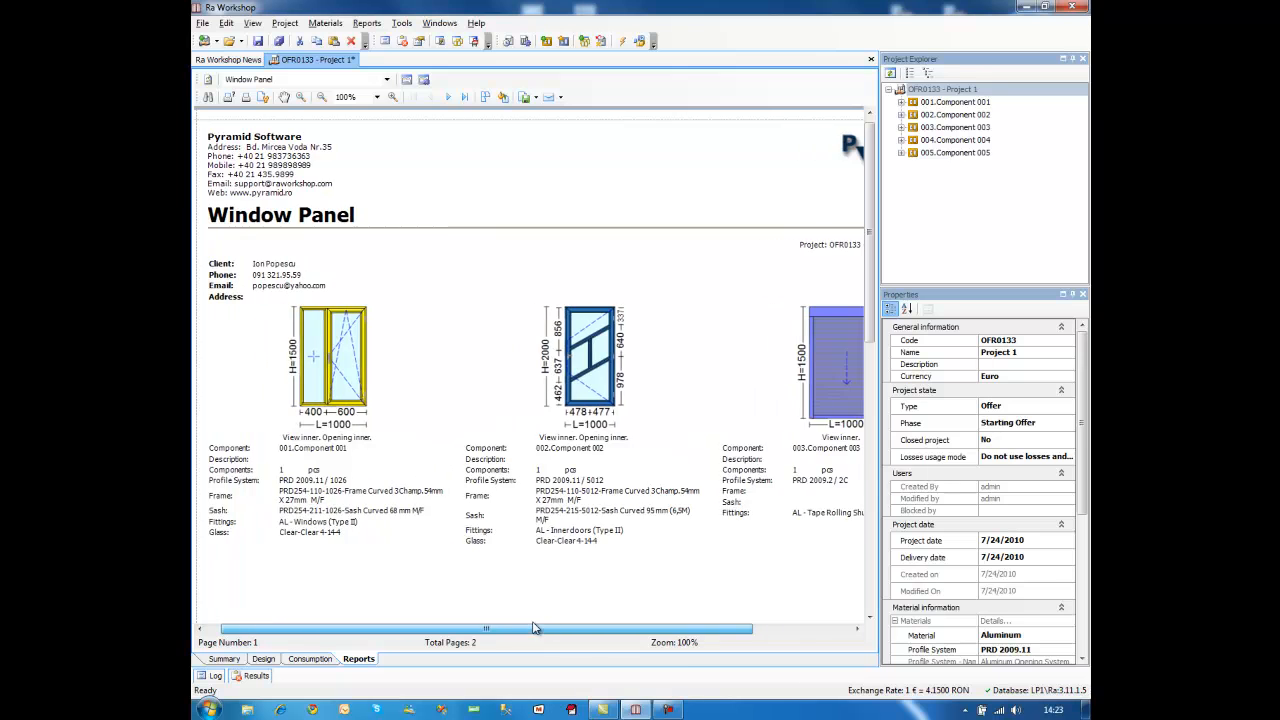
{"action": "left_click", "coordinate": [448, 97]}
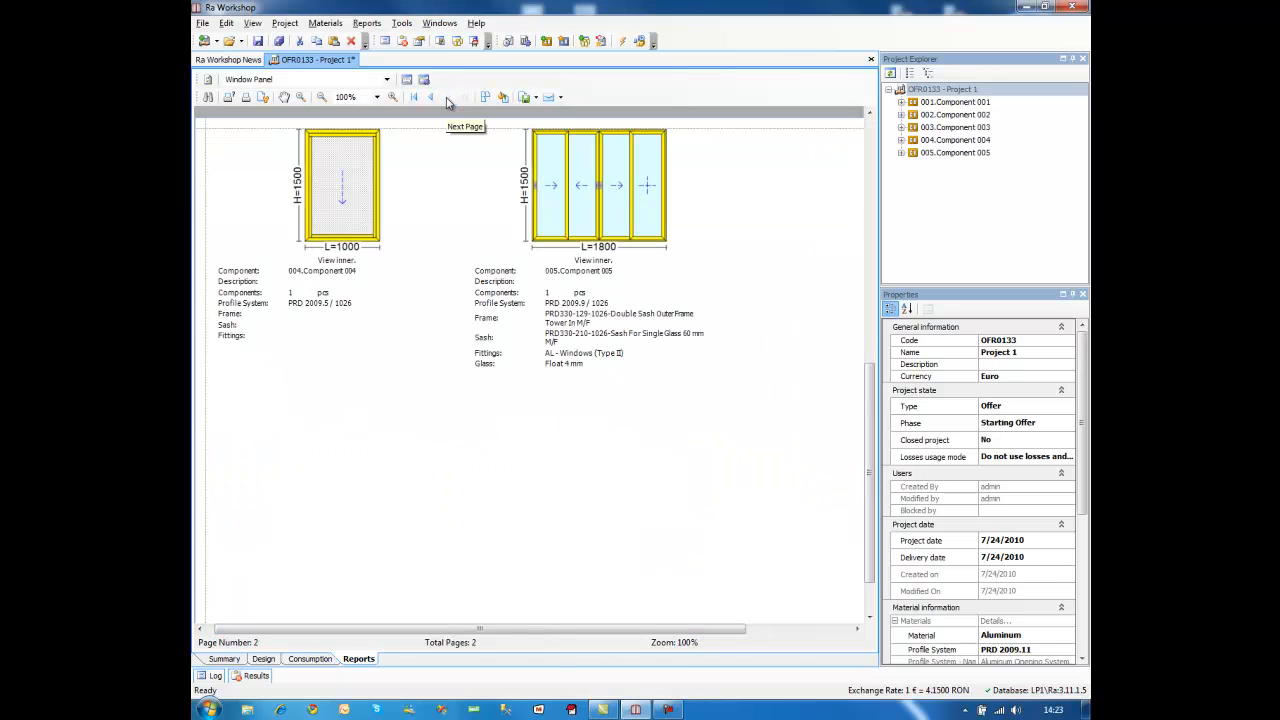
{"action": "left_click", "coordinate": [431, 97]}
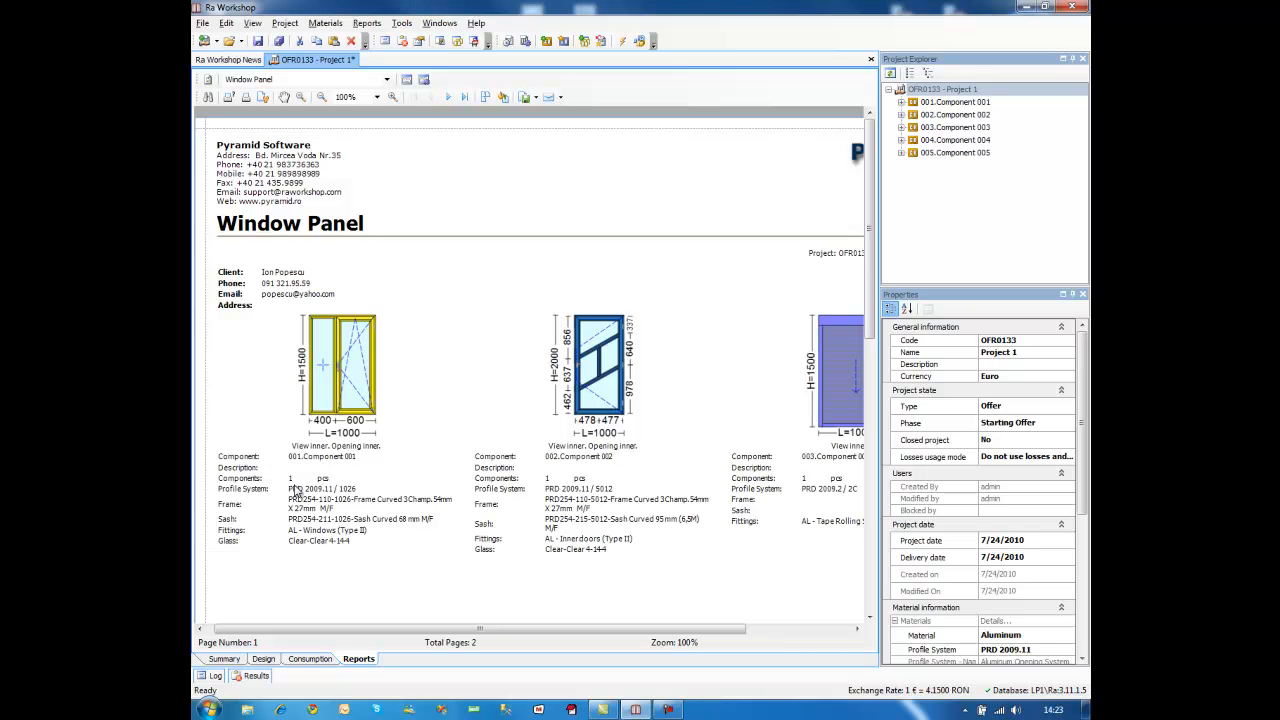
{"action": "mouse_move", "coordinate": [478, 630]}
{"action": "left_mouse_down"}
{"action": "mouse_move", "coordinate": [613, 642]}
{"action": "mouse_move", "coordinate": [480, 617]}
{"action": "left_mouse_up"}
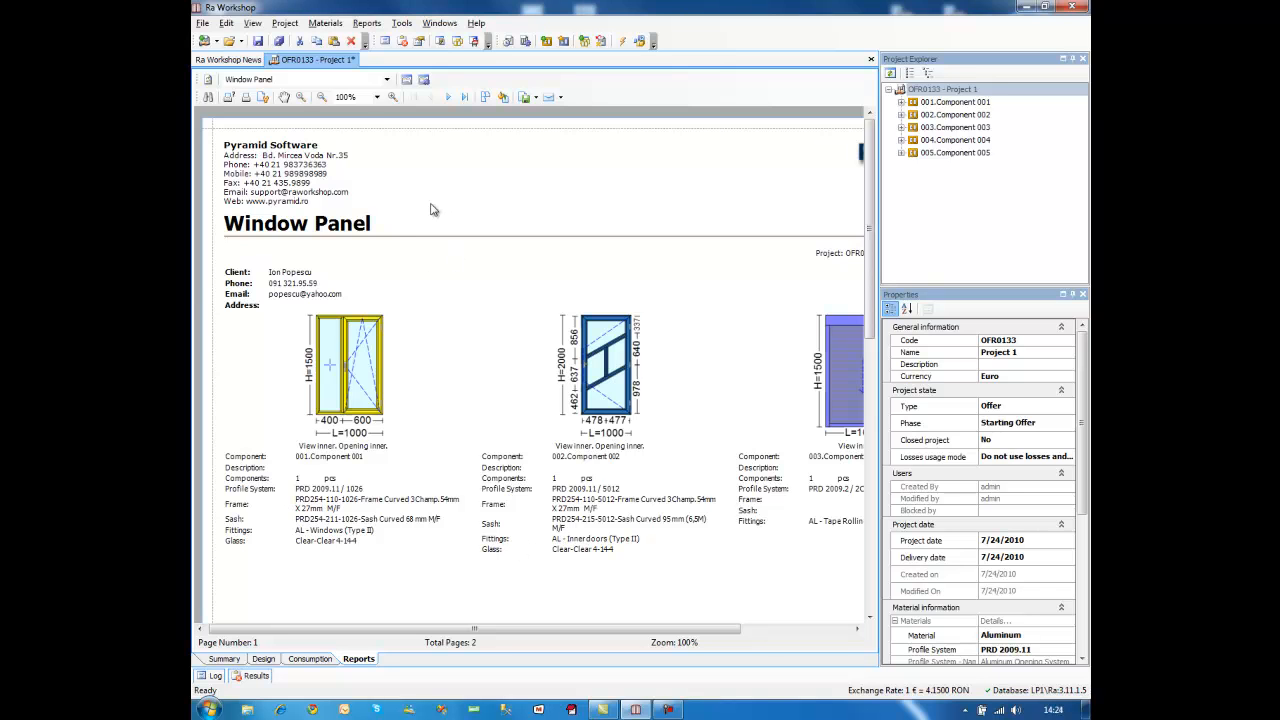
Step: Display the Bill of Materials report and review its material sections through to the total consumption, returning to the first page
{"action": "left_click", "coordinate": [367, 82]}
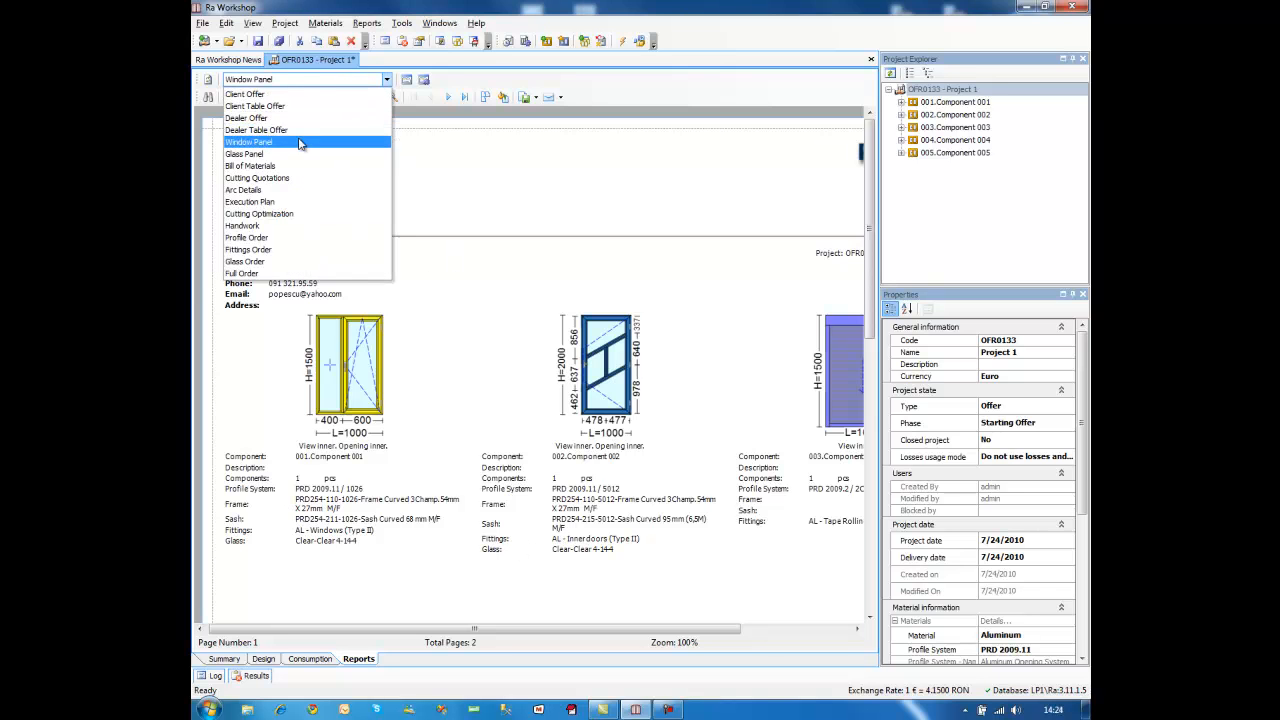
{"action": "left_click", "coordinate": [281, 168]}
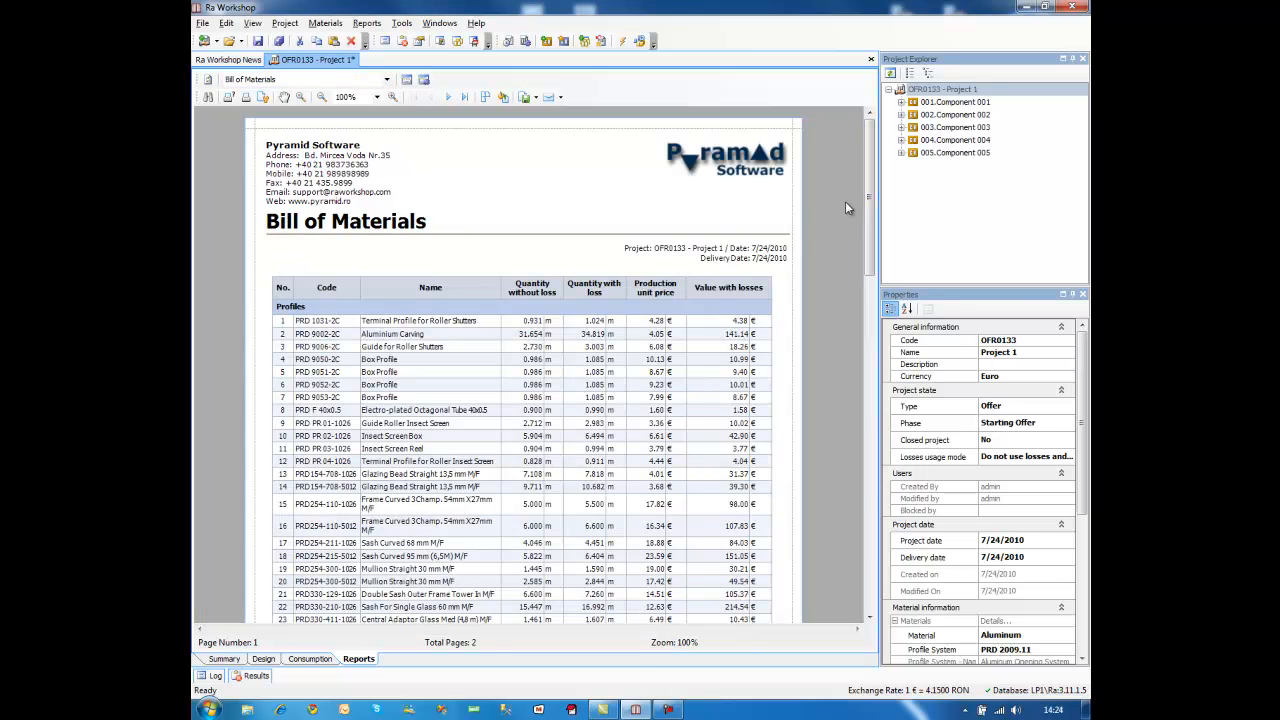
{"action": "left_click_drag", "start_coordinate": [870, 202], "coordinate": [871, 221]}
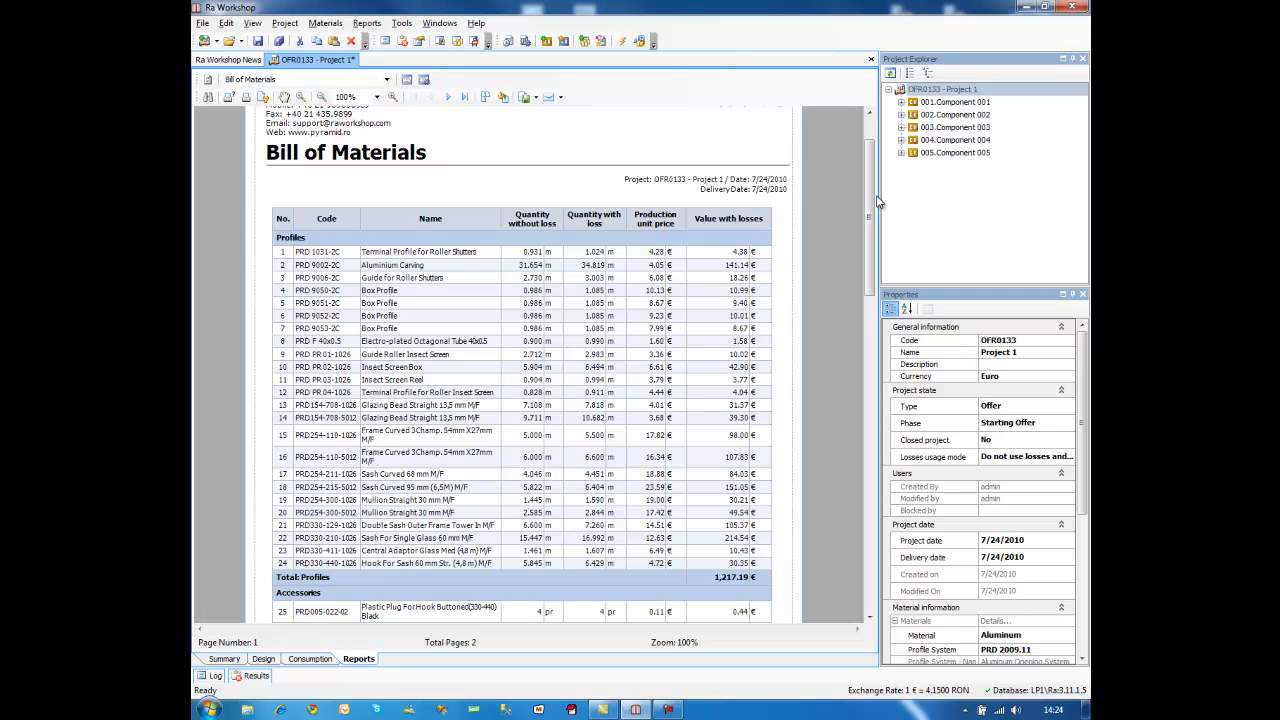
{"action": "left_click_drag", "start_coordinate": [874, 190], "coordinate": [830, 175]}
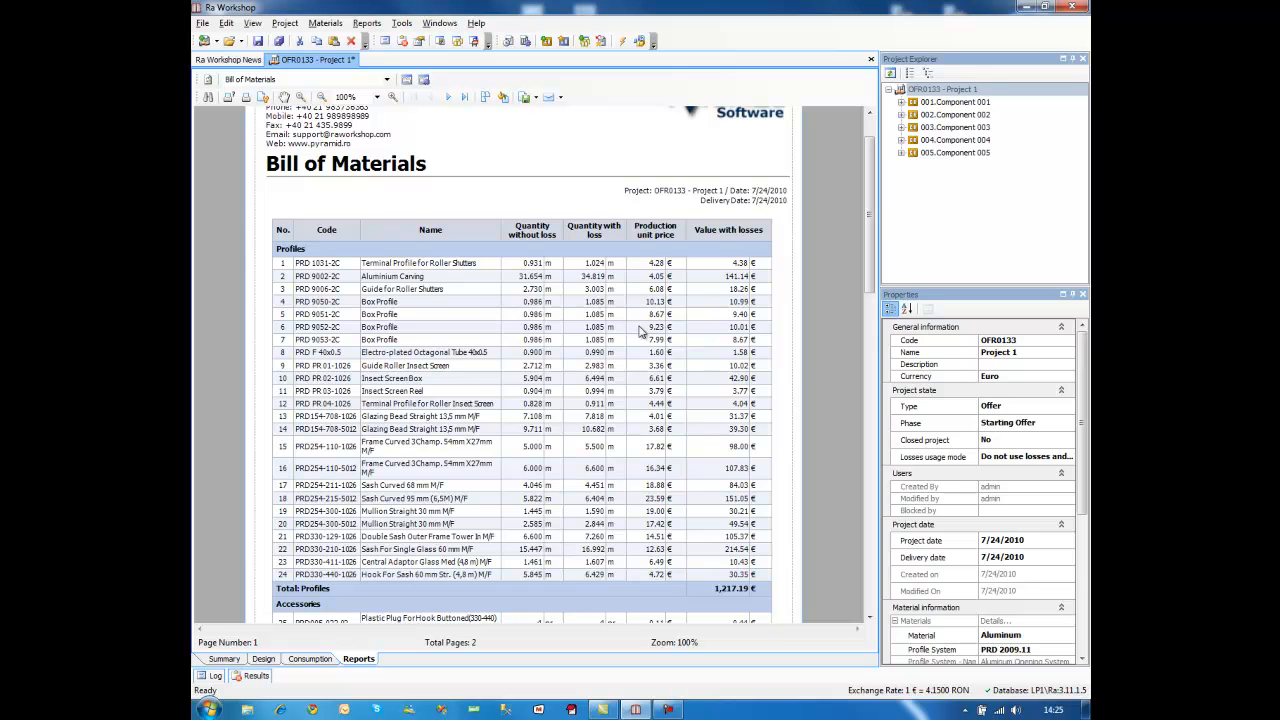
{"action": "scroll", "coordinate": [632, 328], "scroll_direction": "down", "scroll_amount": 5}
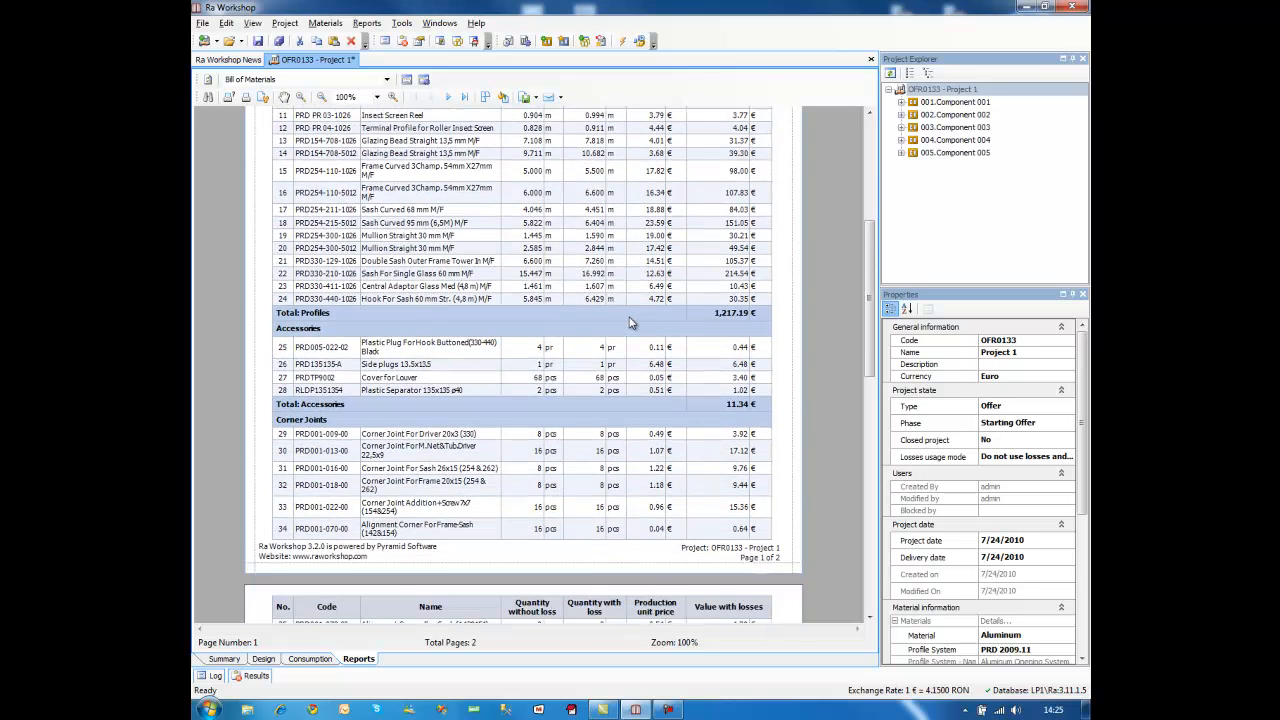
{"action": "scroll", "coordinate": [622, 310], "scroll_direction": "down", "scroll_amount": 5}
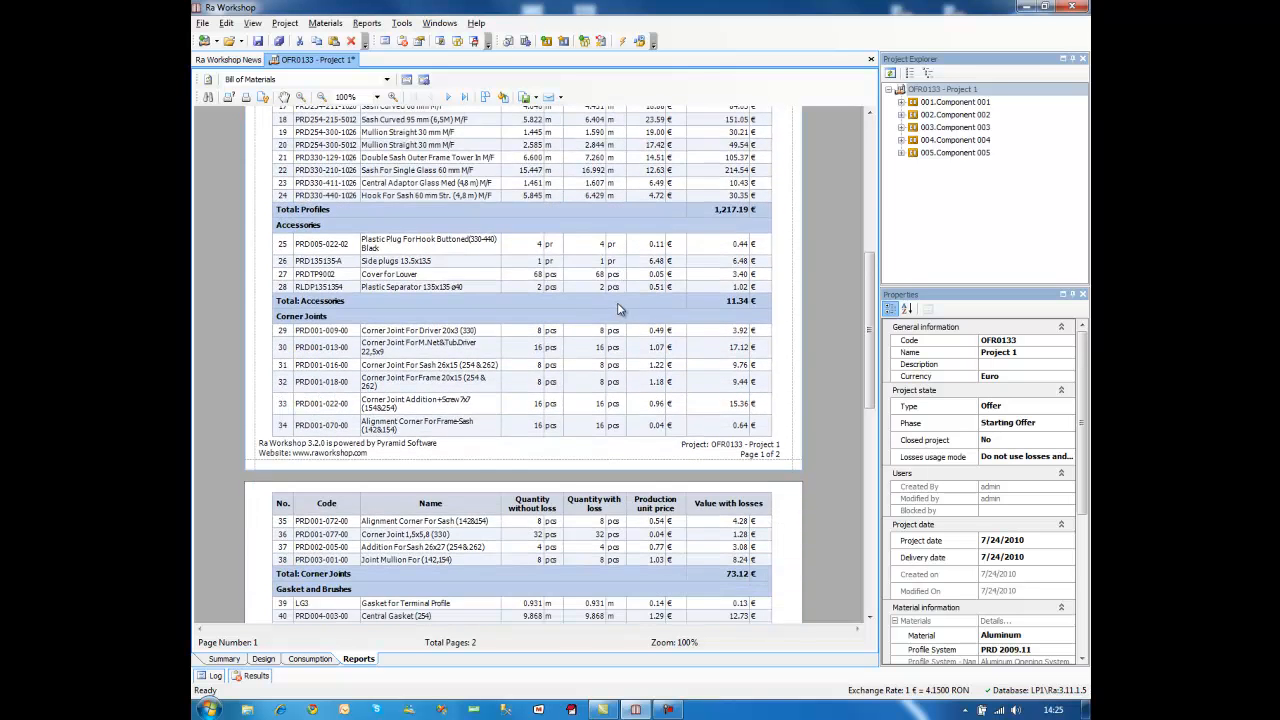
{"action": "scroll", "coordinate": [632, 318], "scroll_direction": "down", "scroll_amount": 6}
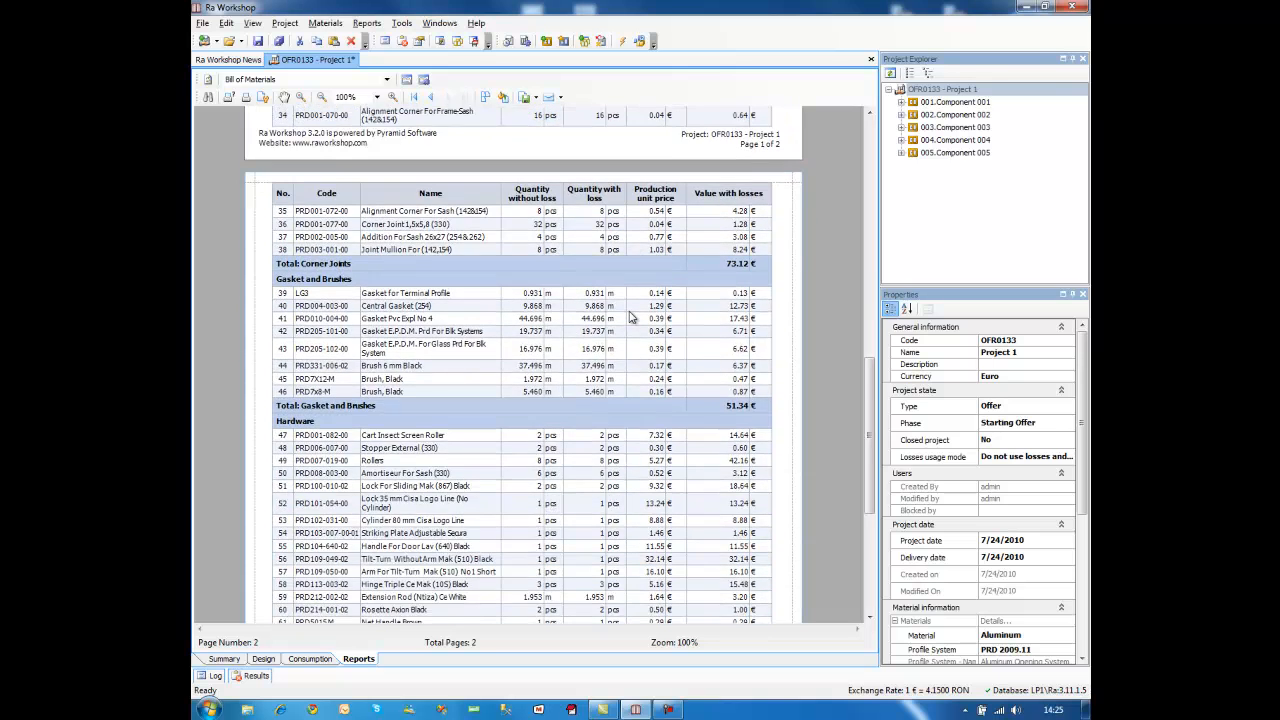
{"action": "scroll", "coordinate": [632, 320], "scroll_direction": "down", "scroll_amount": 1}
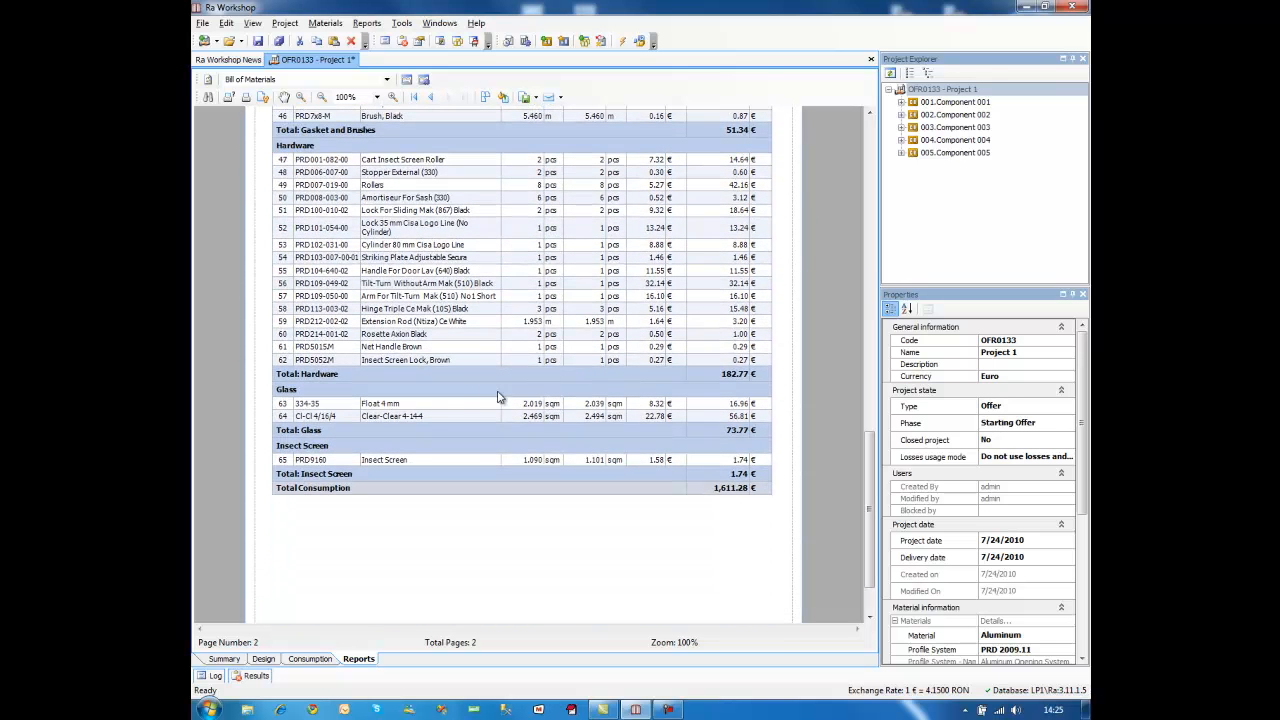
{"action": "scroll", "coordinate": [553, 393], "scroll_direction": "up", "scroll_amount": 5}
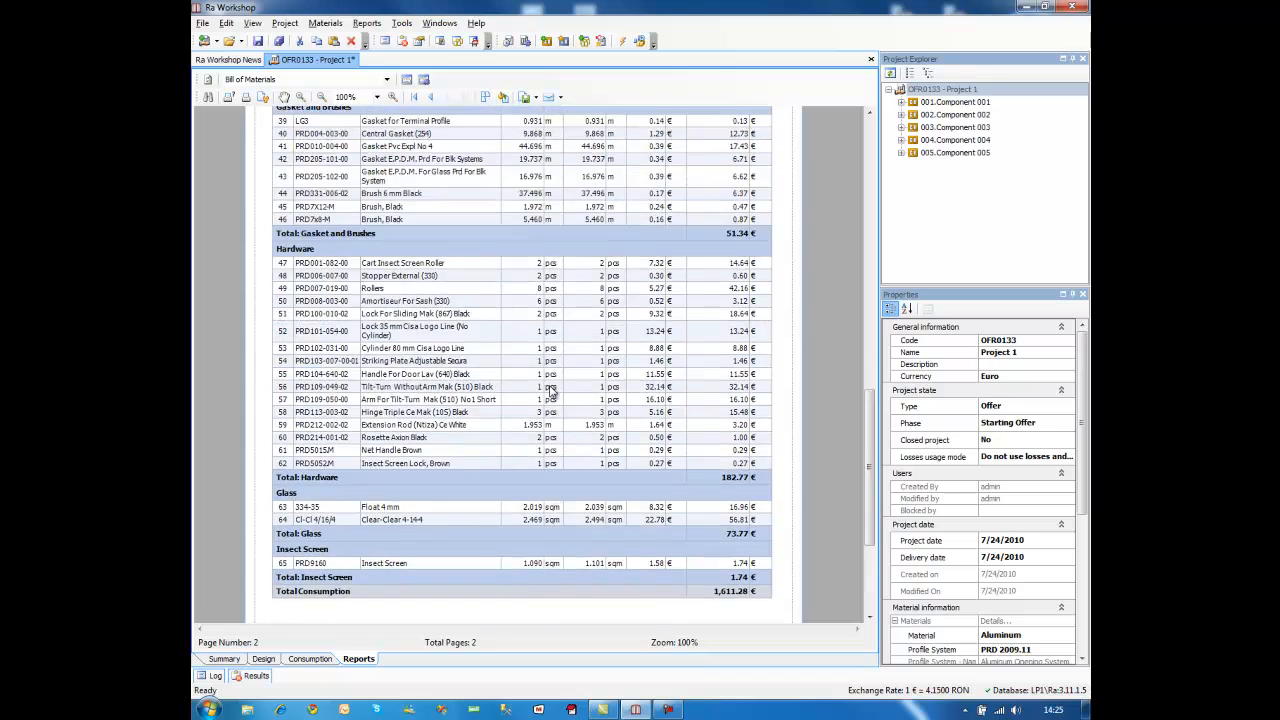
{"action": "scroll", "coordinate": [553, 393], "scroll_direction": "up", "scroll_amount": 1}
{"action": "left_click_drag", "start_coordinate": [869, 367], "coordinate": [853, 209]}
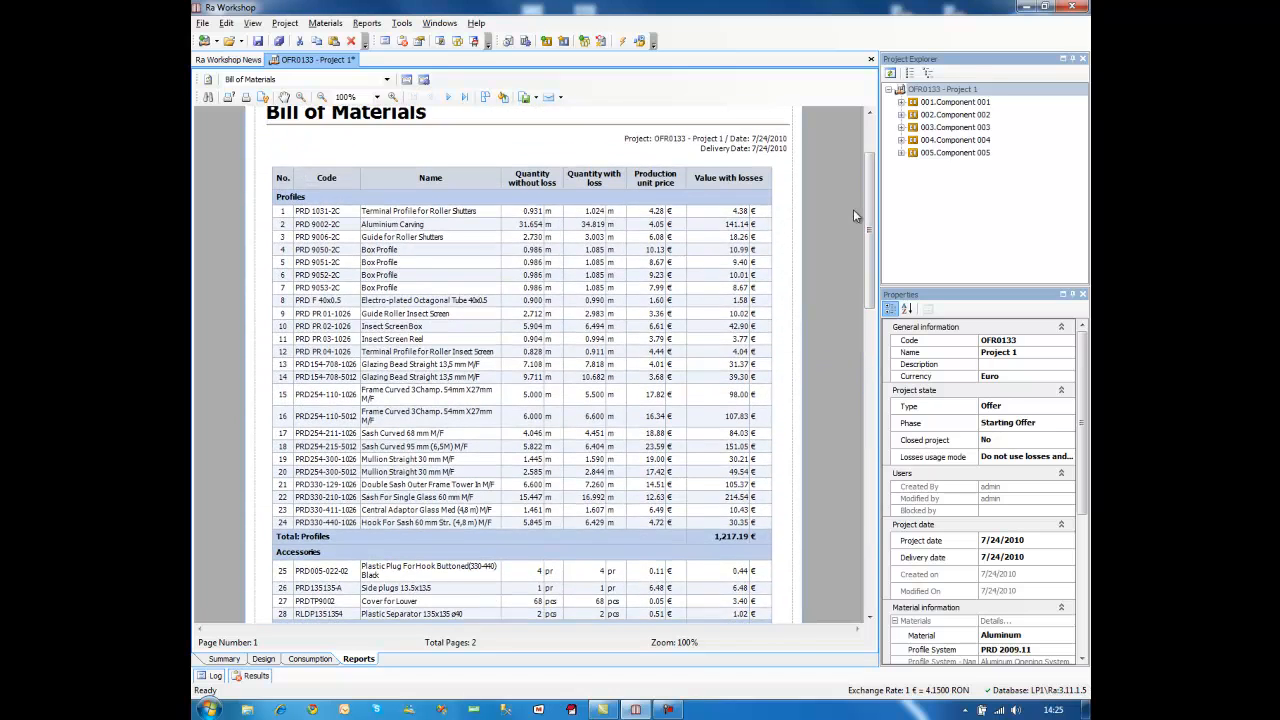
Step: Display the Cutting Quotations report and review the cut dimensions and angles from the profiles through to the insect screen
{"action": "left_click", "coordinate": [386, 79]}
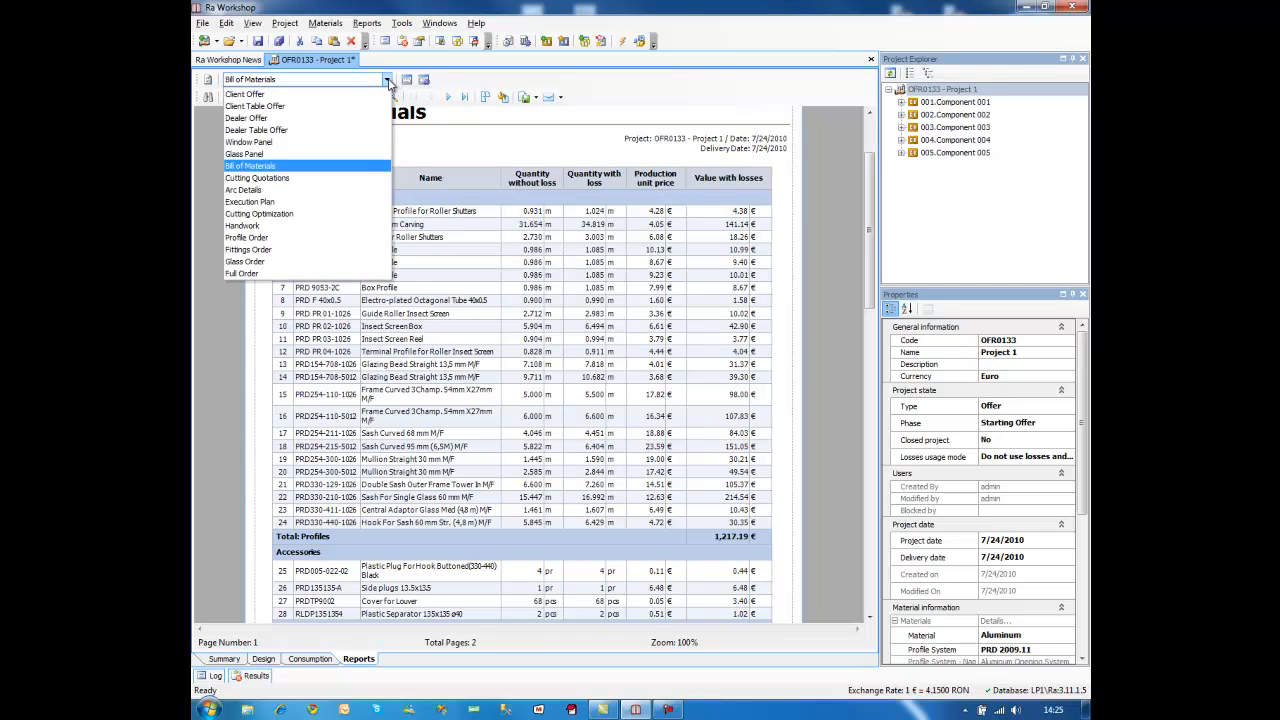
{"action": "left_click", "coordinate": [264, 179]}
{"action": "left_click_drag", "start_coordinate": [870, 212], "coordinate": [869, 207]}
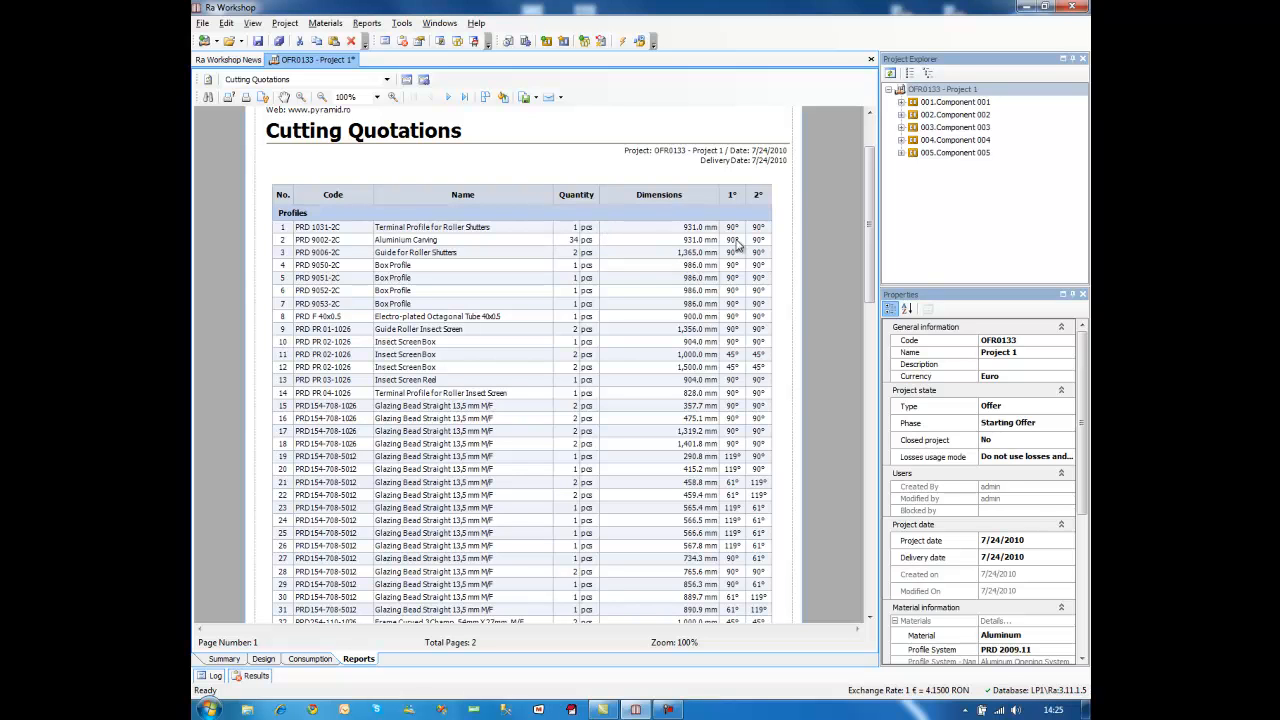
{"action": "left_click_drag", "start_coordinate": [869, 222], "coordinate": [871, 386]}
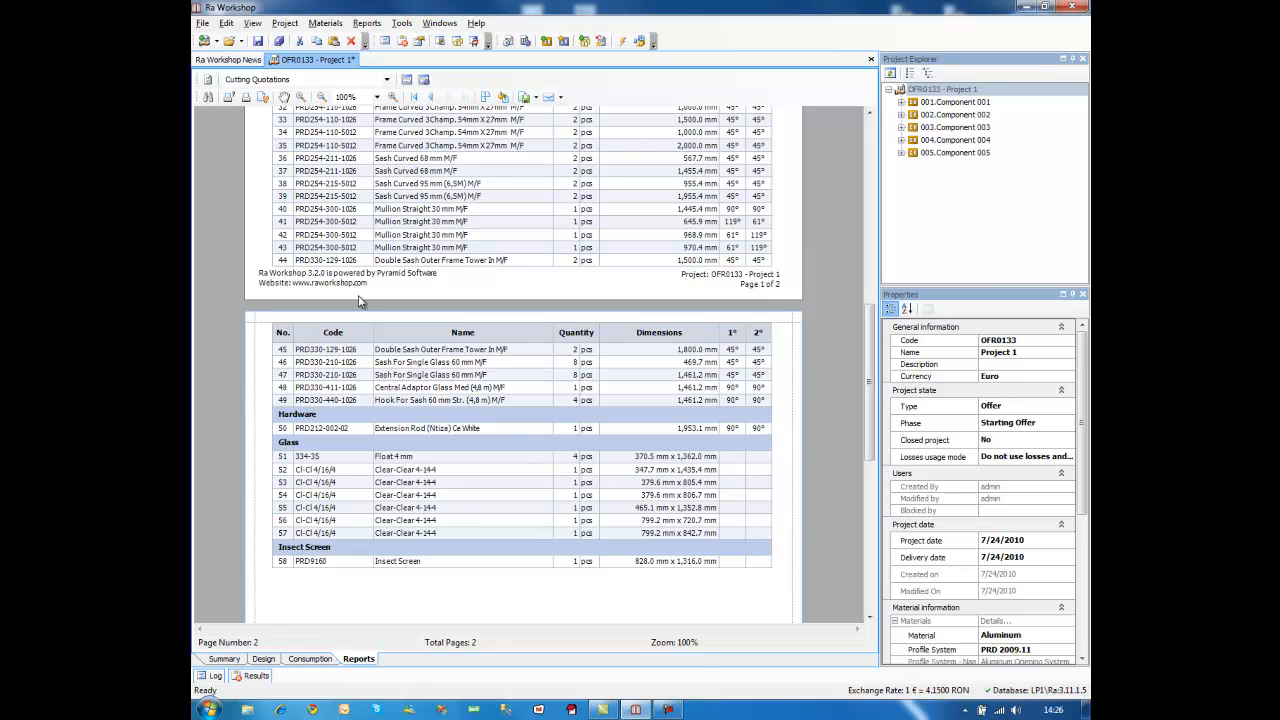
Step: Add a sixth component with a rectangle-with-arc frame, fit a double wing in its glass, and return to the project level
{"action": "left_click", "coordinate": [347, 83]}
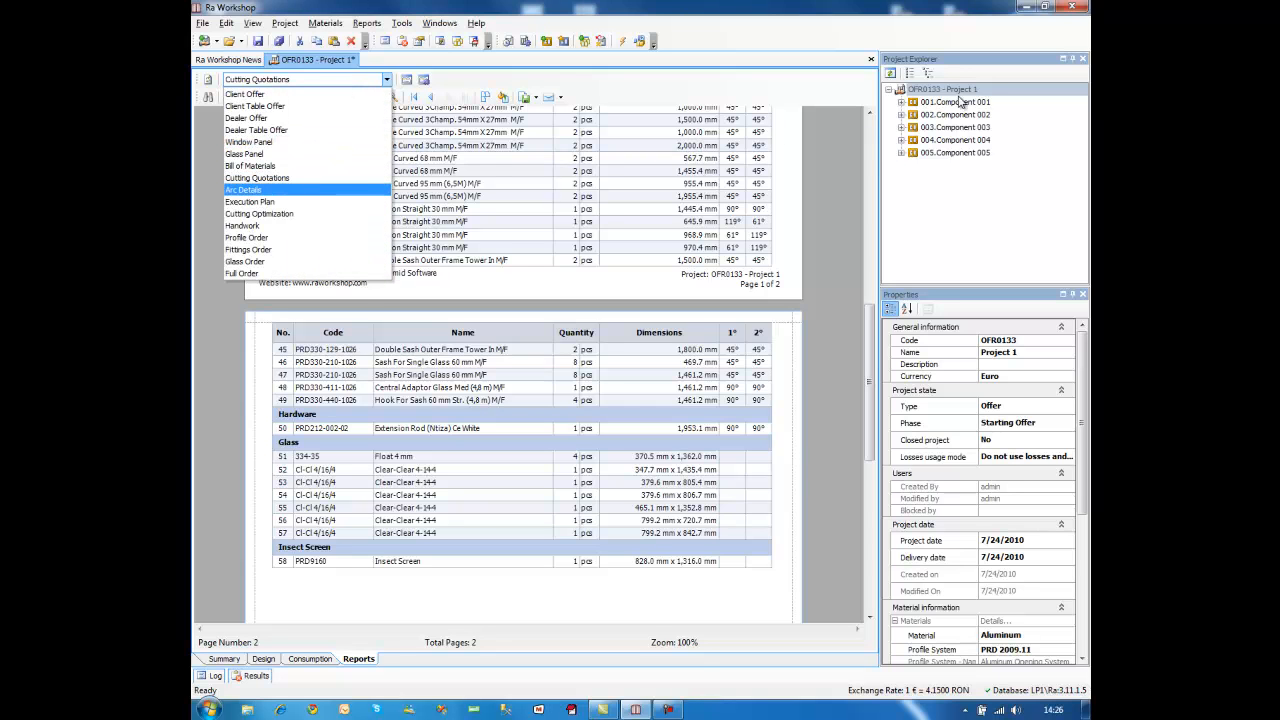
{"action": "left_click", "coordinate": [924, 93]}
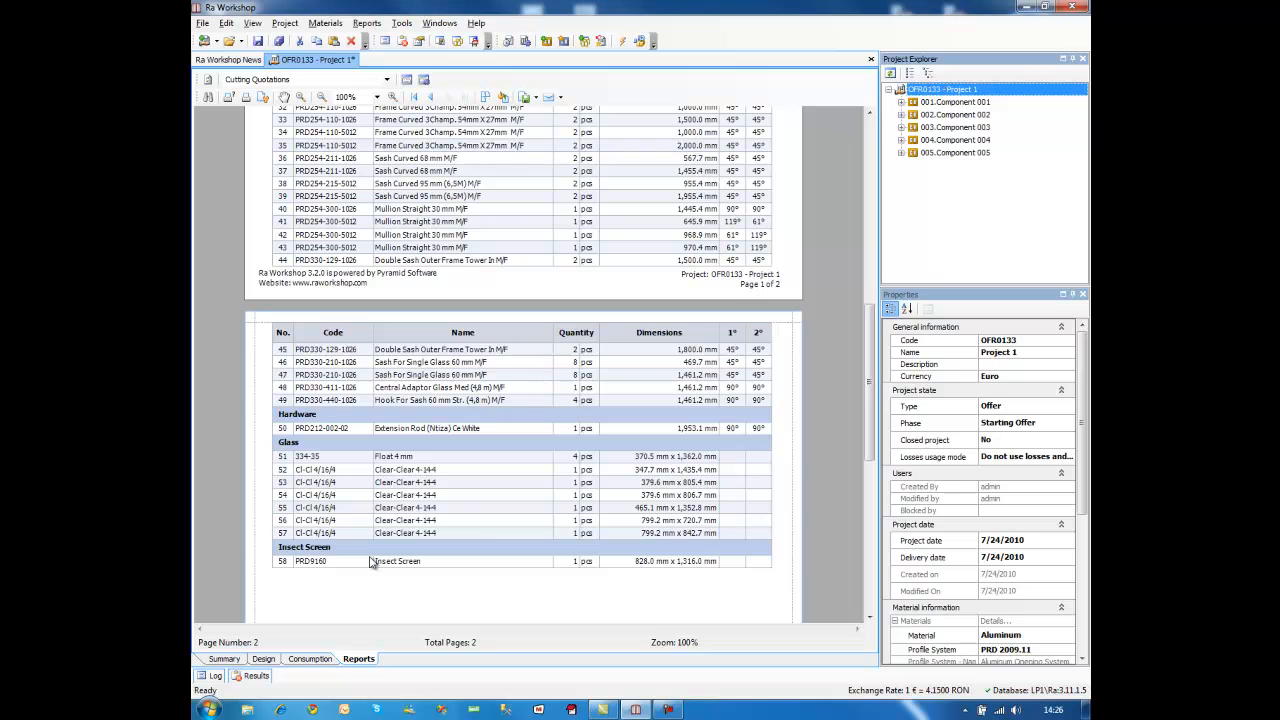
{"action": "left_click", "coordinate": [265, 659]}
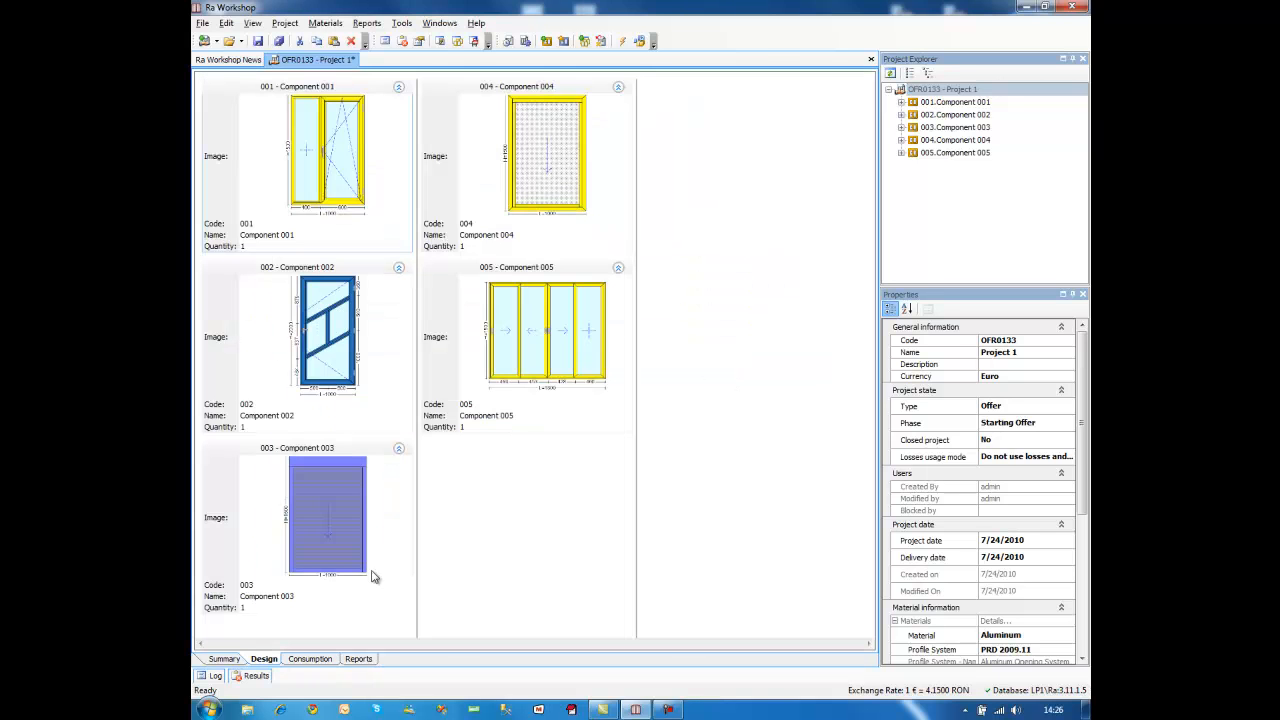
{"action": "left_click", "coordinate": [546, 41]}
{"action": "left_click", "coordinate": [229, 136]}
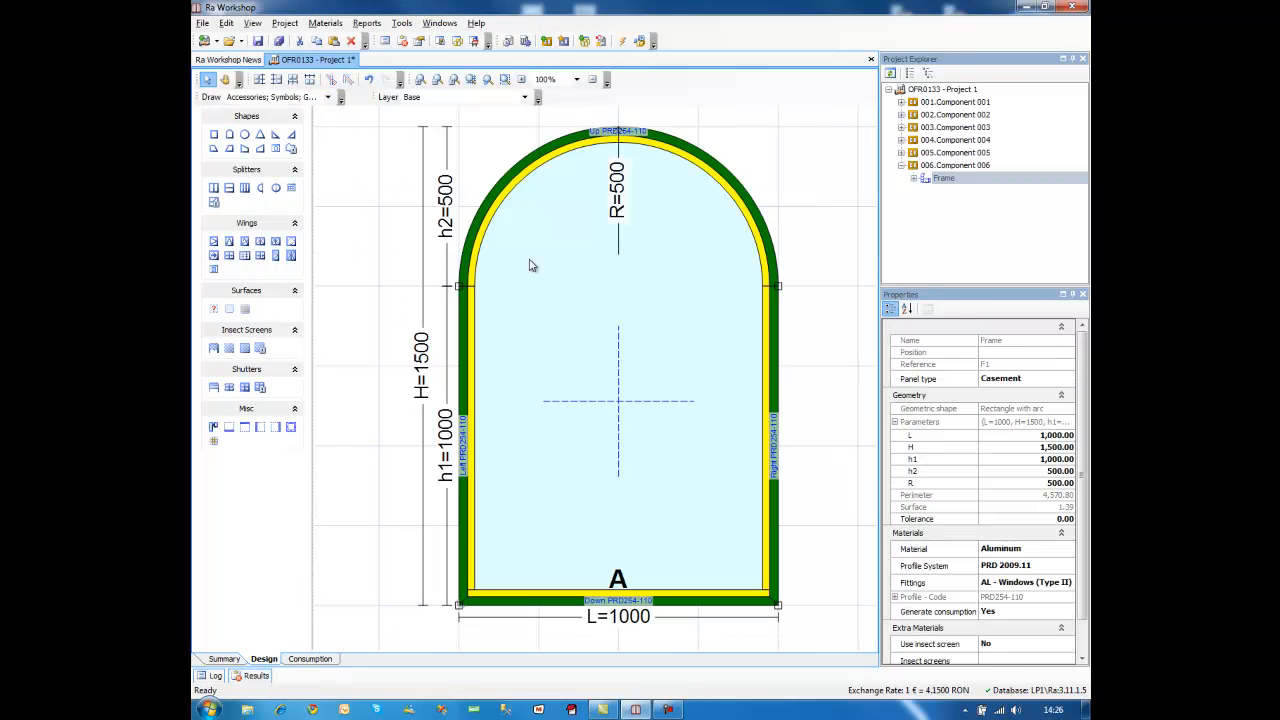
{"action": "left_click", "coordinate": [603, 283]}
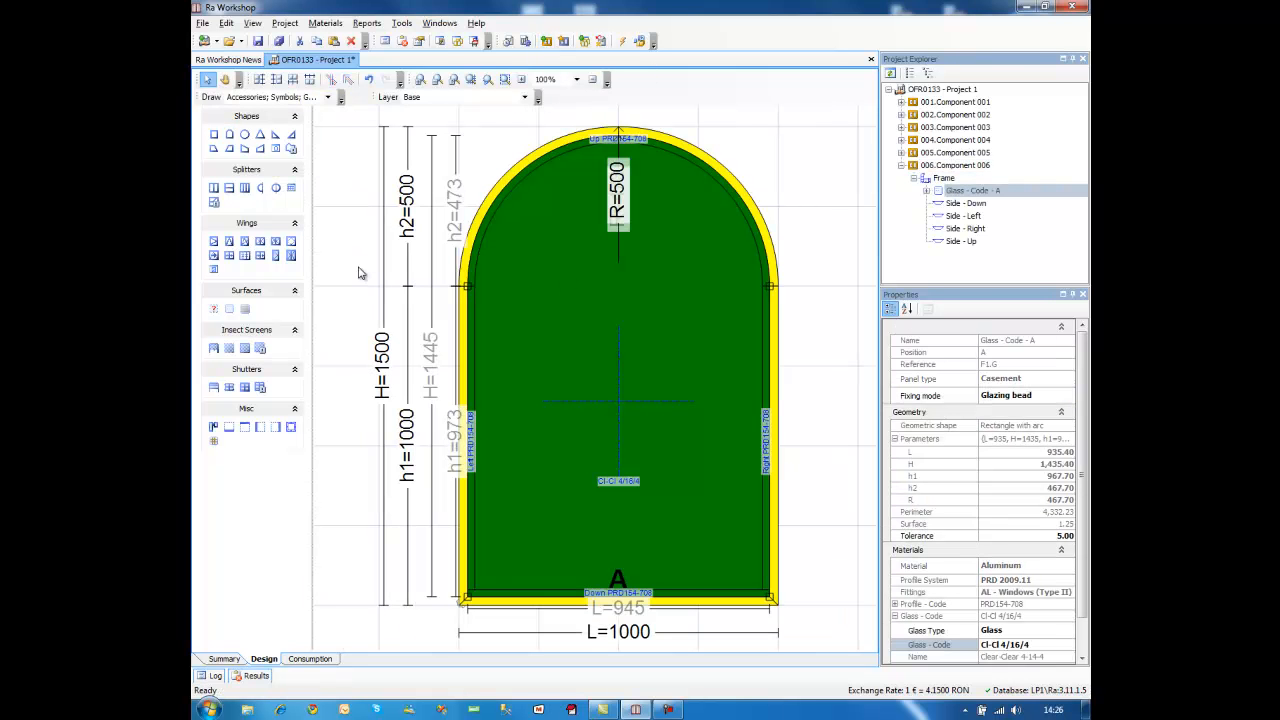
{"action": "left_click", "coordinate": [260, 241]}
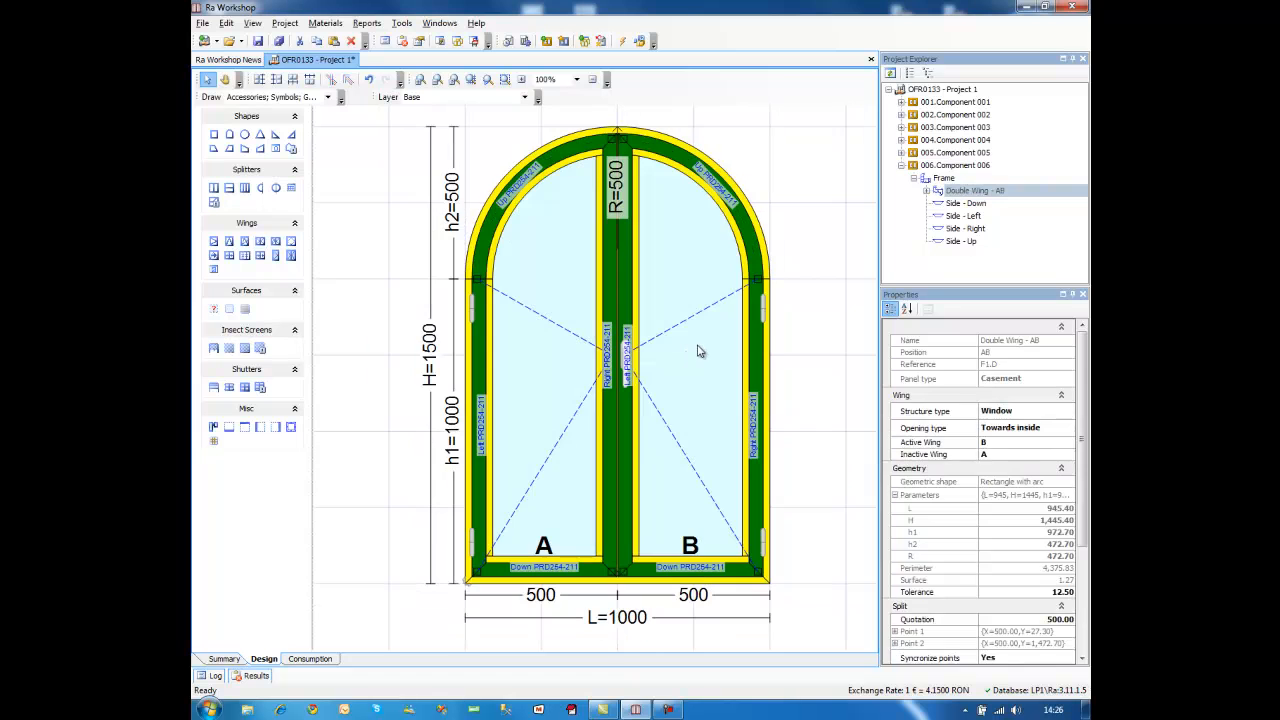
{"action": "left_click", "coordinate": [935, 90]}
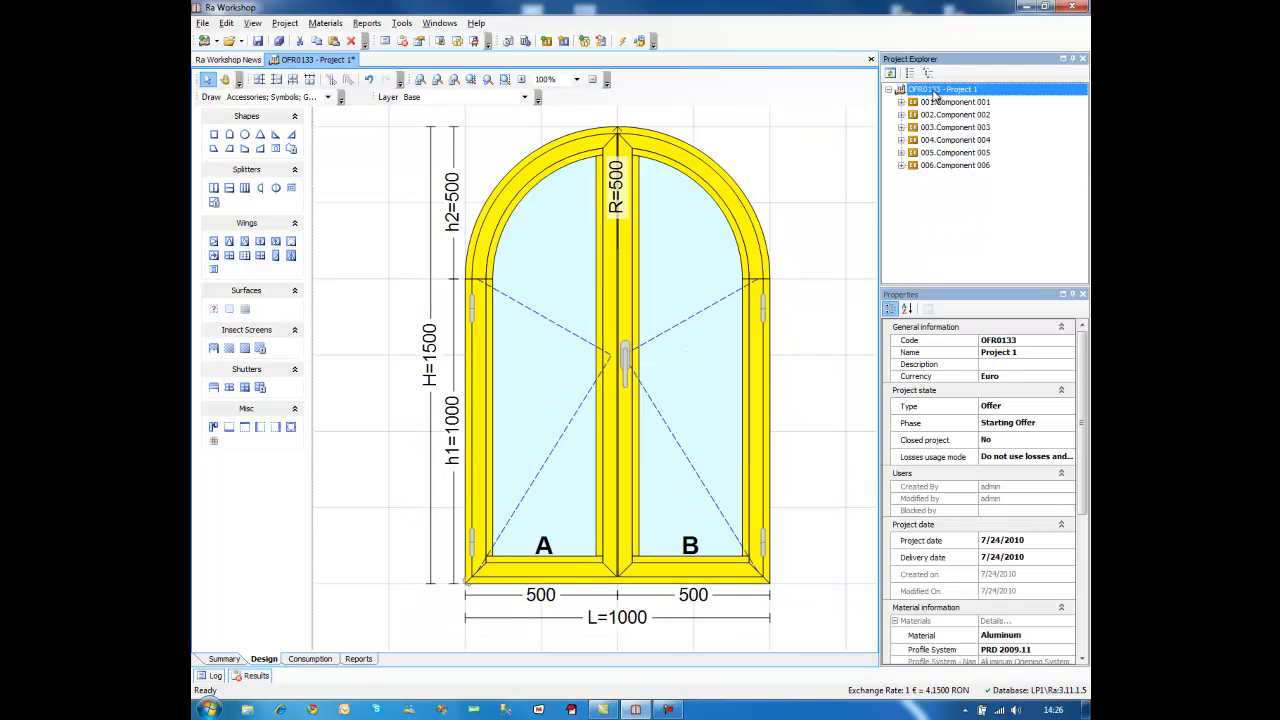
{"action": "left_click", "coordinate": [367, 23]}
{"action": "mouse_move", "coordinate": [424, 72]}
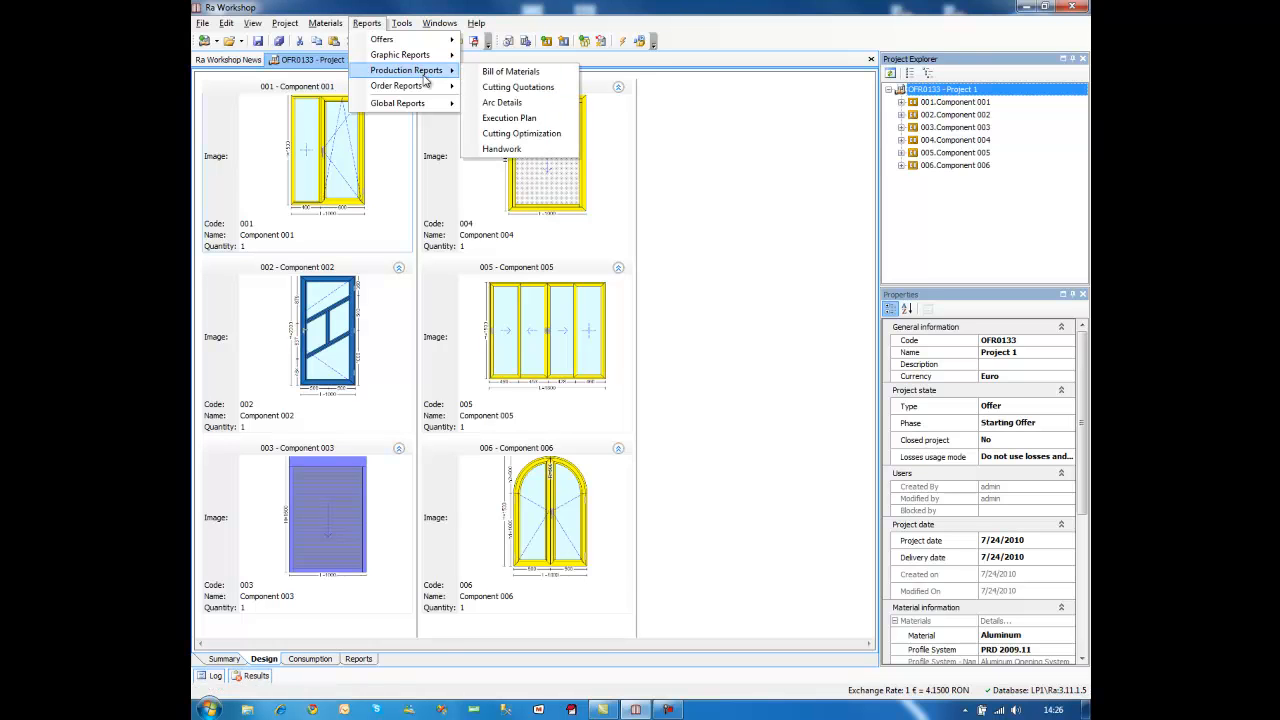
{"action": "left_click", "coordinate": [576, 517]}
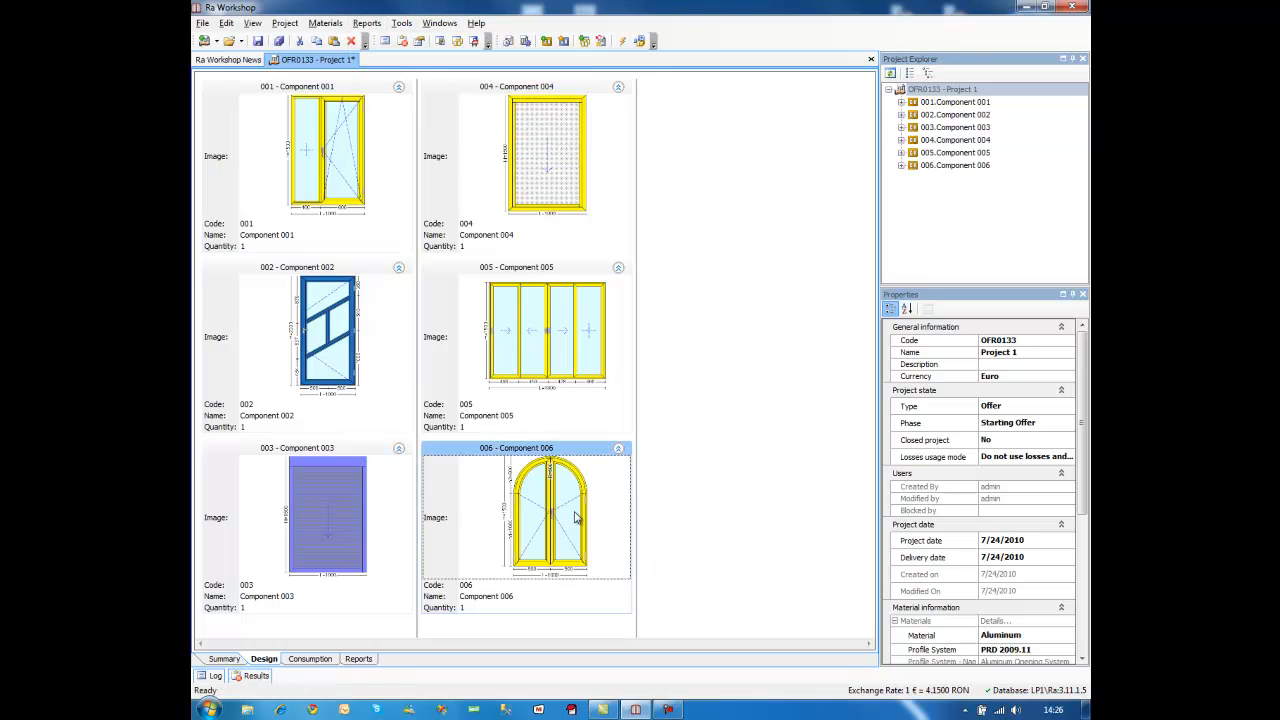
Step: Set the project's default material to PVC in its summary
{"action": "left_click", "coordinate": [226, 660]}
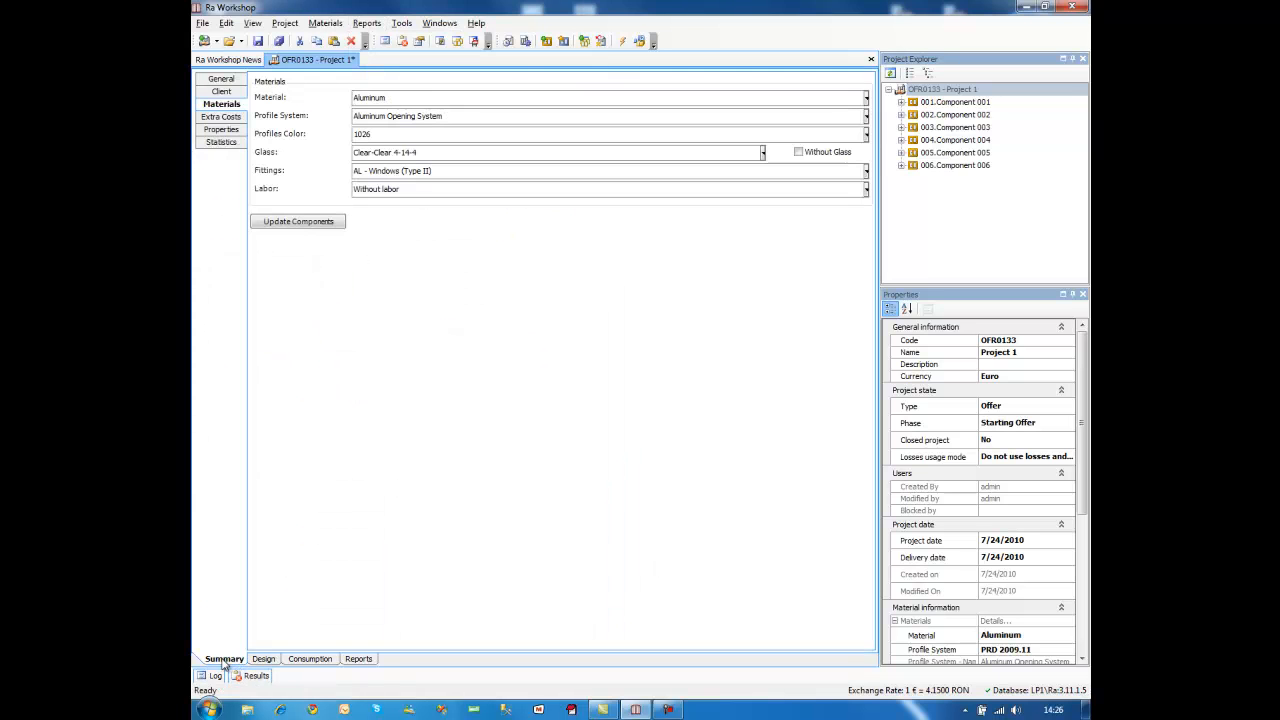
{"action": "left_click", "coordinate": [396, 99]}
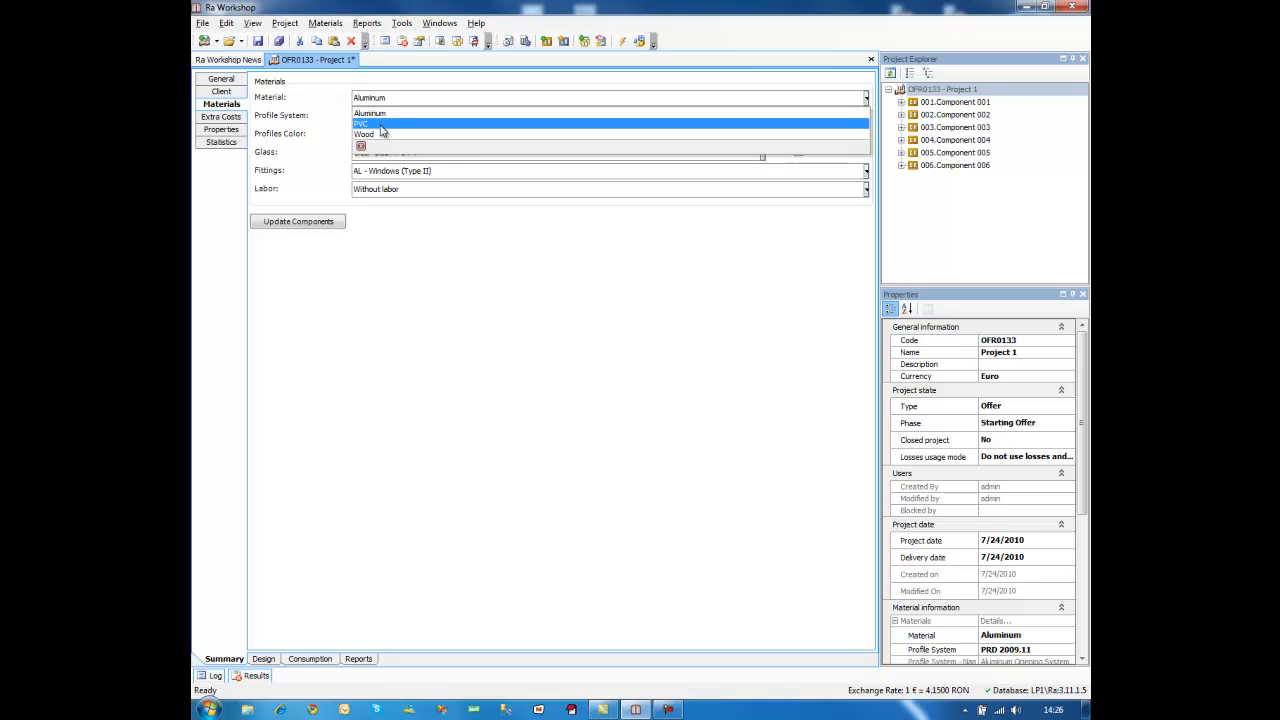
{"action": "left_click", "coordinate": [381, 124]}
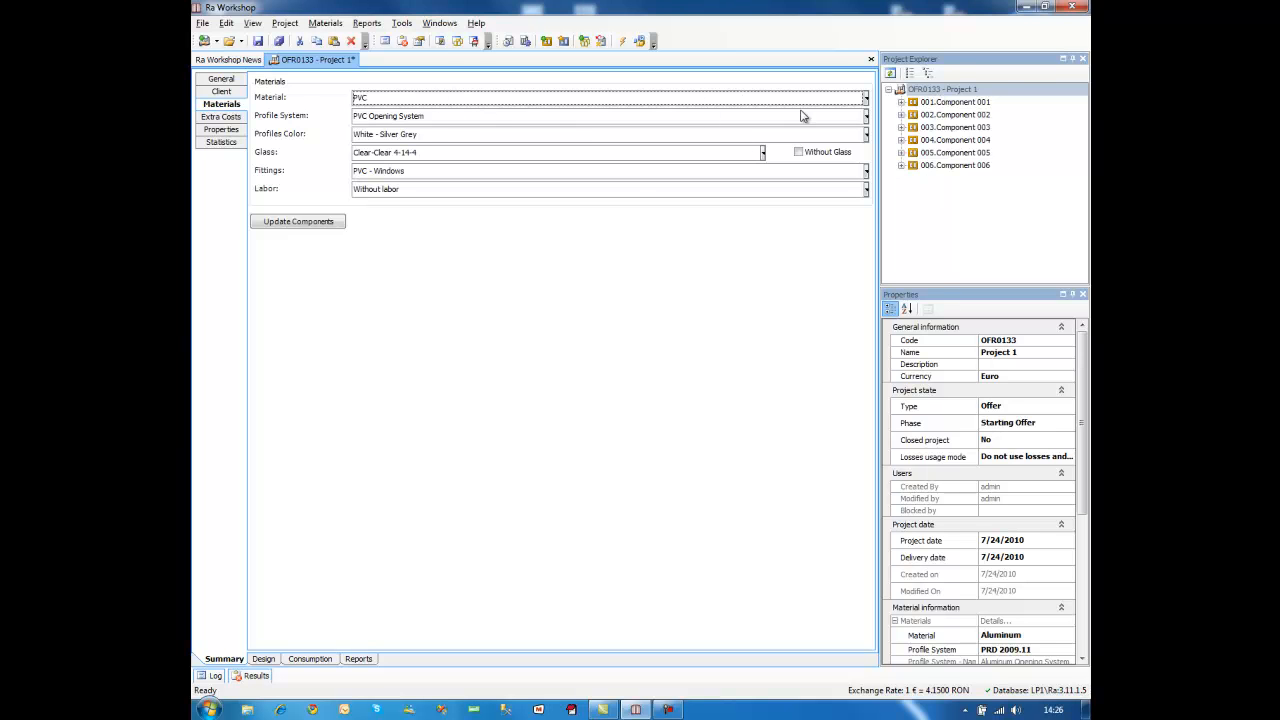
Step: Change Component 006's material to PVC and its profile color to Golden Oak - Golden Oak
{"action": "left_click", "coordinate": [946, 167]}
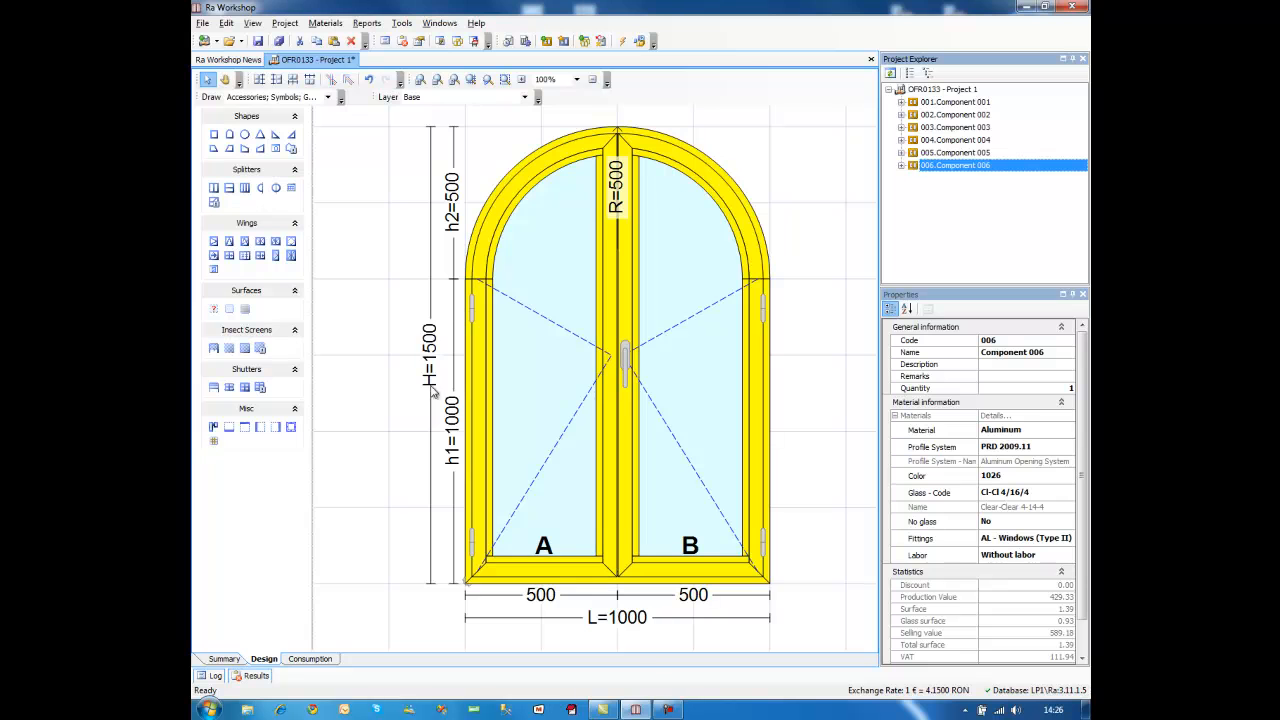
{"action": "left_click", "coordinate": [229, 660]}
{"action": "left_click", "coordinate": [404, 99]}
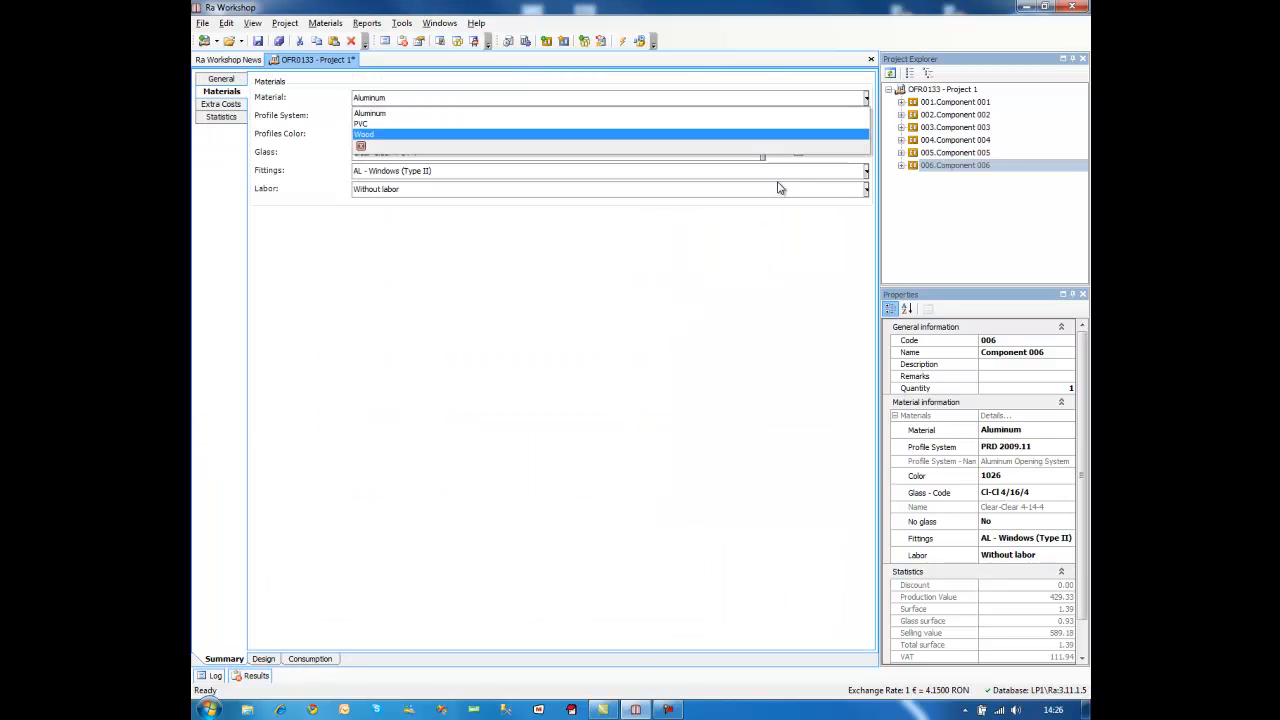
{"action": "left_click", "coordinate": [390, 123]}
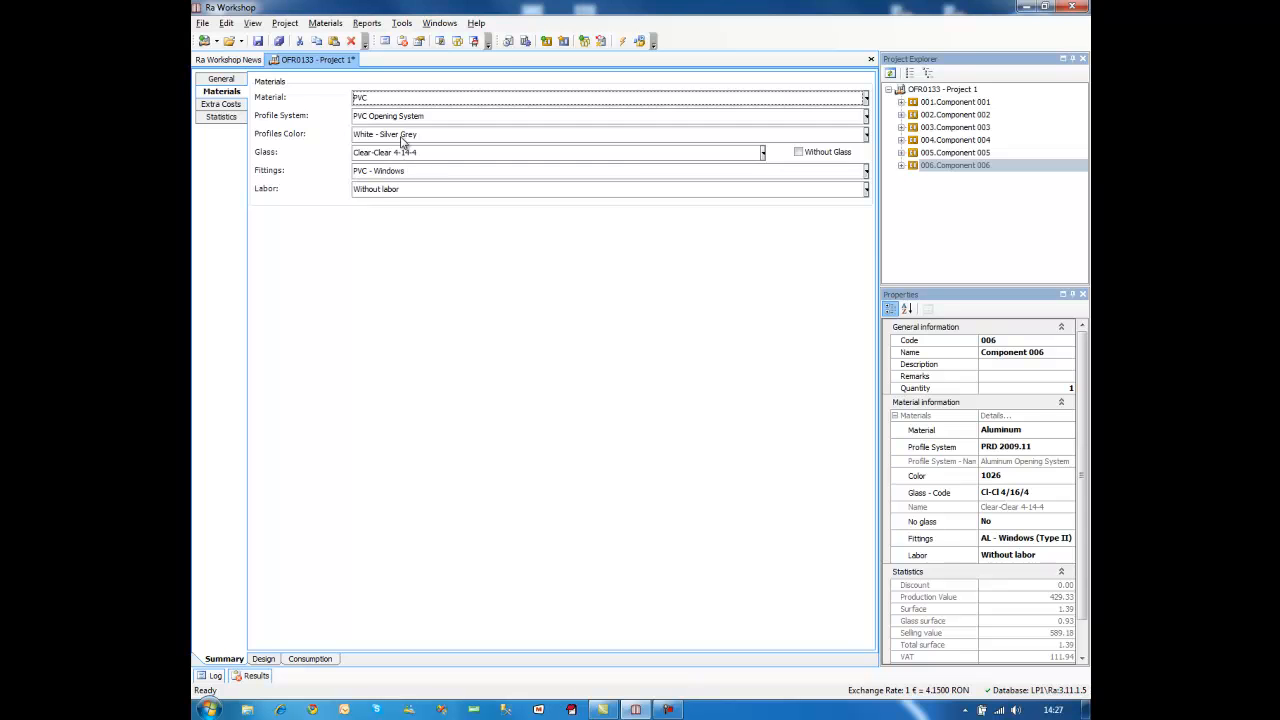
{"action": "left_click", "coordinate": [404, 136]}
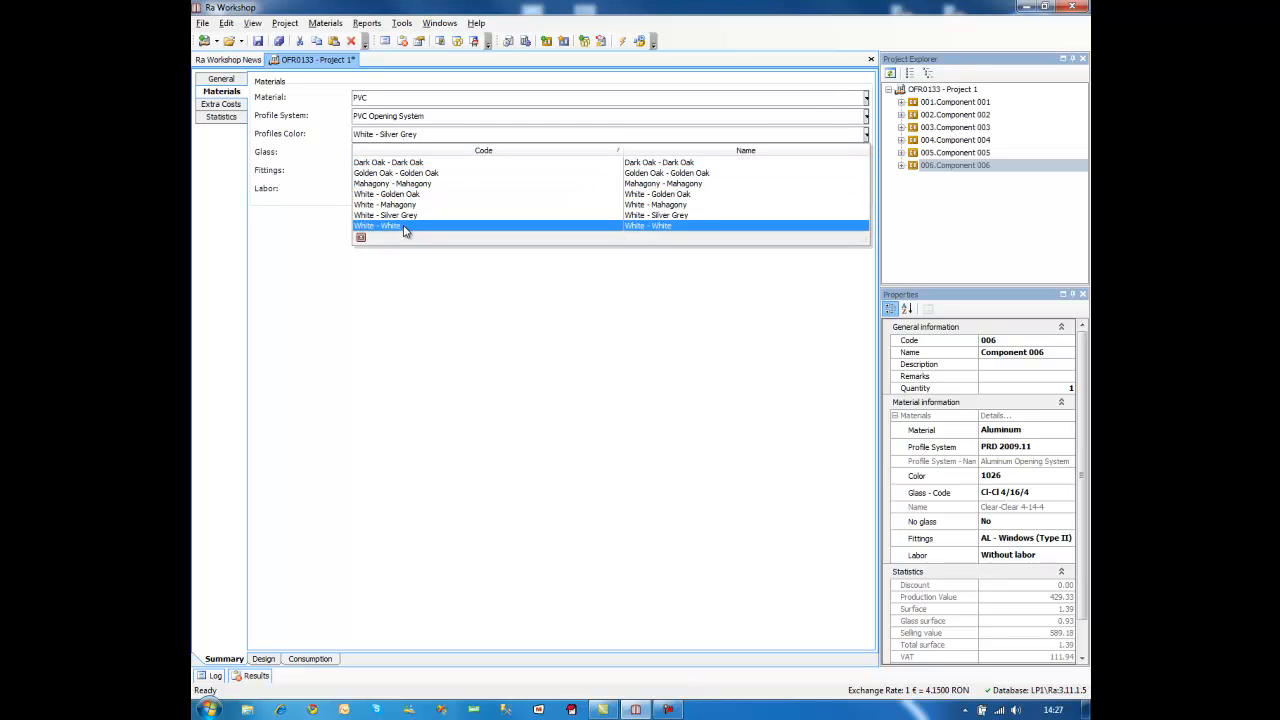
{"action": "left_click", "coordinate": [434, 174]}
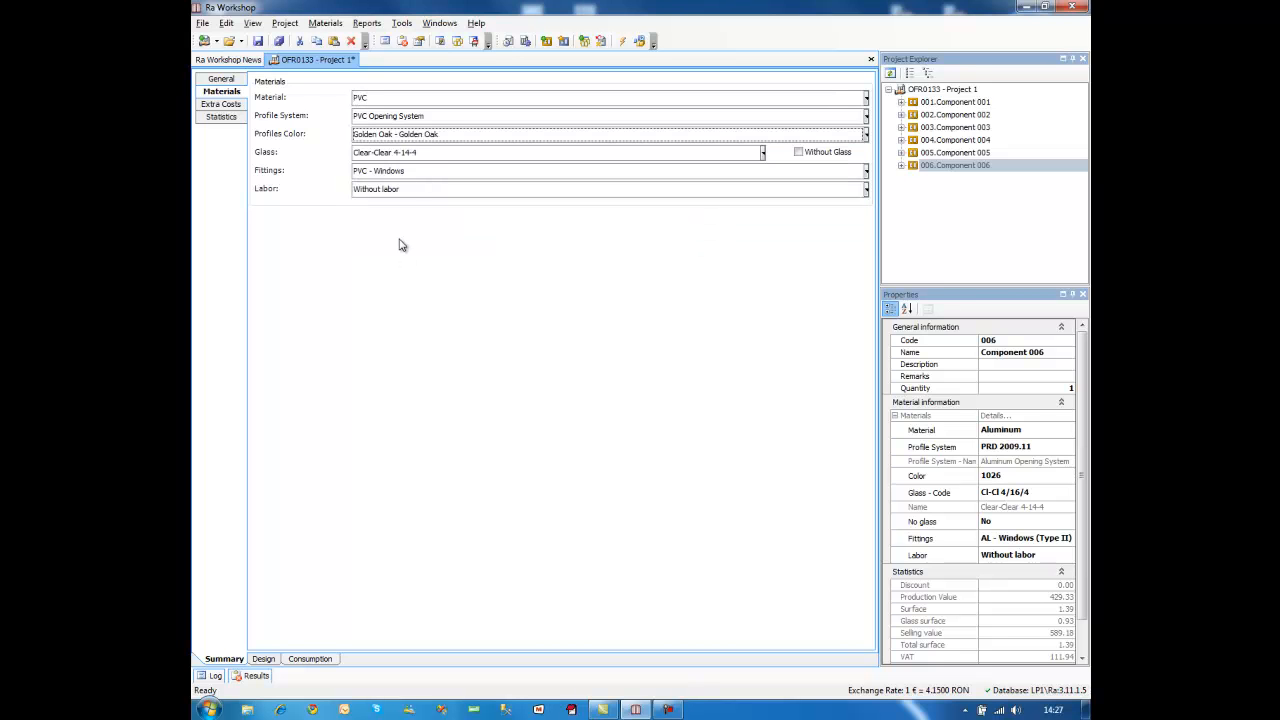
Step: Check Component 006's updated design, then display the Arc Details report and examine its straight and curved segment data
{"action": "left_click", "coordinate": [279, 659]}
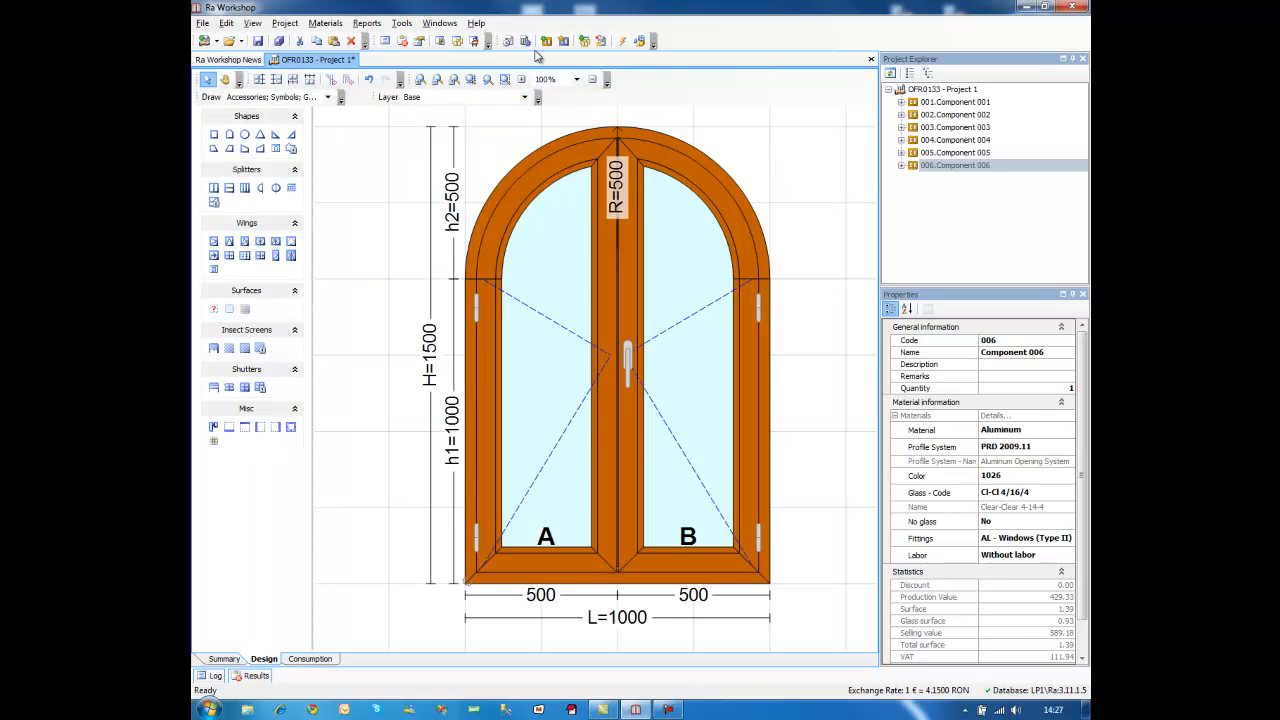
{"action": "left_click", "coordinate": [366, 22]}
{"action": "mouse_move", "coordinate": [405, 58]}
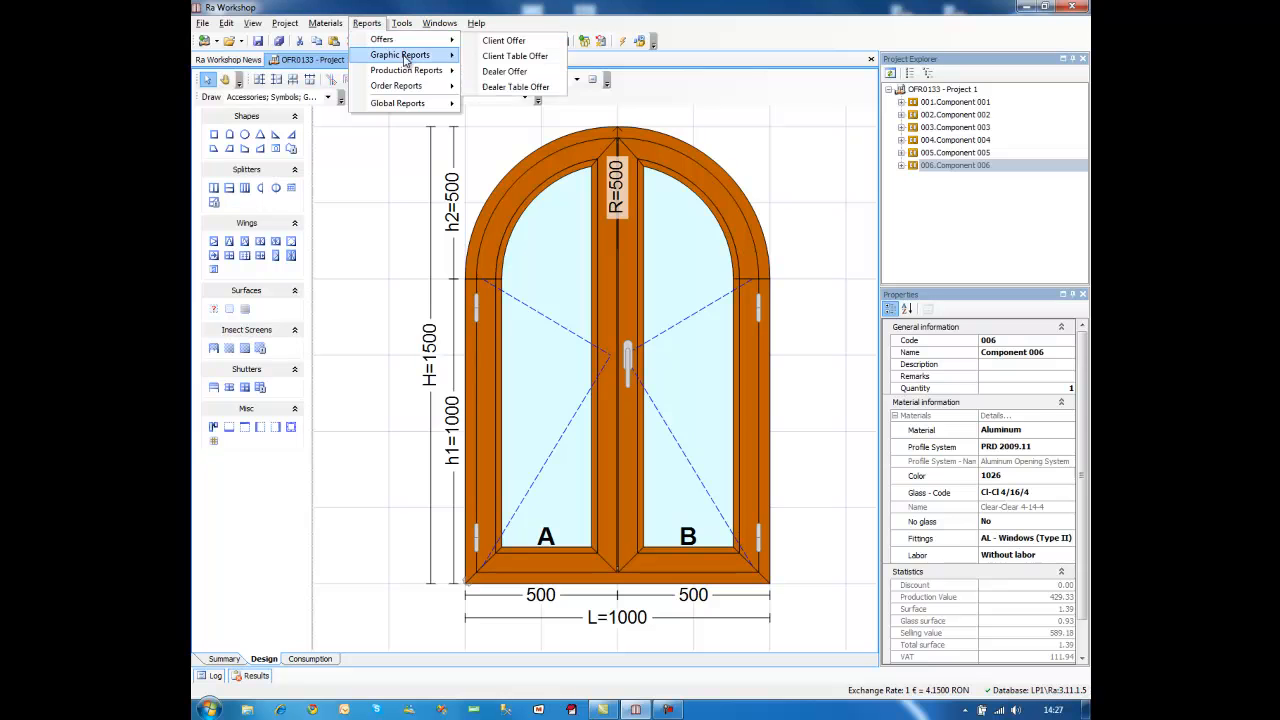
{"action": "mouse_move", "coordinate": [436, 74]}
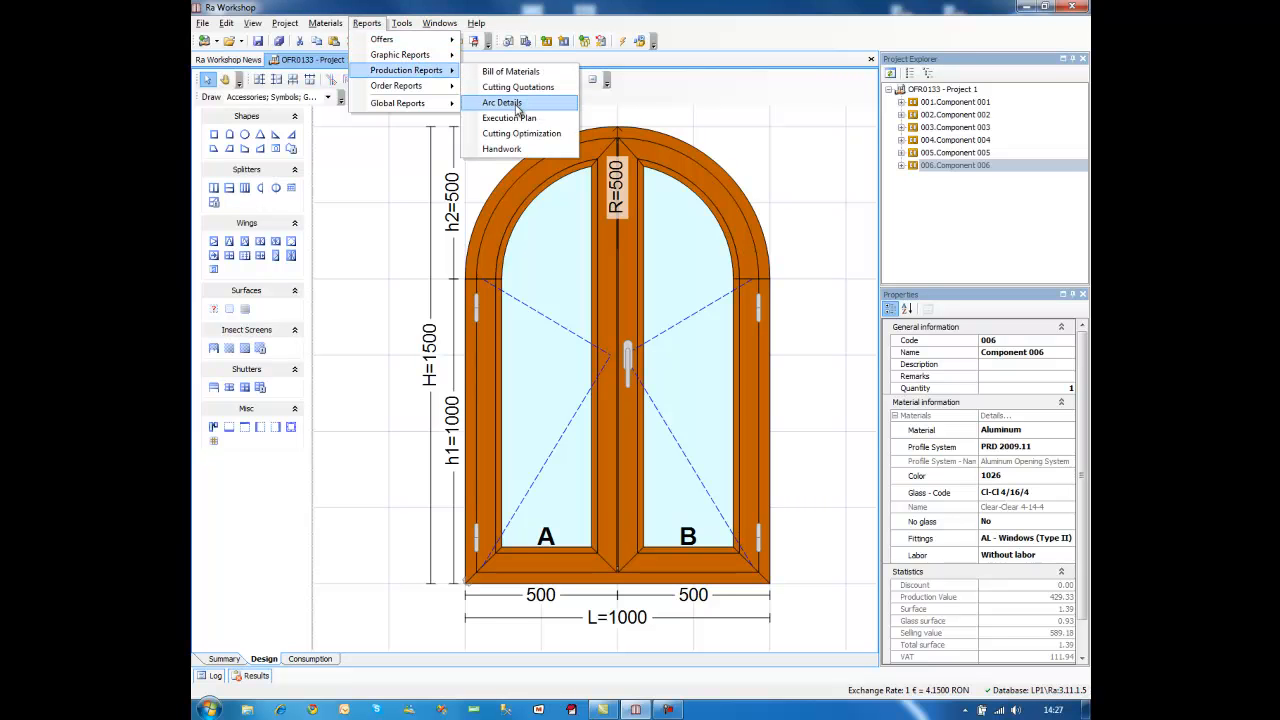
{"action": "left_click", "coordinate": [503, 103]}
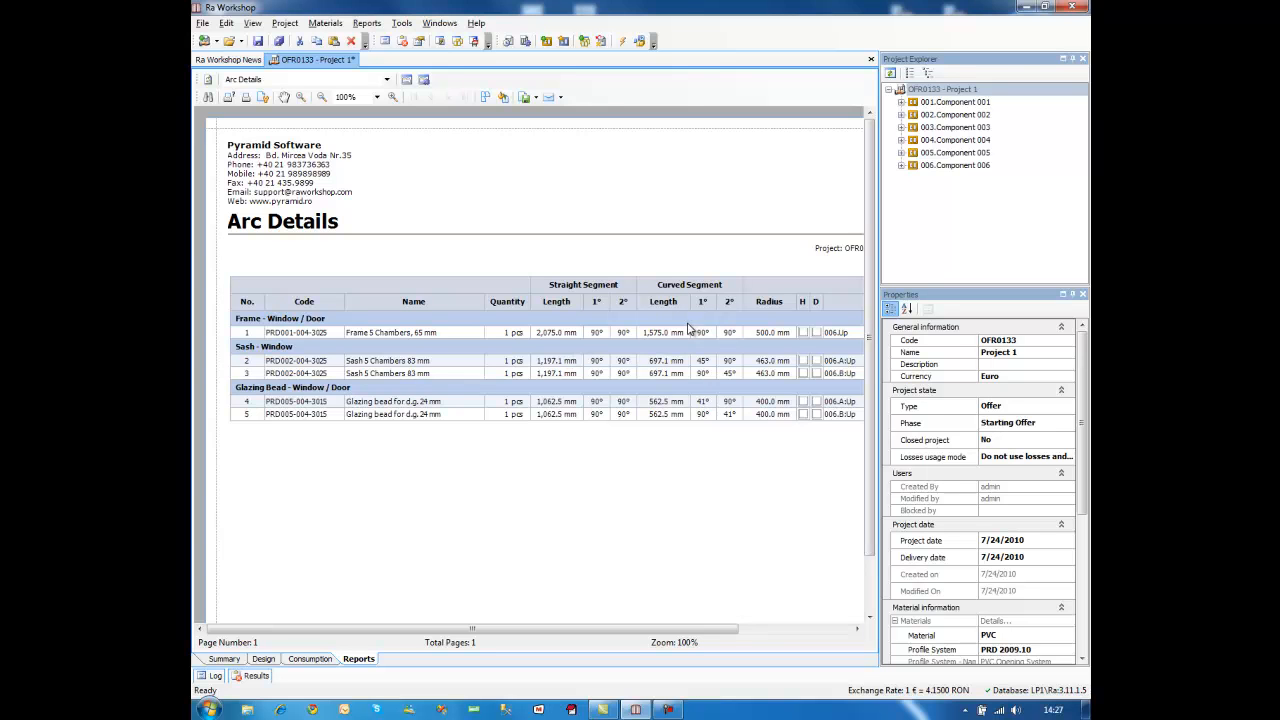
{"action": "mouse_move", "coordinate": [648, 628]}
{"action": "left_mouse_down"}
{"action": "mouse_move", "coordinate": [788, 640]}
{"action": "mouse_move", "coordinate": [734, 626]}
{"action": "mouse_move", "coordinate": [765, 632]}
{"action": "mouse_move", "coordinate": [650, 640]}
{"action": "left_mouse_up"}
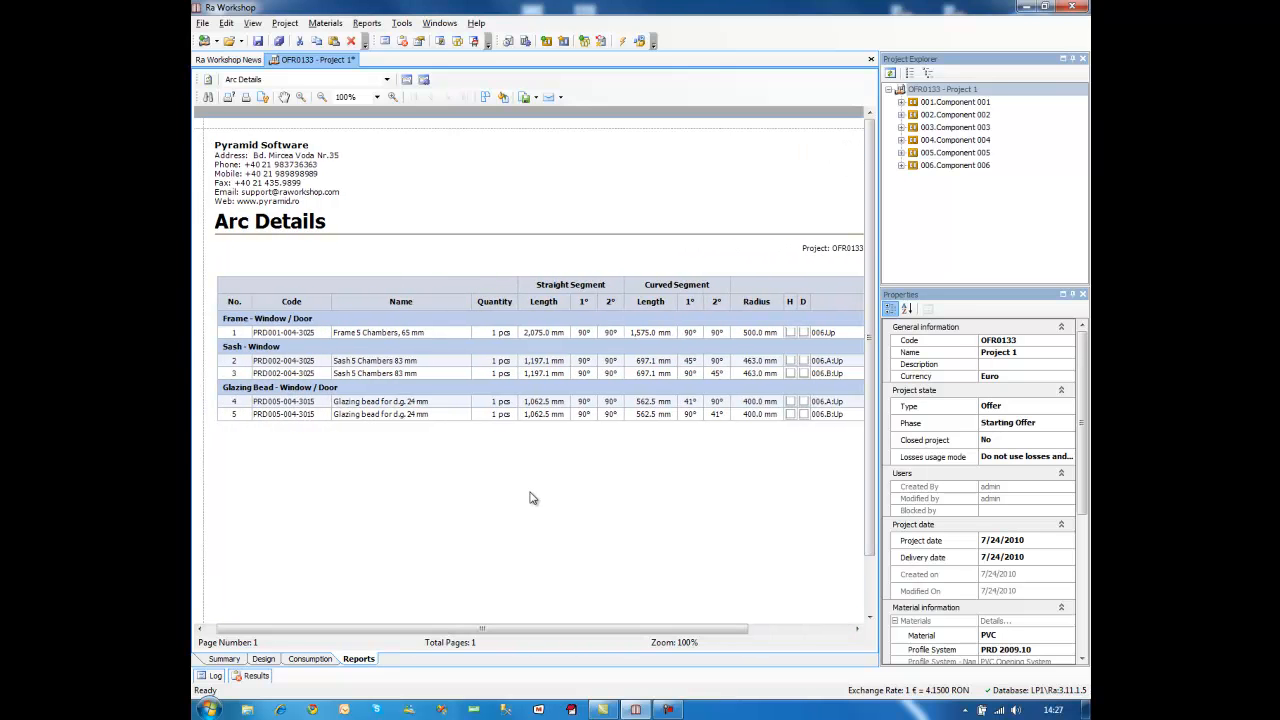
Step: Display the Execution Plan report and examine Component 001's profiles, corner joints, gaskets, hardware and glass
{"action": "left_click", "coordinate": [355, 80]}
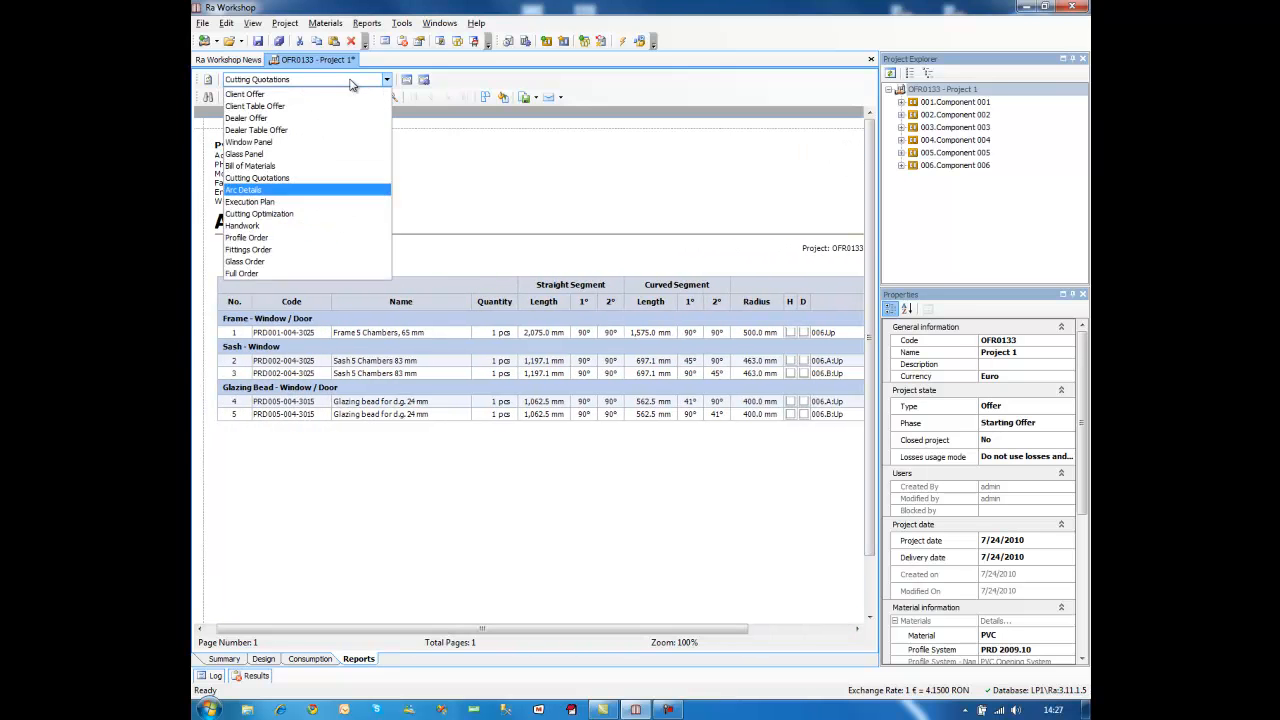
{"action": "left_click", "coordinate": [285, 203]}
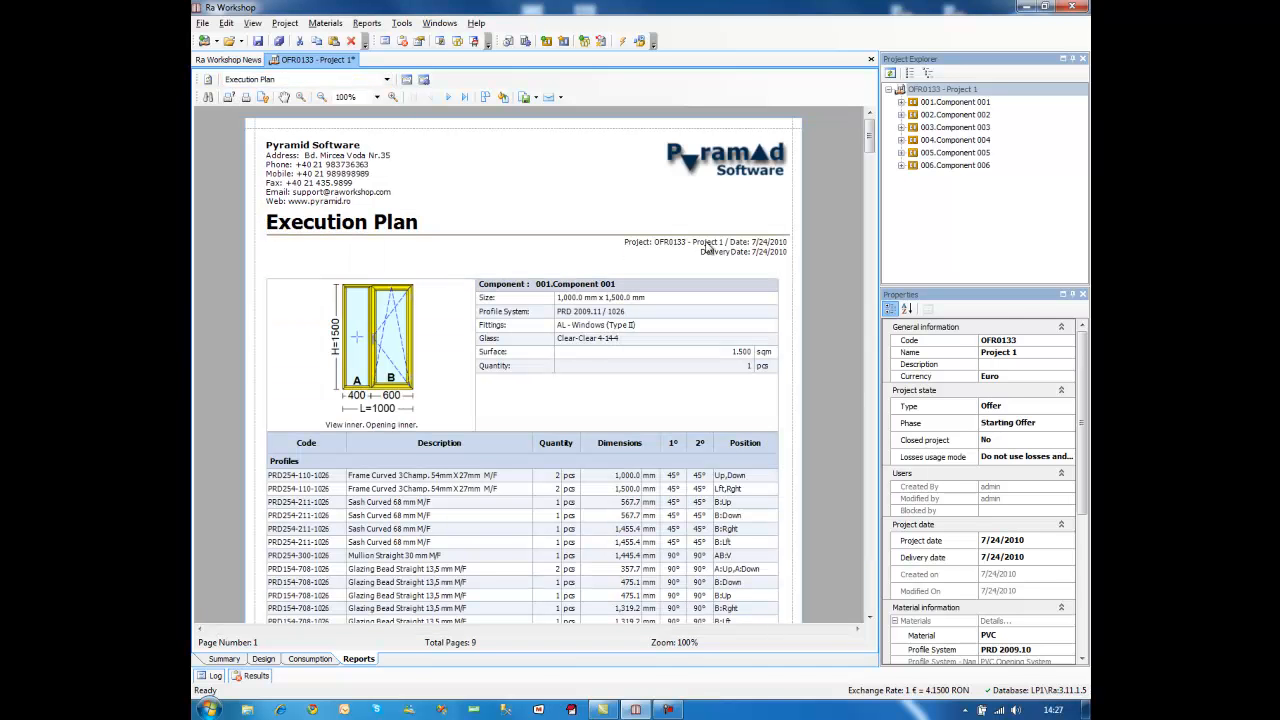
{"action": "left_click_drag", "start_coordinate": [870, 136], "coordinate": [870, 140]}
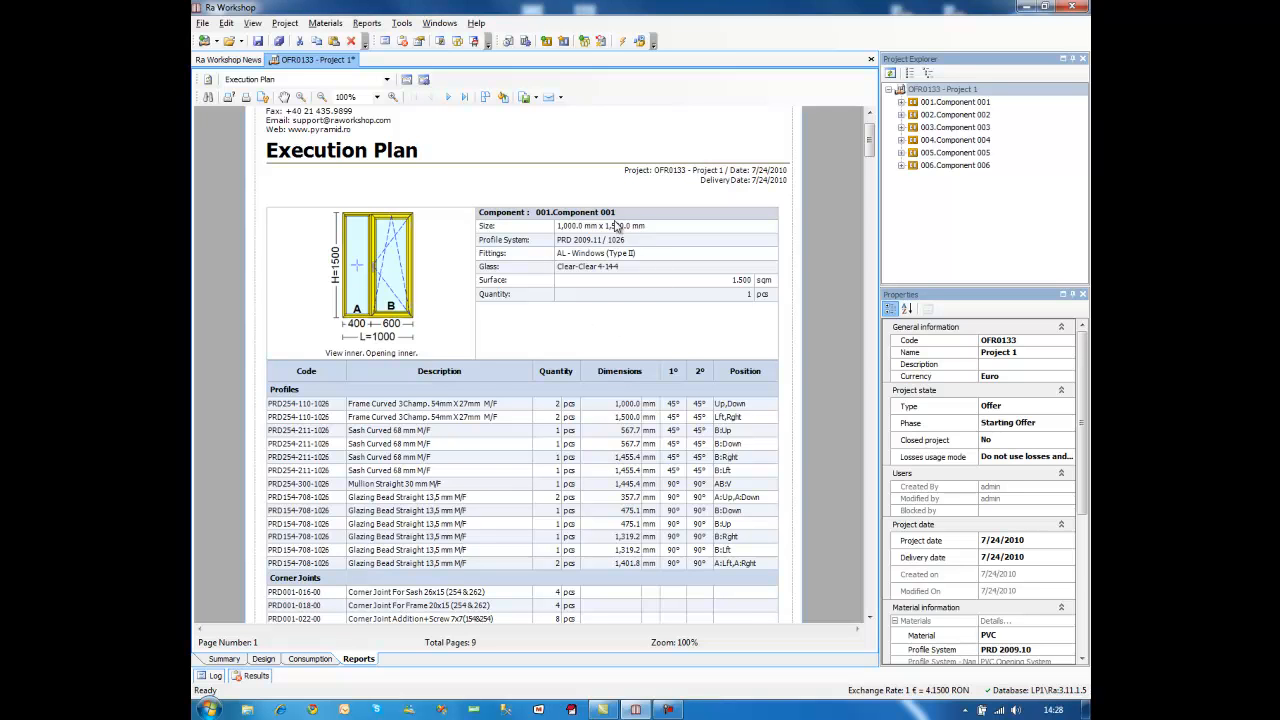
{"action": "scroll", "coordinate": [704, 290], "scroll_direction": "down", "scroll_amount": 1}
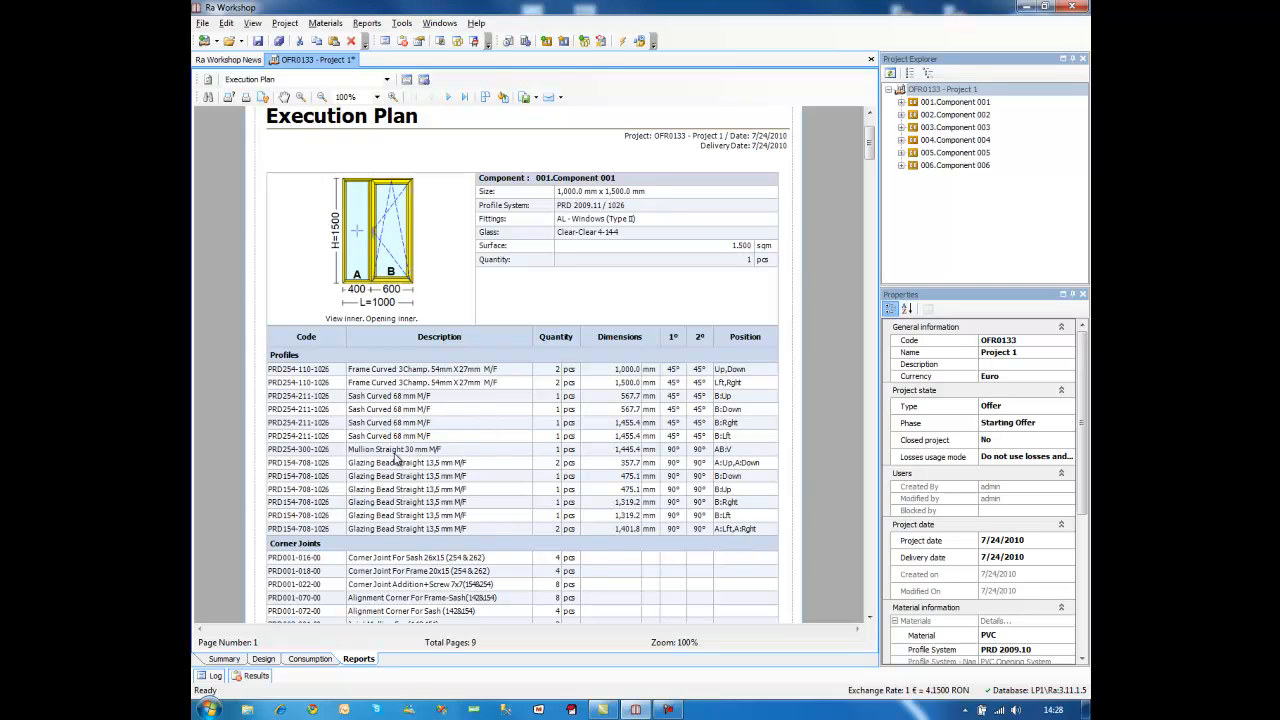
{"action": "scroll", "coordinate": [485, 470], "scroll_direction": "down", "scroll_amount": 2}
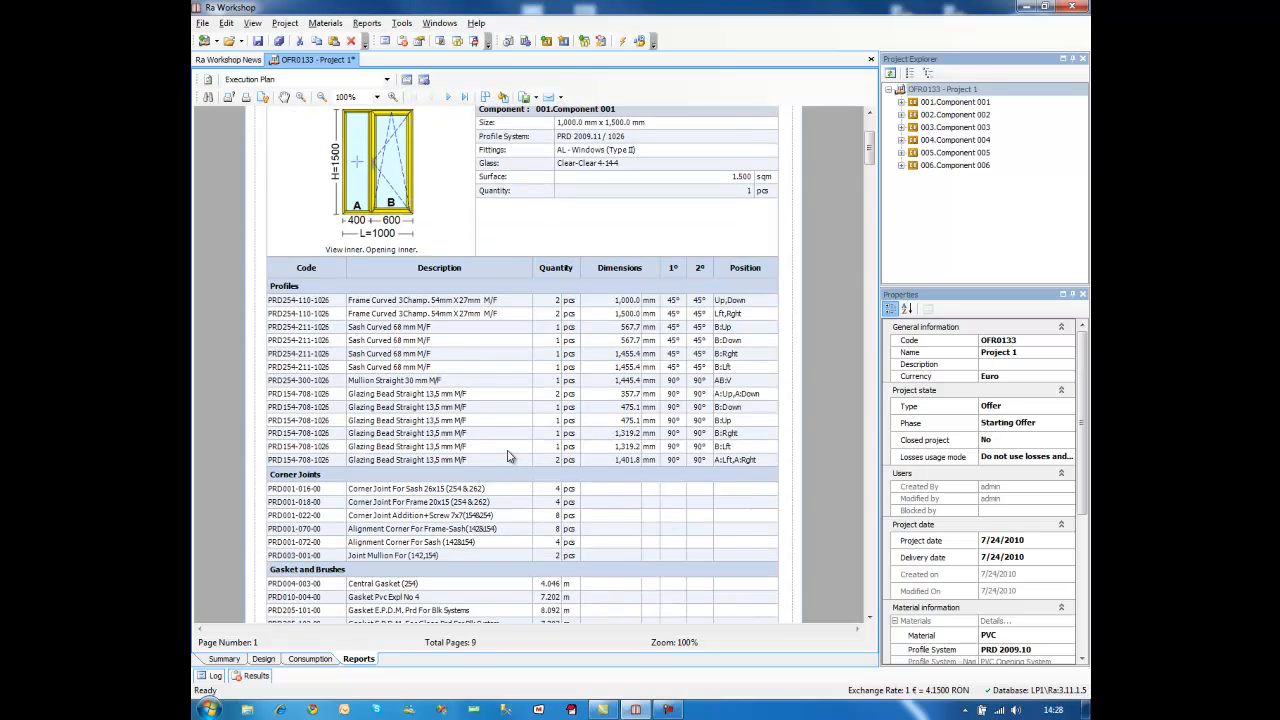
{"action": "scroll", "coordinate": [510, 460], "scroll_direction": "down", "scroll_amount": 3}
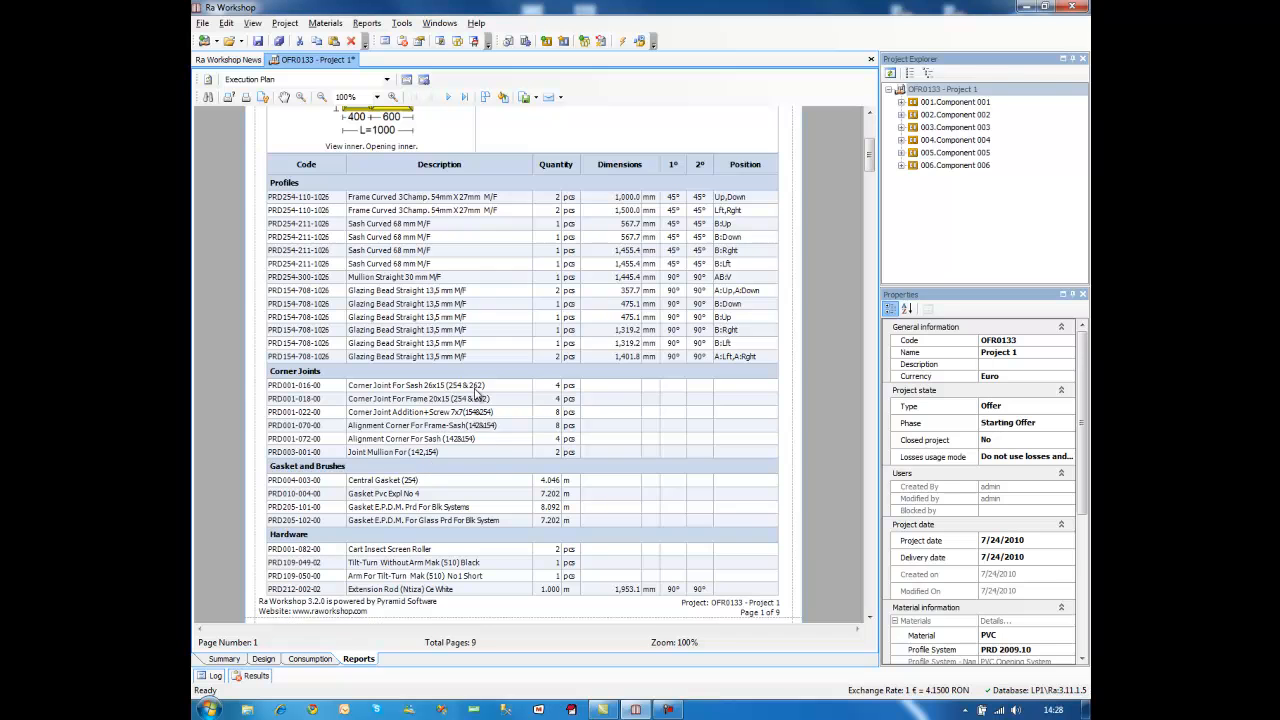
{"action": "scroll", "coordinate": [387, 397], "scroll_direction": "down", "scroll_amount": 2}
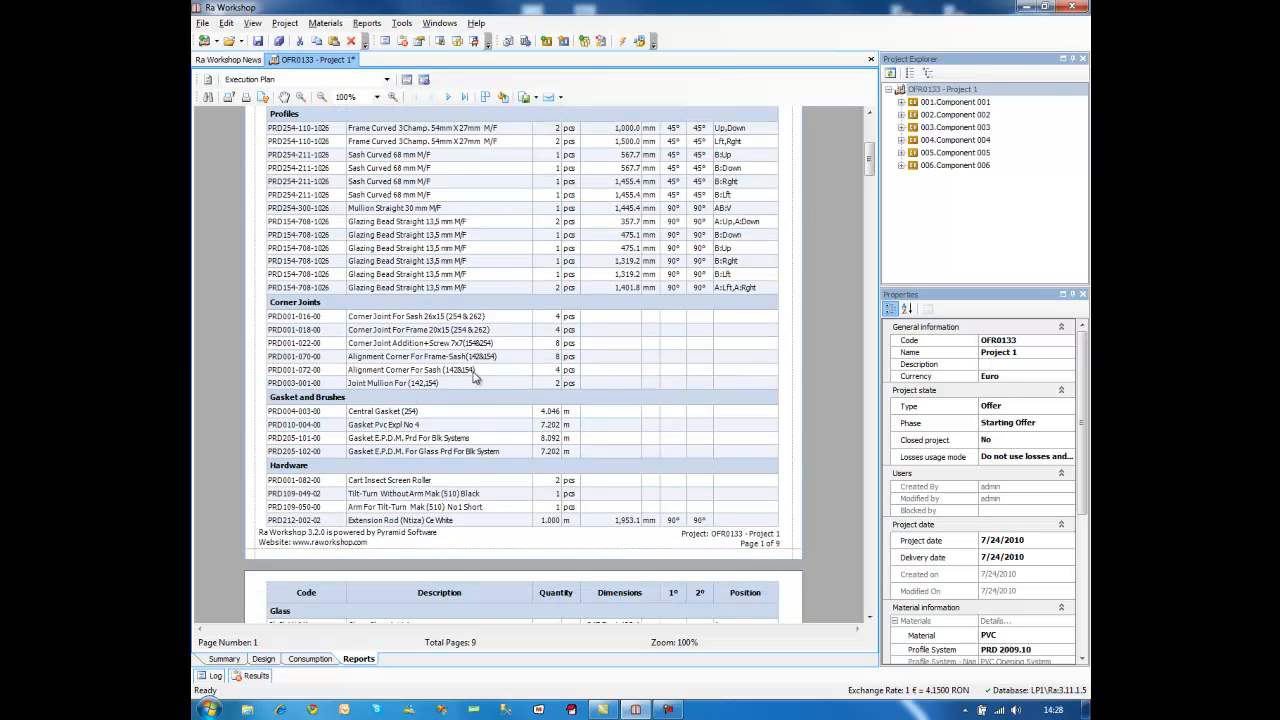
{"action": "scroll", "coordinate": [476, 380], "scroll_direction": "down", "scroll_amount": 2}
{"action": "scroll", "coordinate": [472, 378], "scroll_direction": "down", "scroll_amount": 1}
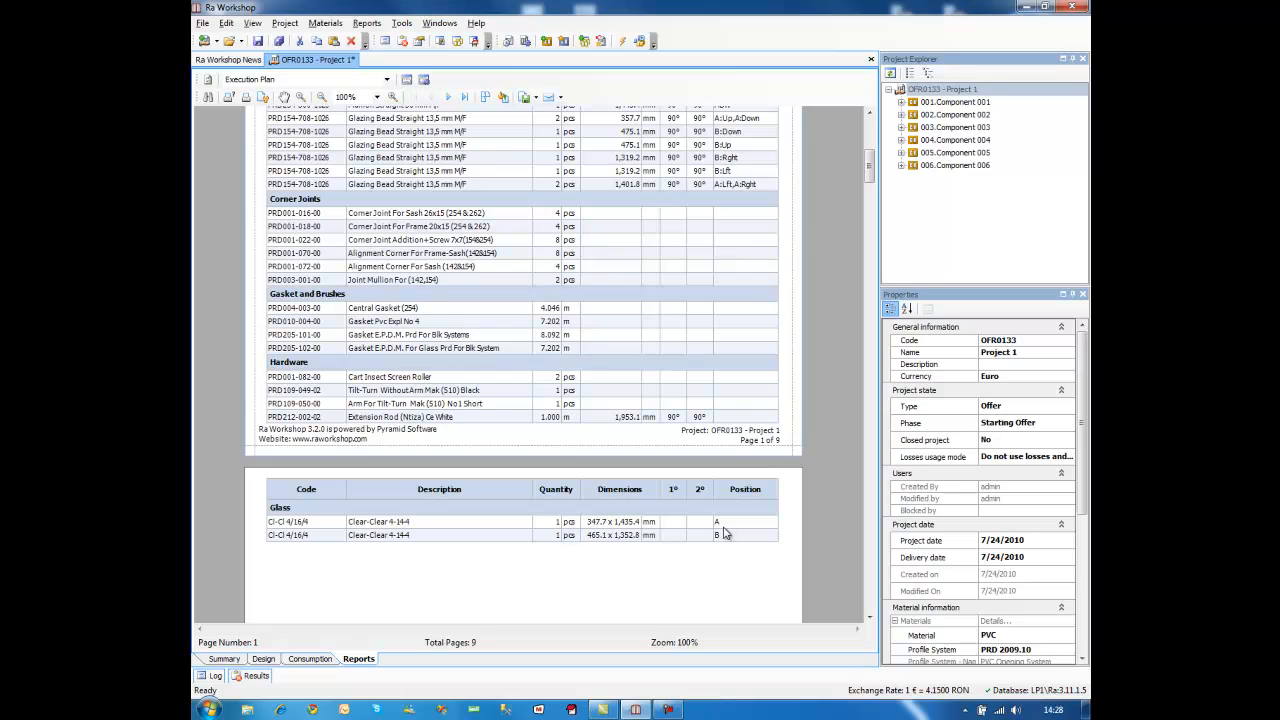
Step: Examine Component 002's profile list in the Execution Plan, then return to the start of the report
{"action": "scroll", "coordinate": [727, 533], "scroll_direction": "down", "scroll_amount": 10}
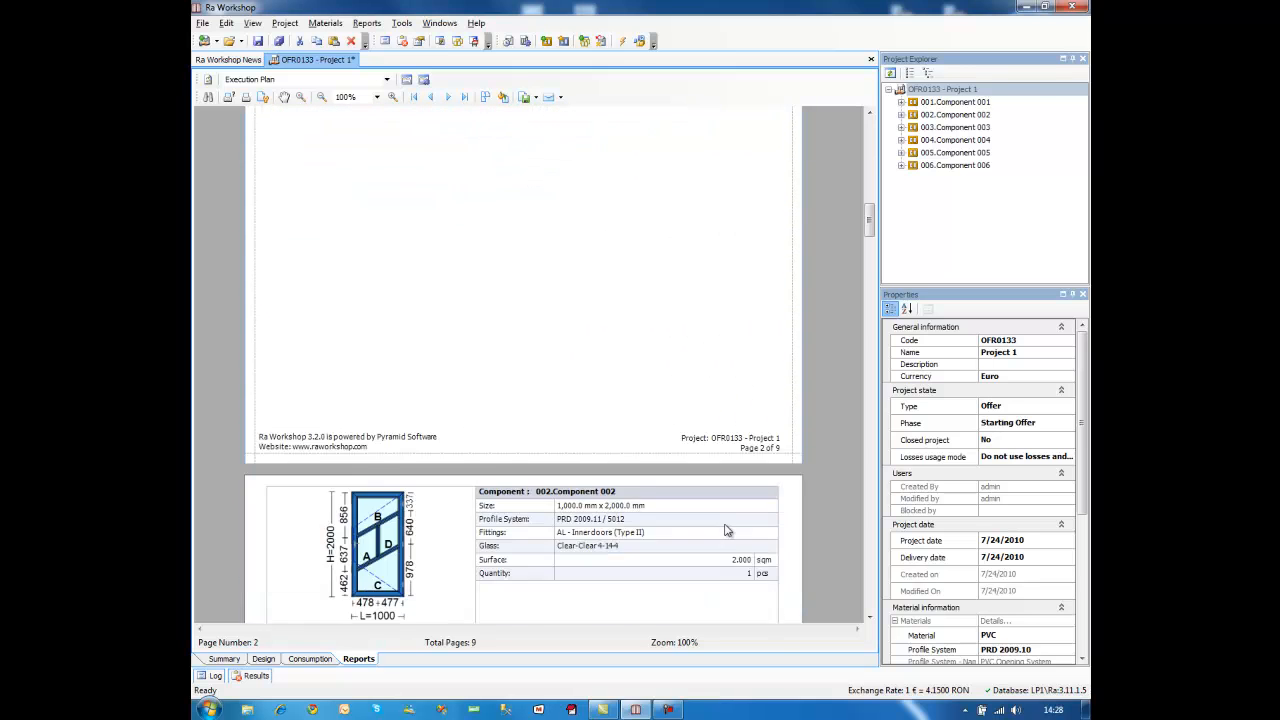
{"action": "scroll", "coordinate": [727, 530], "scroll_direction": "down", "scroll_amount": 5}
{"action": "scroll", "coordinate": [722, 528], "scroll_direction": "down", "scroll_amount": 4}
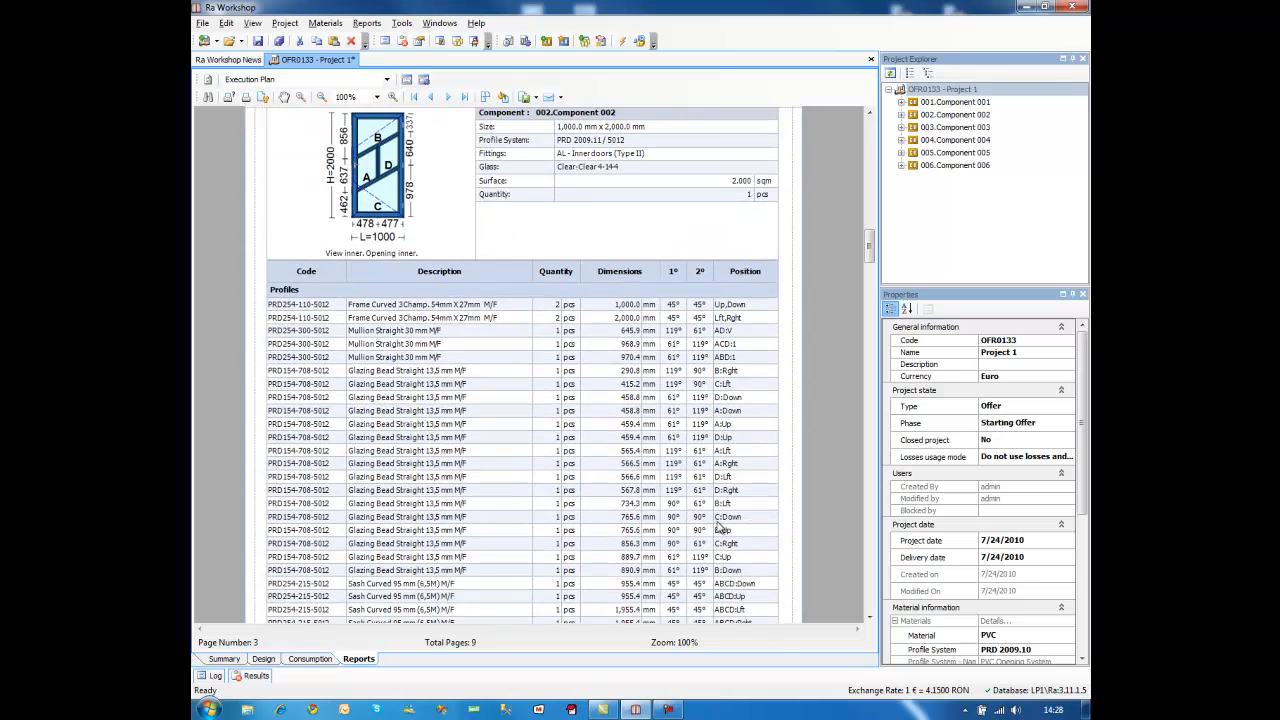
{"action": "scroll", "coordinate": [658, 480], "scroll_direction": "down", "scroll_amount": 1}
{"action": "scroll", "coordinate": [656, 477], "scroll_direction": "up", "scroll_amount": 4}
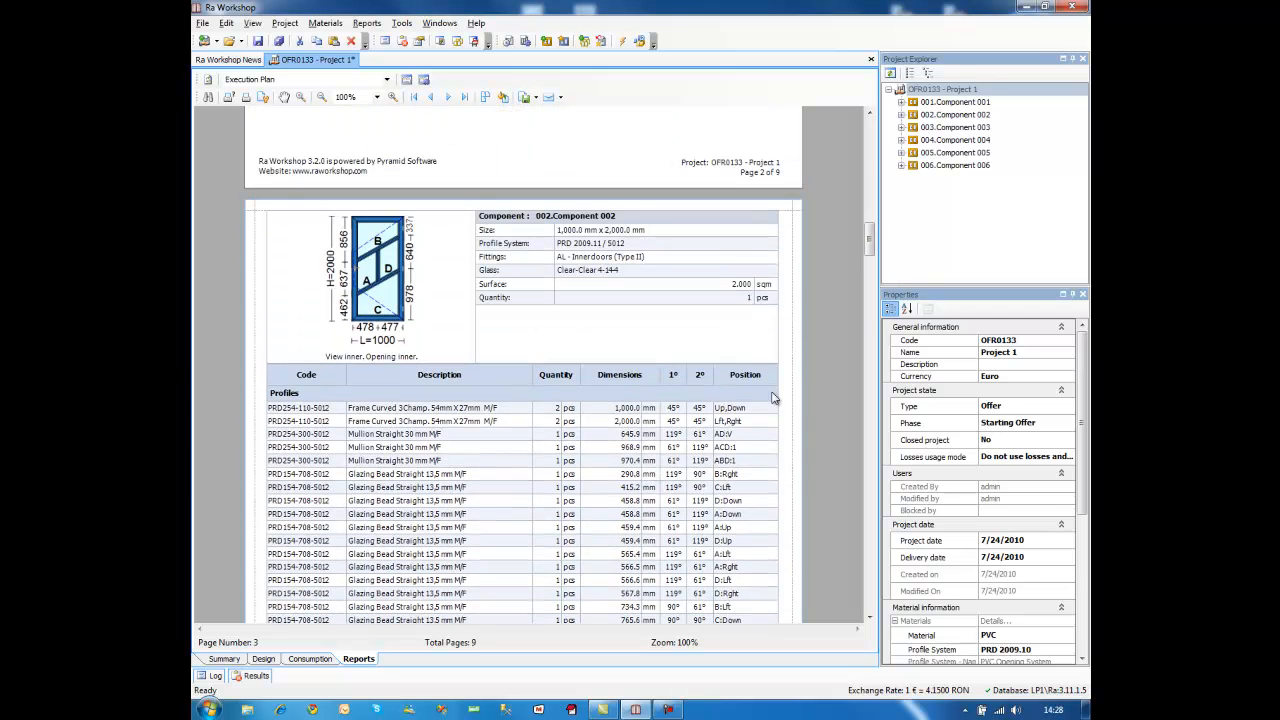
{"action": "left_click_drag", "start_coordinate": [870, 237], "coordinate": [870, 140]}
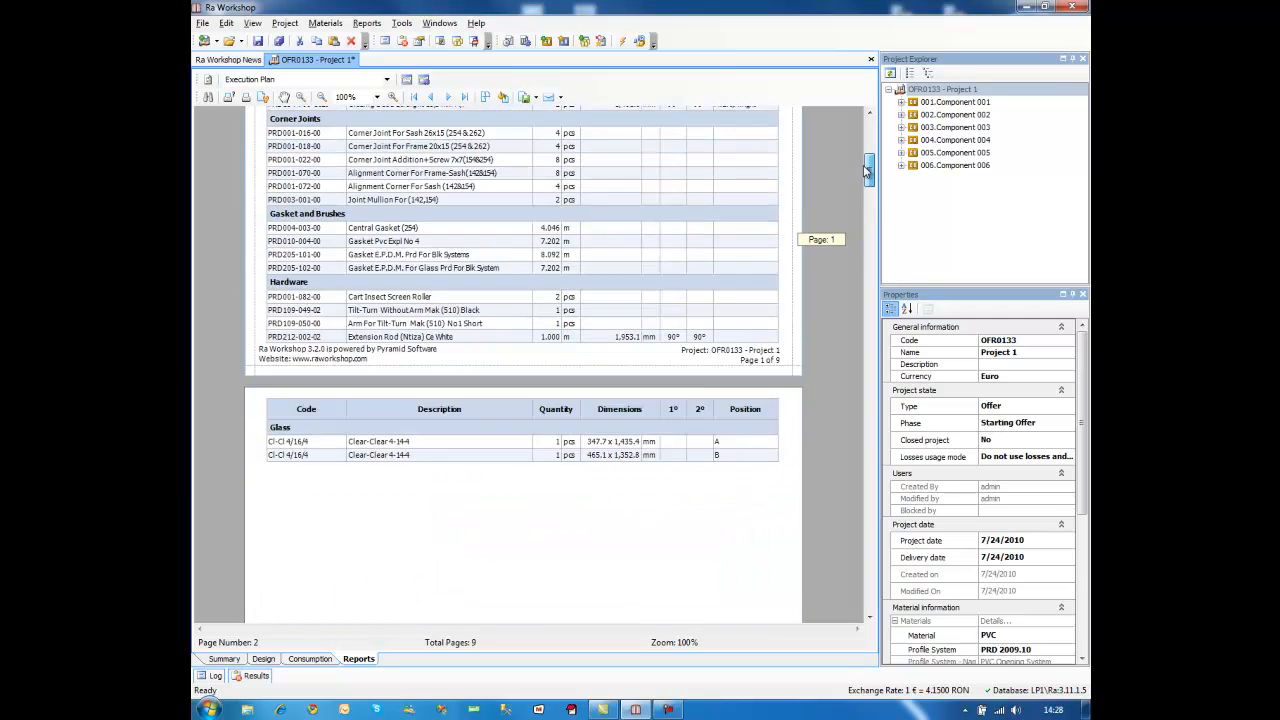
Step: Request the Cutting Optimization report and optimize the project without stock, with unlimited time per element
{"action": "left_click", "coordinate": [387, 80]}
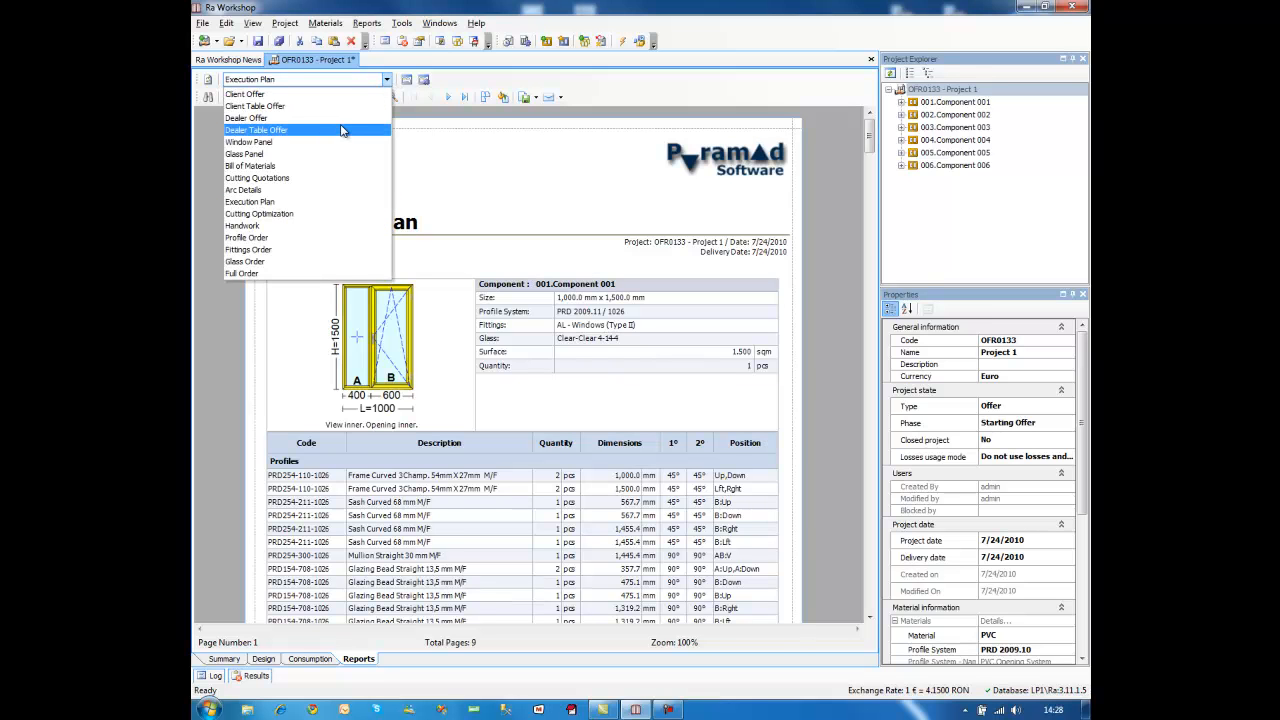
{"action": "left_click", "coordinate": [290, 214]}
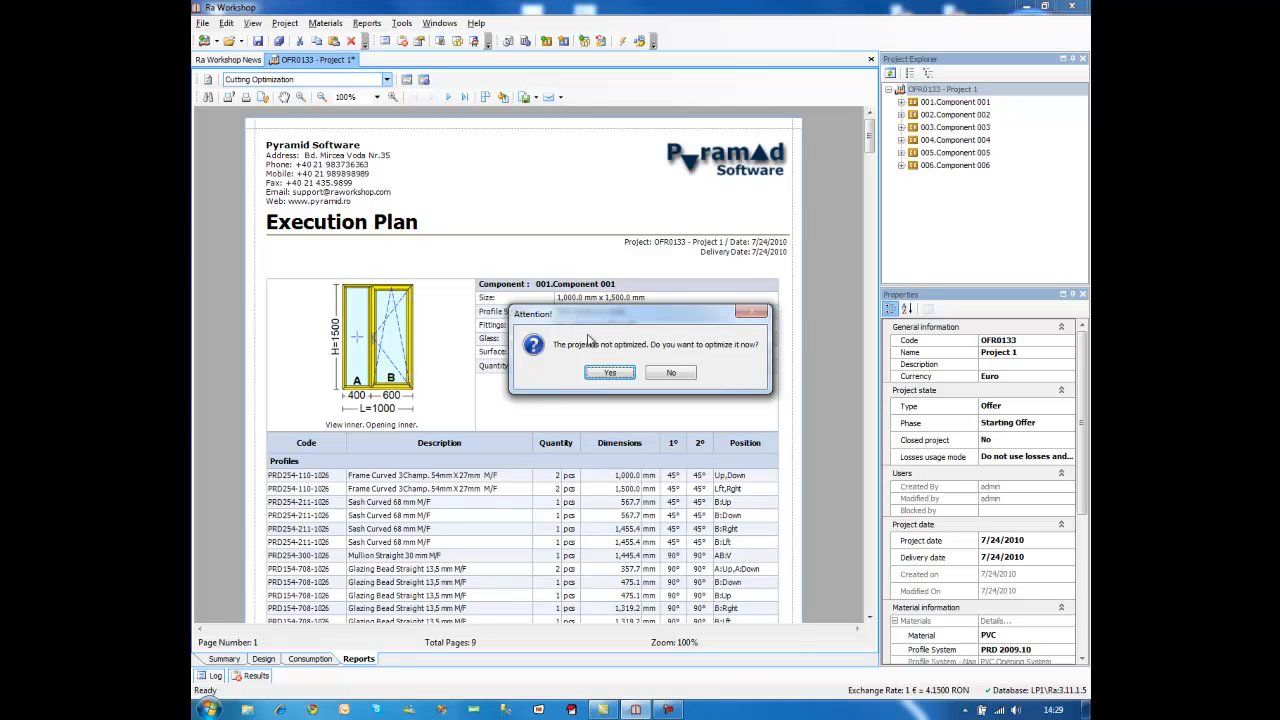
{"action": "left_click", "coordinate": [610, 372]}
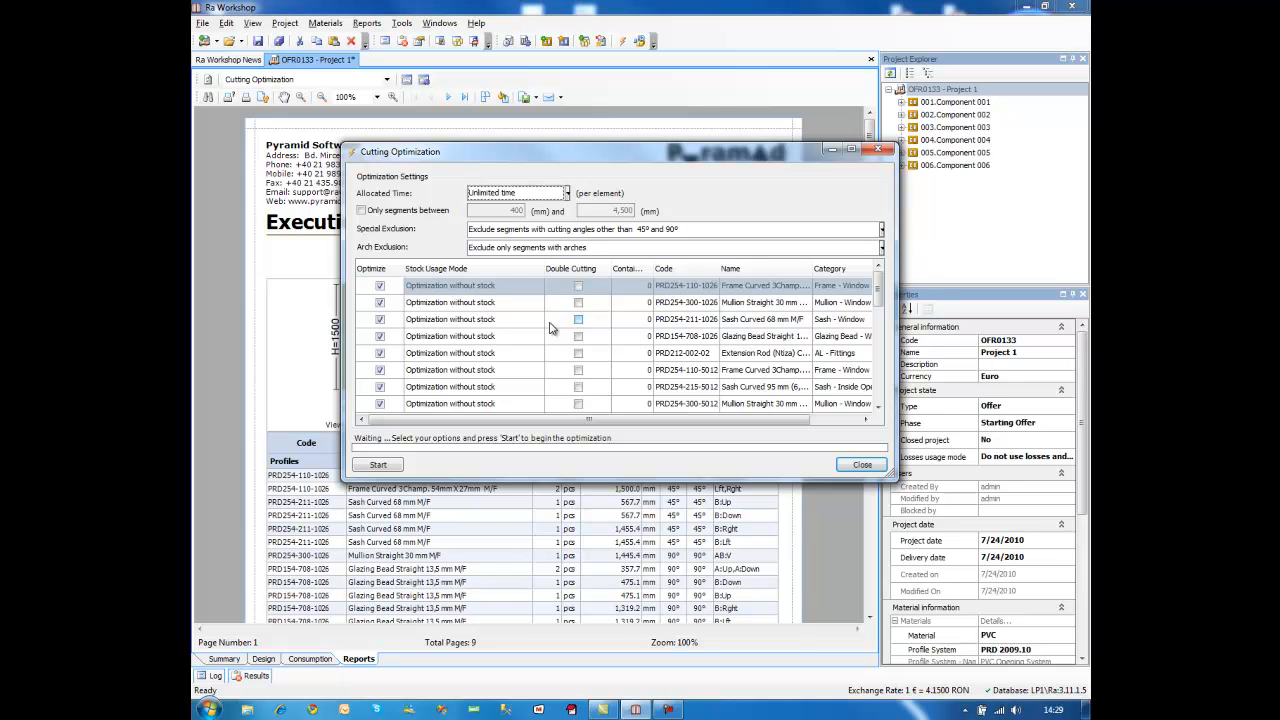
{"action": "left_click", "coordinate": [536, 288]}
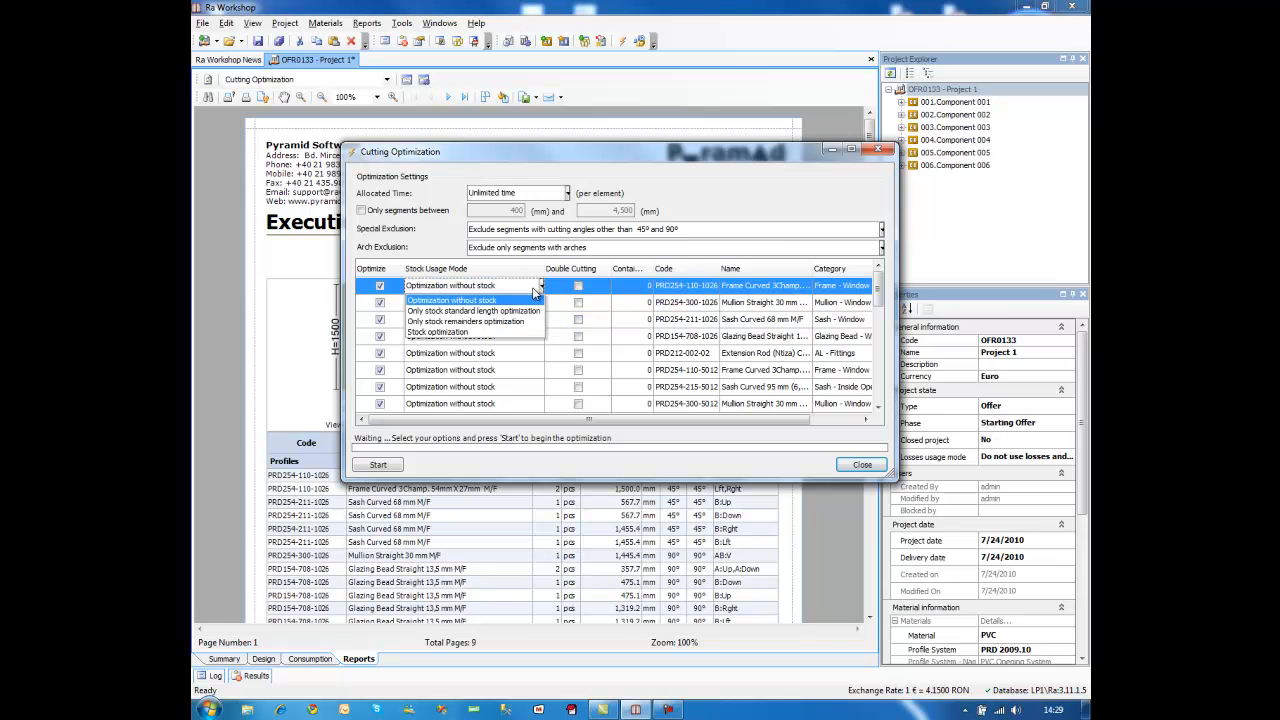
{"action": "left_click", "coordinate": [510, 477]}
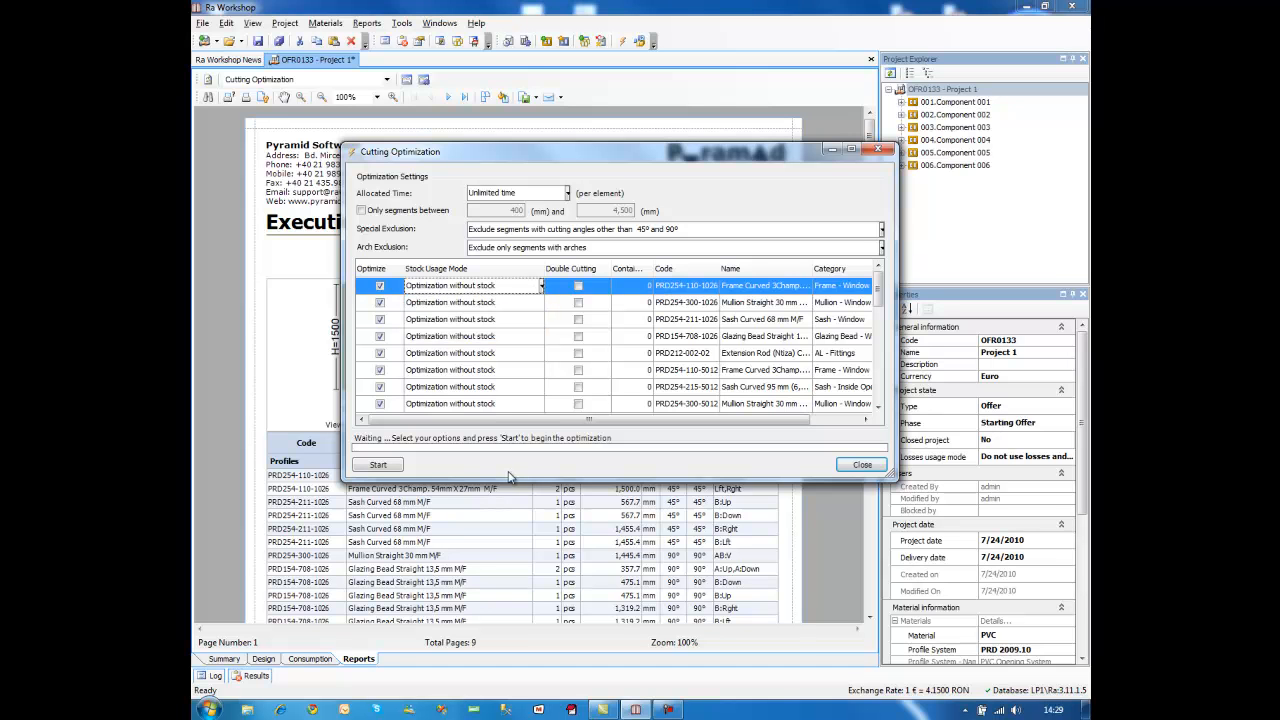
{"action": "left_click", "coordinate": [379, 466]}
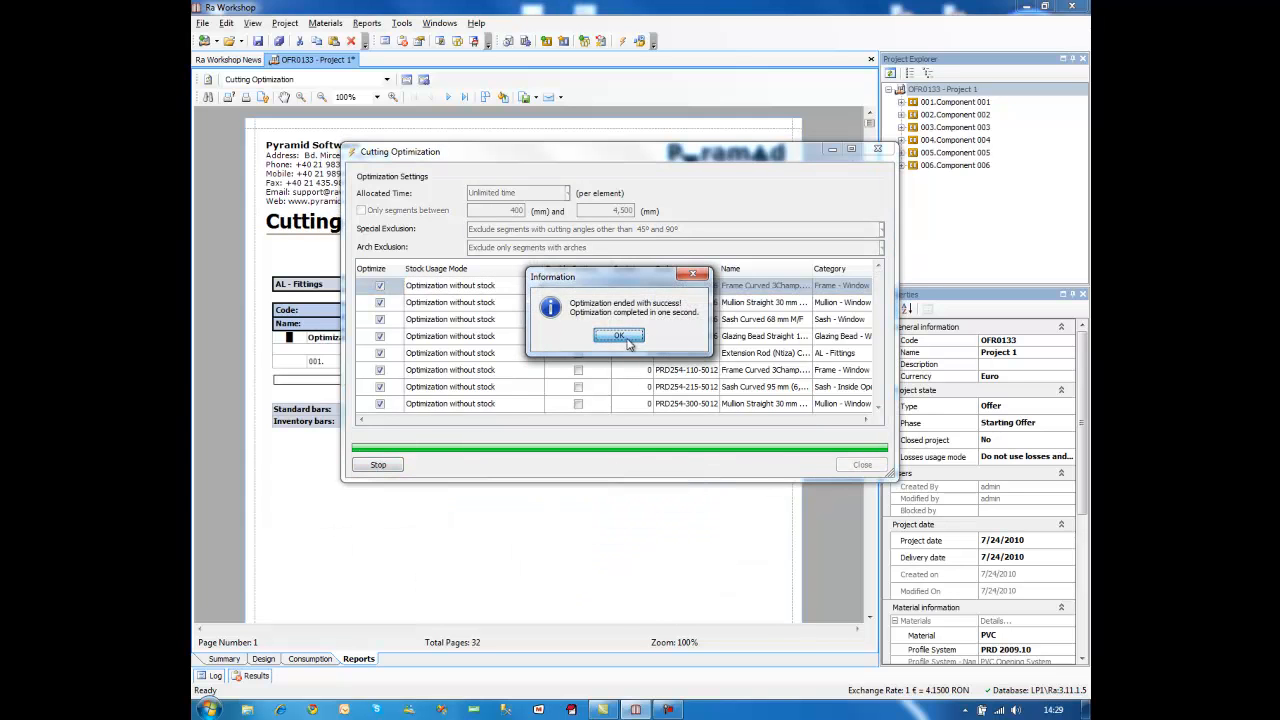
{"action": "left_click", "coordinate": [618, 336]}
{"action": "left_click", "coordinate": [870, 466]}
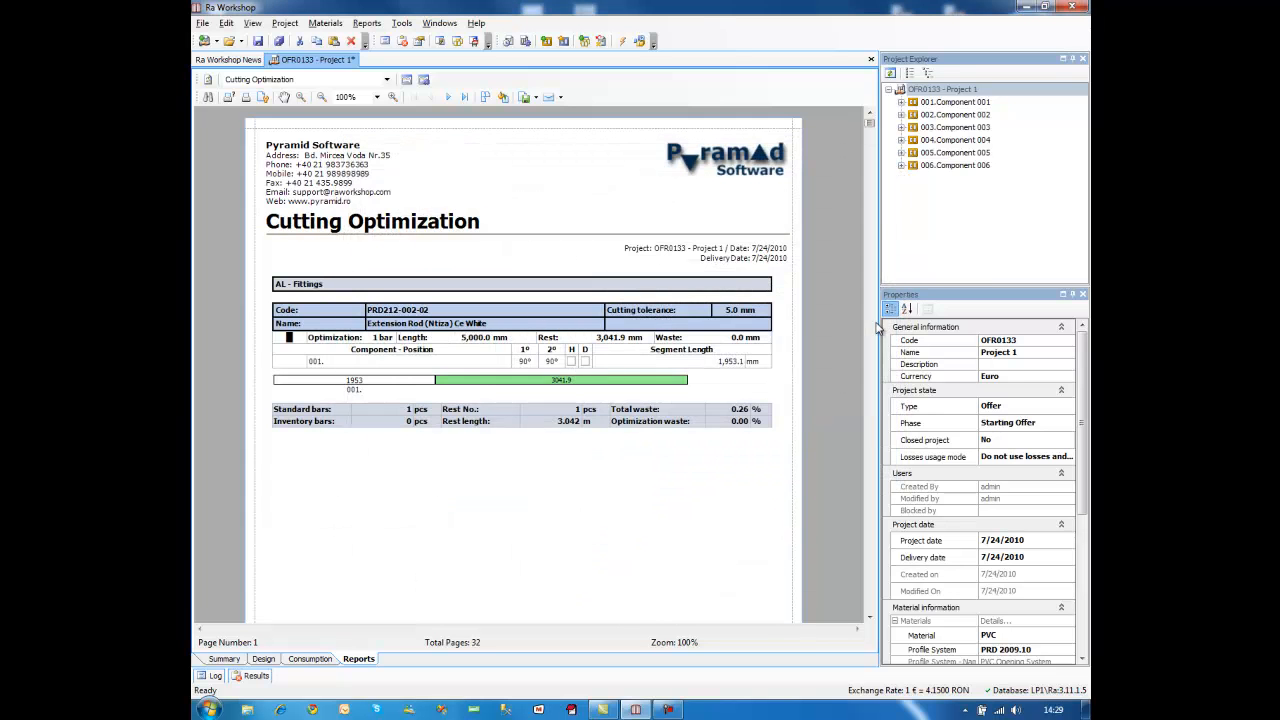
Step: Set Component 001's quantity to 10
{"action": "double_click", "coordinate": [952, 102]}
{"action": "left_click", "coordinate": [1058, 388]}
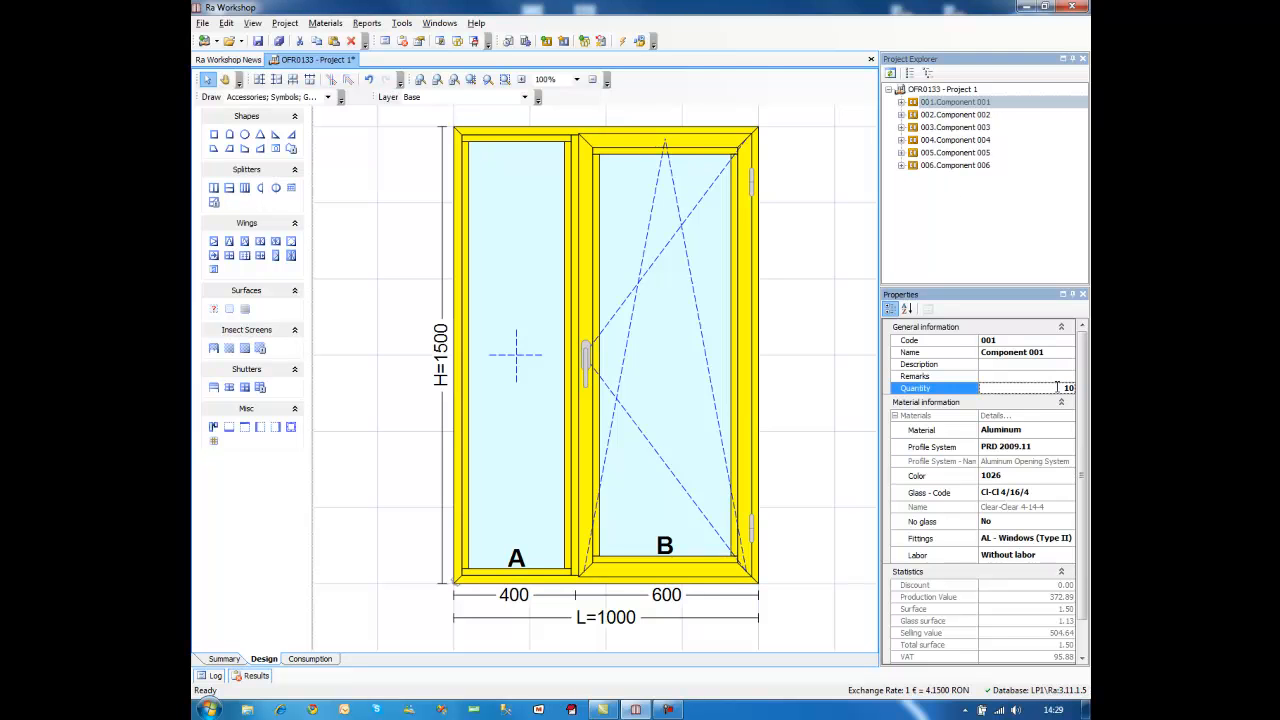
{"action": "type", "text": "10"}
{"action": "key", "text": "Return"}
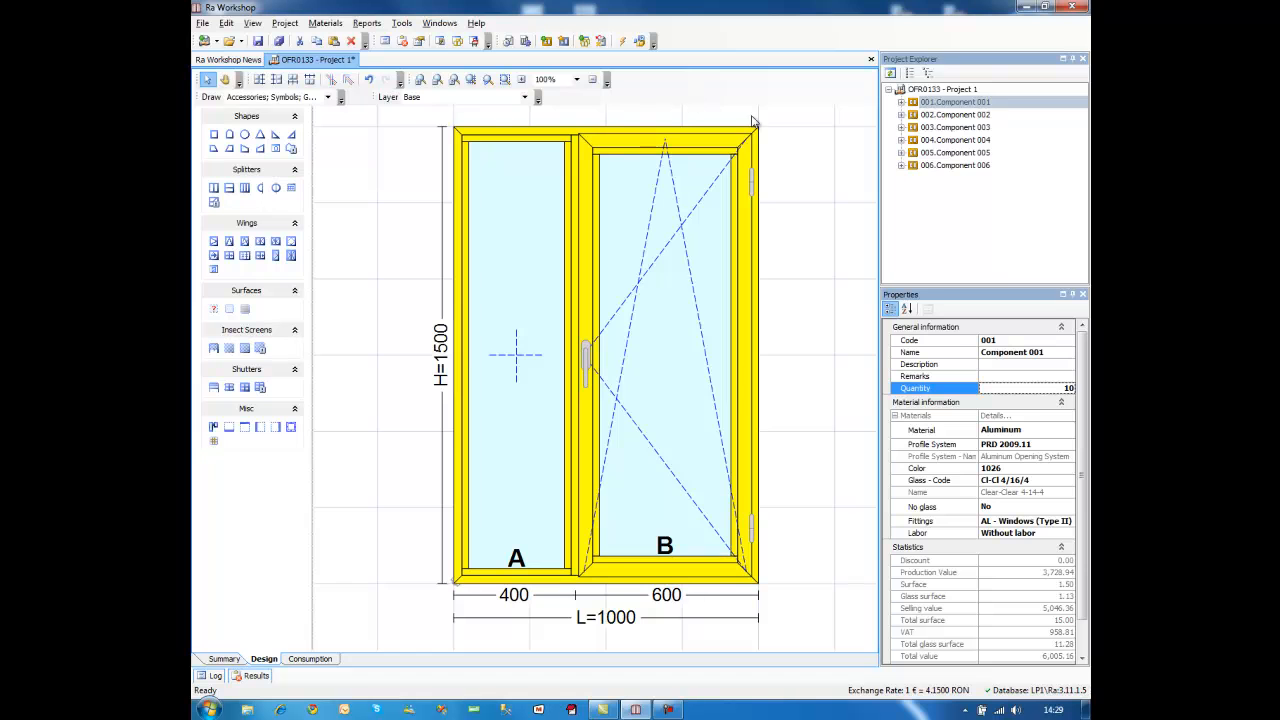
Step: Look through the designs and properties of the other components, then return to Component 001
{"action": "left_click", "coordinate": [952, 153]}
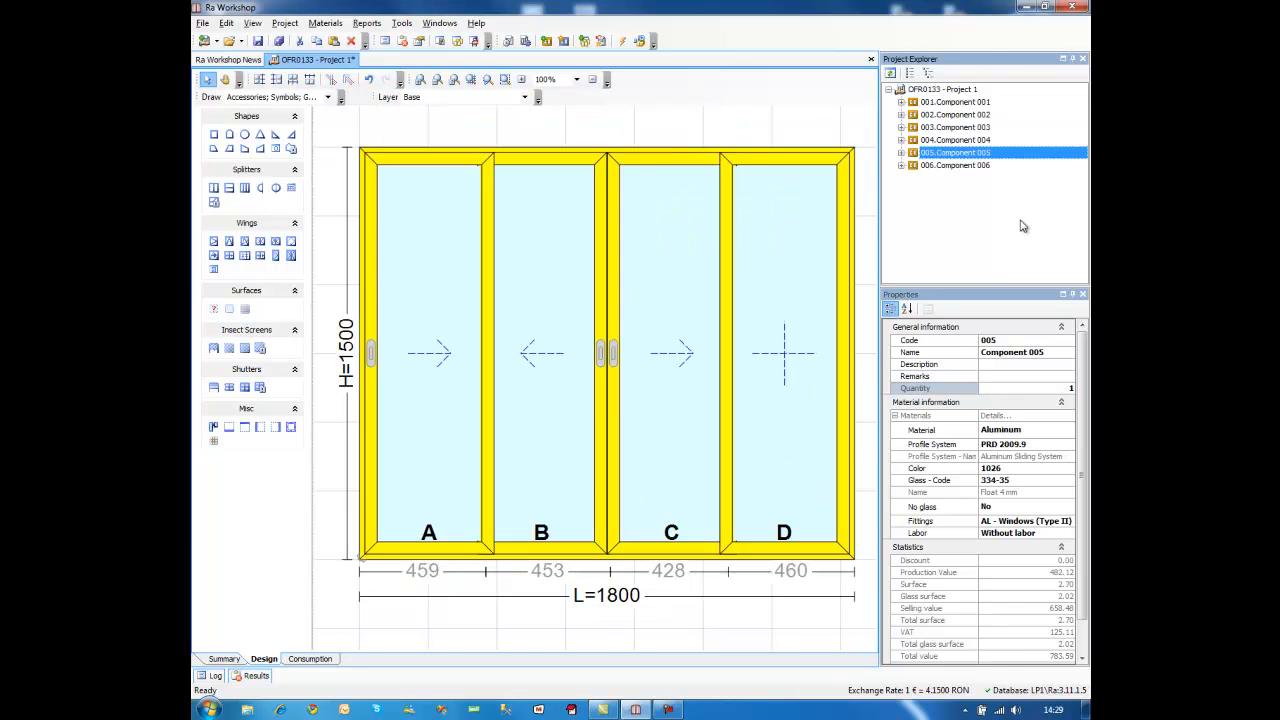
{"action": "left_click", "coordinate": [970, 140]}
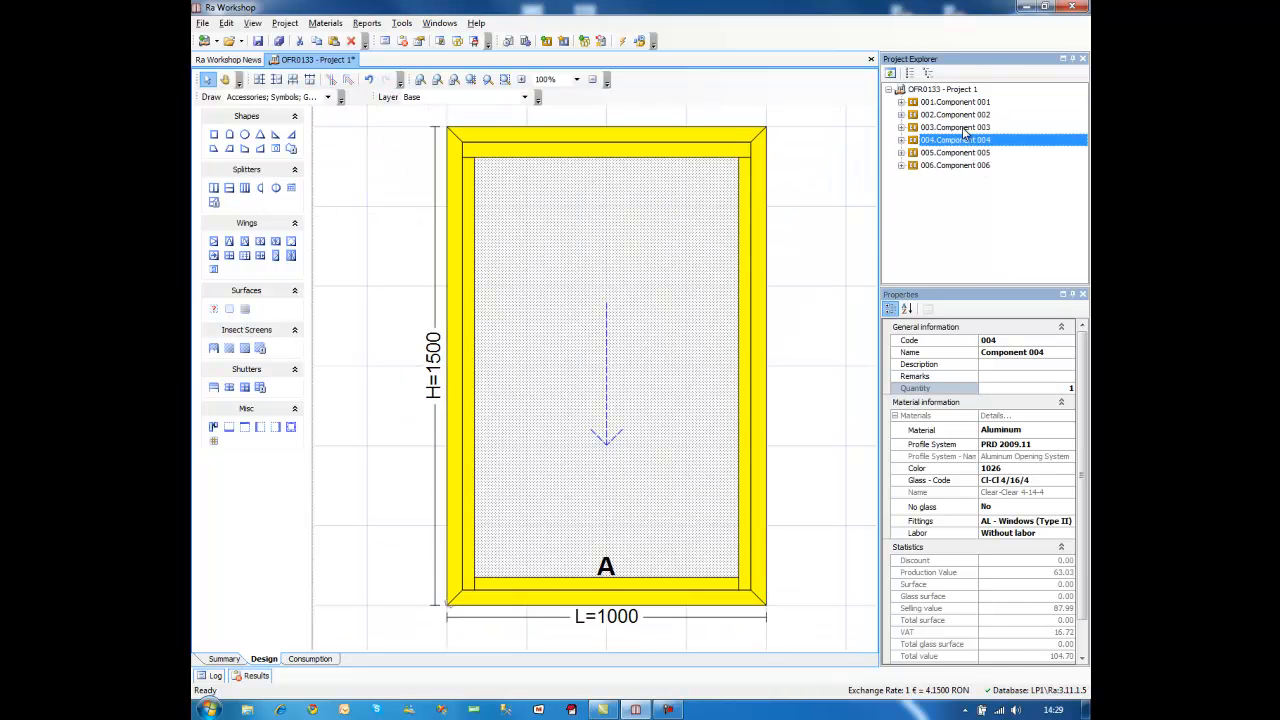
{"action": "left_click", "coordinate": [965, 128]}
{"action": "left_click", "coordinate": [969, 116]}
{"action": "left_click", "coordinate": [958, 166]}
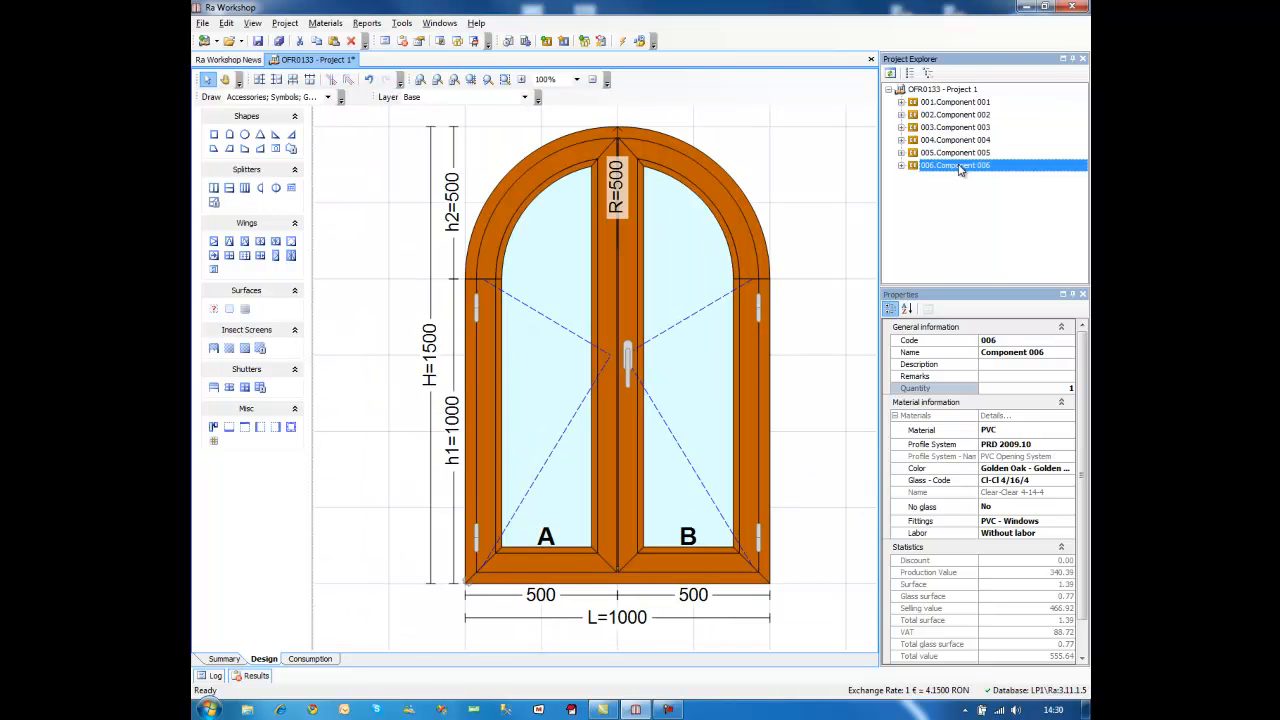
{"action": "left_click", "coordinate": [948, 102]}
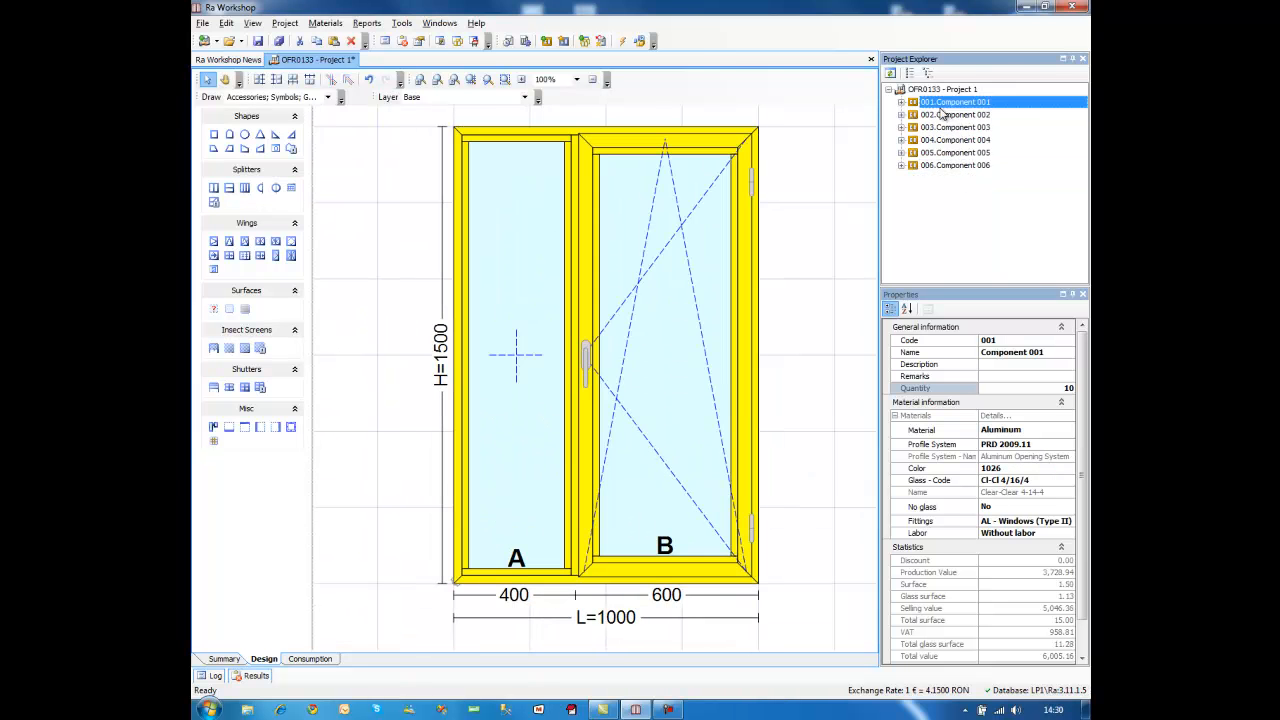
Step: Rerun the project's cutting optimization without stock to include the changed component quantity
{"action": "left_click", "coordinate": [622, 41]}
{"action": "left_click", "coordinate": [380, 464]}
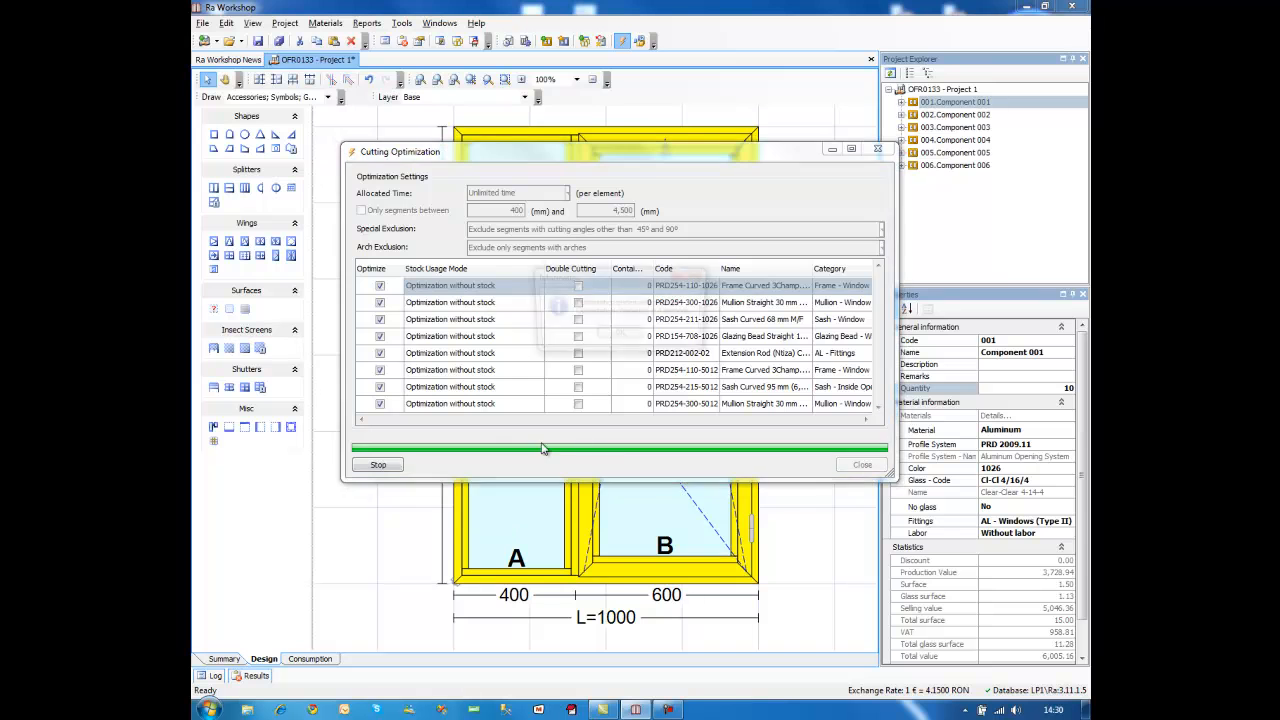
{"action": "left_click", "coordinate": [618, 340]}
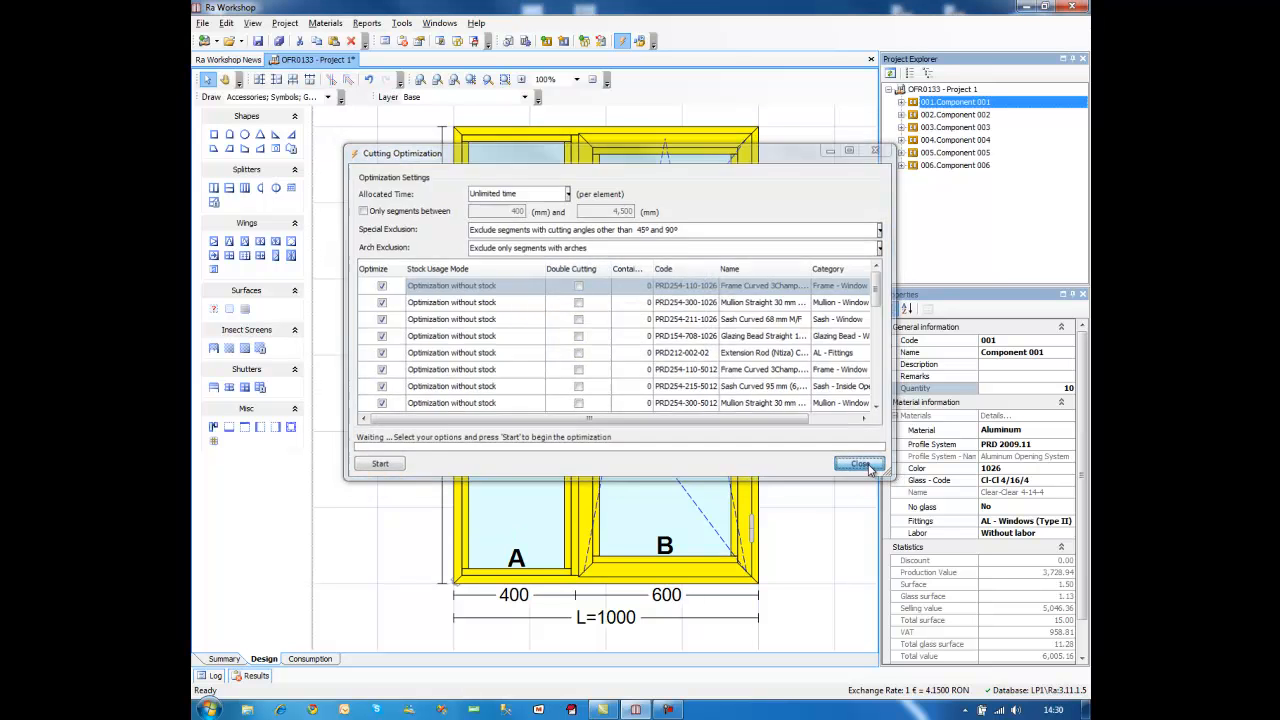
{"action": "left_click", "coordinate": [866, 467]}
{"action": "left_click", "coordinate": [366, 22]}
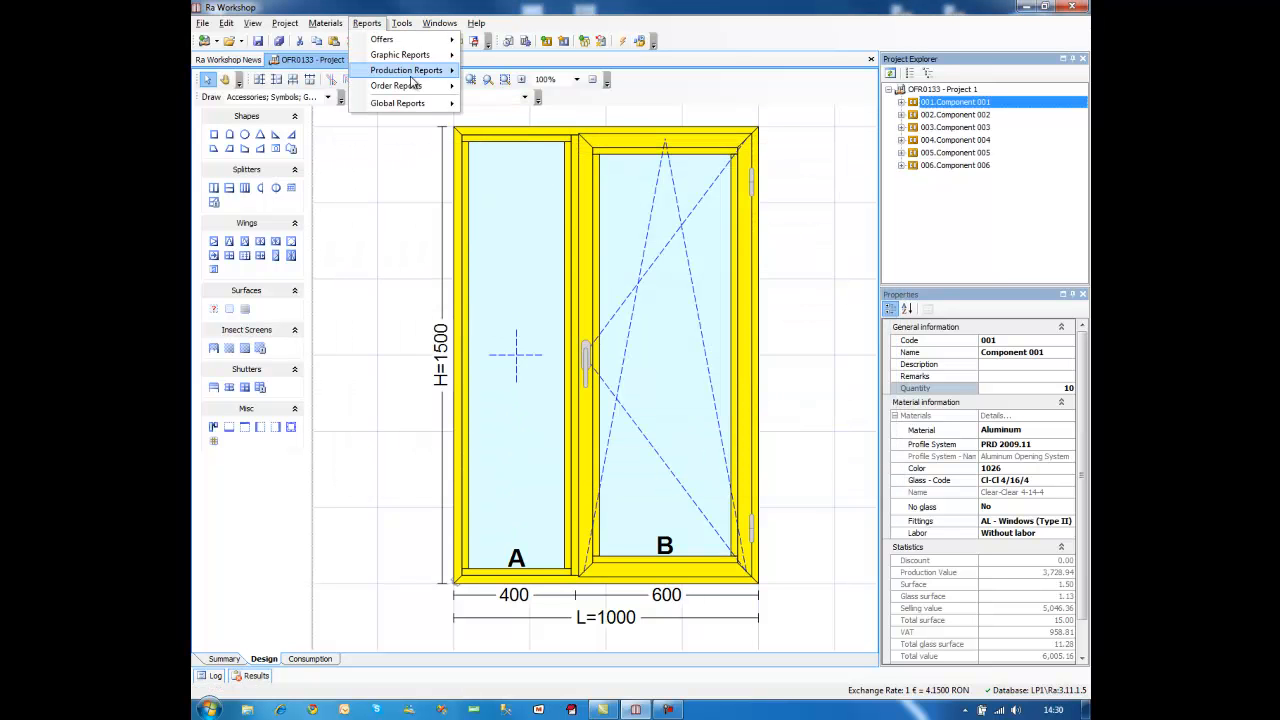
{"action": "mouse_move", "coordinate": [410, 70]}
{"action": "left_click", "coordinate": [523, 134]}
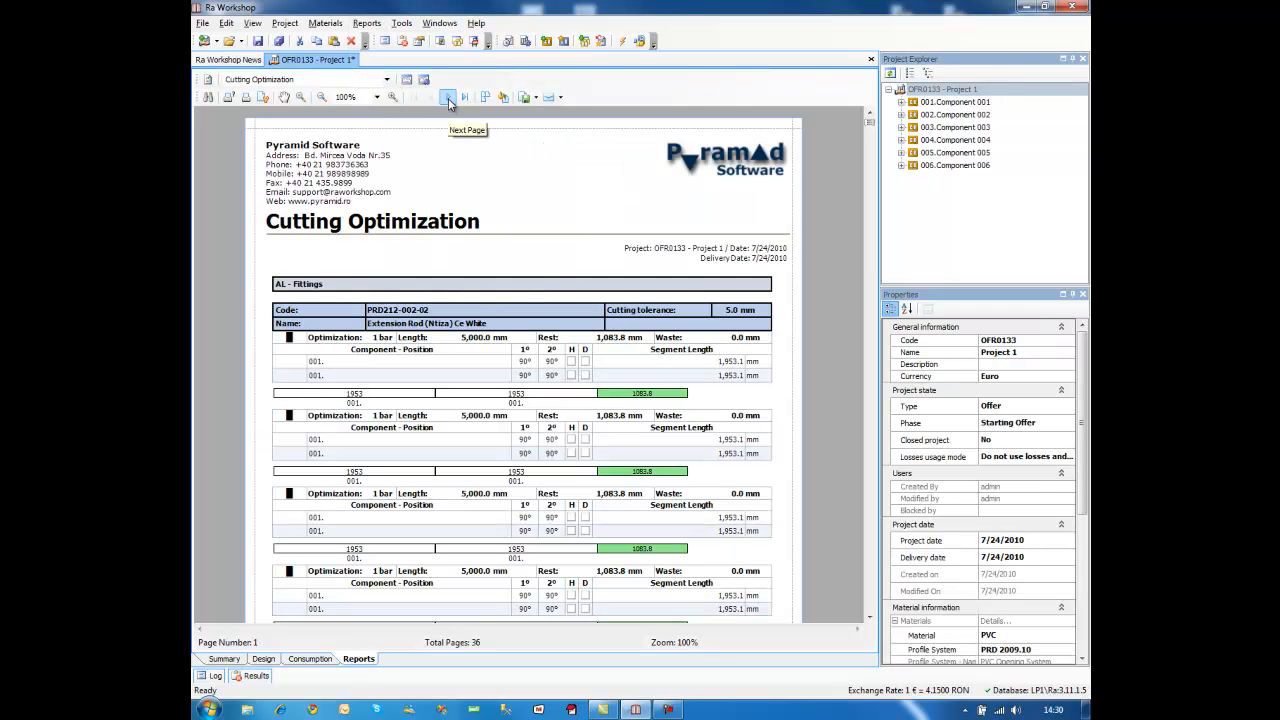
{"action": "left_click", "coordinate": [448, 98]}
{"action": "left_click", "coordinate": [448, 98]}
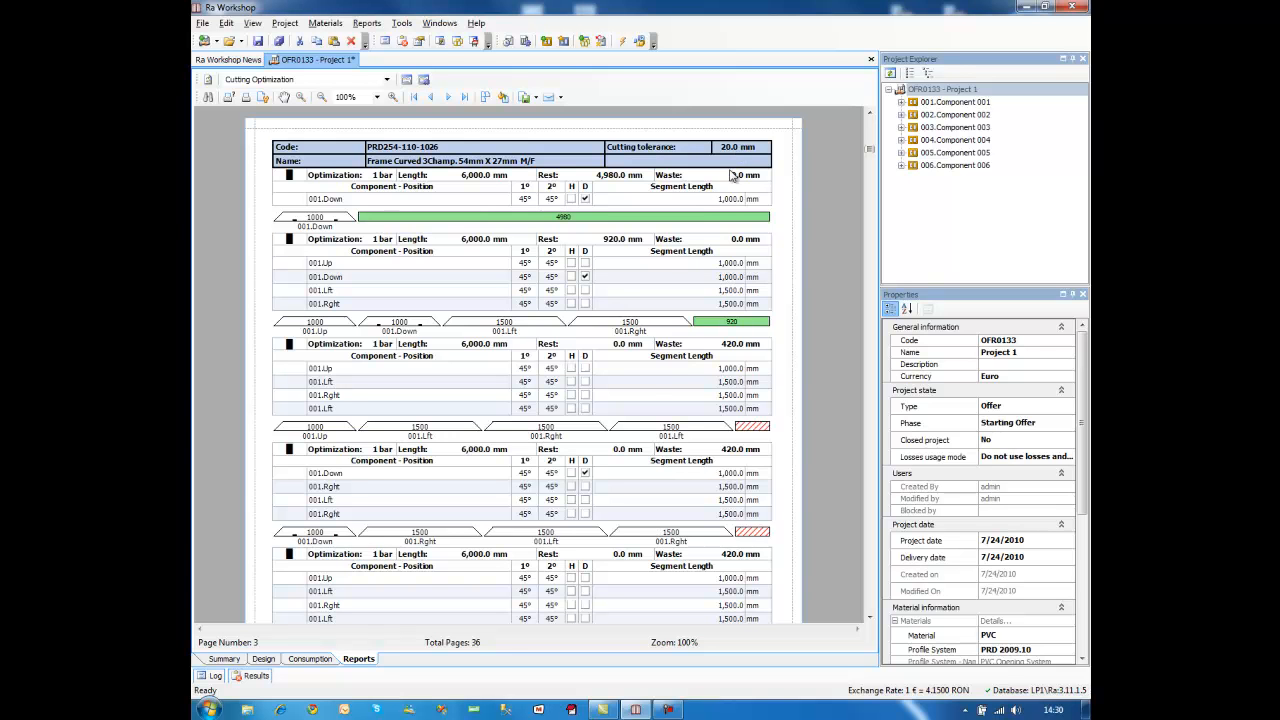
{"action": "scroll", "coordinate": [658, 337], "scroll_direction": "down", "scroll_amount": 5}
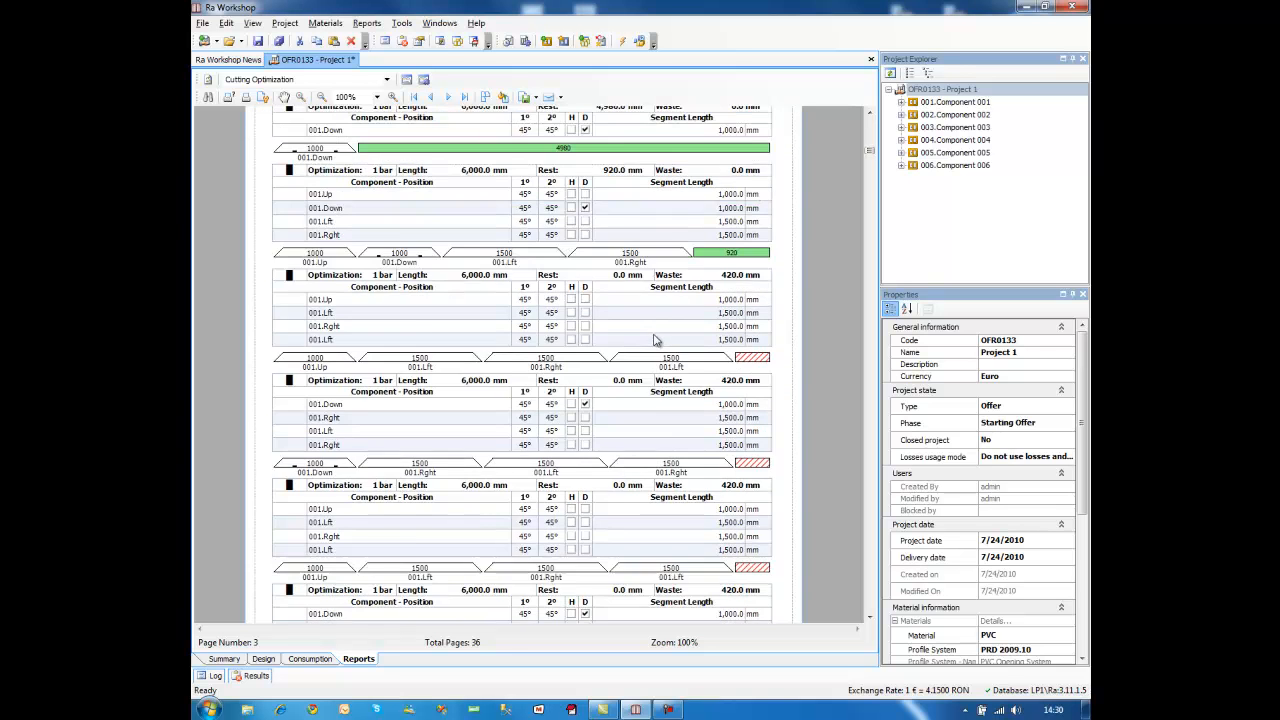
{"action": "scroll", "coordinate": [658, 337], "scroll_direction": "up", "scroll_amount": 5}
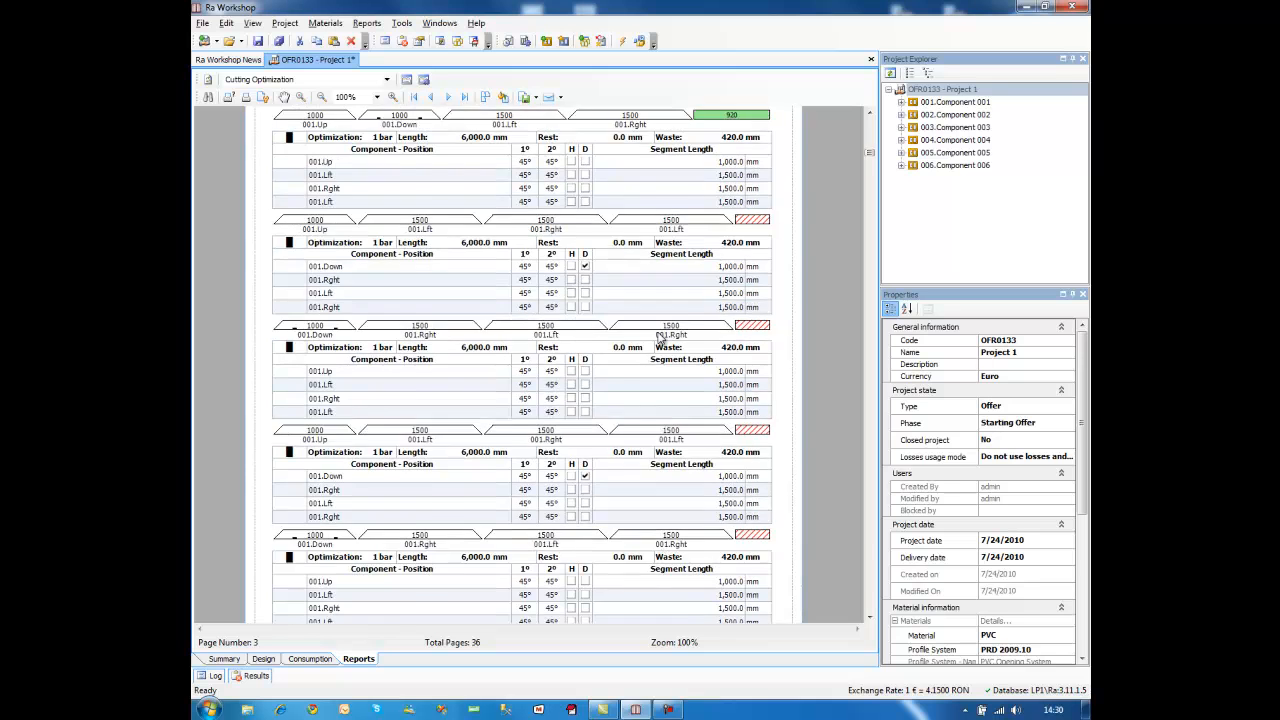
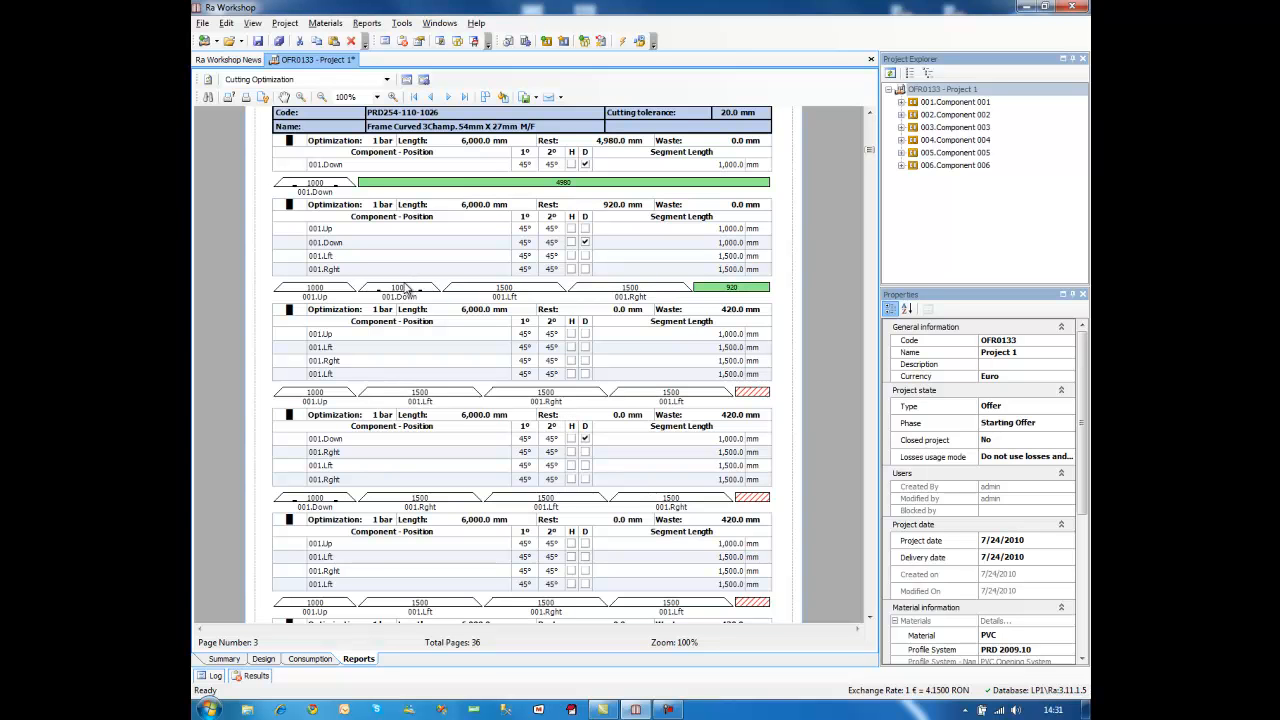
{"action": "scroll", "coordinate": [440, 275], "scroll_direction": "up", "scroll_amount": 1}
{"action": "scroll", "coordinate": [470, 265], "scroll_direction": "down", "scroll_amount": 3}
{"action": "scroll", "coordinate": [484, 257], "scroll_direction": "up", "scroll_amount": 3}
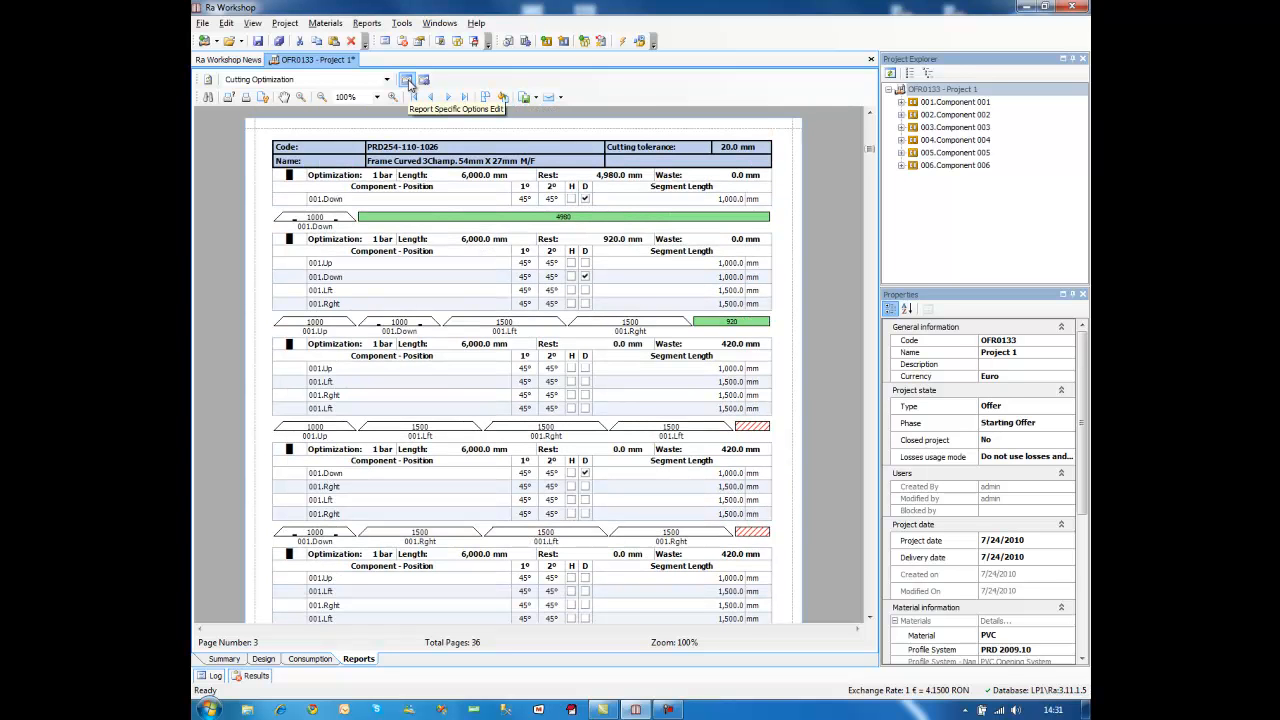
Step: Set the Cutting Optimization report type to Graphic (Compact report) and look through the bar layouts of its profiles
{"action": "left_click", "coordinate": [408, 85]}
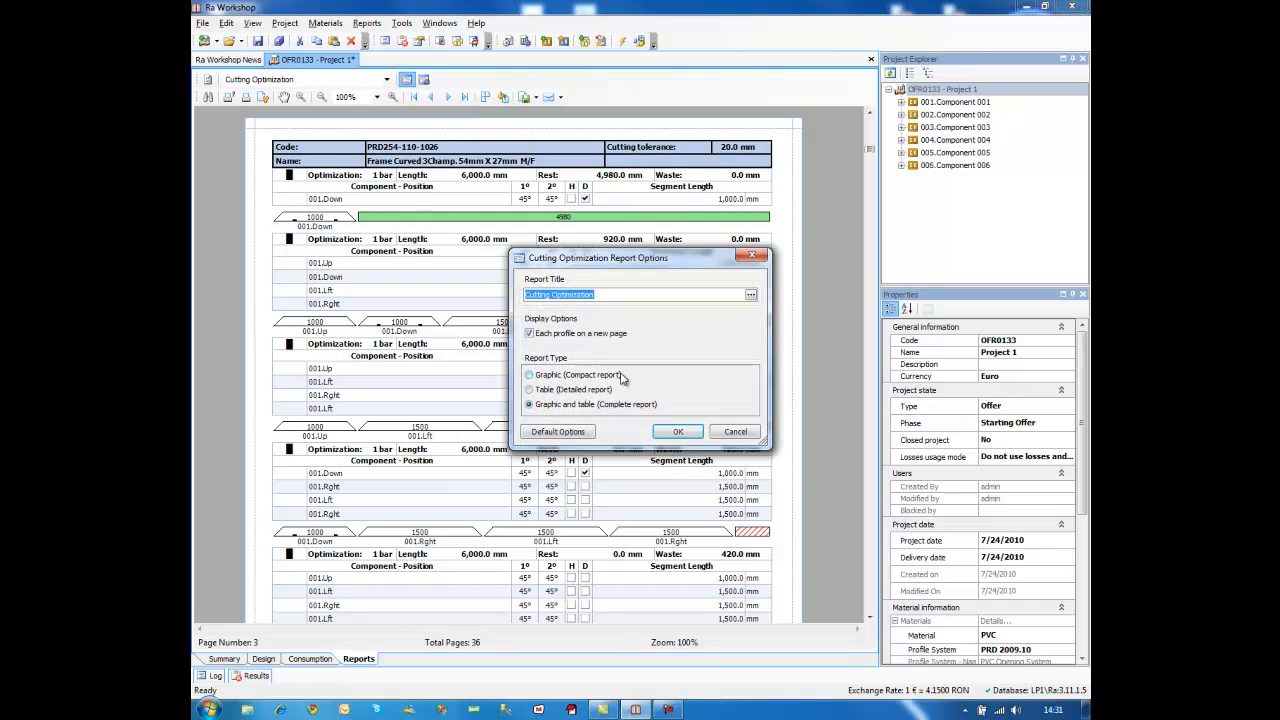
{"action": "left_click", "coordinate": [571, 379]}
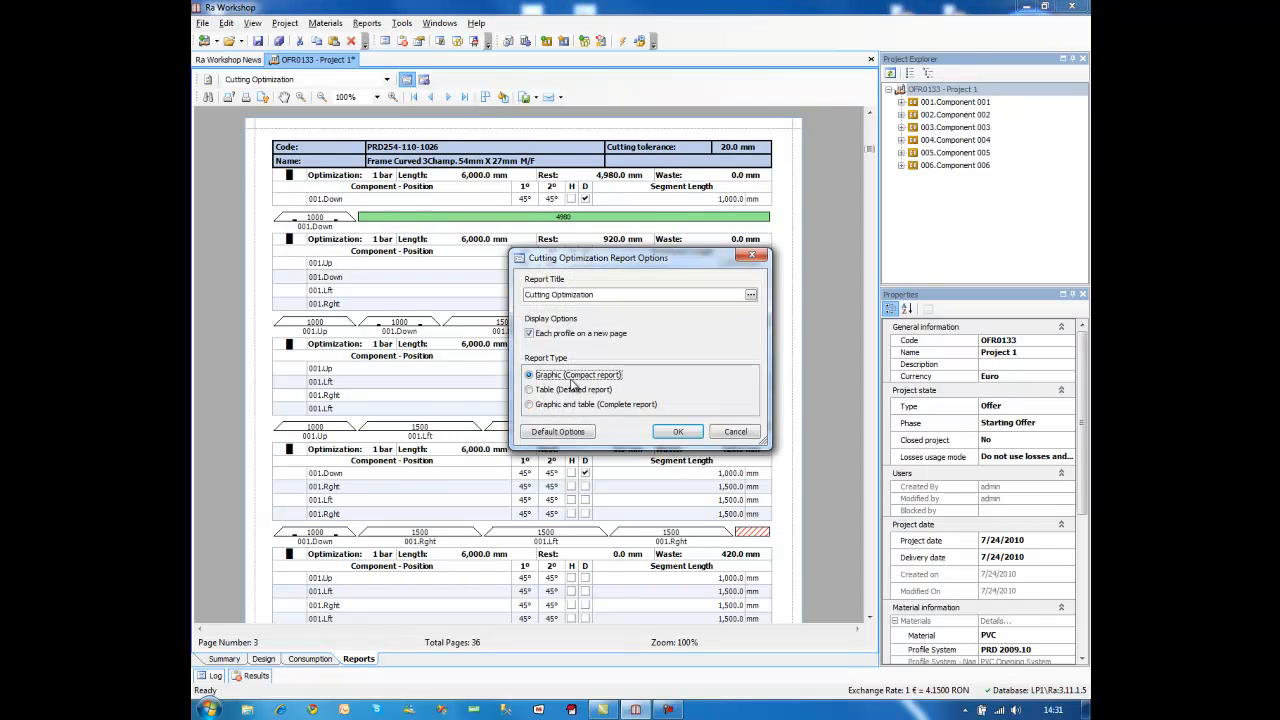
{"action": "left_click", "coordinate": [676, 432]}
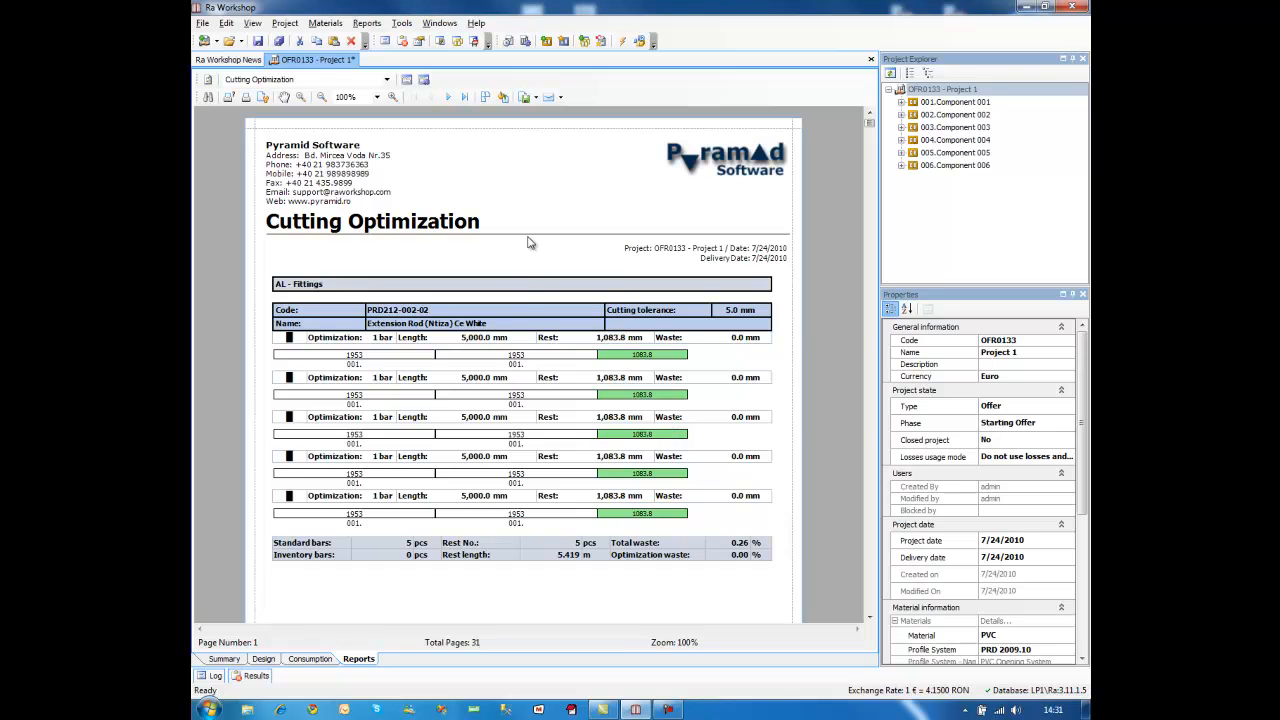
{"action": "left_click", "coordinate": [450, 97]}
{"action": "left_click", "coordinate": [450, 97]}
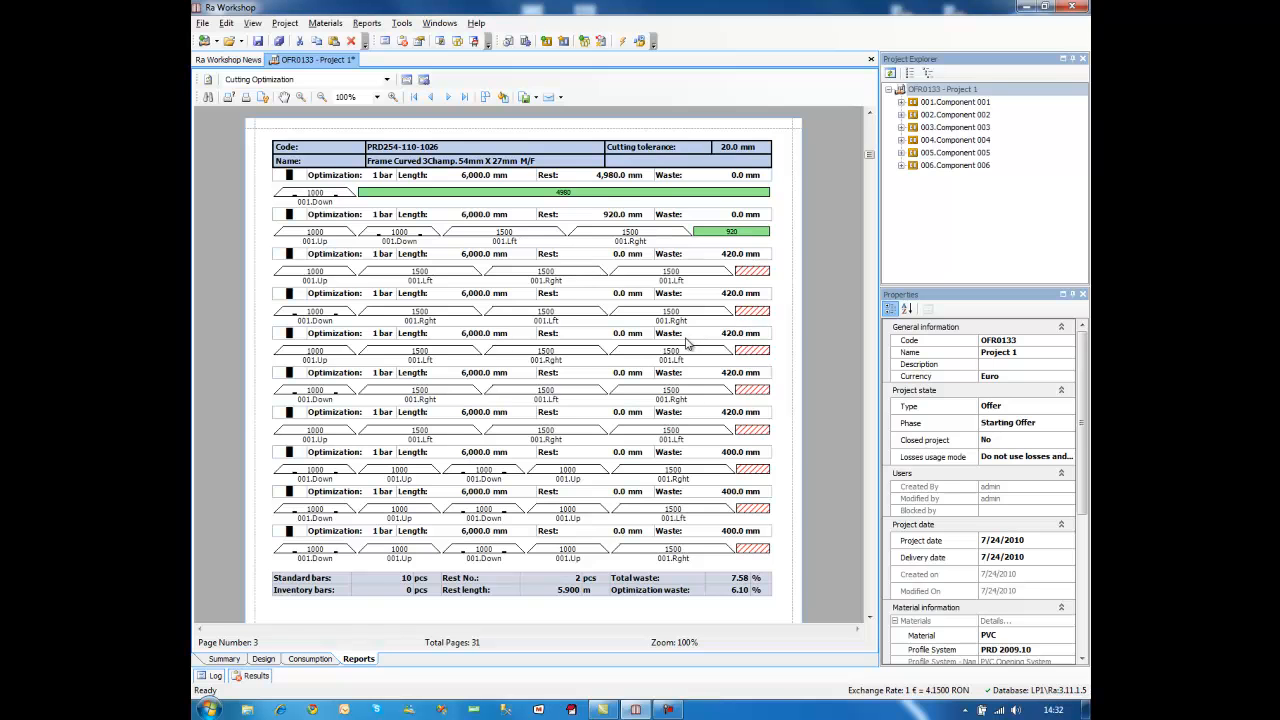
{"action": "scroll", "coordinate": [689, 342], "scroll_direction": "down", "scroll_amount": 3}
{"action": "left_click_drag", "start_coordinate": [869, 157], "coordinate": [873, 284]}
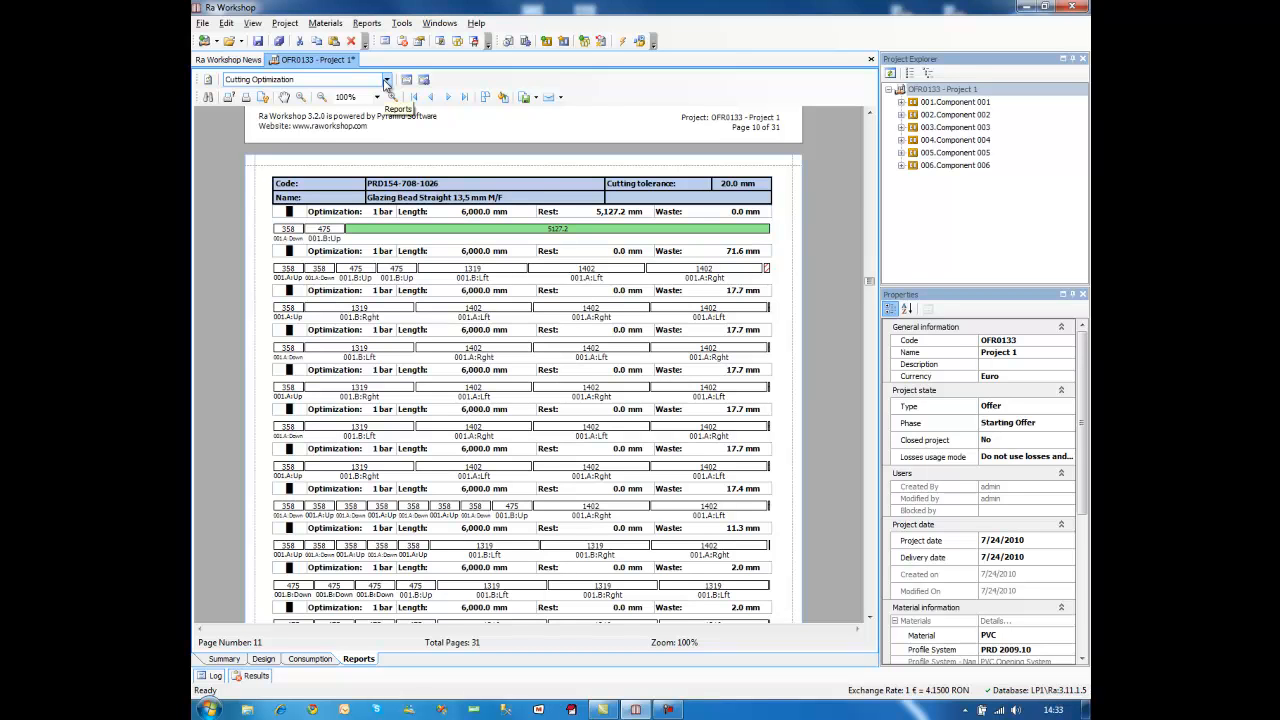
Step: Display the Profile Order report and look through the ordered profiles, bar numbers and quantities
{"action": "left_click", "coordinate": [366, 22]}
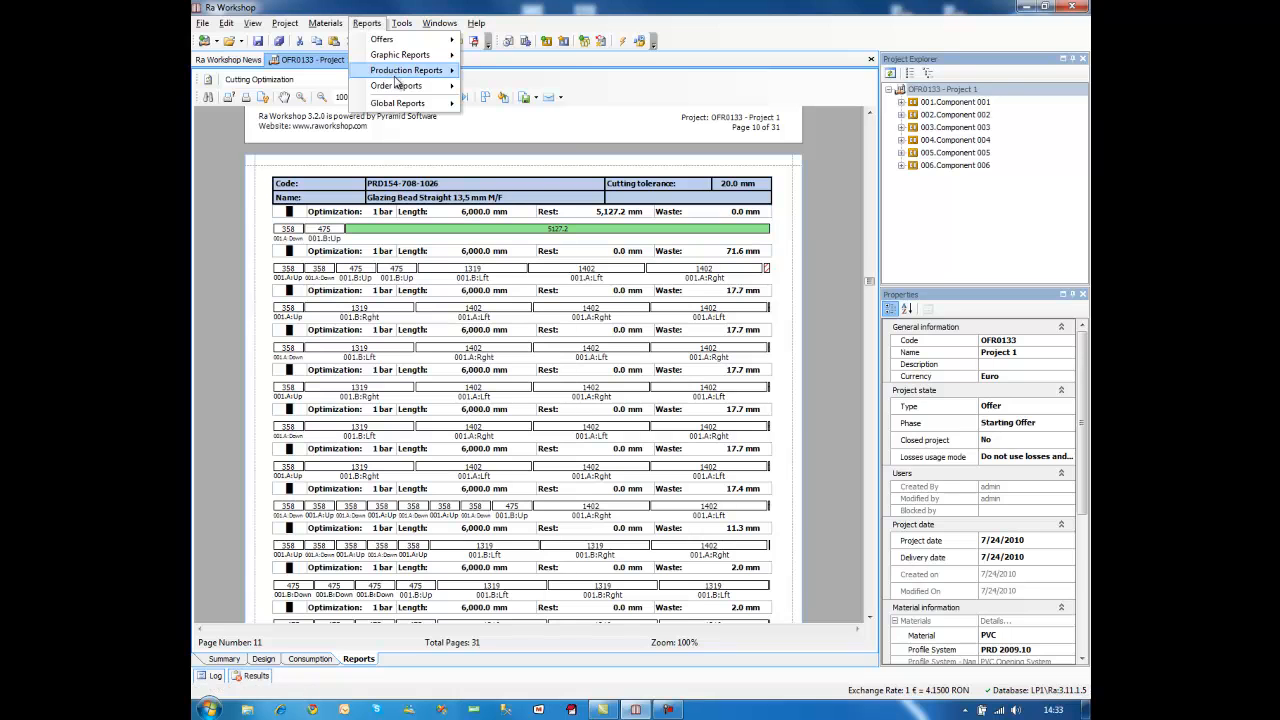
{"action": "mouse_move", "coordinate": [410, 91]}
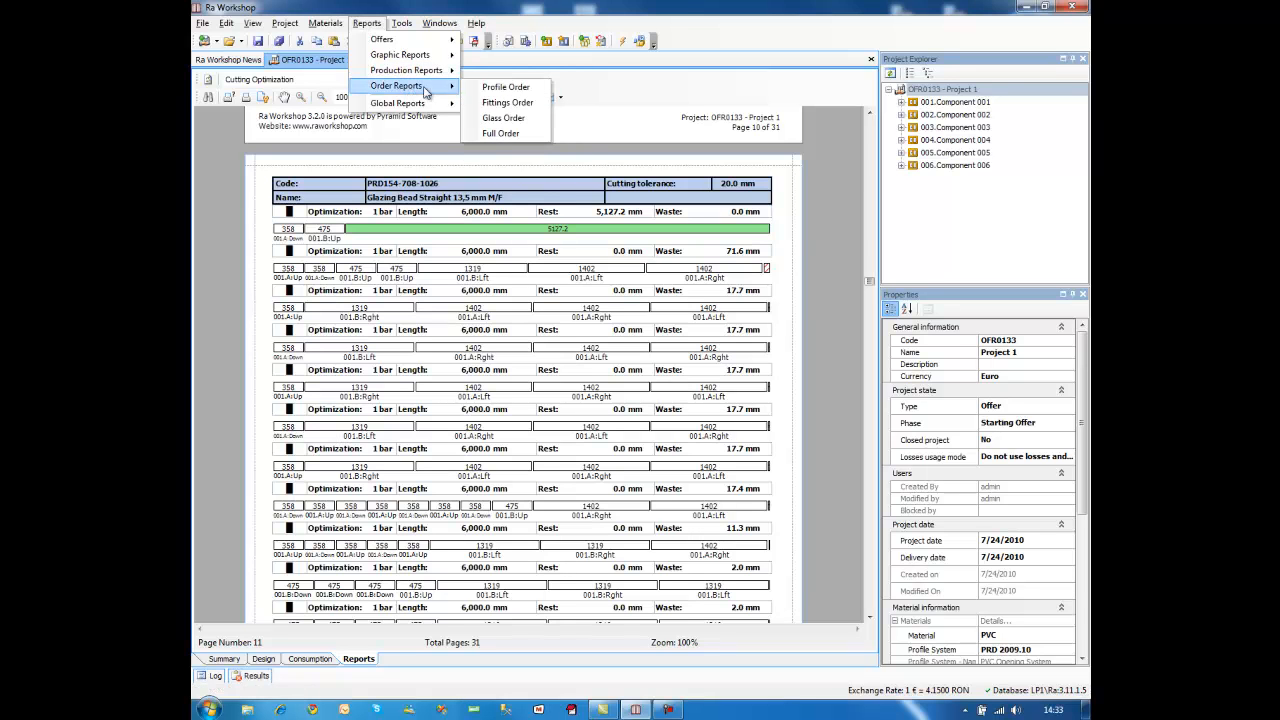
{"action": "left_click", "coordinate": [504, 88]}
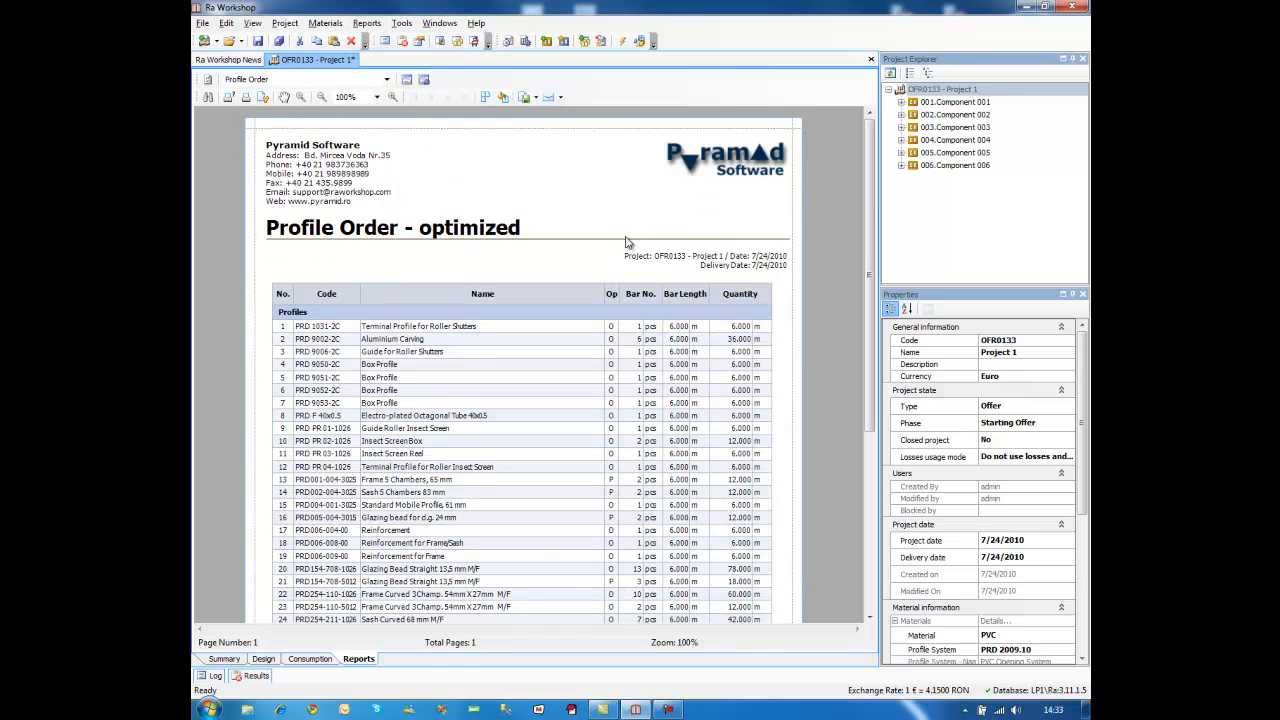
{"action": "left_click_drag", "start_coordinate": [864, 188], "coordinate": [866, 230]}
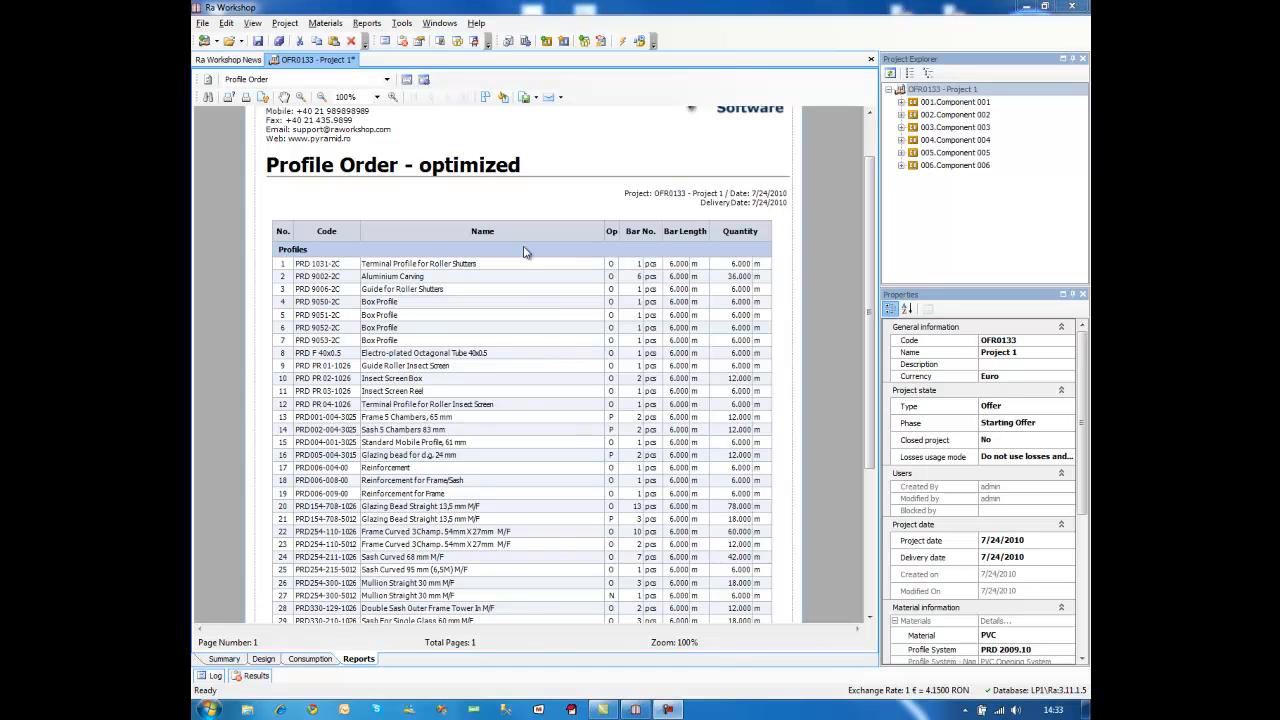
Step: Turn on Show values in the Profile Order report to view unit prices and values, and turn it off again
{"action": "left_click", "coordinate": [406, 80]}
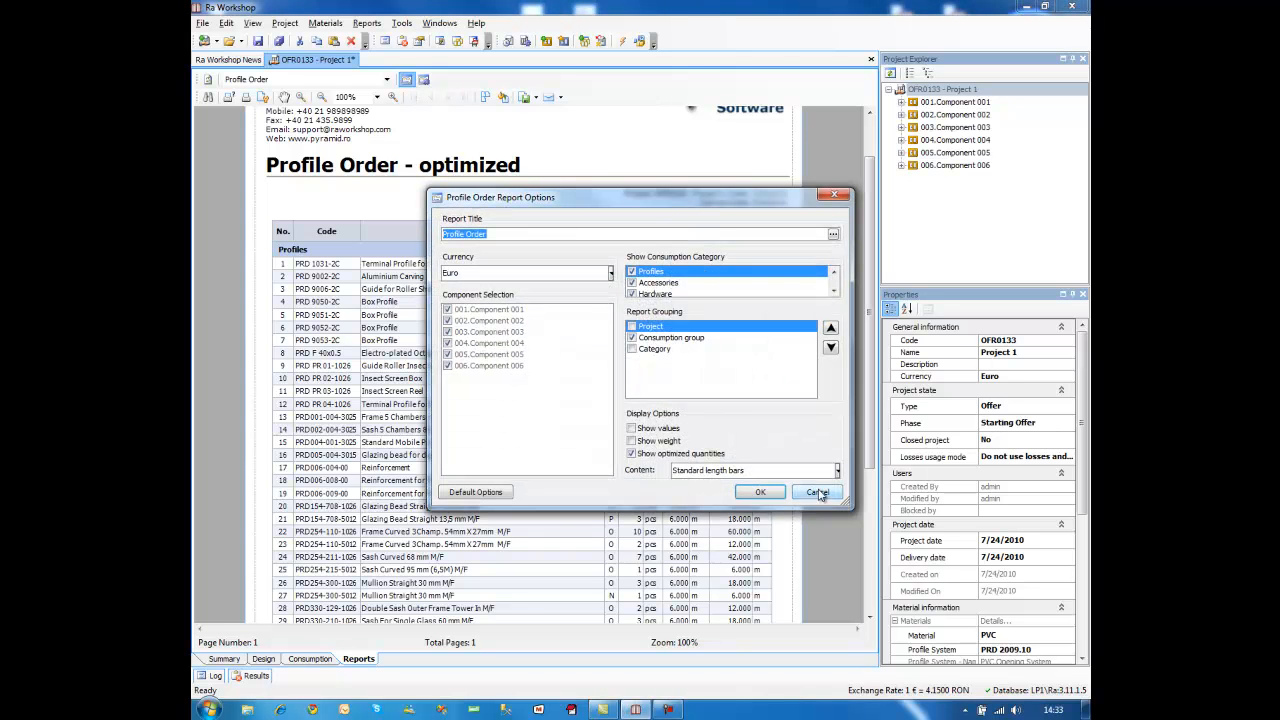
{"action": "left_click", "coordinate": [660, 429]}
{"action": "left_click", "coordinate": [770, 491]}
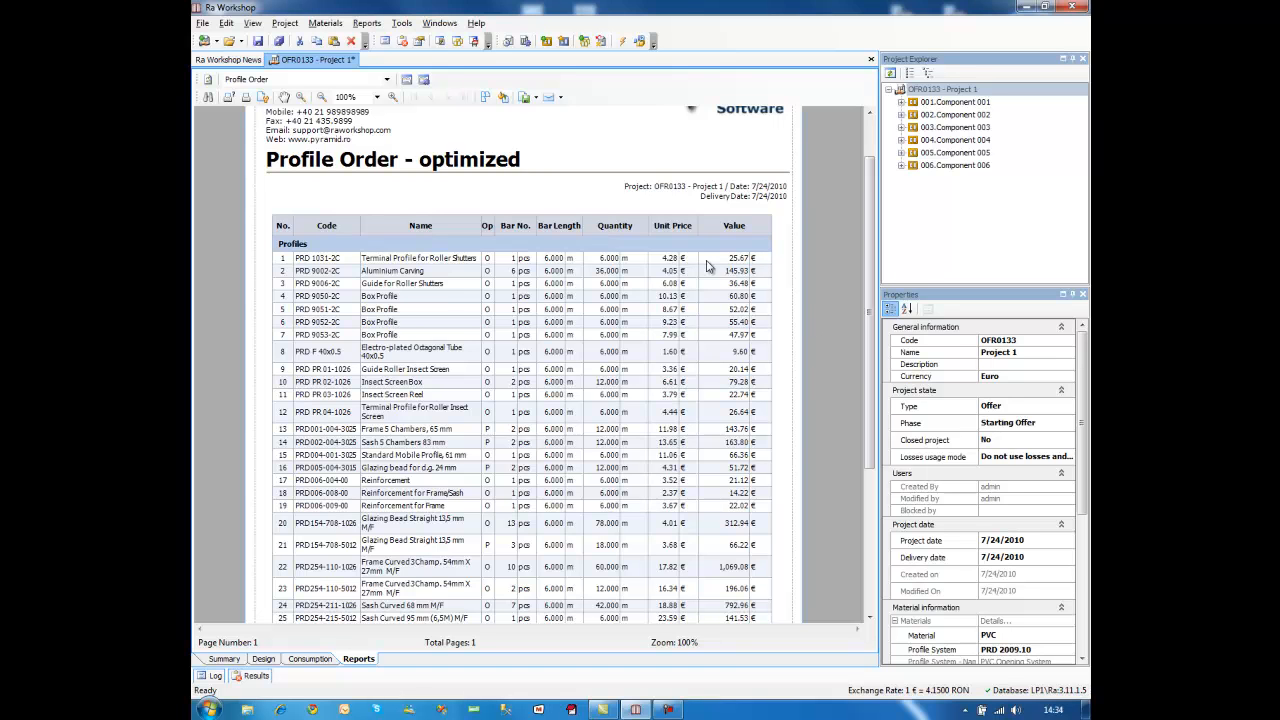
{"action": "left_click", "coordinate": [406, 79]}
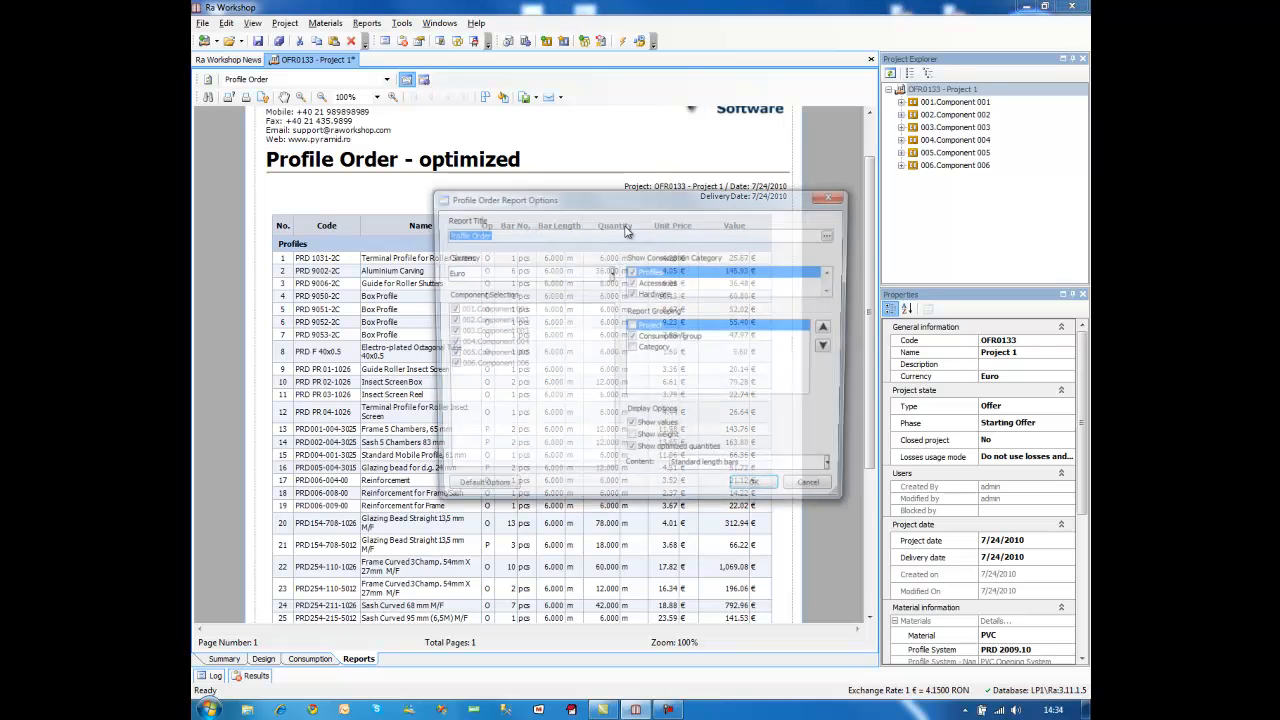
{"action": "left_click", "coordinate": [660, 429]}
{"action": "left_click", "coordinate": [760, 492]}
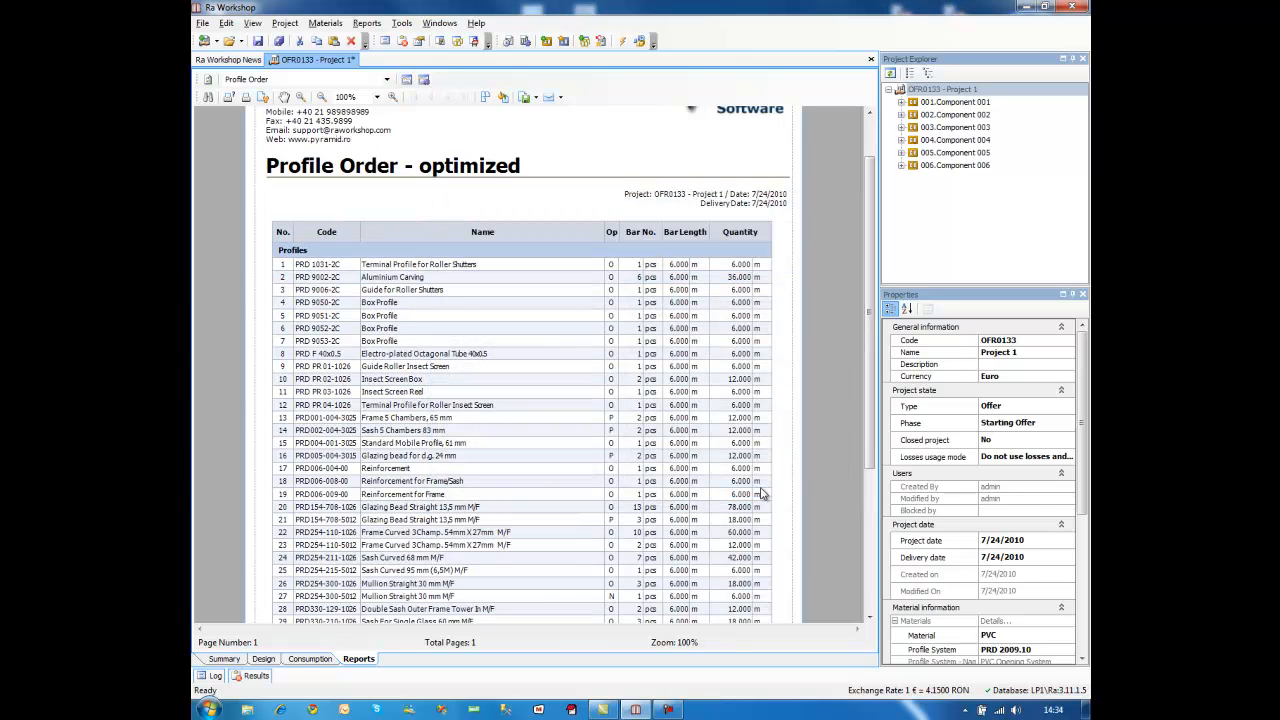
Step: Display the Fittings Order report and the Glass Order report to examine their material lists
{"action": "left_click", "coordinate": [386, 79]}
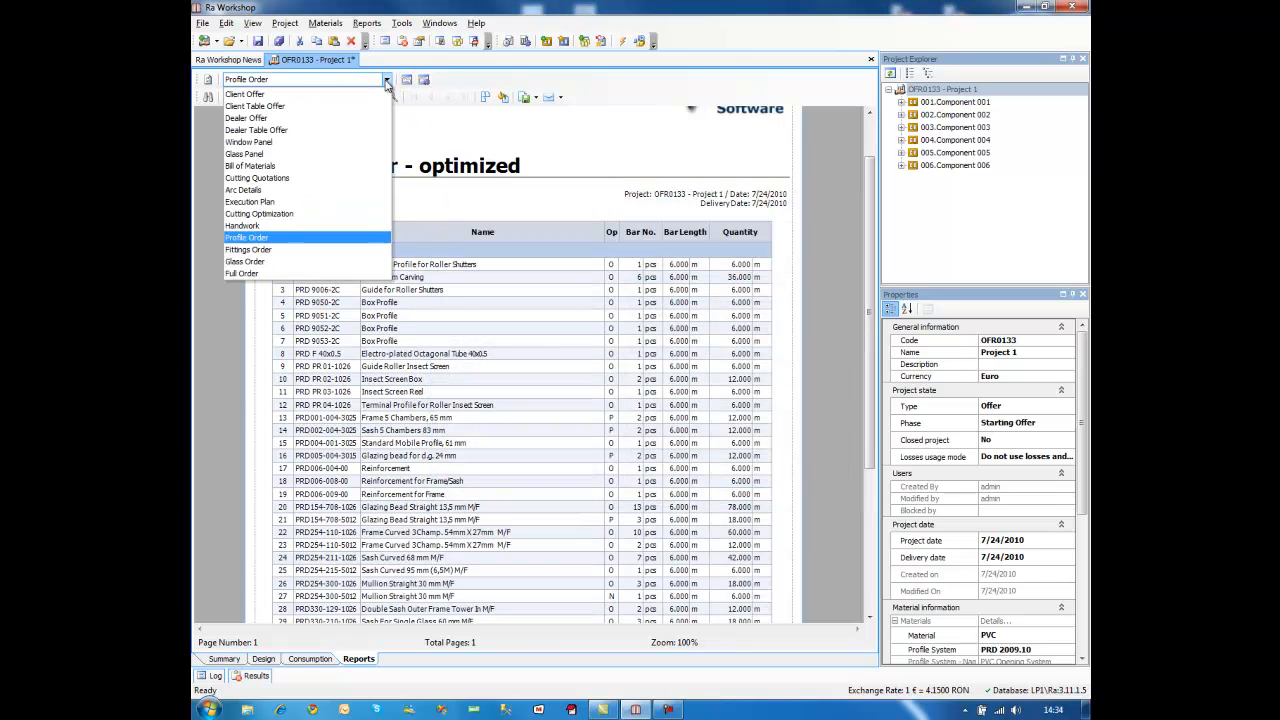
{"action": "left_click", "coordinate": [281, 250]}
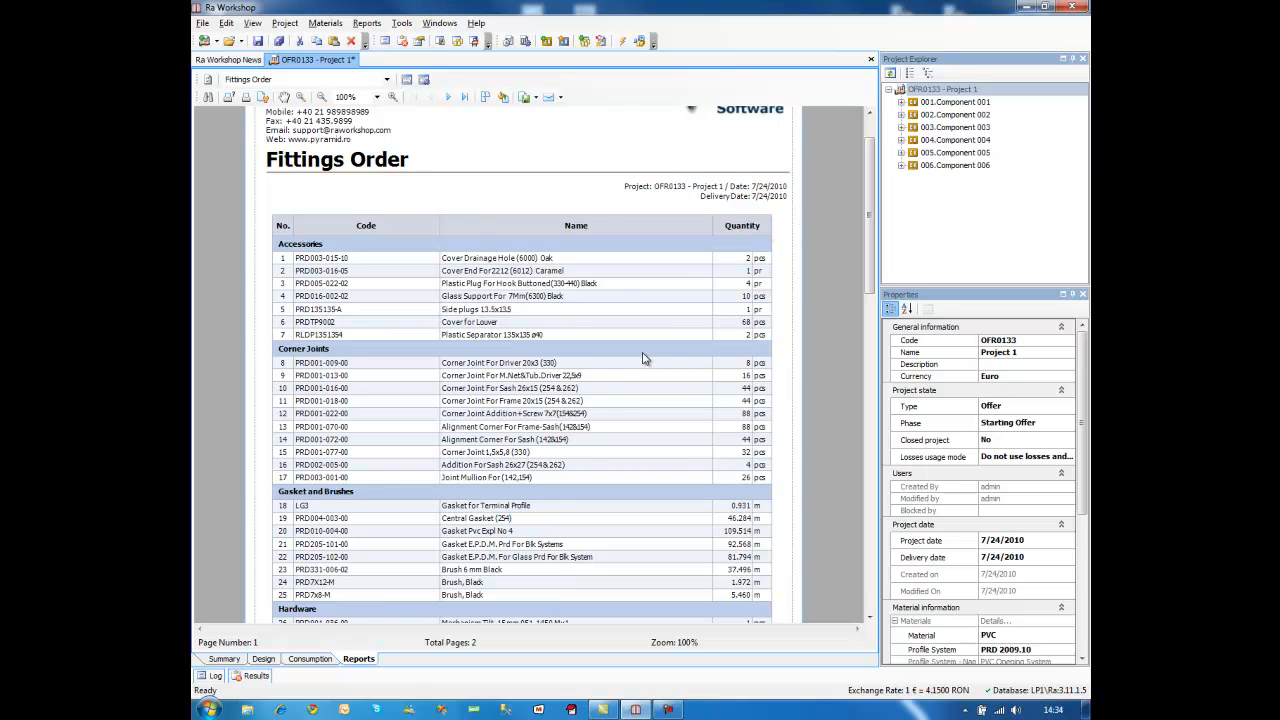
{"action": "left_click", "coordinate": [387, 79]}
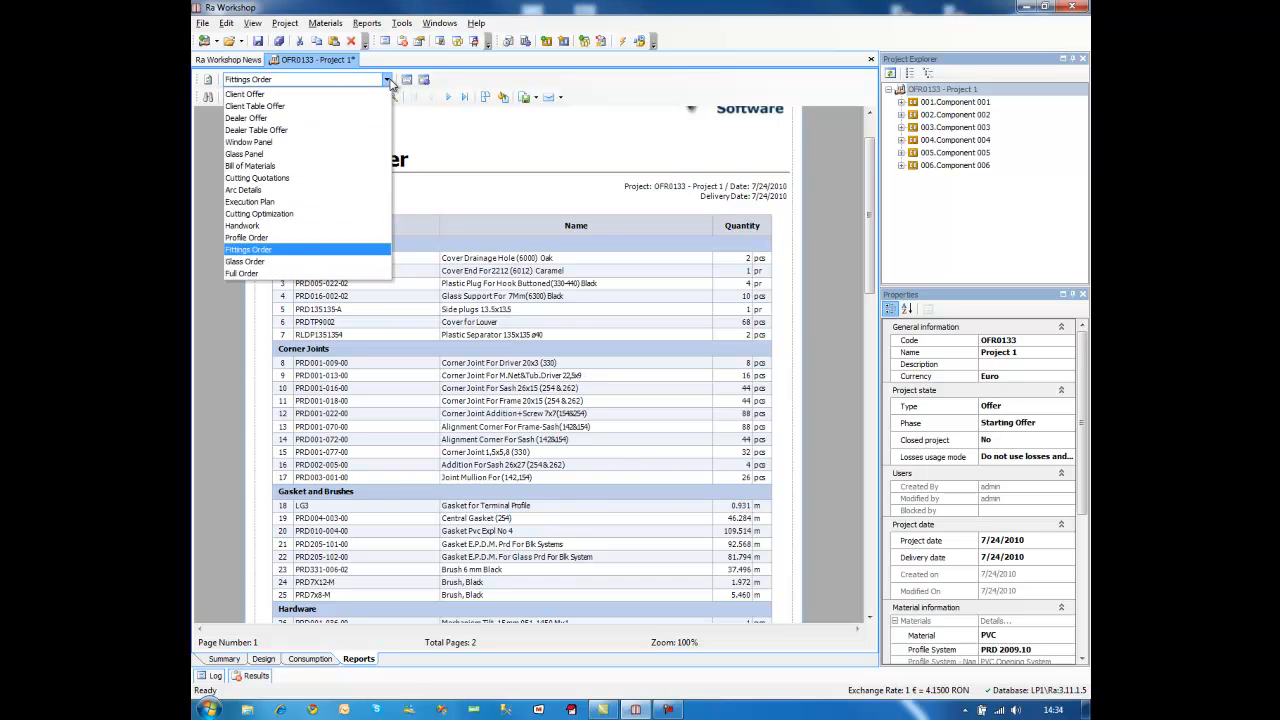
{"action": "left_click", "coordinate": [301, 264]}
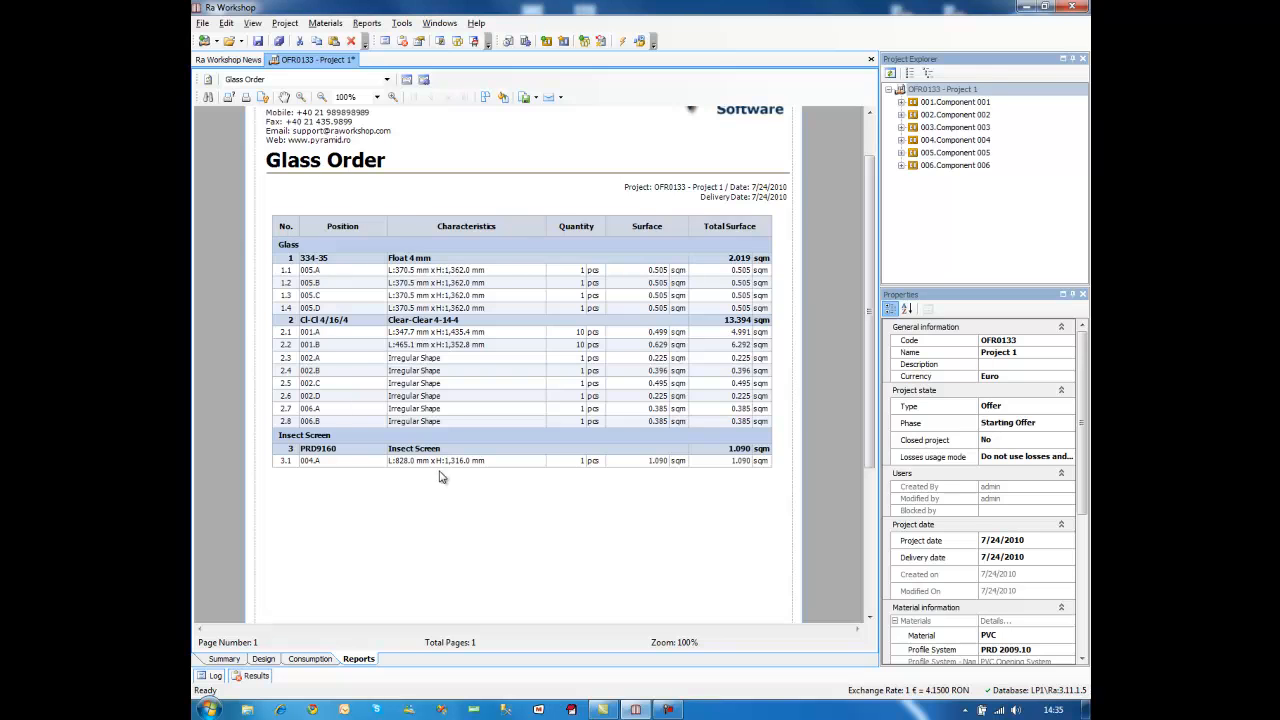
Step: Display the Glass Panel report and look through the glass drawings of the components
{"action": "left_click", "coordinate": [282, 80]}
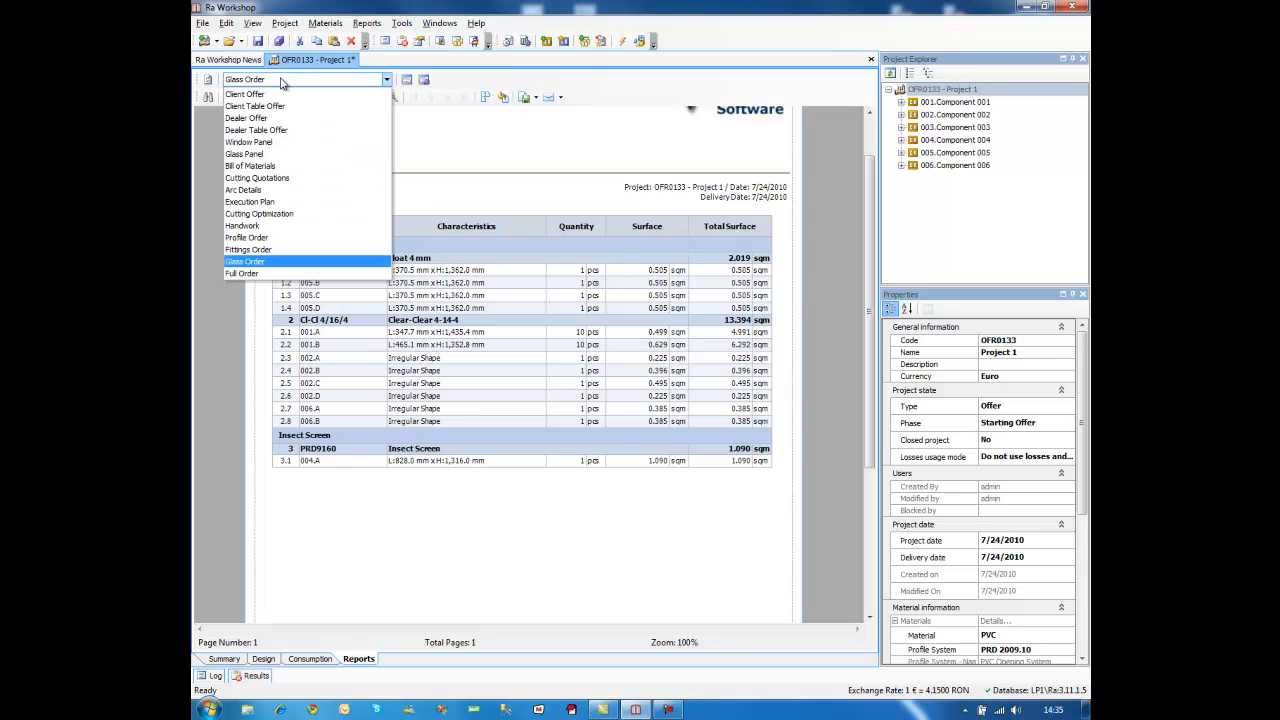
{"action": "left_click", "coordinate": [267, 158]}
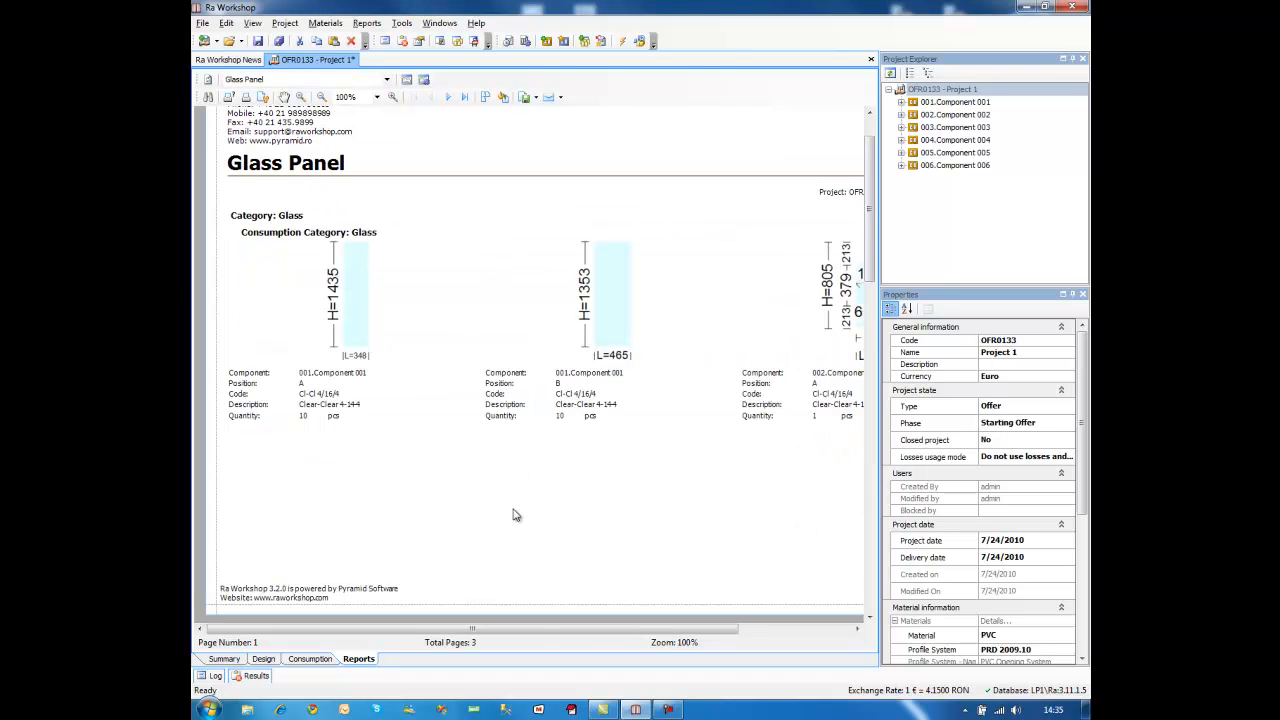
{"action": "left_click_drag", "start_coordinate": [533, 630], "coordinate": [600, 638]}
{"action": "left_click_drag", "start_coordinate": [625, 633], "coordinate": [528, 632]}
{"action": "left_click_drag", "start_coordinate": [871, 206], "coordinate": [874, 358]}
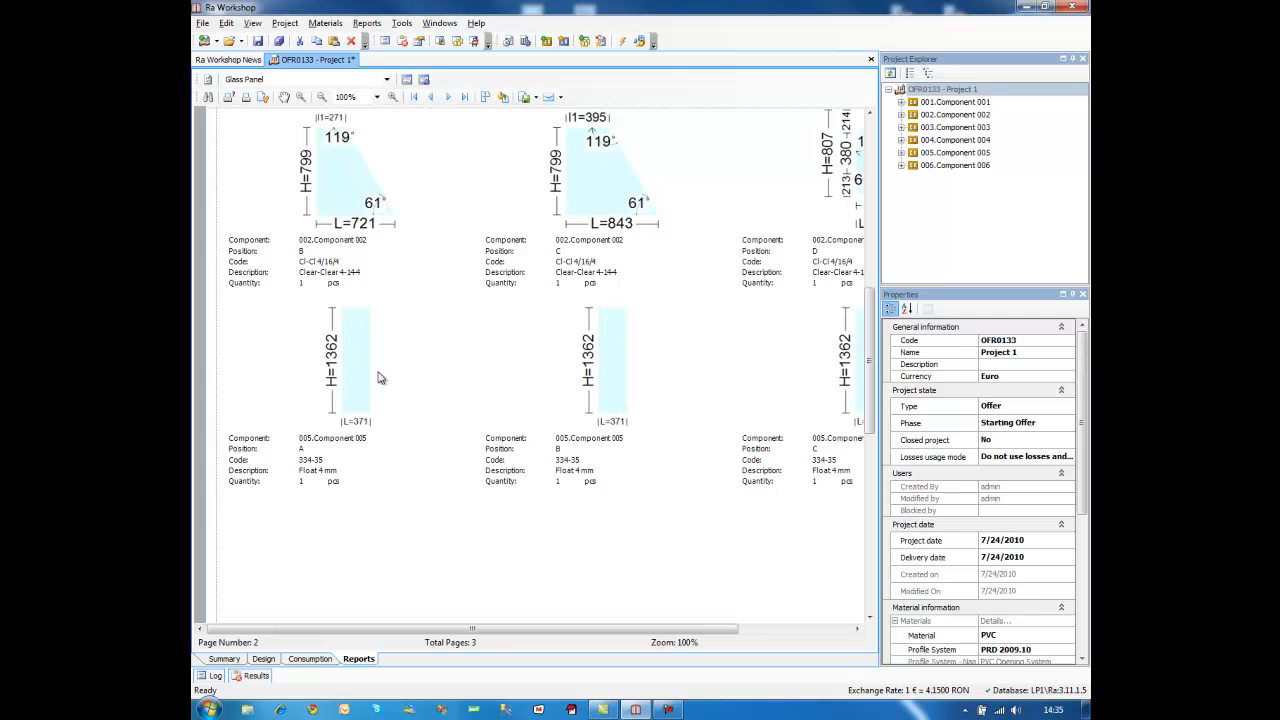
Step: Limit the Glass Panel report to Irregular shapes and turn on Show detailed report
{"action": "left_click", "coordinate": [407, 80]}
{"action": "left_click", "coordinate": [487, 364]}
{"action": "left_click", "coordinate": [708, 390]}
{"action": "mouse_move", "coordinate": [874, 240]}
{"action": "left_mouse_down"}
{"action": "mouse_move", "coordinate": [874, 393]}
{"action": "mouse_move", "coordinate": [871, 232]}
{"action": "left_mouse_up"}
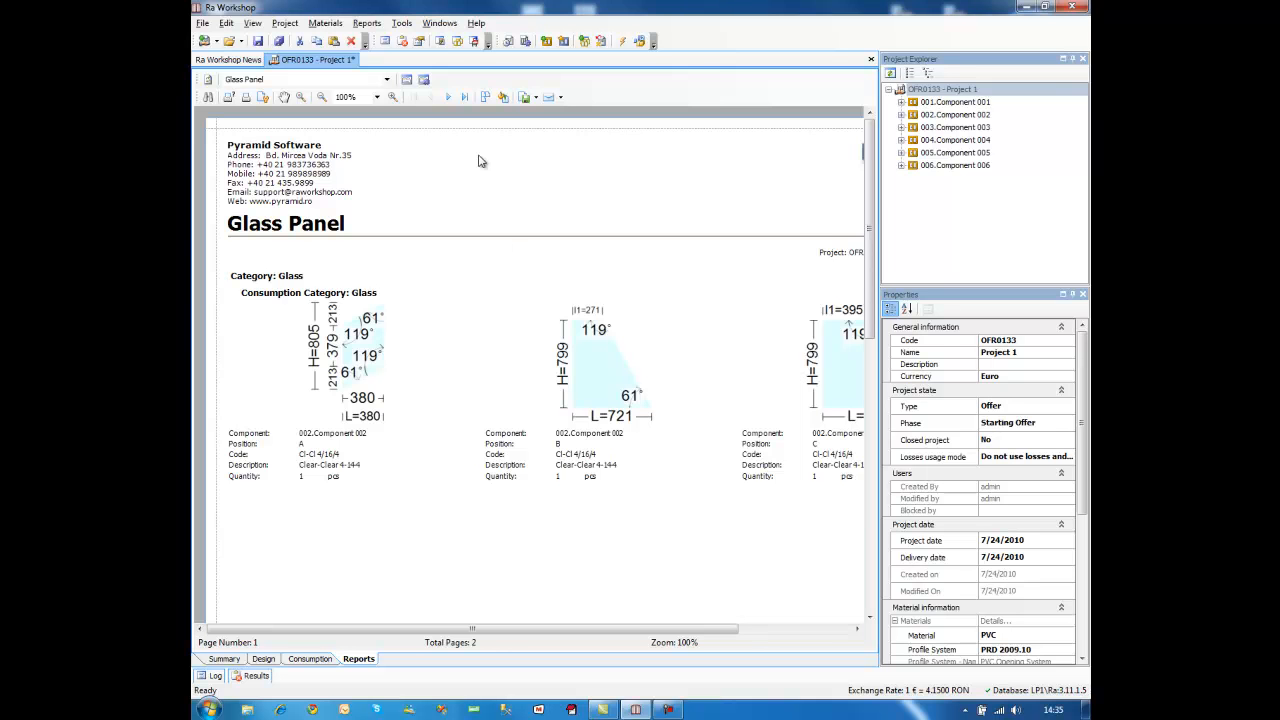
{"action": "left_click", "coordinate": [407, 80]}
{"action": "left_click", "coordinate": [520, 276]}
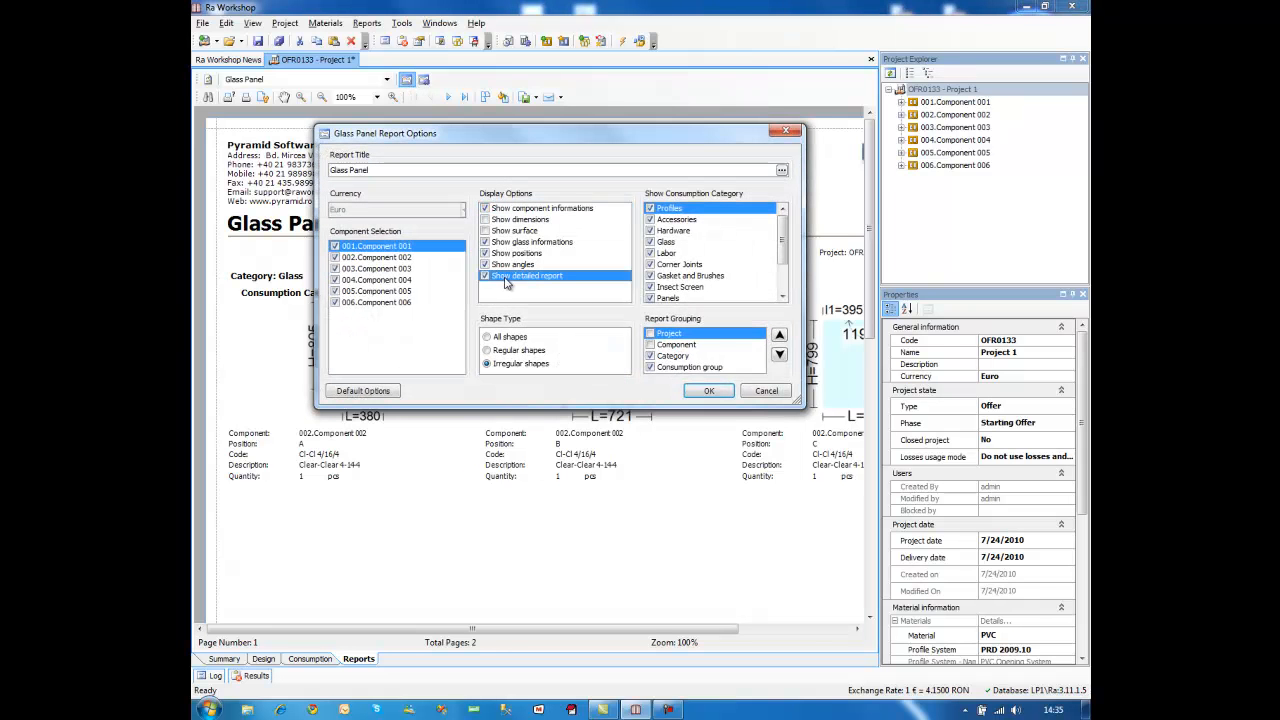
{"action": "left_click", "coordinate": [703, 391]}
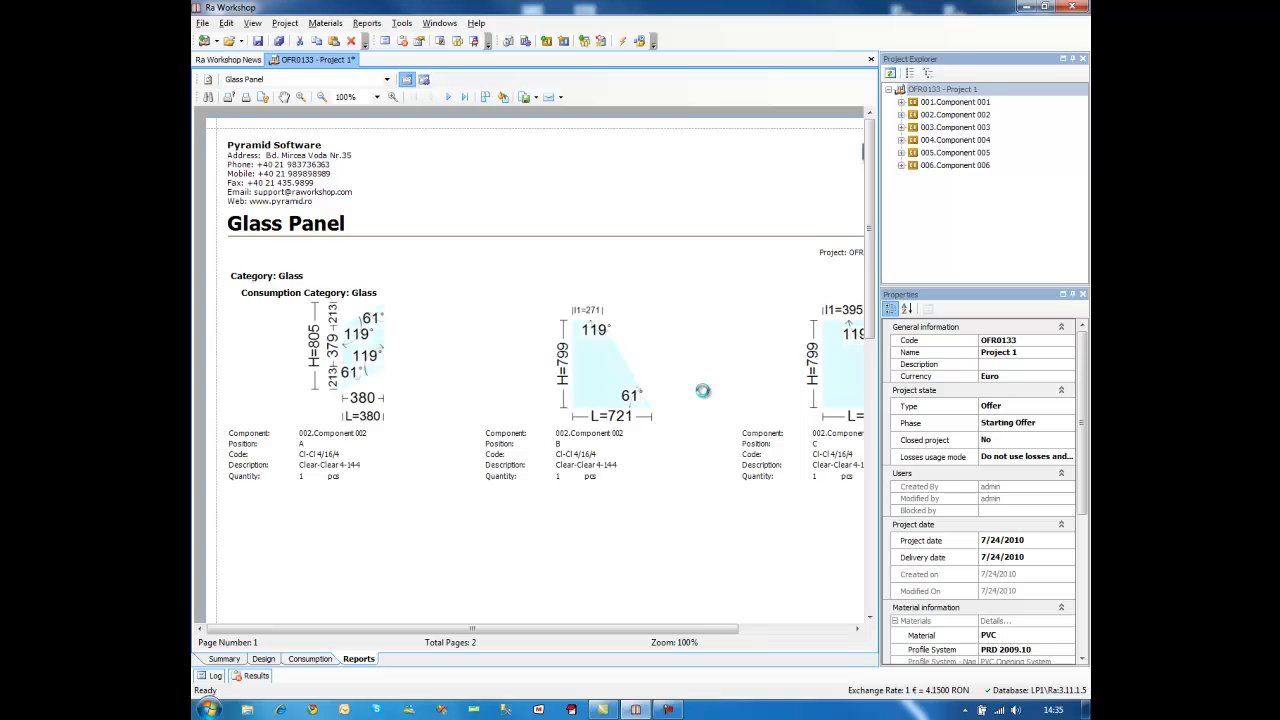
Step: Page through the detailed Glass Panel report to examine the irregular glass drawings of Components 002 and 006
{"action": "left_click", "coordinate": [448, 99]}
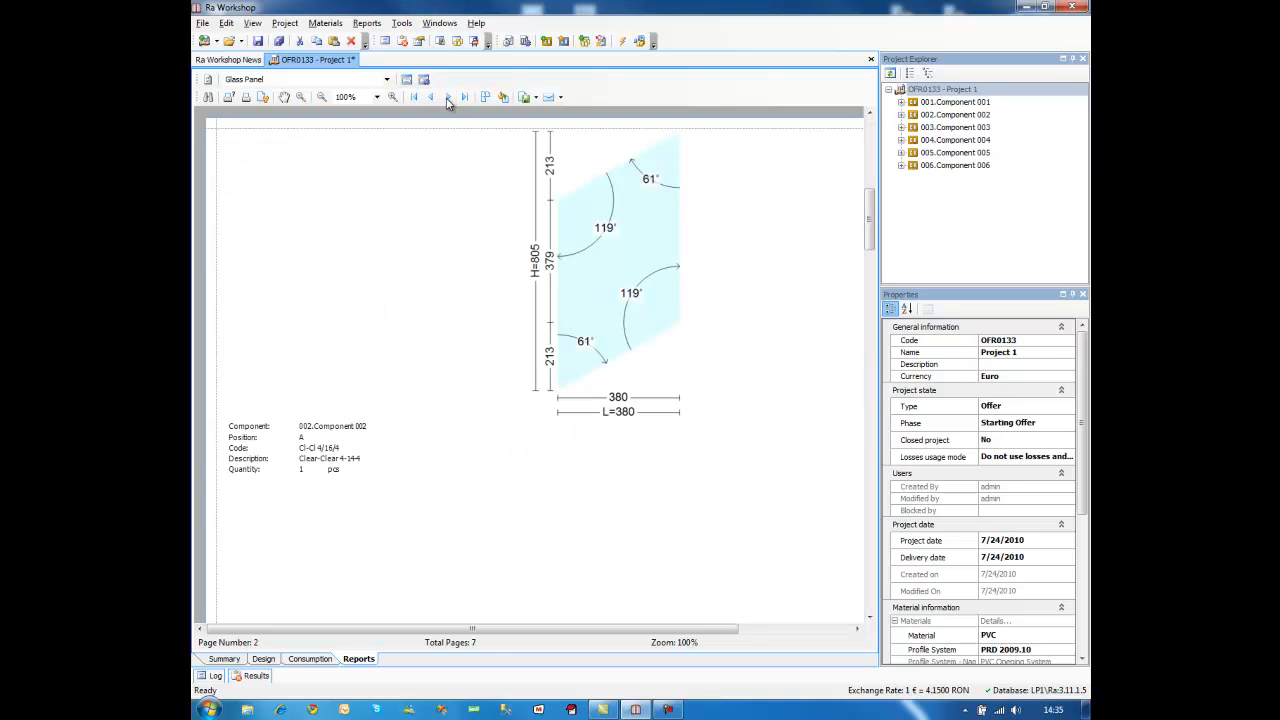
{"action": "left_click", "coordinate": [448, 99]}
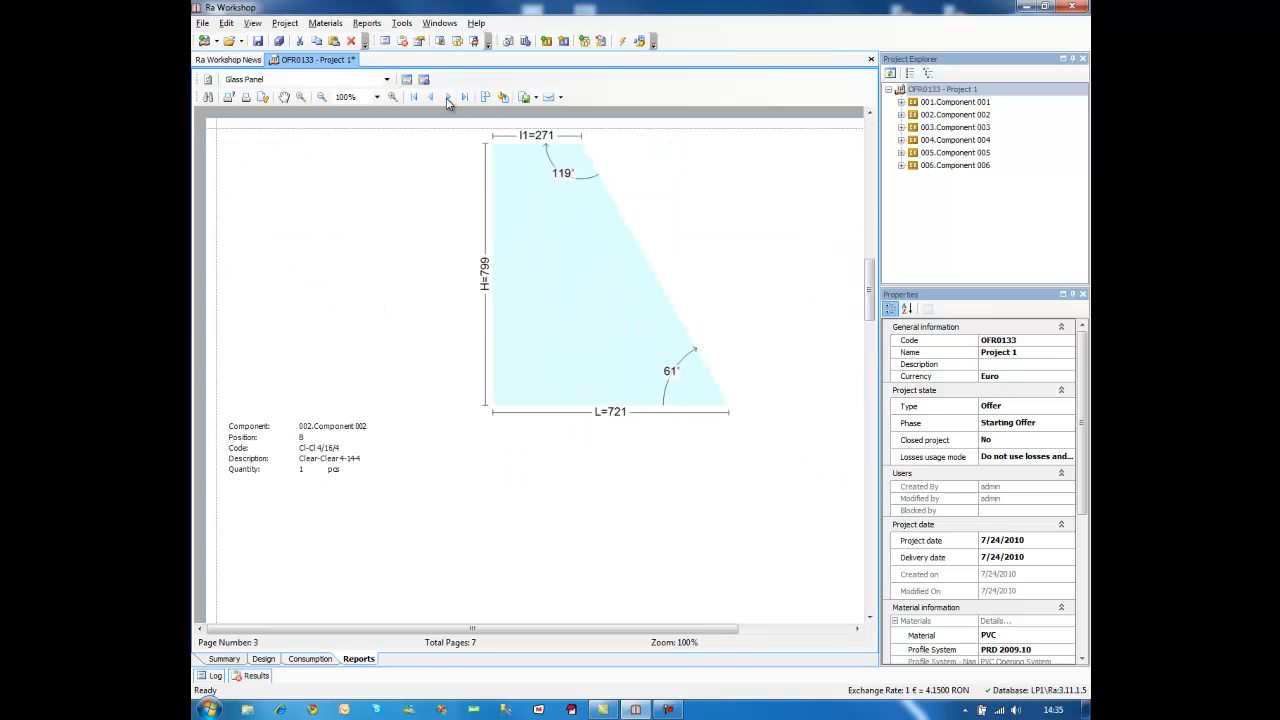
{"action": "left_click", "coordinate": [448, 99]}
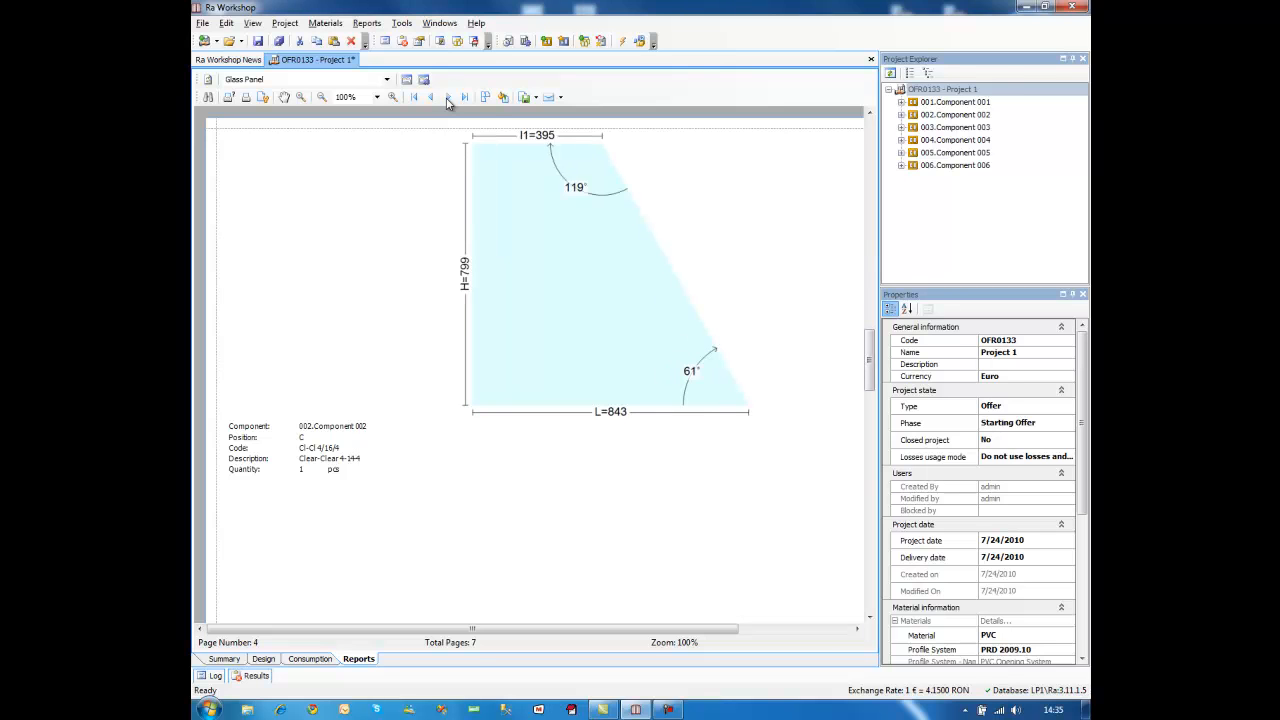
{"action": "left_click", "coordinate": [449, 101]}
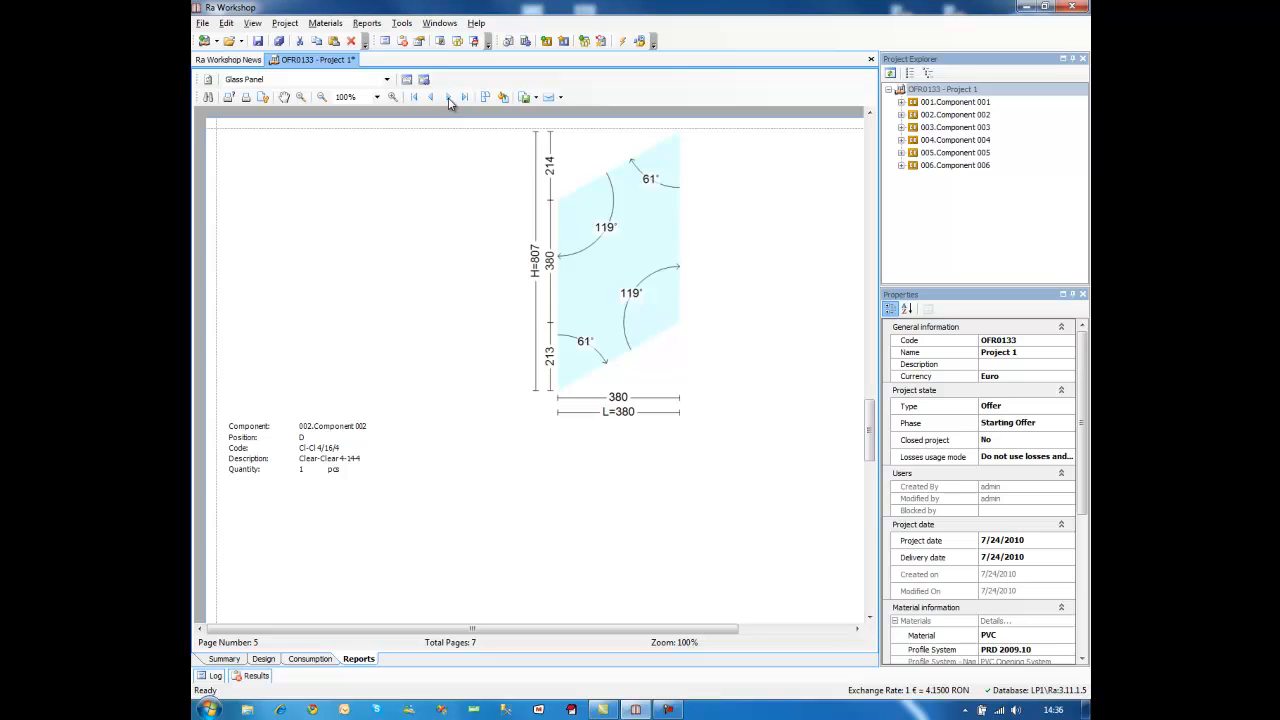
{"action": "left_click", "coordinate": [449, 101]}
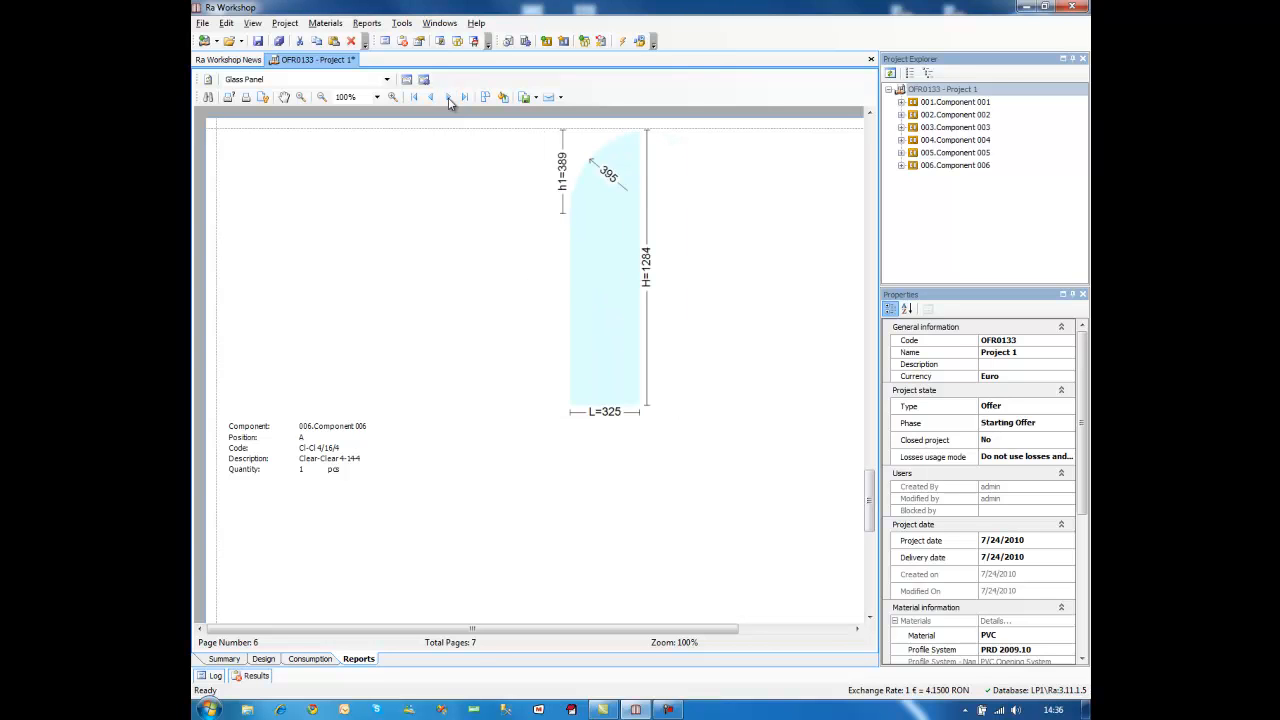
{"action": "left_click", "coordinate": [449, 101]}
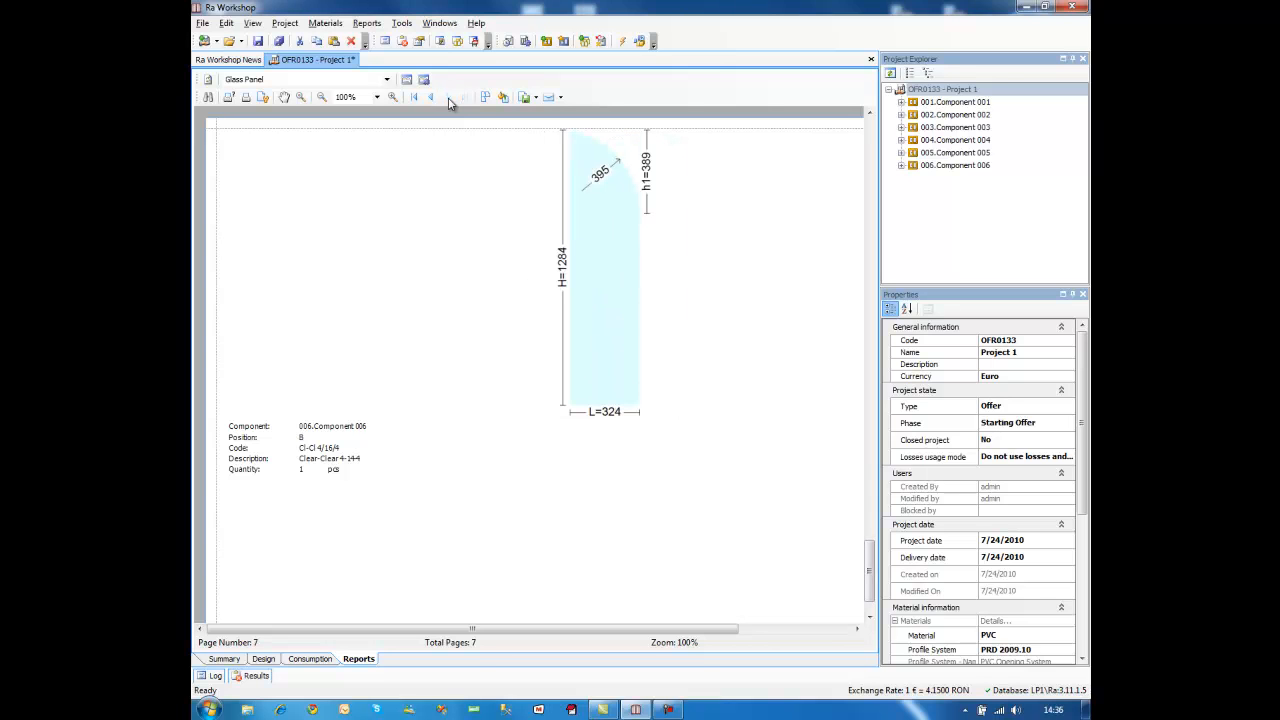
{"action": "left_click", "coordinate": [431, 96]}
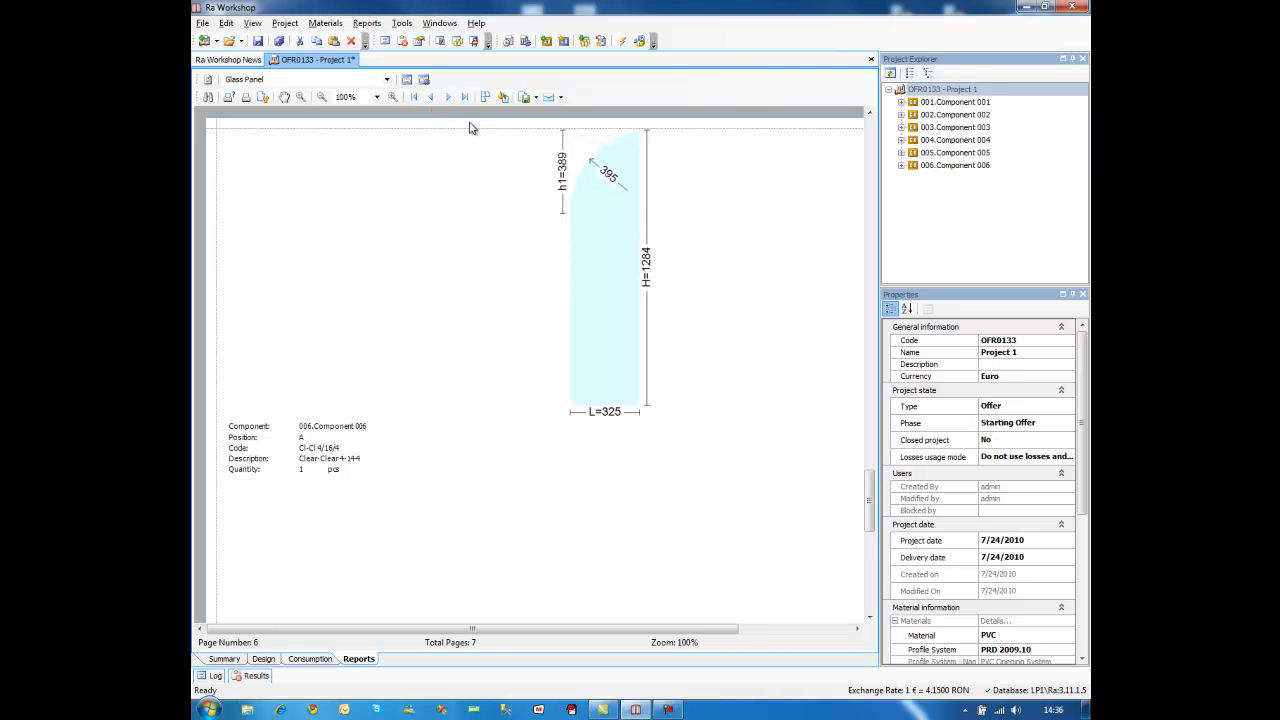
Step: Display the Window Panel report and turn on its detailed report option
{"action": "left_click", "coordinate": [386, 79]}
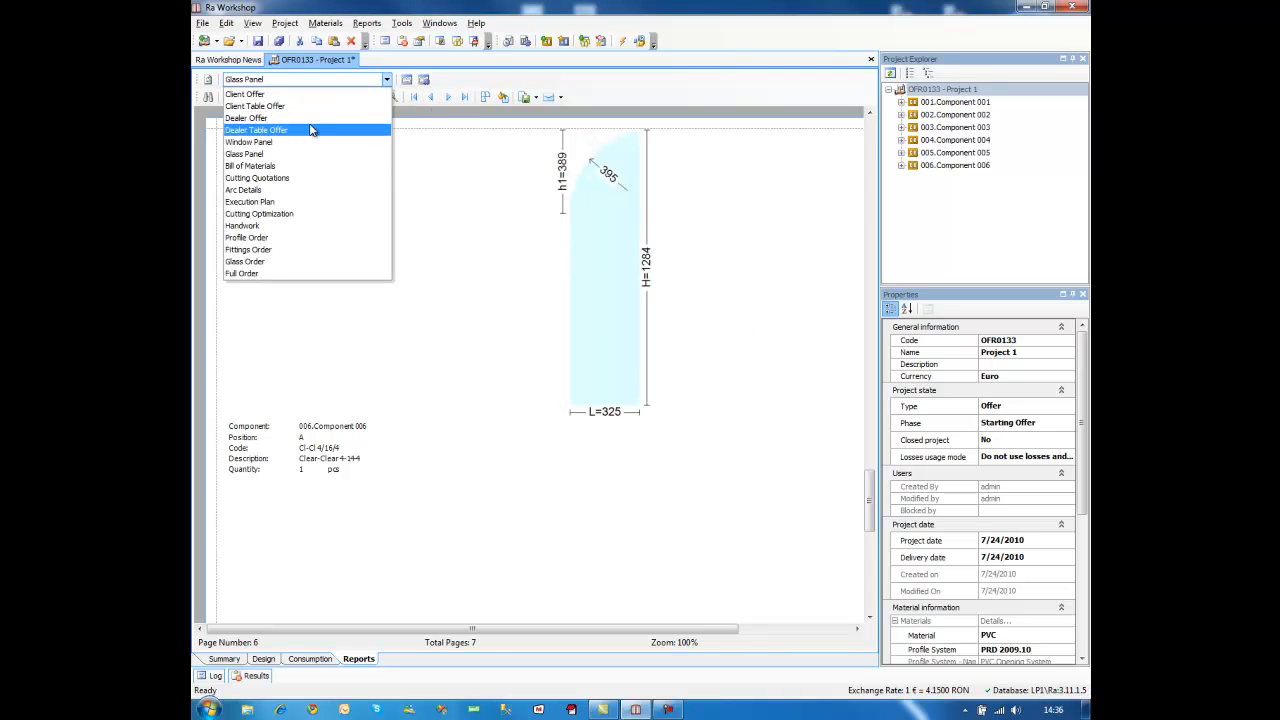
{"action": "left_click", "coordinate": [285, 143]}
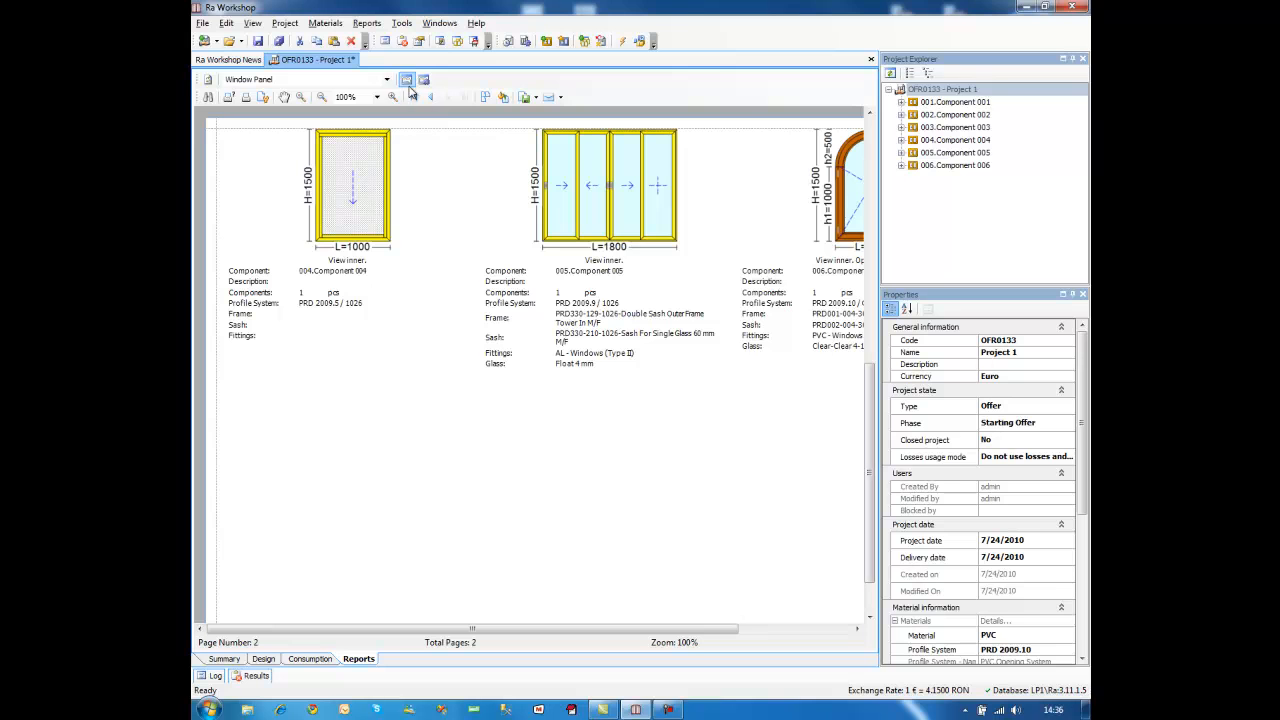
{"action": "mouse_move", "coordinate": [829, 326]}
{"action": "left_mouse_down"}
{"action": "mouse_move", "coordinate": [831, 347]}
{"action": "mouse_move", "coordinate": [829, 319]}
{"action": "left_mouse_up"}
{"action": "left_click", "coordinate": [653, 302]}
{"action": "left_click", "coordinate": [757, 465]}
Step: Page through the detailed Window Panel report to examine the drawings of Components 001 through 005
{"action": "left_click", "coordinate": [450, 97]}
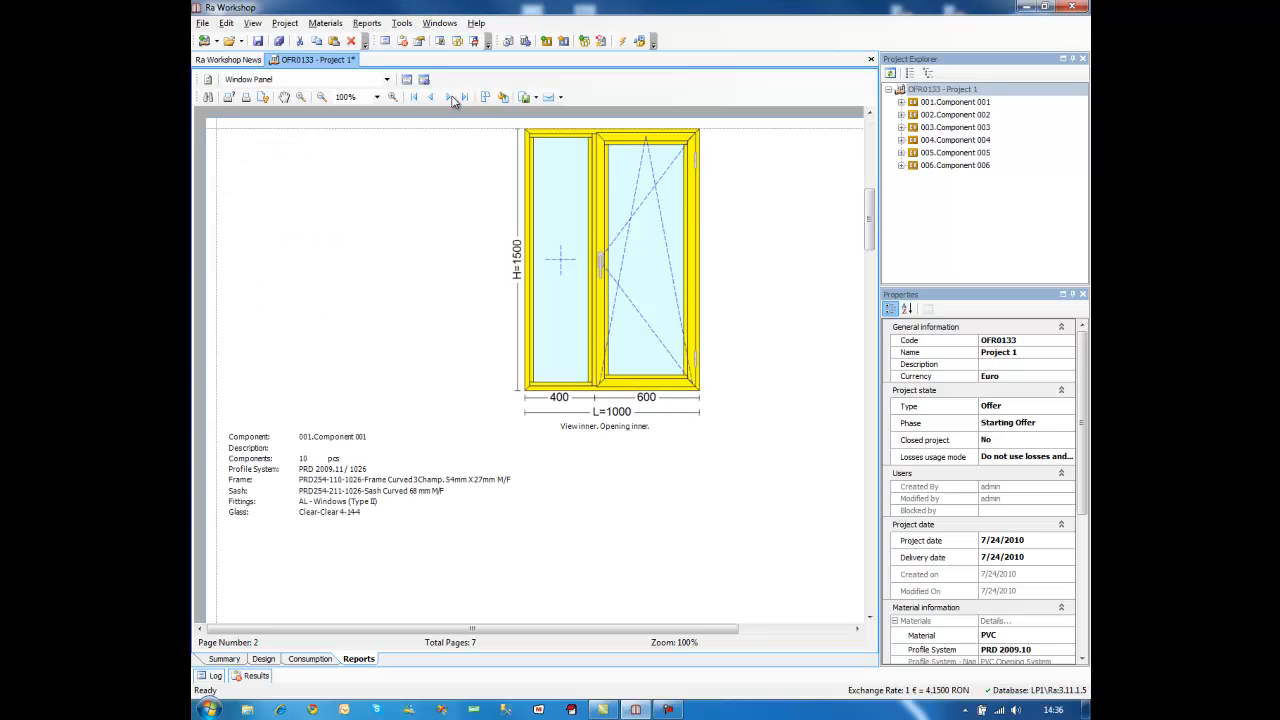
{"action": "left_click", "coordinate": [450, 97]}
{"action": "left_click", "coordinate": [451, 97]}
{"action": "left_click", "coordinate": [451, 97]}
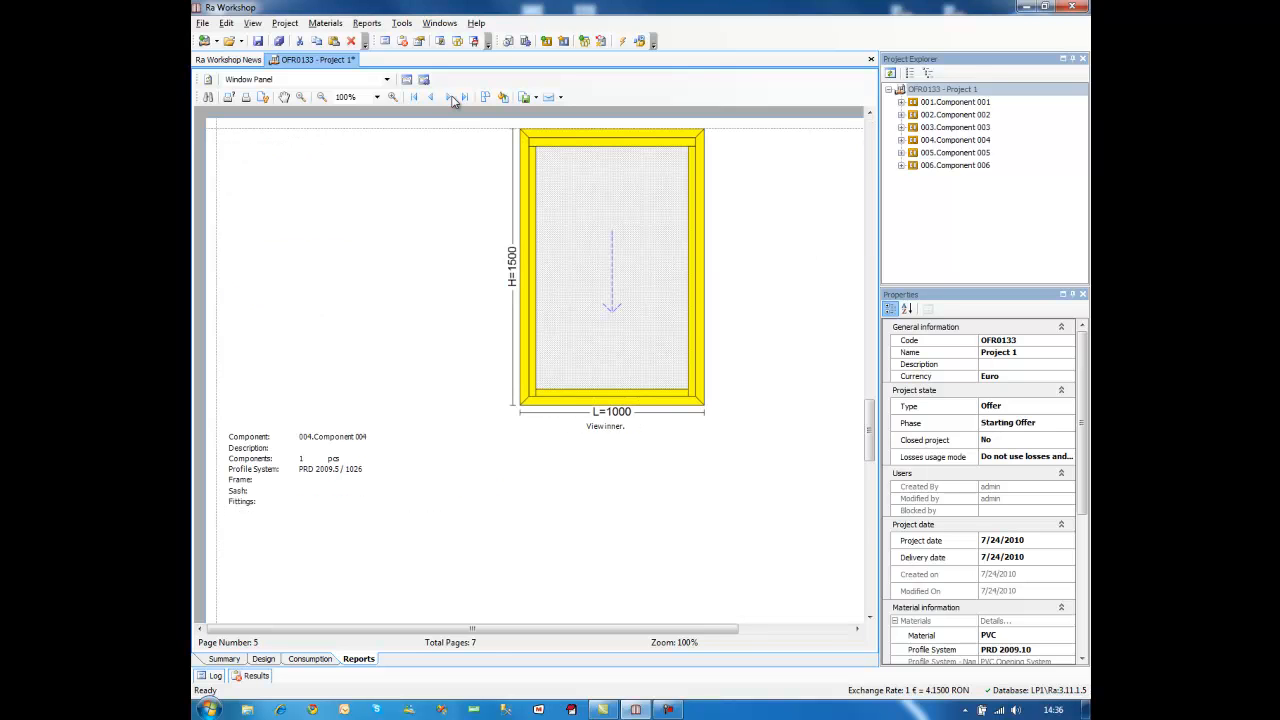
{"action": "left_click", "coordinate": [451, 97]}
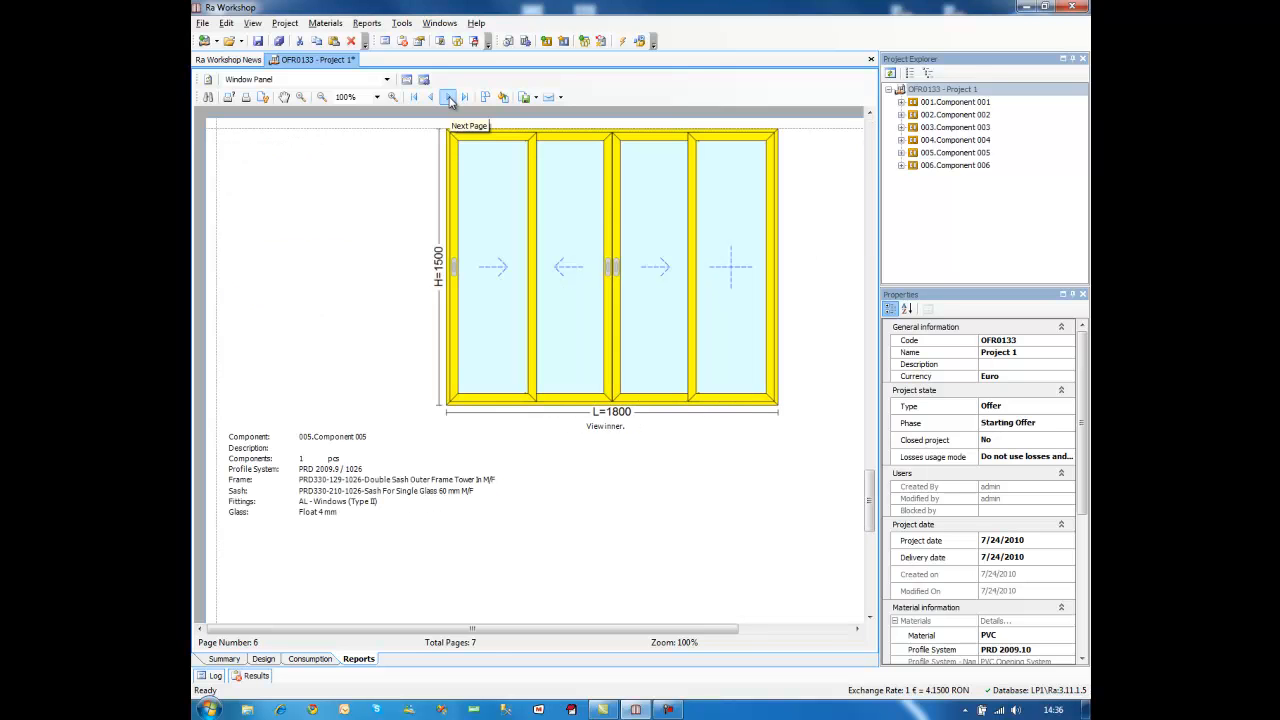
Step: View Component 006's drawing in the Window Panel report and display the Full Order report
{"action": "left_click", "coordinate": [451, 97]}
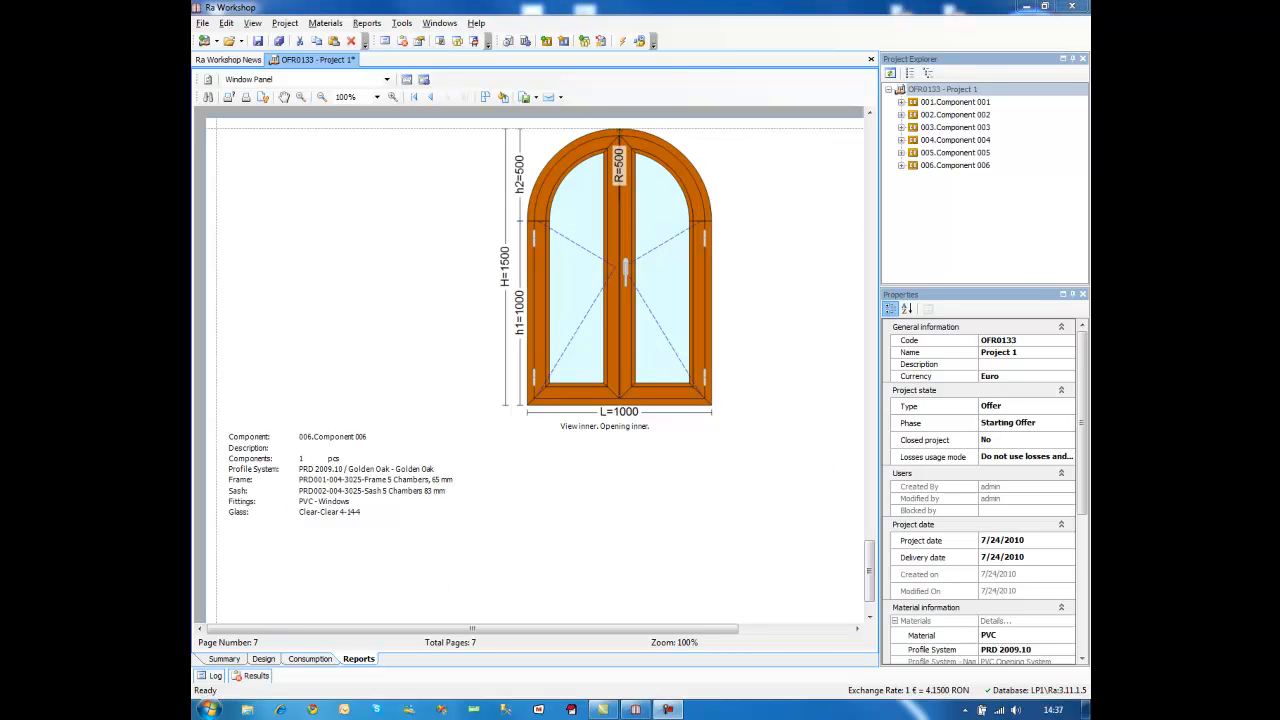
{"action": "left_click", "coordinate": [364, 80]}
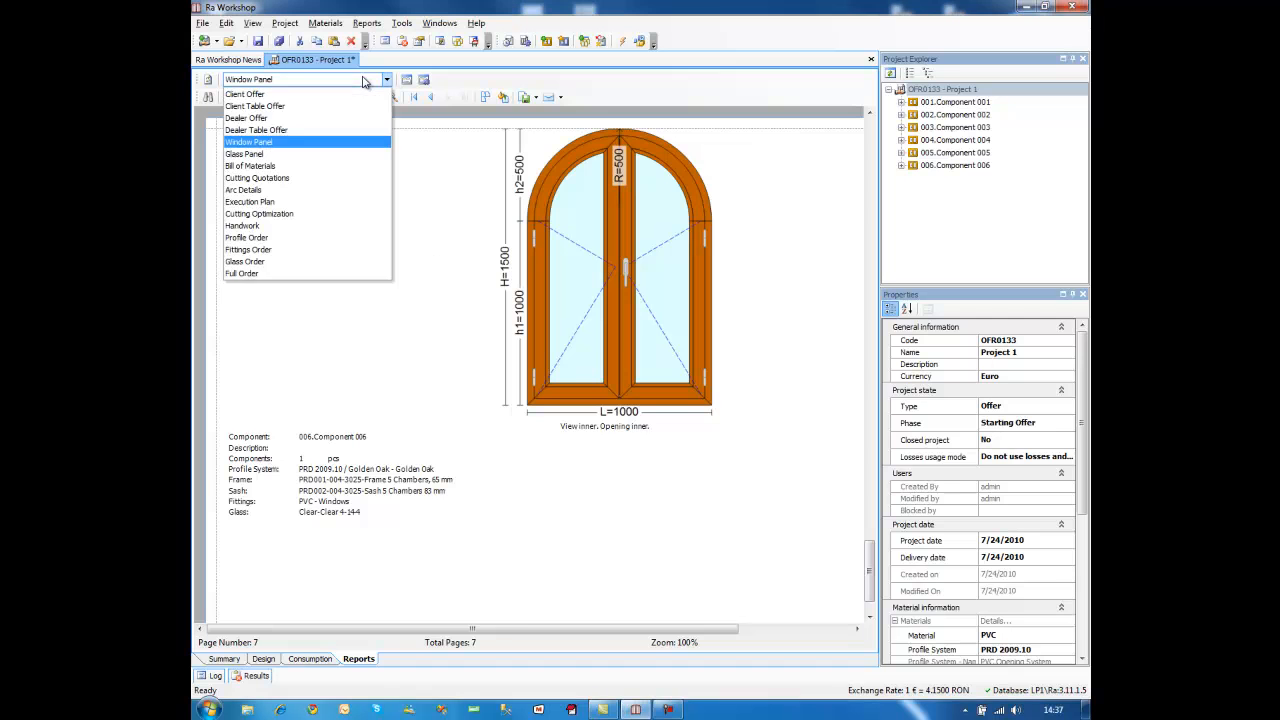
{"action": "left_click", "coordinate": [246, 276]}
Step: Read through the Full Order report, examining the optimized profile order, the fittings order and the glass order
{"action": "left_click_drag", "start_coordinate": [871, 452], "coordinate": [847, 159]}
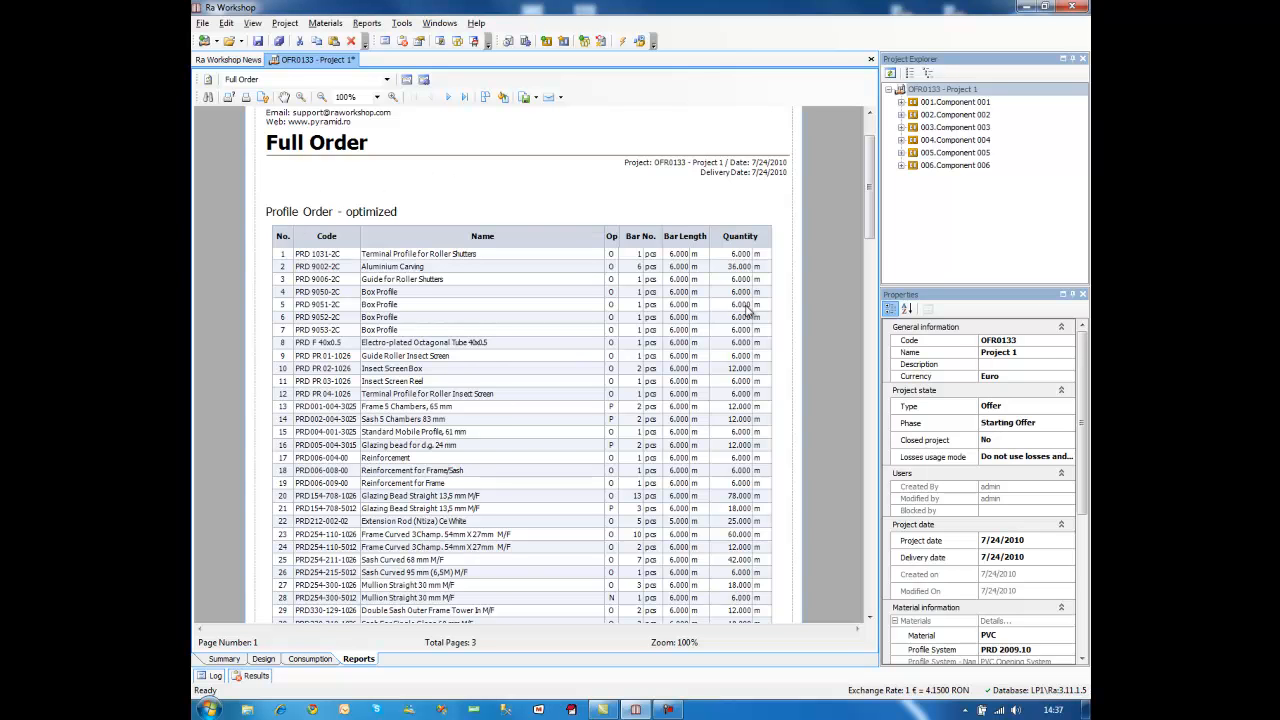
{"action": "scroll", "coordinate": [600, 300], "scroll_direction": "down", "scroll_amount": 10}
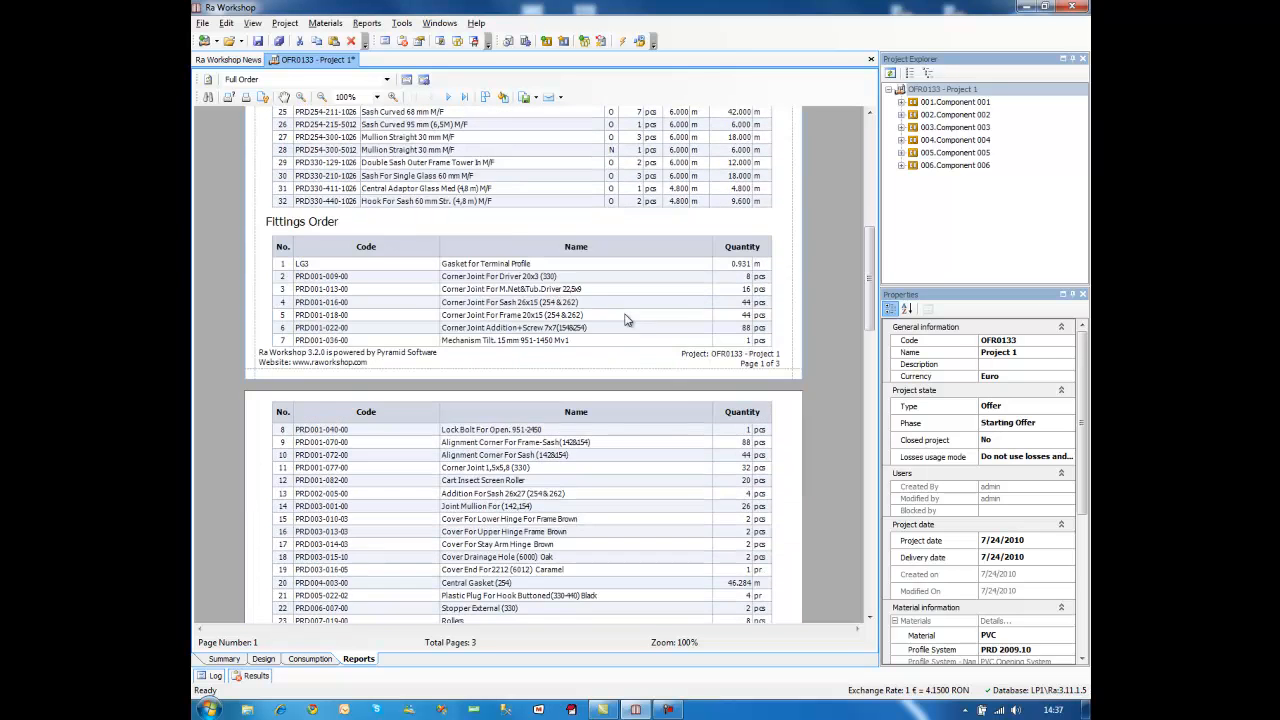
{"action": "scroll", "coordinate": [648, 304], "scroll_direction": "down", "scroll_amount": 8}
{"action": "scroll", "coordinate": [437, 398], "scroll_direction": "down", "scroll_amount": 10}
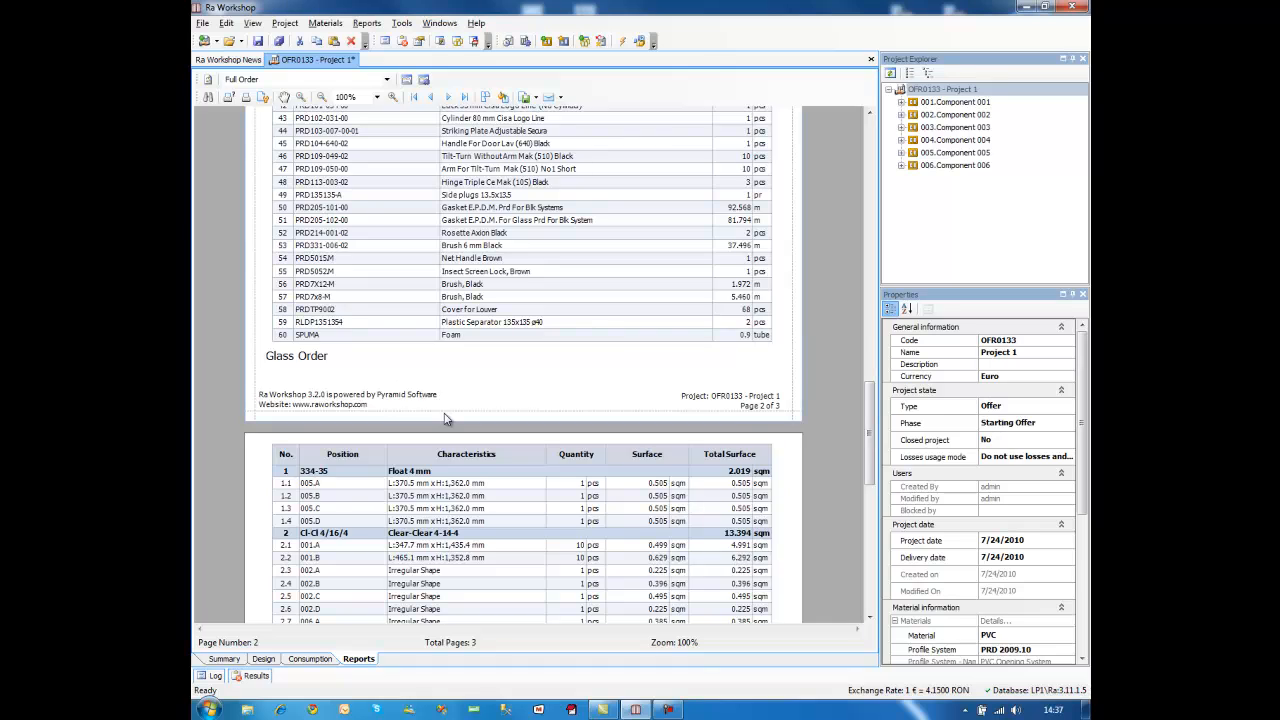
{"action": "scroll", "coordinate": [534, 431], "scroll_direction": "down", "scroll_amount": 5}
{"action": "scroll", "coordinate": [534, 431], "scroll_direction": "up", "scroll_amount": 8}
{"action": "scroll", "coordinate": [438, 254], "scroll_direction": "up", "scroll_amount": 10}
{"action": "left_click_drag", "start_coordinate": [870, 288], "coordinate": [869, 200]}
Step: Review the consumption categories in the Full Order report options, enlarging the options window, and close it without changes
{"action": "left_click", "coordinate": [406, 79]}
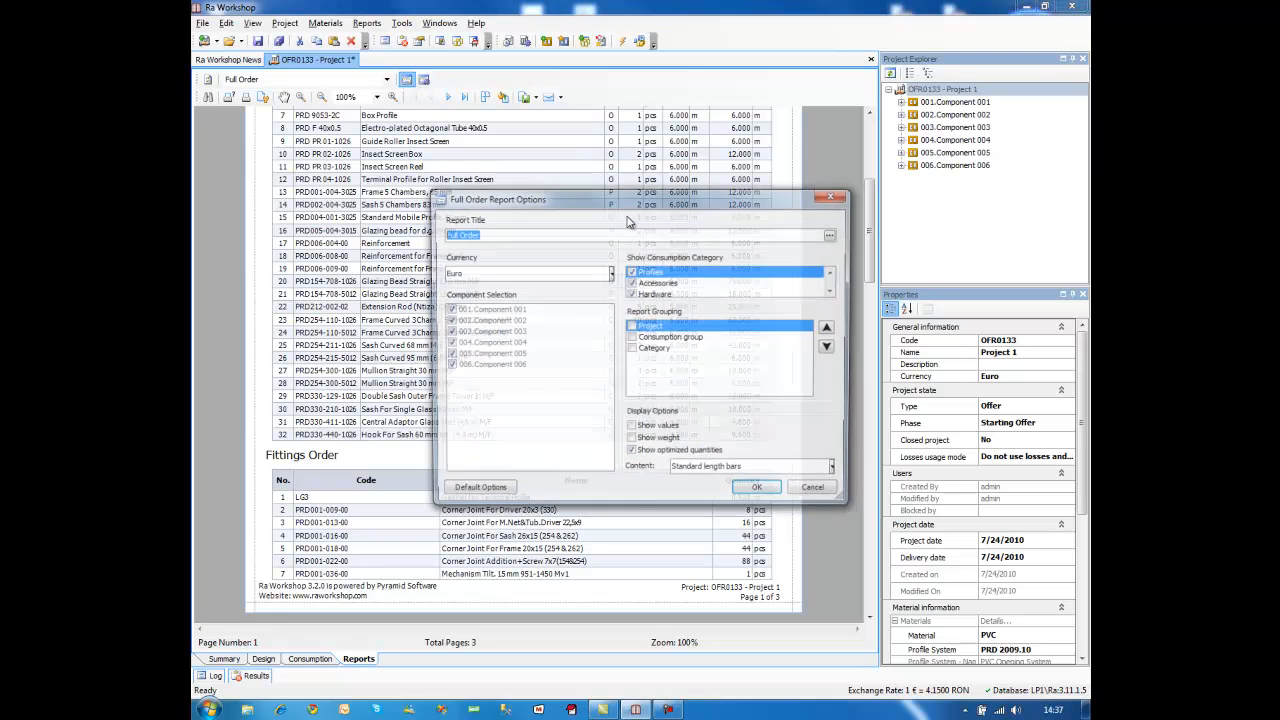
{"action": "left_click", "coordinate": [835, 291]}
{"action": "left_click", "coordinate": [835, 291]}
{"action": "left_click", "coordinate": [835, 291]}
{"action": "left_click", "coordinate": [835, 291]}
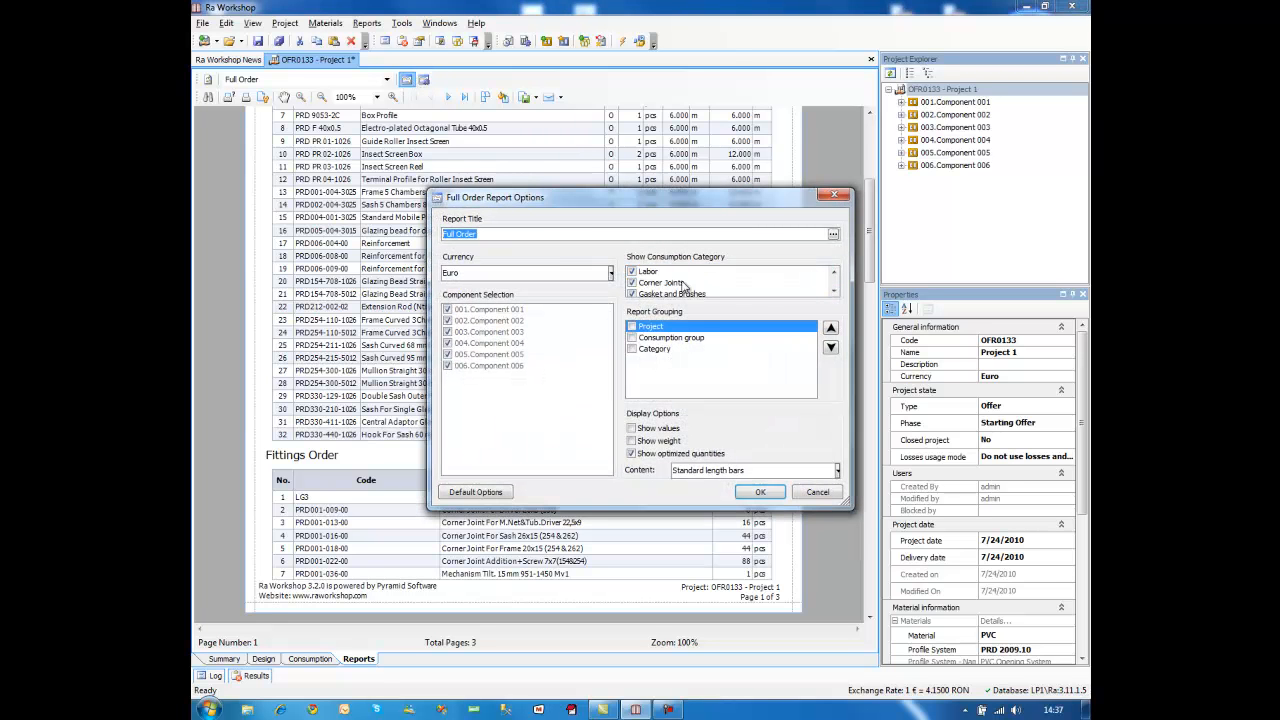
{"action": "left_click_drag", "start_coordinate": [846, 506], "coordinate": [858, 570]}
{"action": "left_click_drag", "start_coordinate": [845, 318], "coordinate": [845, 290]}
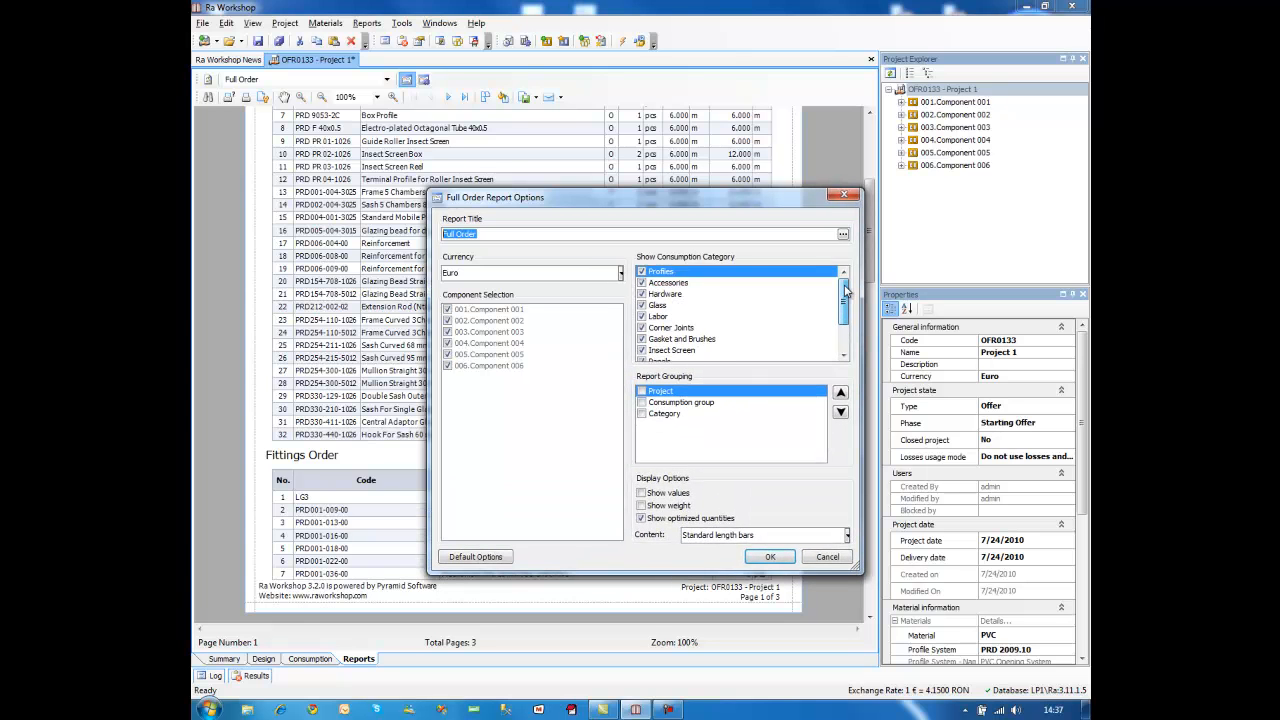
{"action": "left_click", "coordinate": [842, 195]}
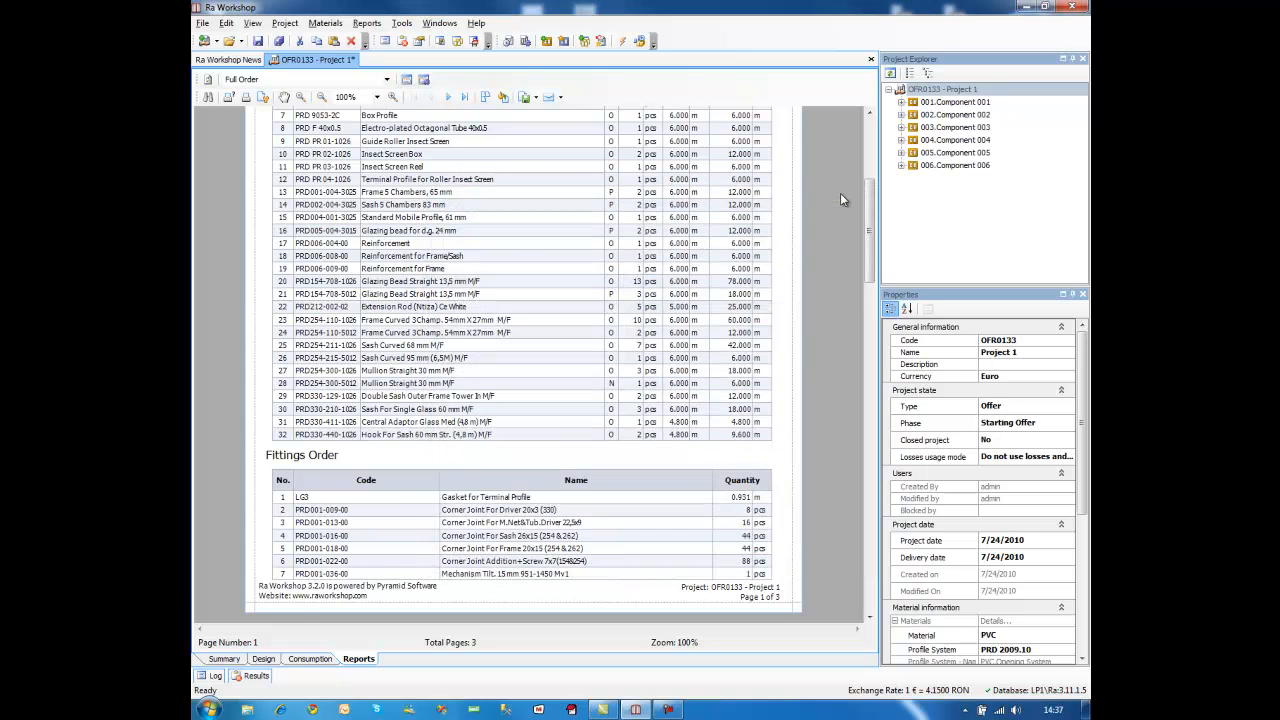
Step: Examine the Full Order report again from its heading through the profile order to the start of the fittings order
{"action": "left_click_drag", "start_coordinate": [870, 212], "coordinate": [870, 152]}
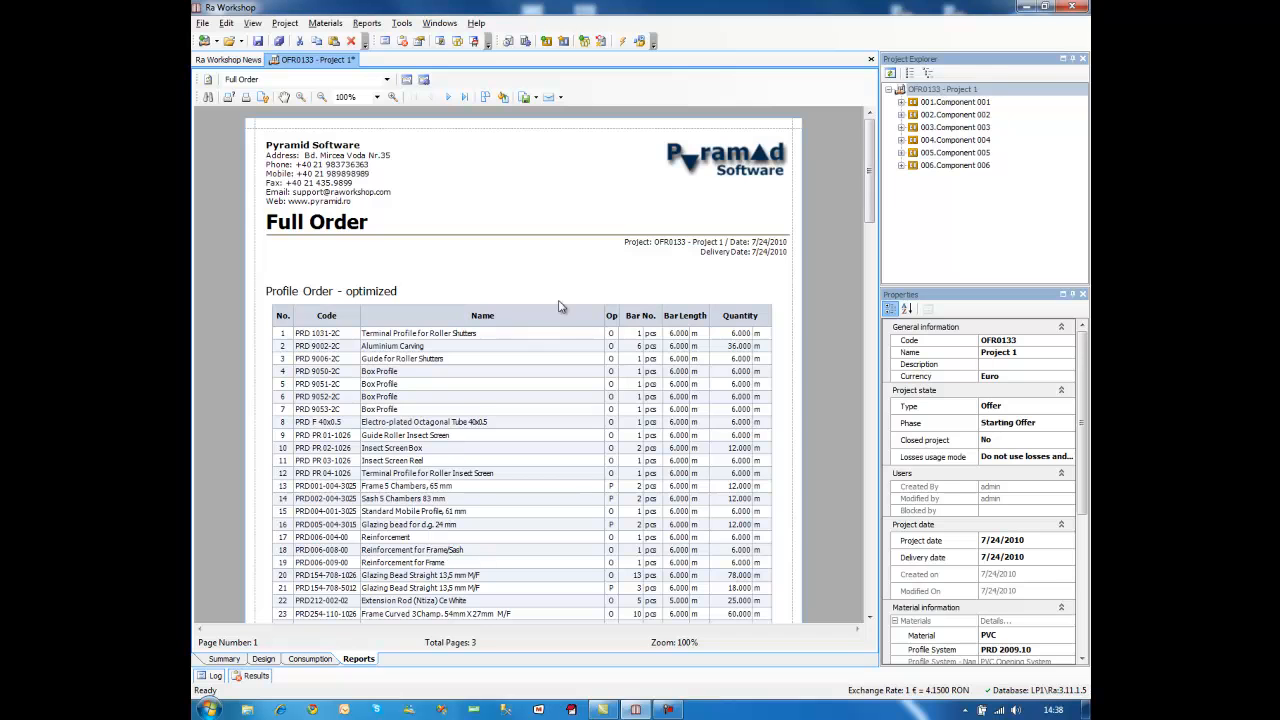
{"action": "left_click_drag", "start_coordinate": [870, 175], "coordinate": [870, 187]}
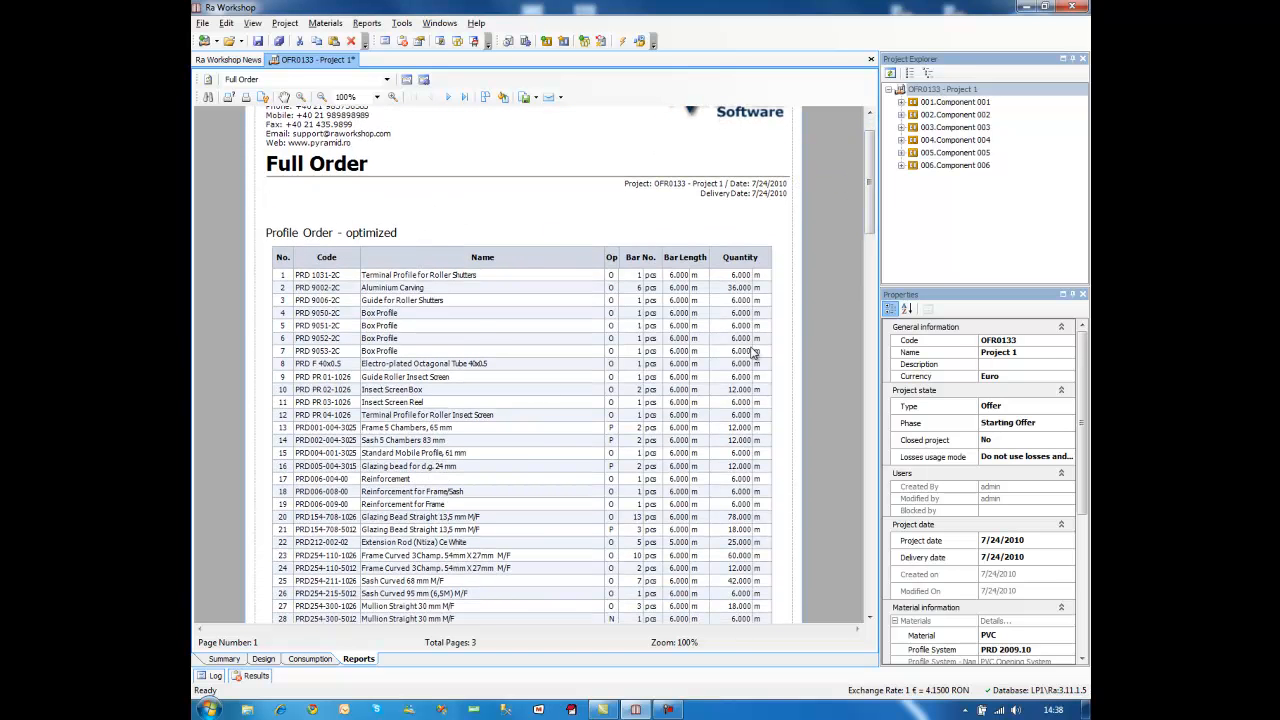
{"action": "scroll", "coordinate": [750, 354], "scroll_direction": "down", "scroll_amount": 10}
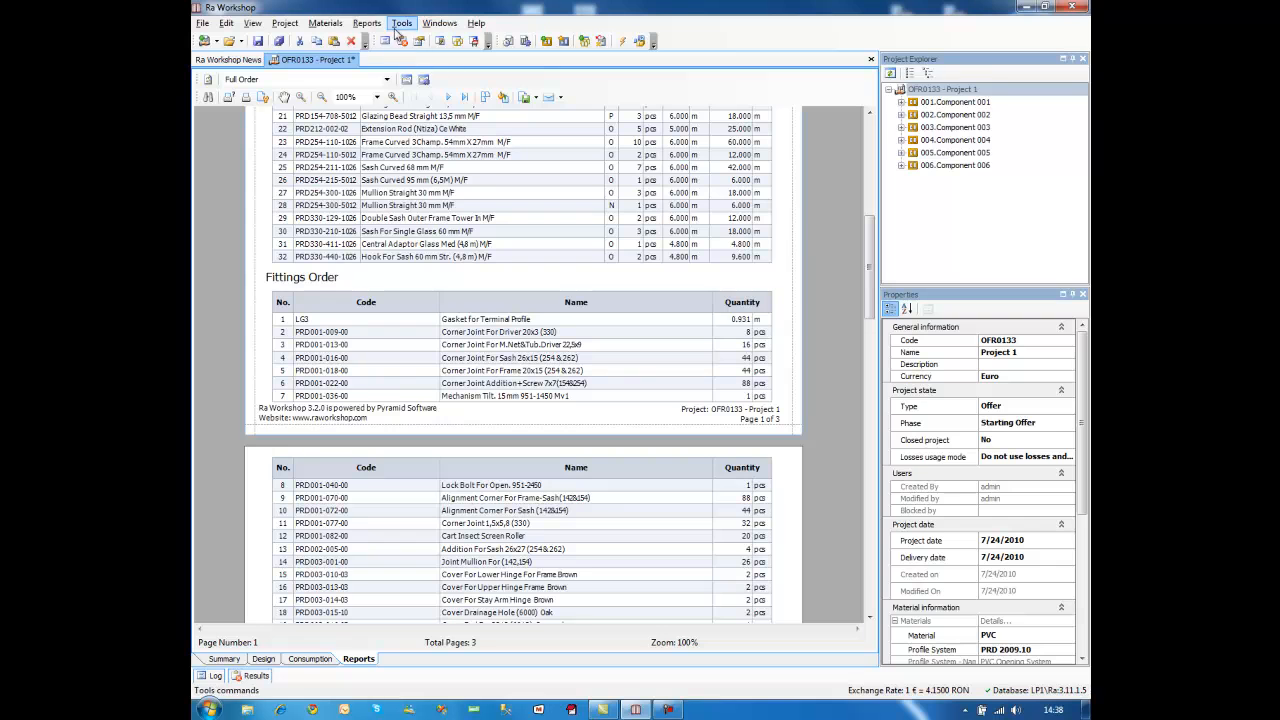
{"action": "left_click", "coordinate": [367, 23]}
{"action": "mouse_move", "coordinate": [390, 46]}
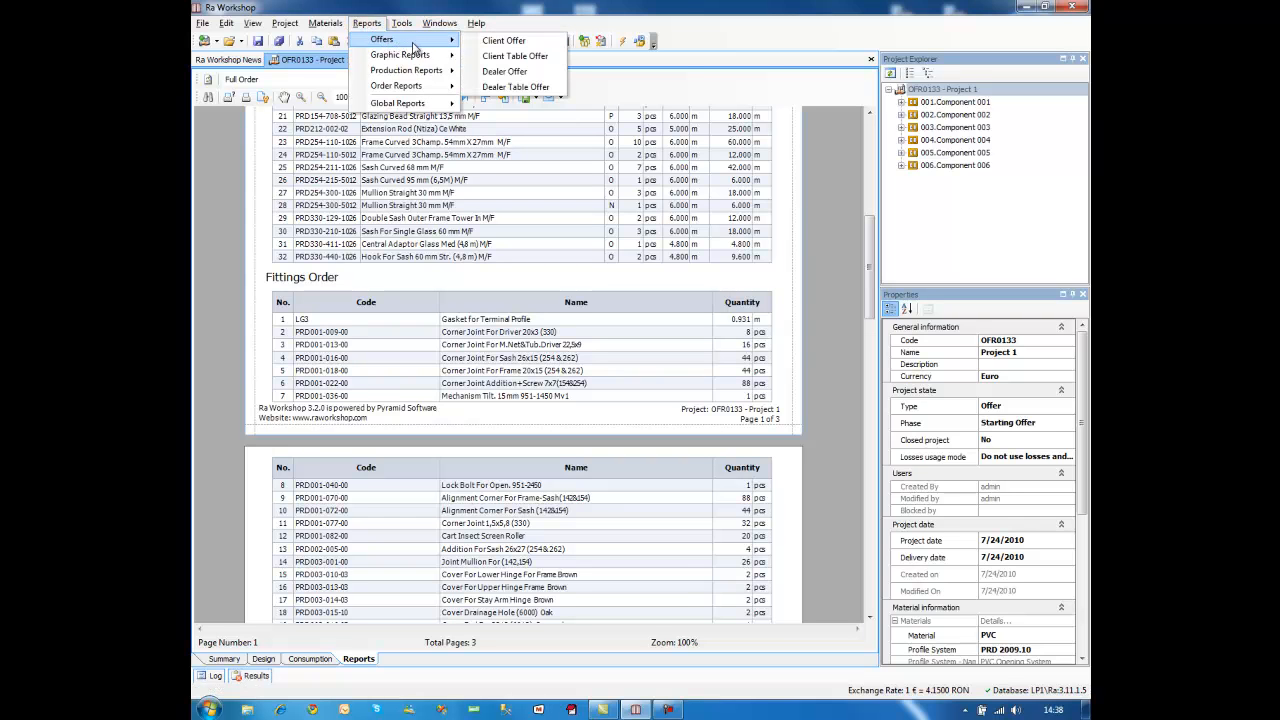
{"action": "mouse_move", "coordinate": [424, 58]}
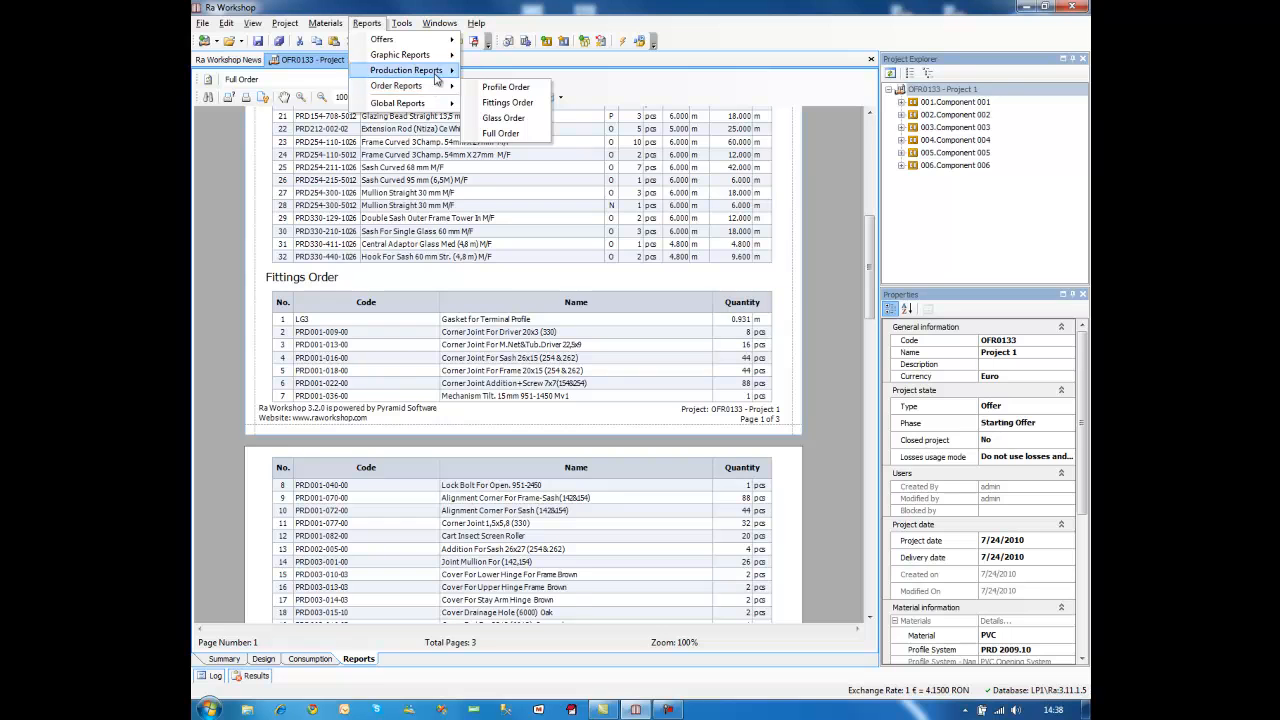
{"action": "left_click", "coordinate": [816, 68]}
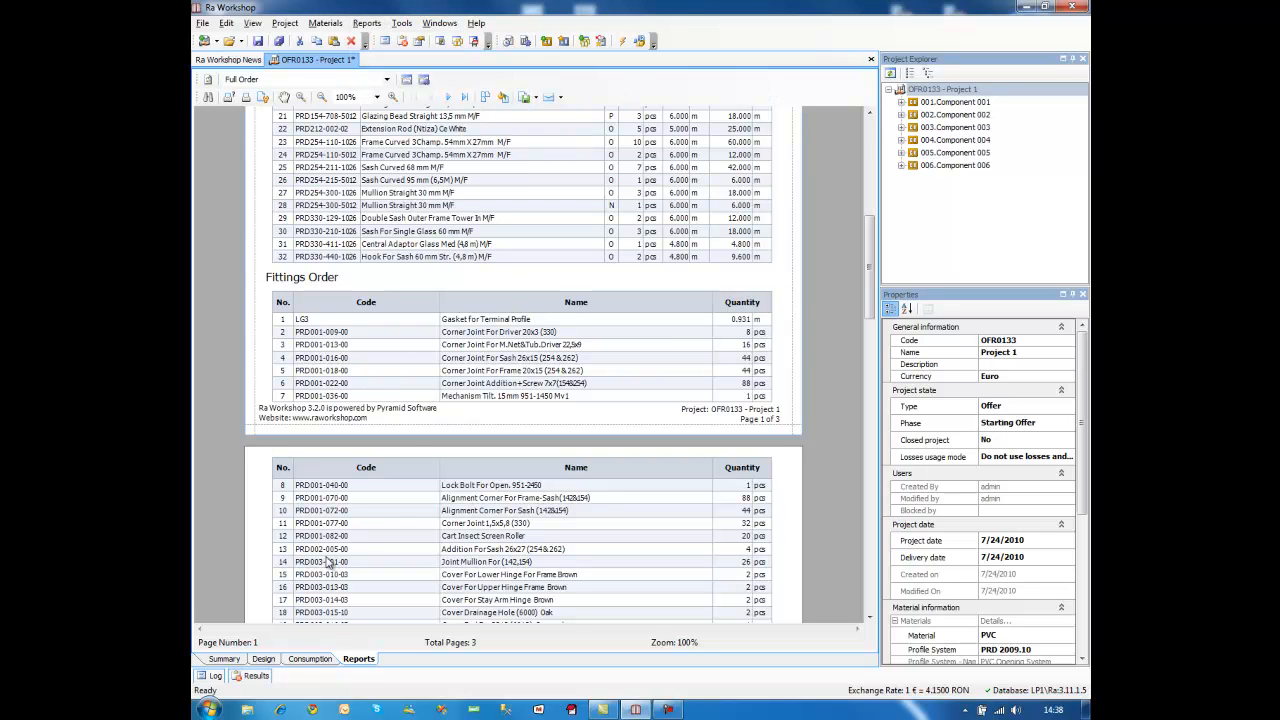
Step: Set the project's default material to Aluminum and the profiles color to 2003
{"action": "left_click", "coordinate": [256, 662]}
{"action": "left_click", "coordinate": [232, 662]}
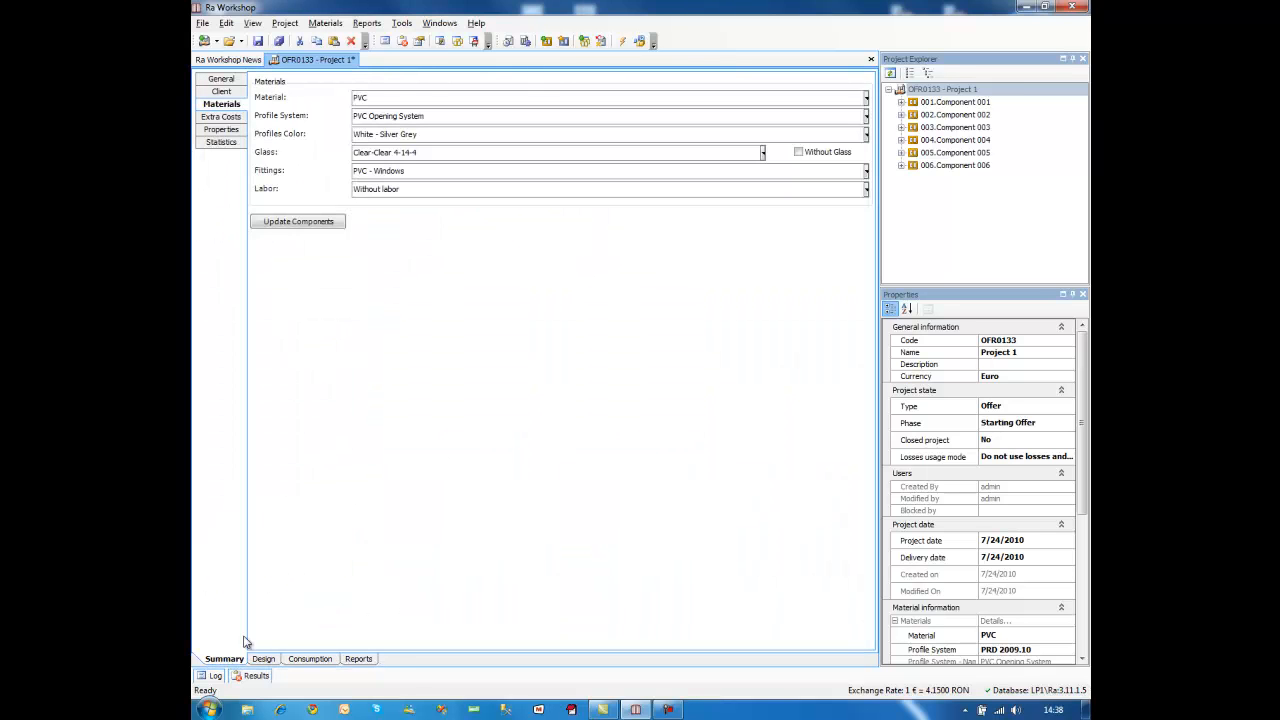
{"action": "left_click", "coordinate": [410, 98]}
{"action": "left_click", "coordinate": [392, 109]}
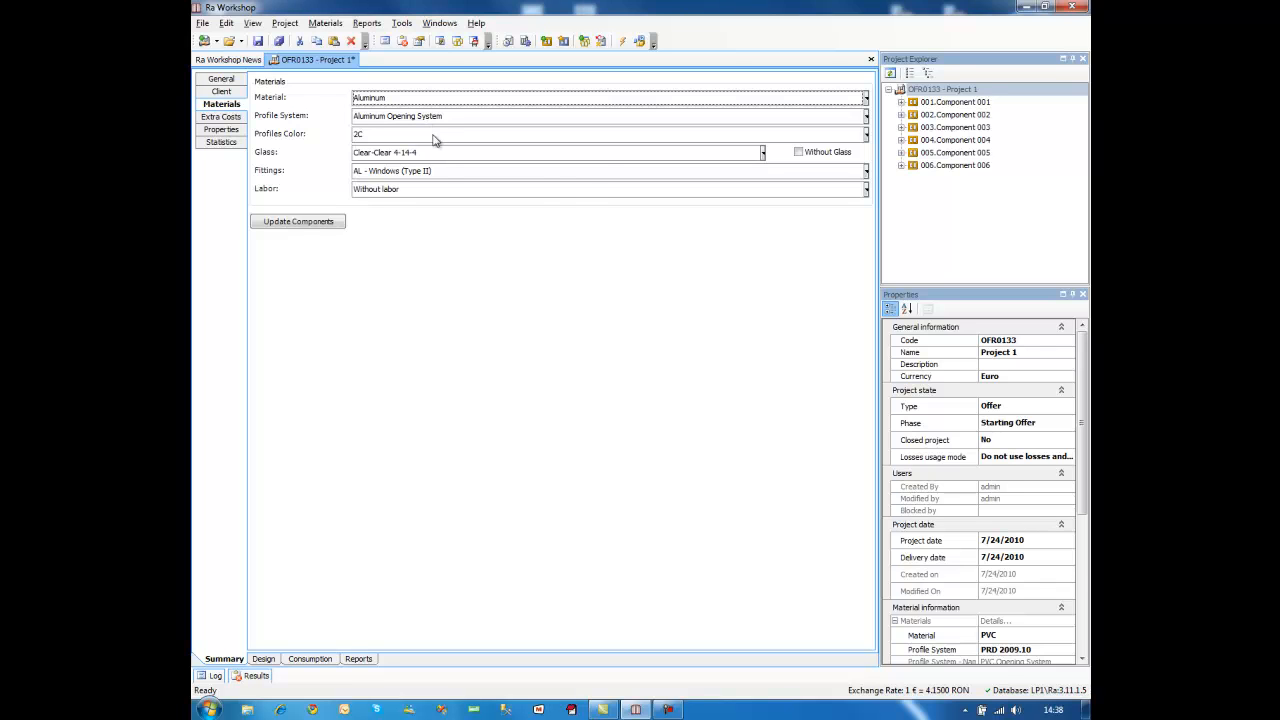
{"action": "left_click", "coordinate": [434, 135]}
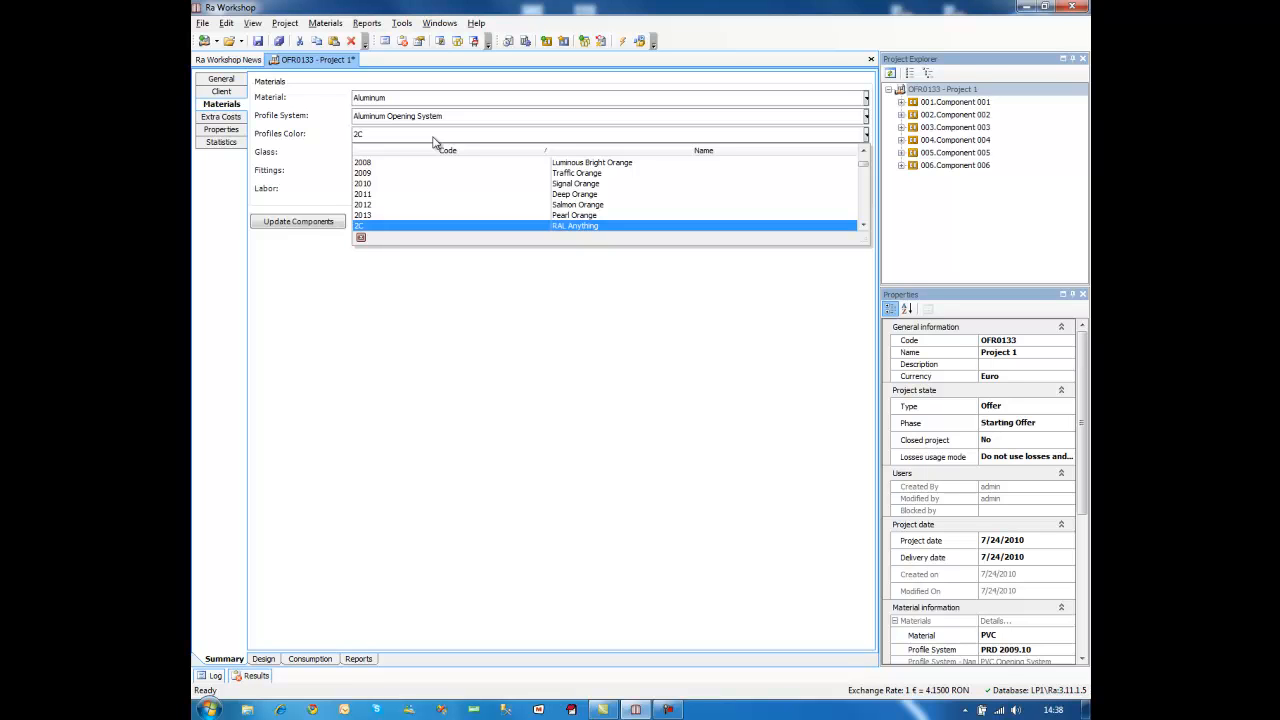
{"action": "type", "text": "200"}
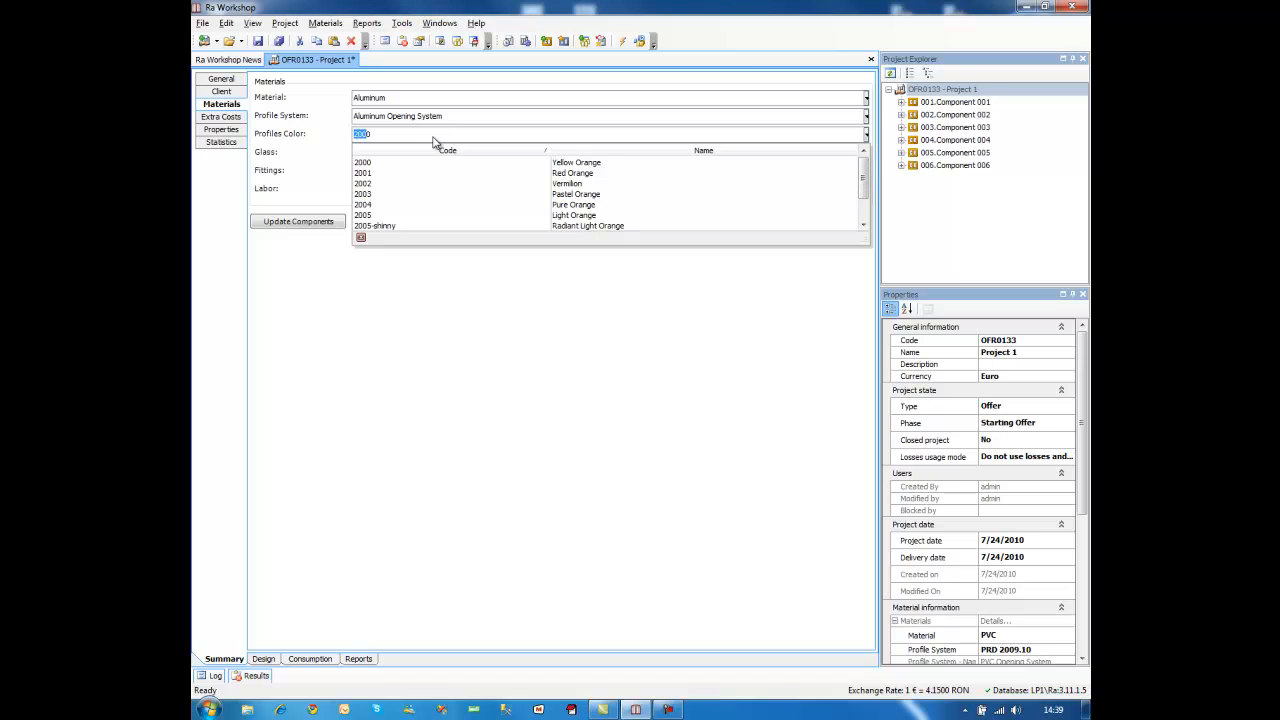
{"action": "type", "text": "3"}
{"action": "key", "text": "Return"}
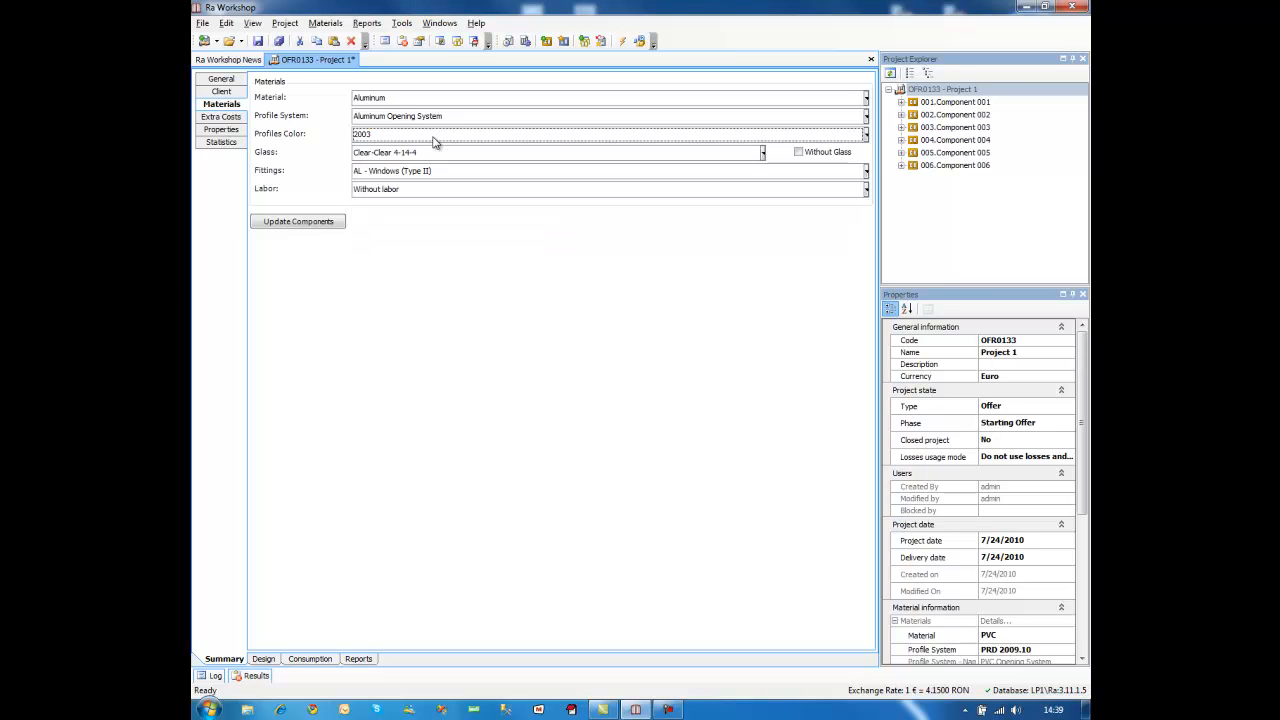
Step: Add a new component to the project and place a single-wing door of L=1000 and H=2000 in it
{"action": "left_click", "coordinate": [274, 659]}
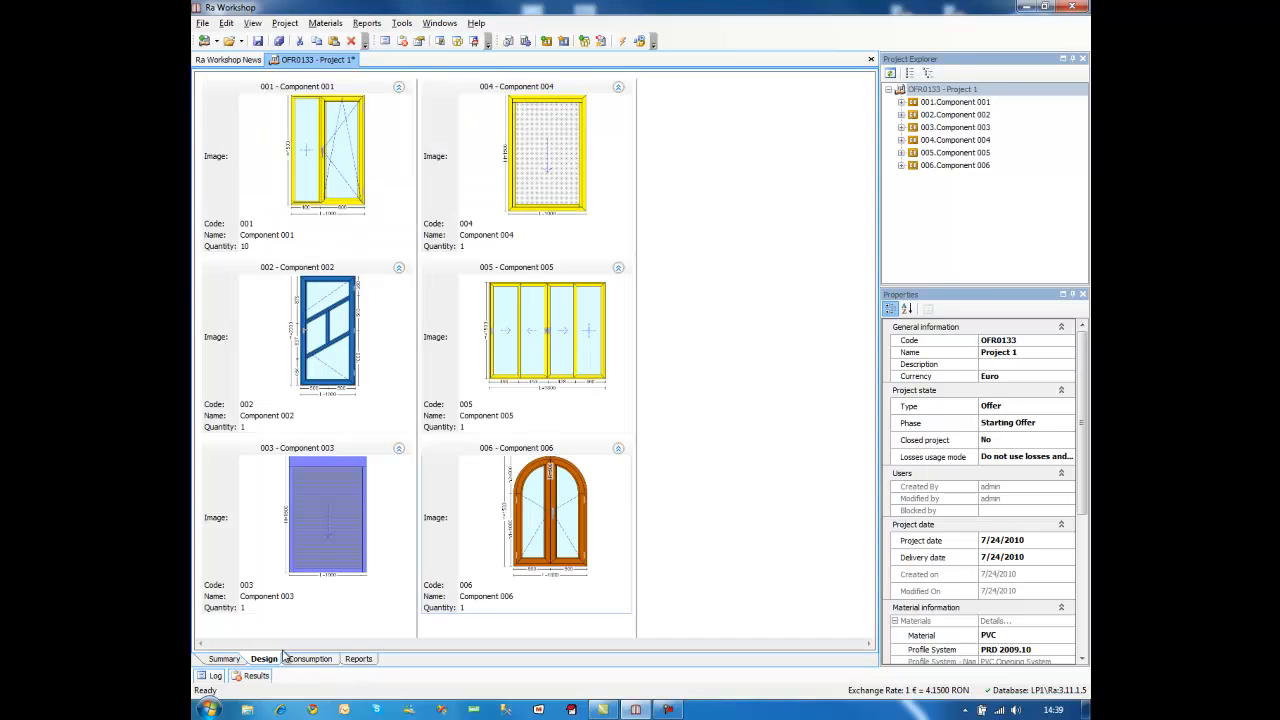
{"action": "left_click", "coordinate": [546, 41]}
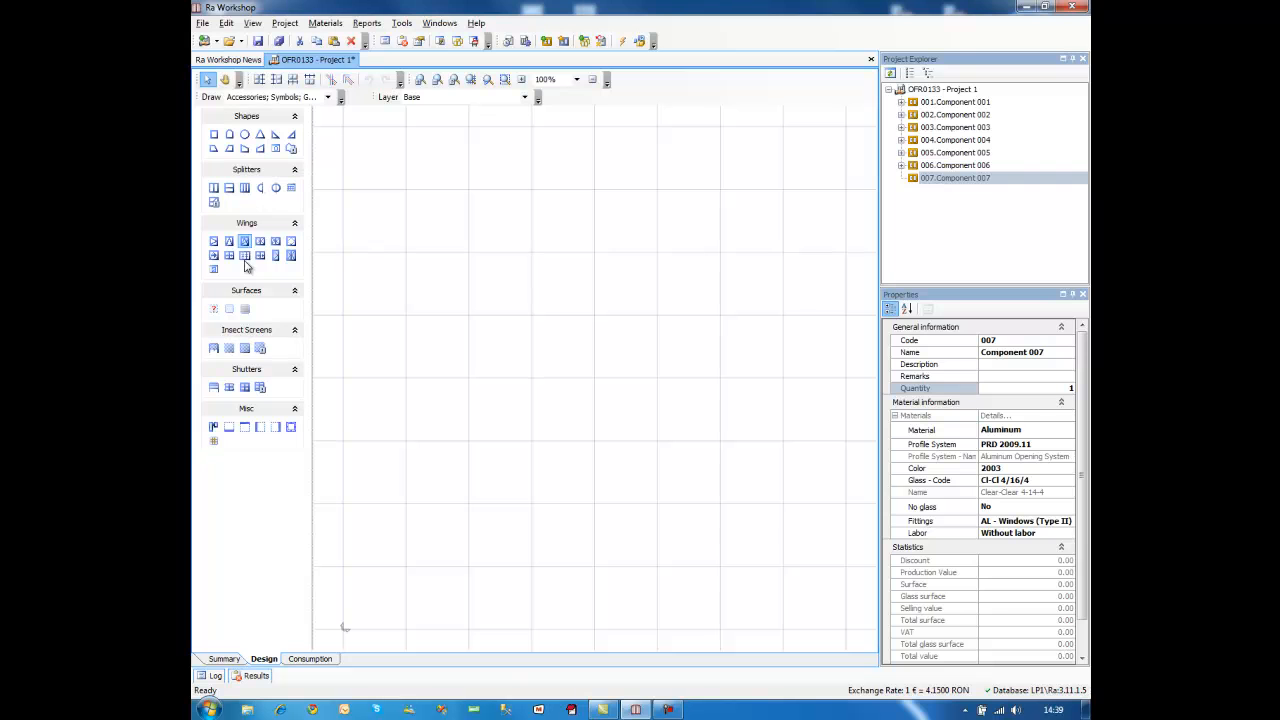
{"action": "left_click_drag", "start_coordinate": [276, 256], "coordinate": [477, 295]}
{"action": "left_click", "coordinate": [410, 276]}
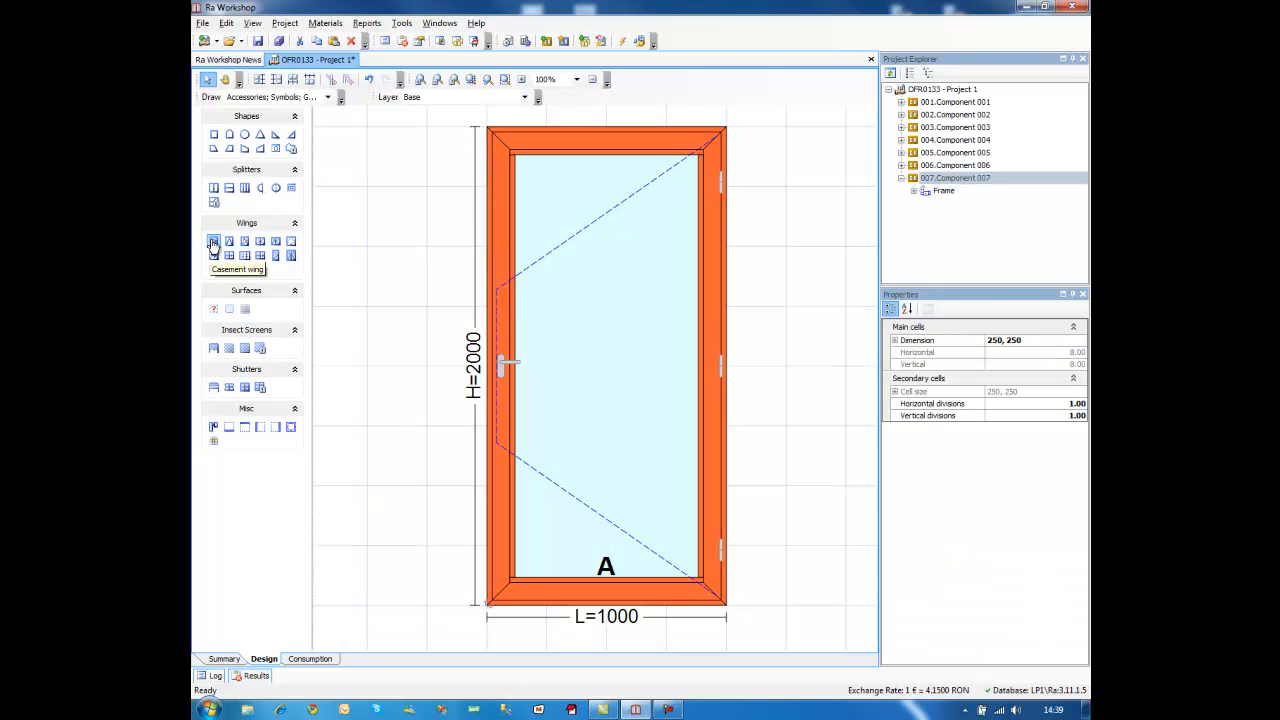
Step: Add a casement window beside the door and set its height to 600
{"action": "left_click_drag", "start_coordinate": [213, 247], "coordinate": [326, 288]}
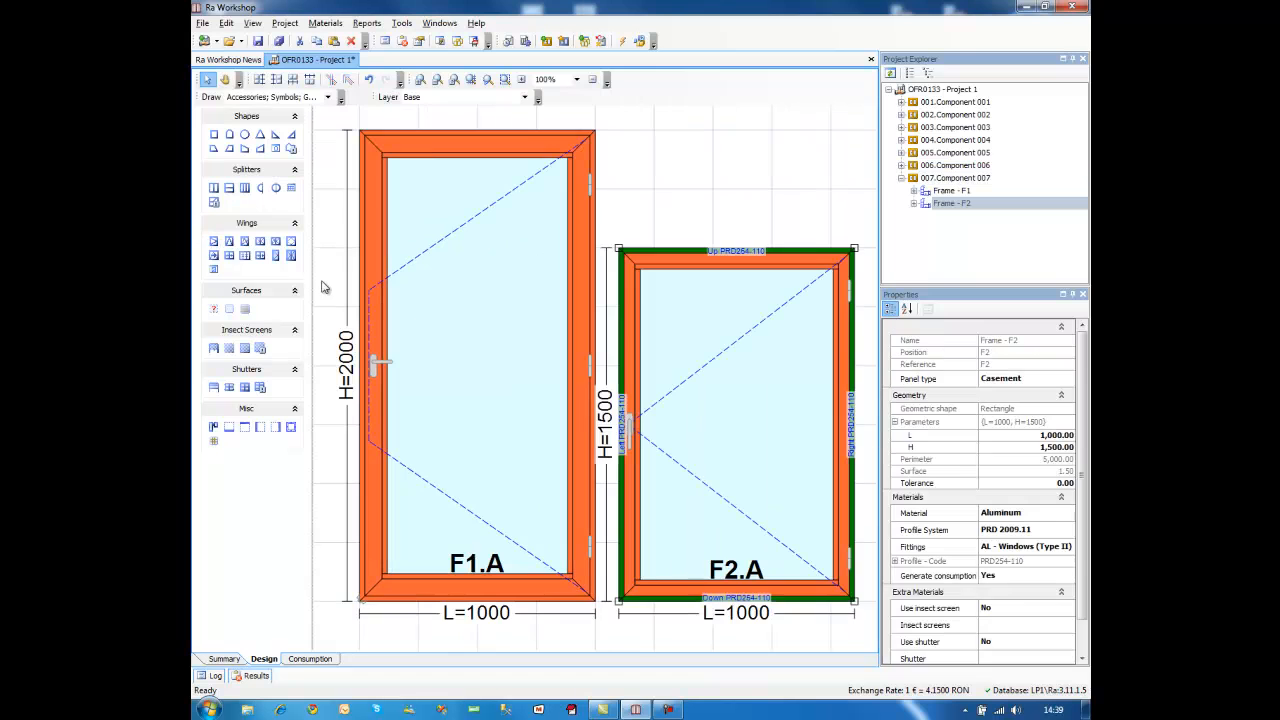
{"action": "double_click", "coordinate": [606, 425]}
{"action": "type", "text": "600"}
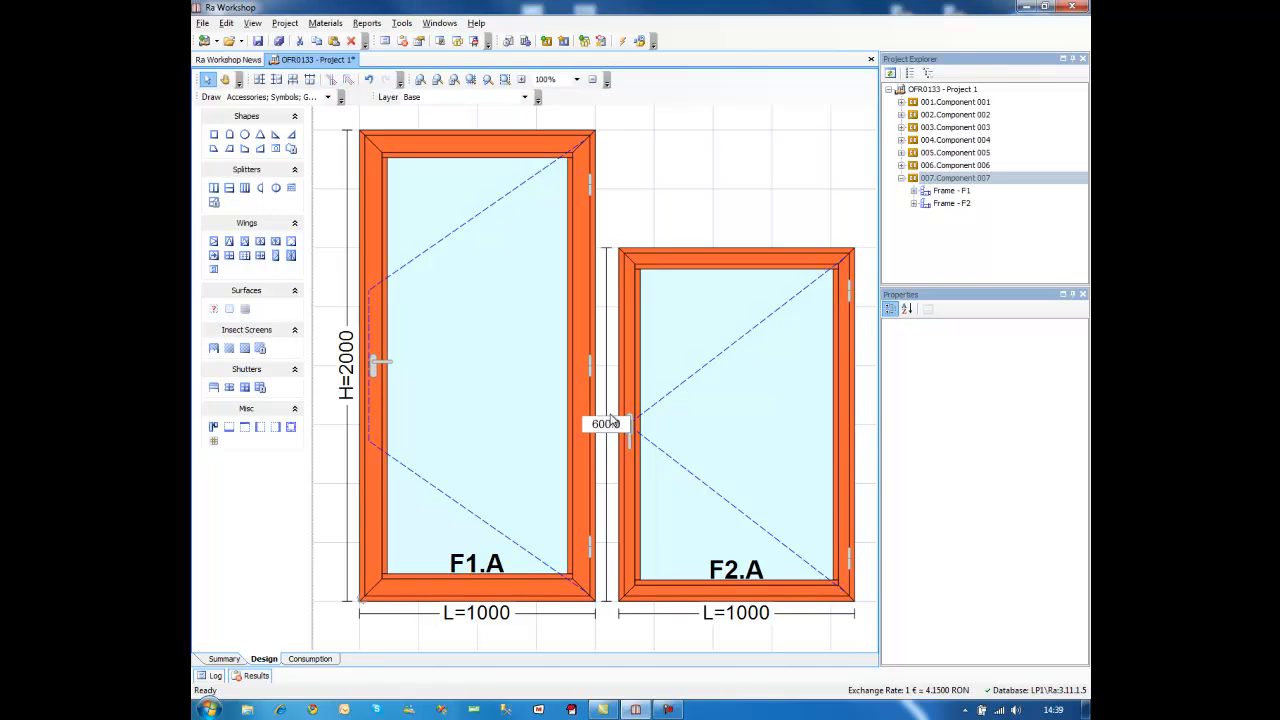
{"action": "key", "text": "Return"}
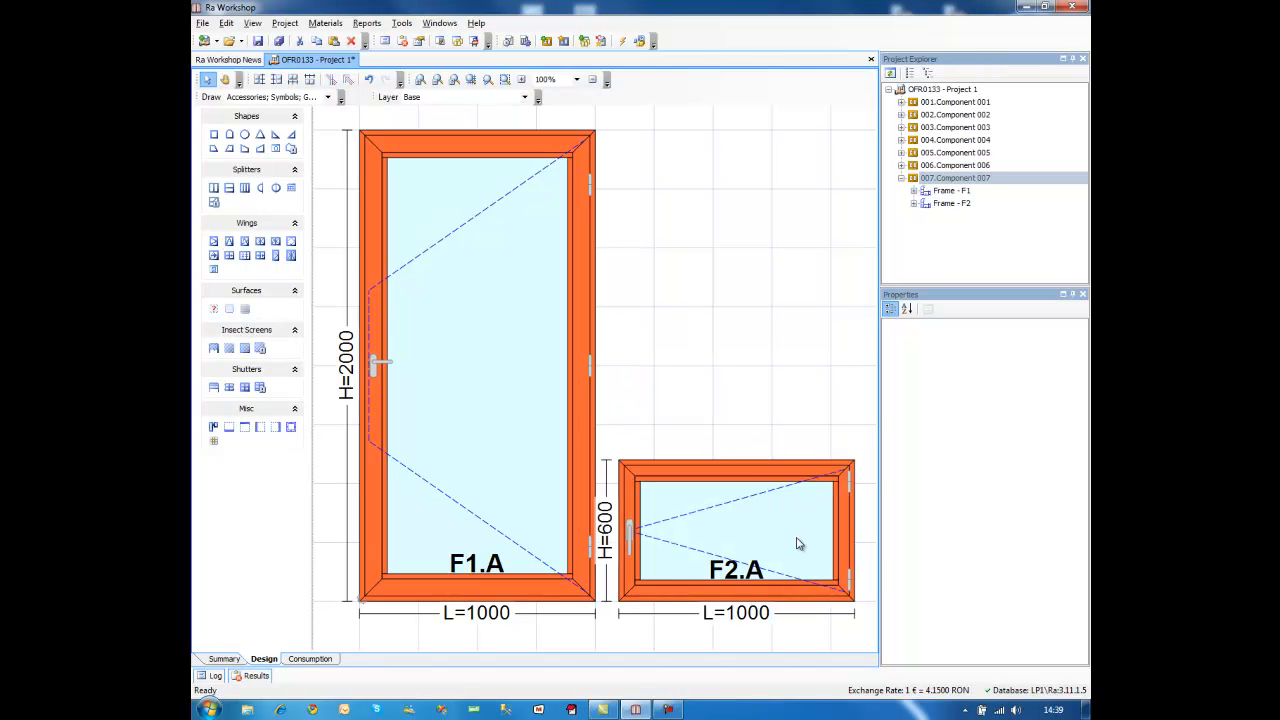
Step: Join the left side of the casement window's frame to the right side of the door's frame
{"action": "left_click", "coordinate": [622, 491]}
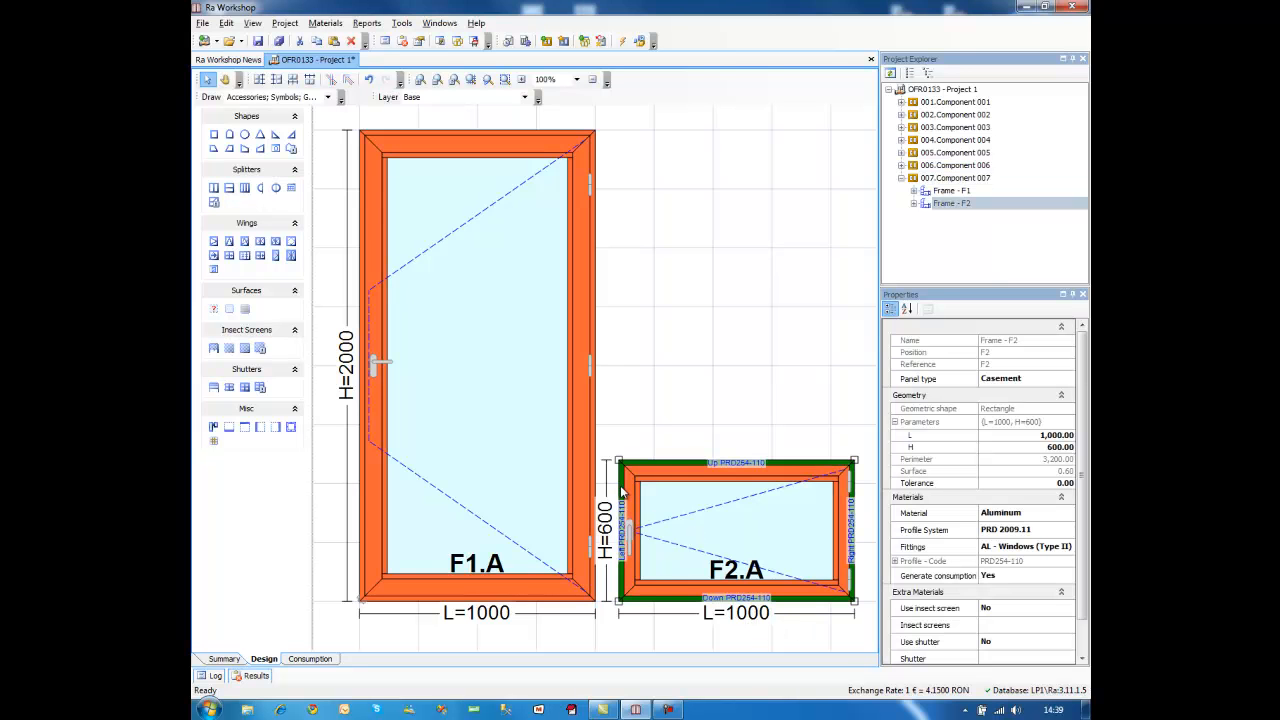
{"action": "left_click", "coordinate": [622, 491]}
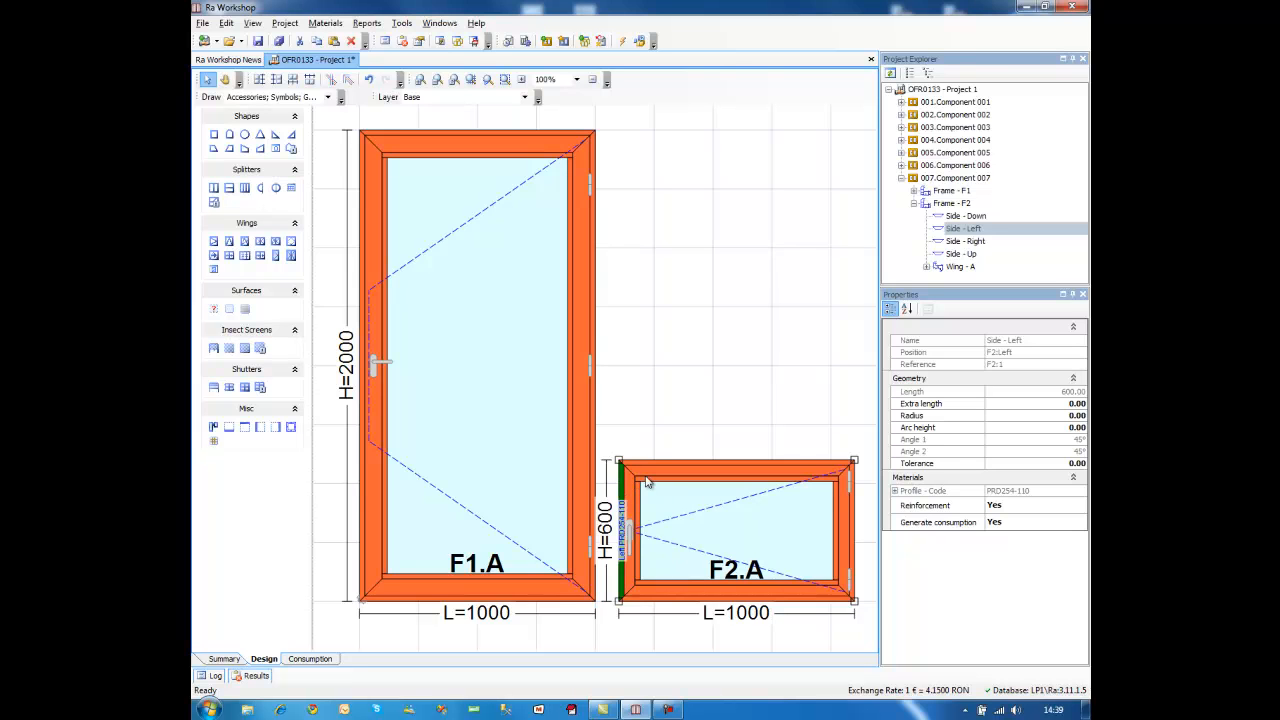
{"action": "left_click", "coordinate": [593, 274]}
{"action": "left_click", "coordinate": [591, 276]}
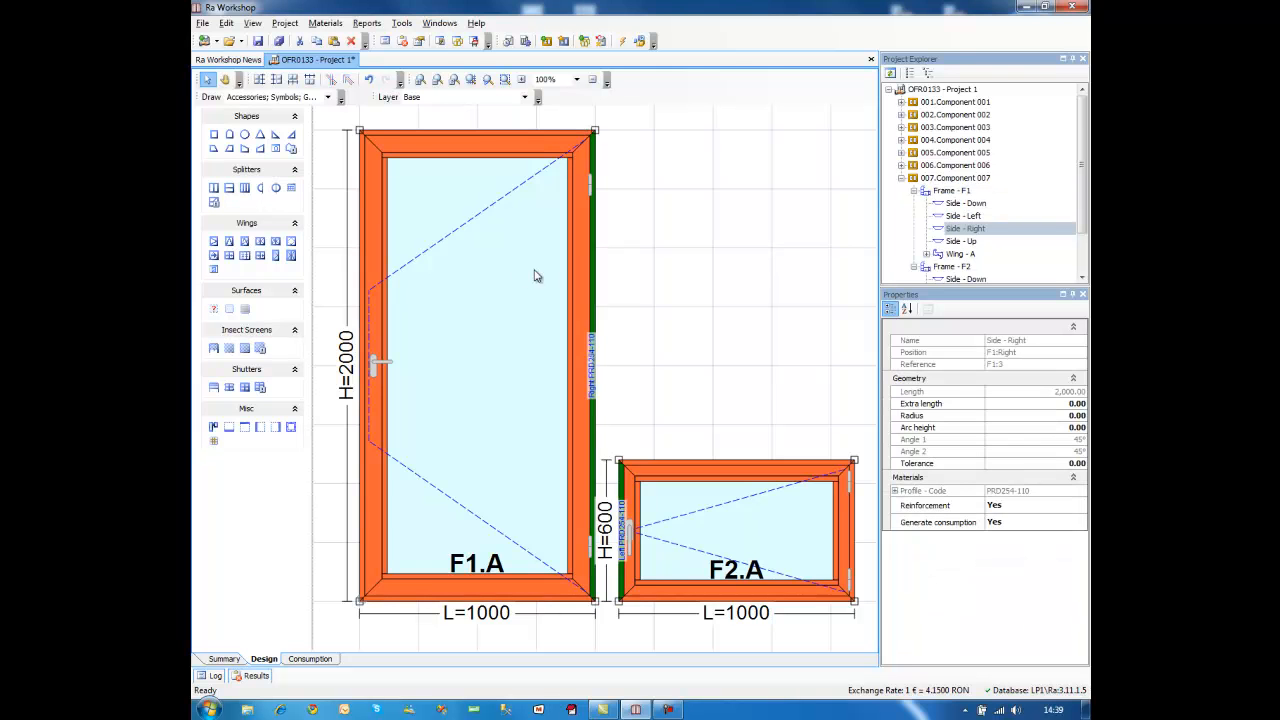
{"action": "left_click", "coordinate": [213, 428]}
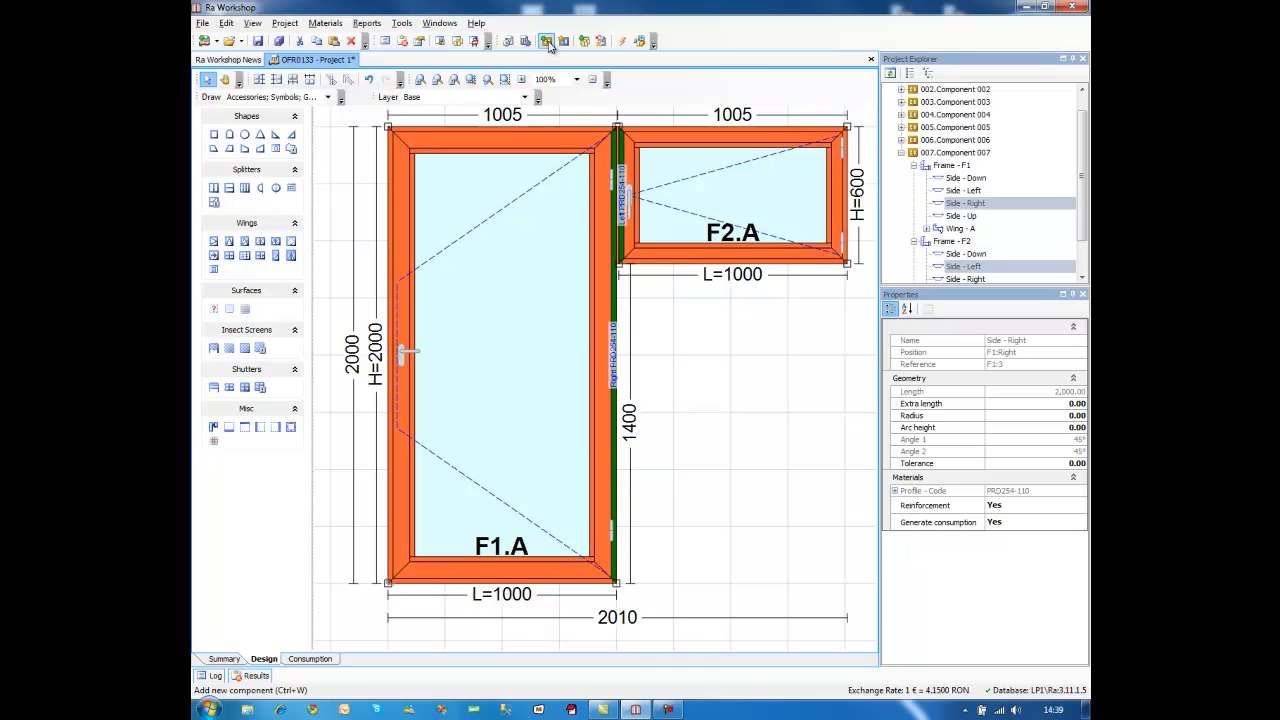
{"action": "left_click", "coordinate": [740, 390]}
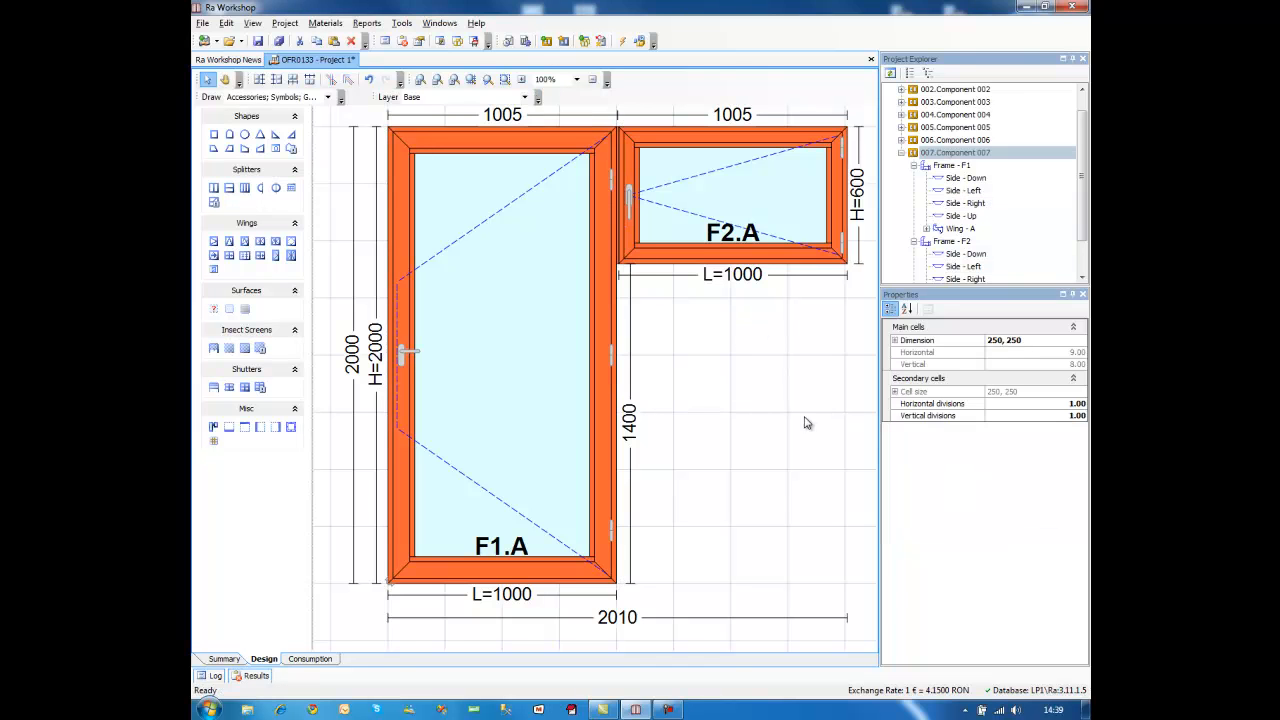
Step: Add a rectangular fixed frame to the component and set its length L and height H to 500 each
{"action": "left_click", "coordinate": [213, 136]}
{"action": "left_click", "coordinate": [607, 445]}
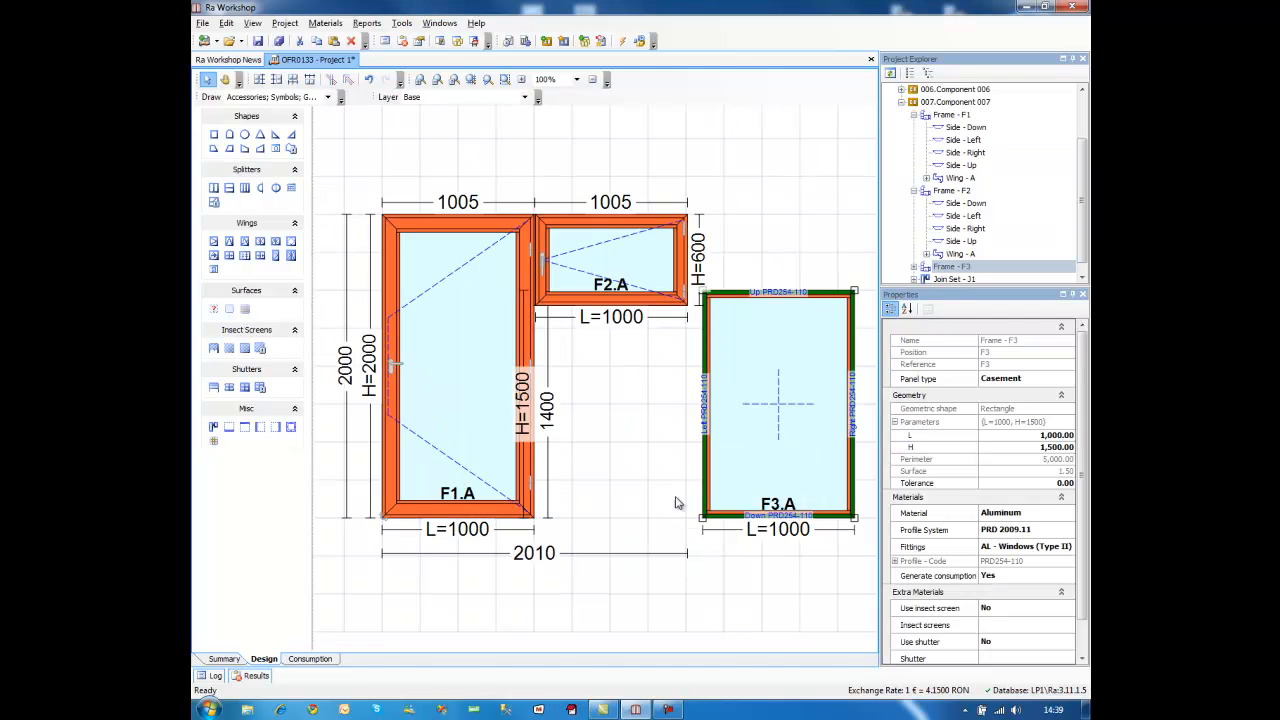
{"action": "left_click", "coordinate": [705, 428]}
{"action": "left_click", "coordinate": [1029, 436]}
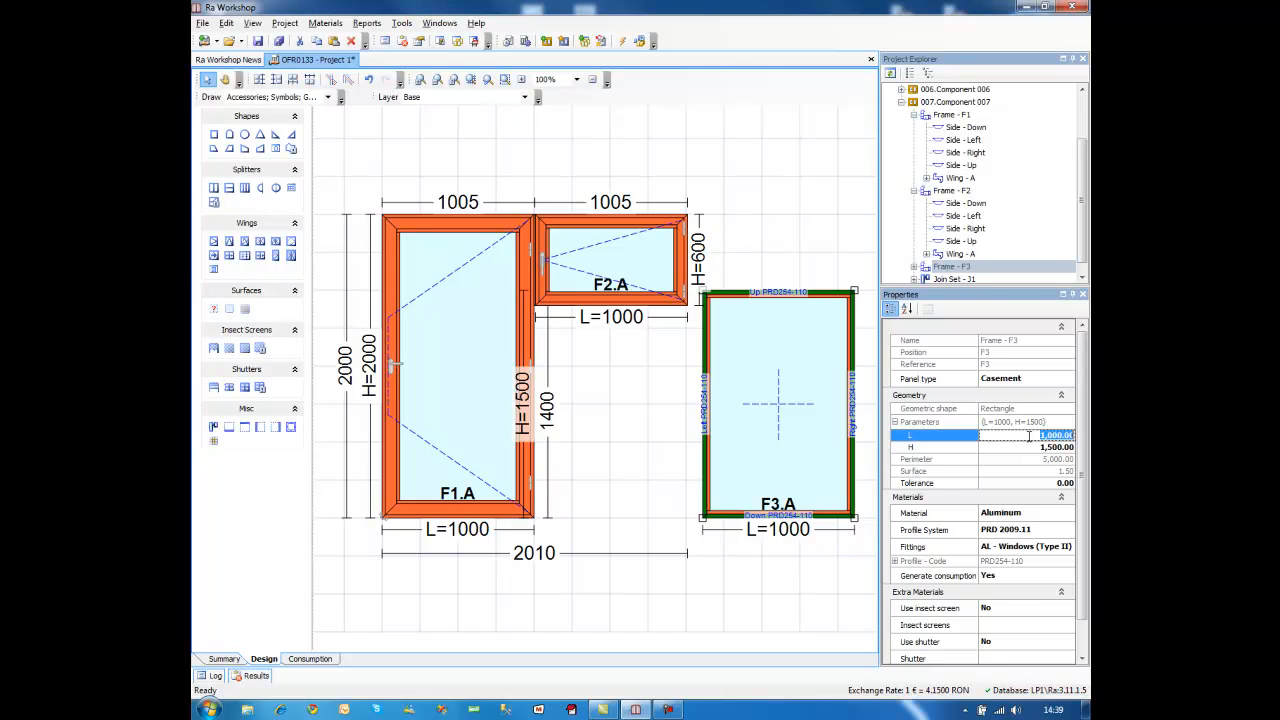
{"action": "type", "text": "500"}
{"action": "key", "text": "Return"}
{"action": "left_click", "coordinate": [1037, 448]}
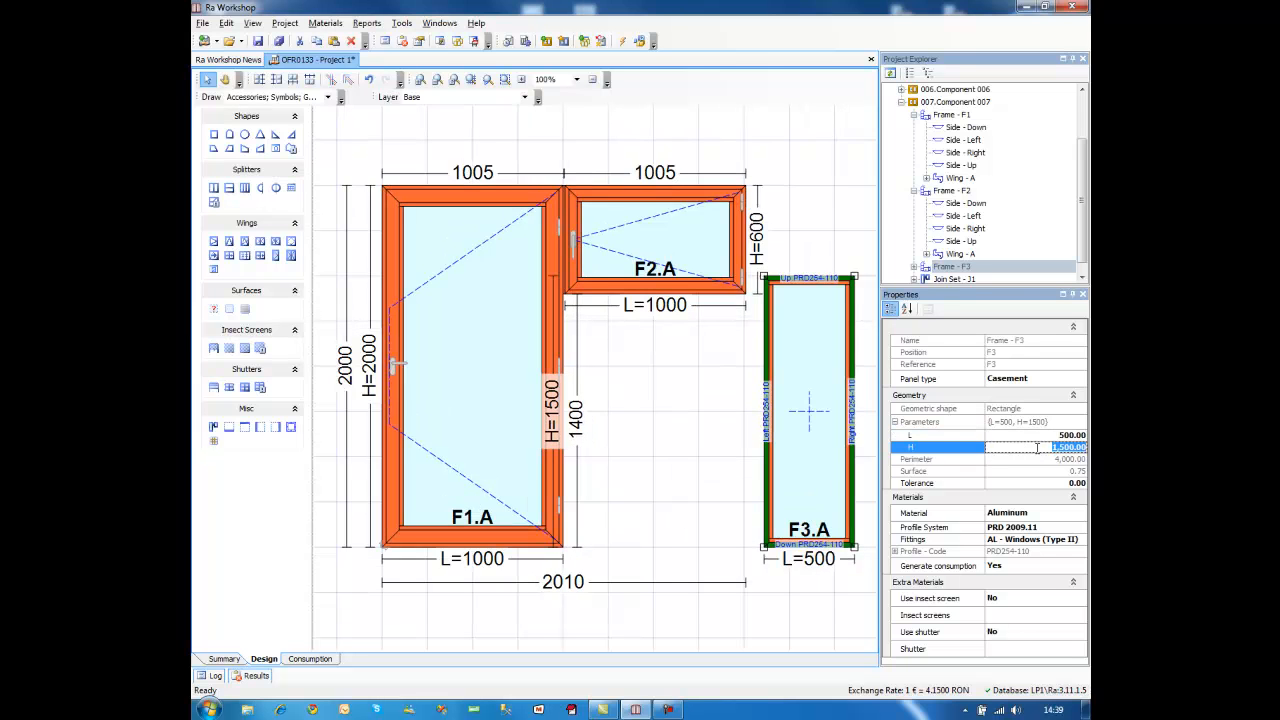
{"action": "type", "text": "500"}
{"action": "key", "text": "Return"}
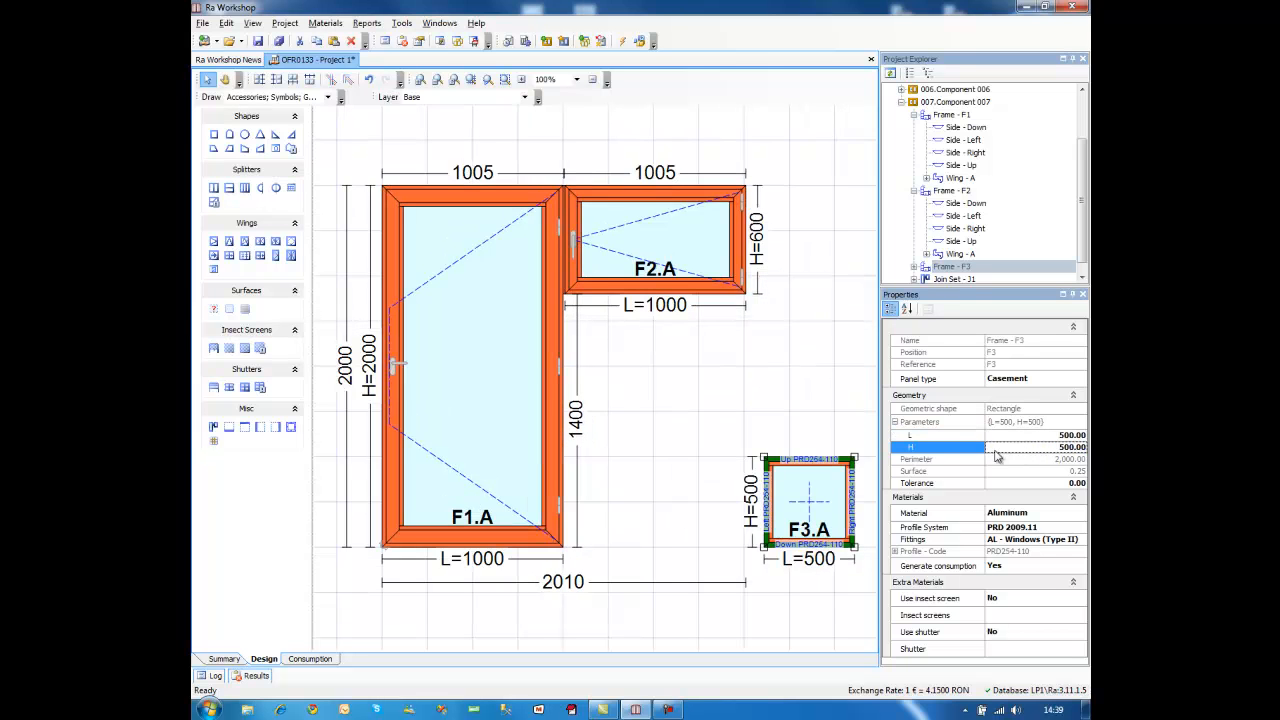
Step: Join the right side of the 500 × 500 fixed frame to the left side of the door's frame
{"action": "left_click", "coordinate": [855, 485]}
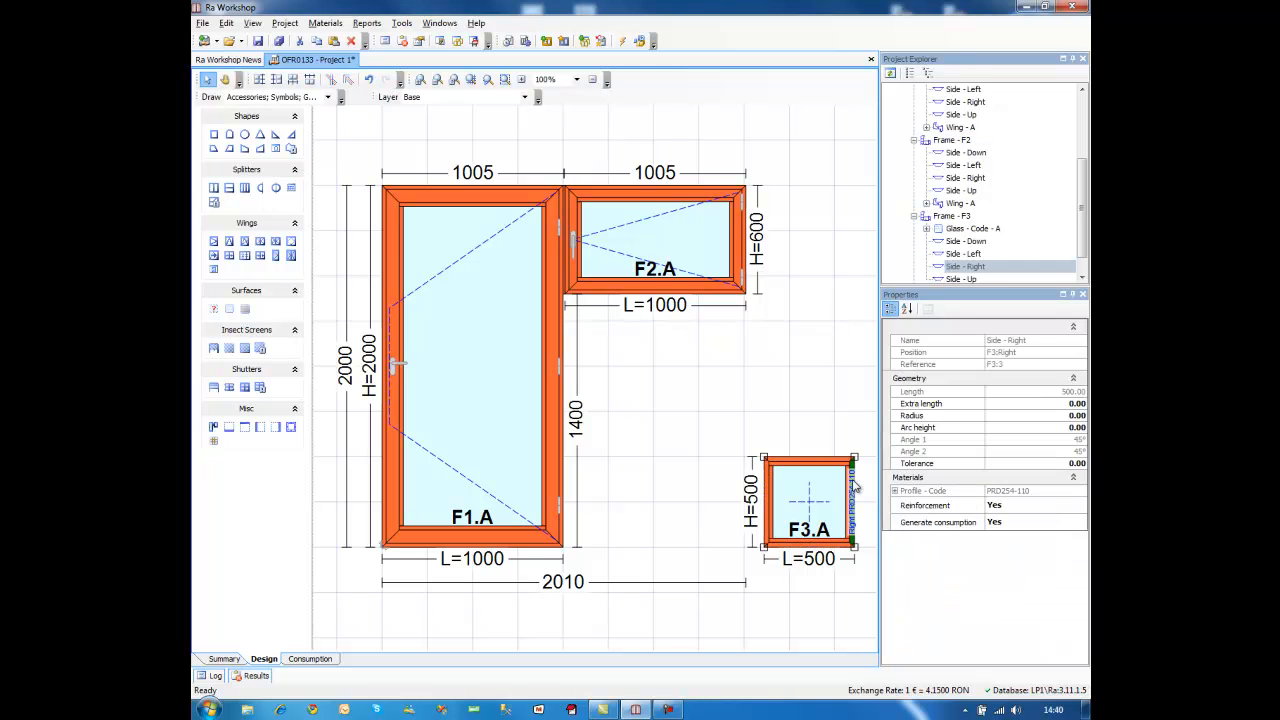
{"action": "left_click", "coordinate": [383, 244]}
{"action": "left_click", "coordinate": [382, 241]}
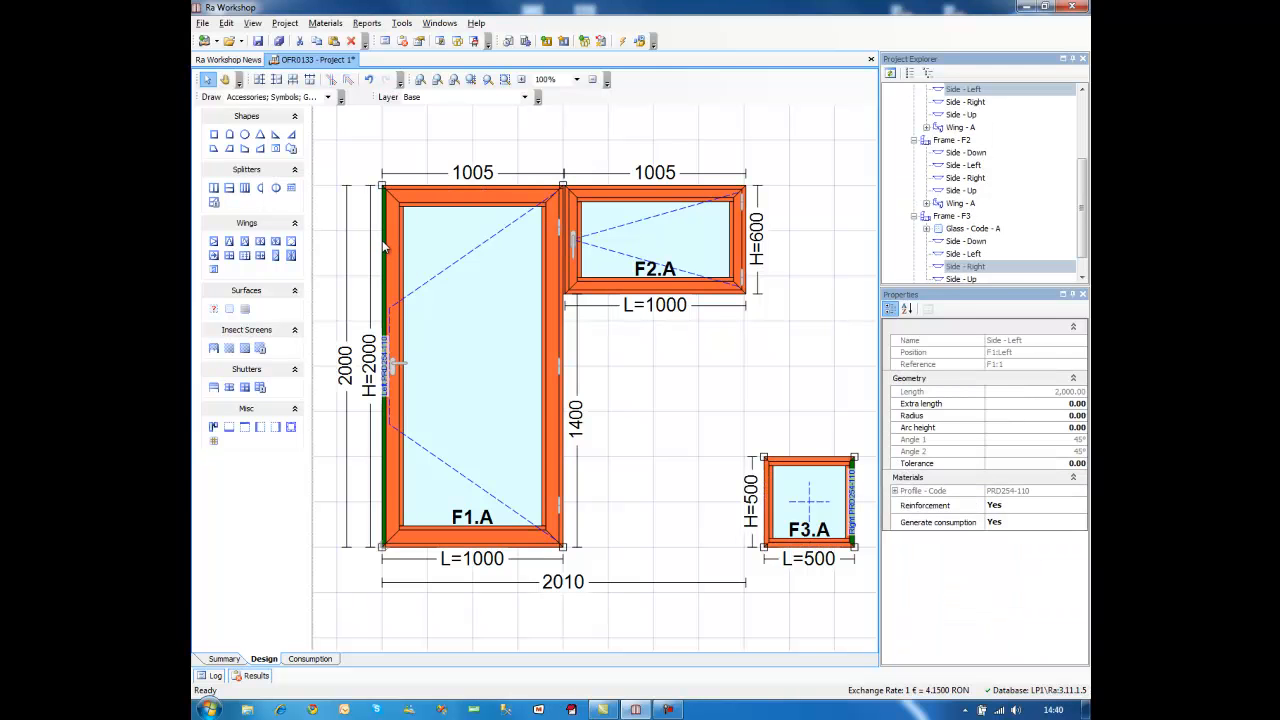
{"action": "left_click", "coordinate": [215, 428]}
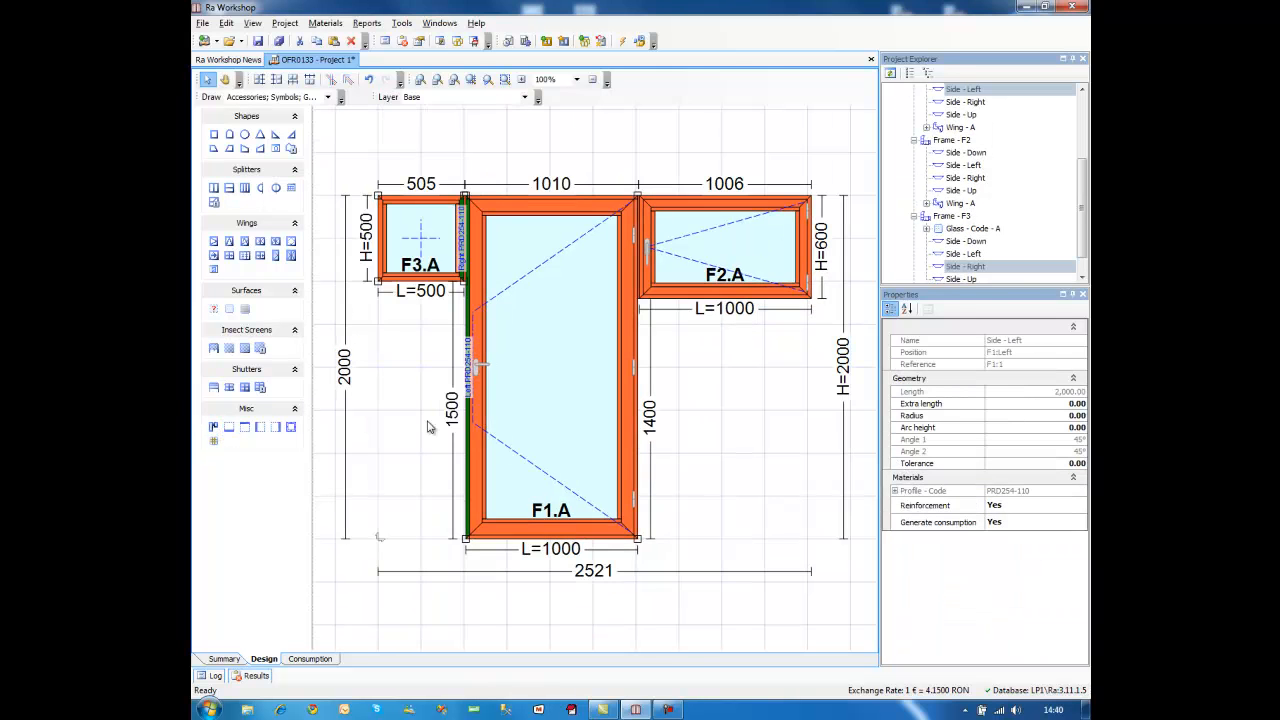
Step: Set the vertical distance between the bottom of the fixed frame and the bottom of the door to 100
{"action": "double_click", "coordinate": [594, 571]}
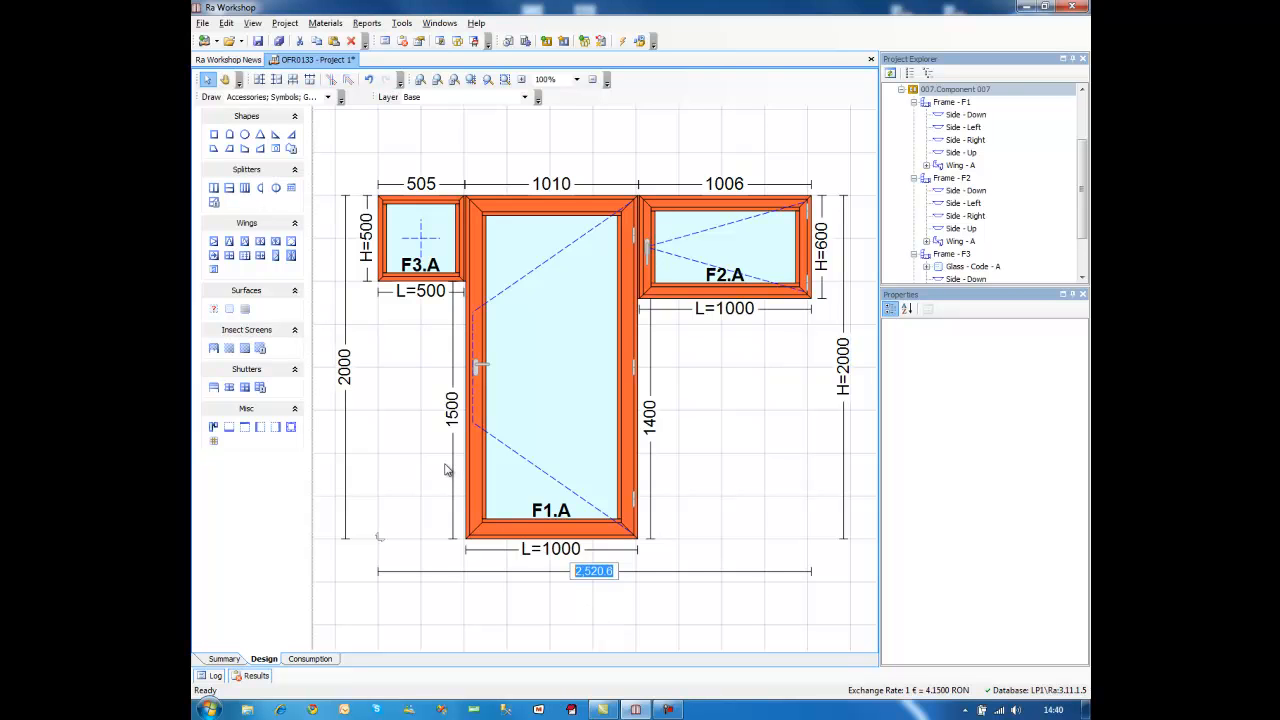
{"action": "double_click", "coordinate": [452, 409]}
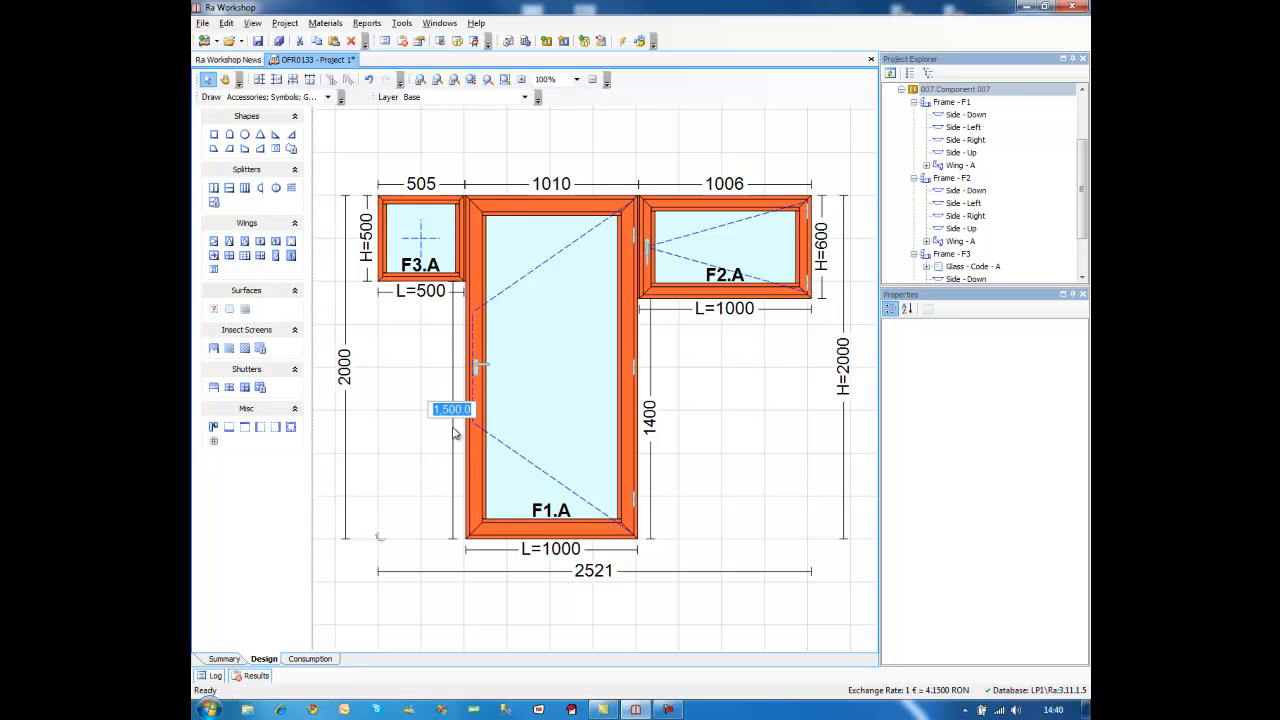
{"action": "type", "text": "100"}
{"action": "key", "text": "Return"}
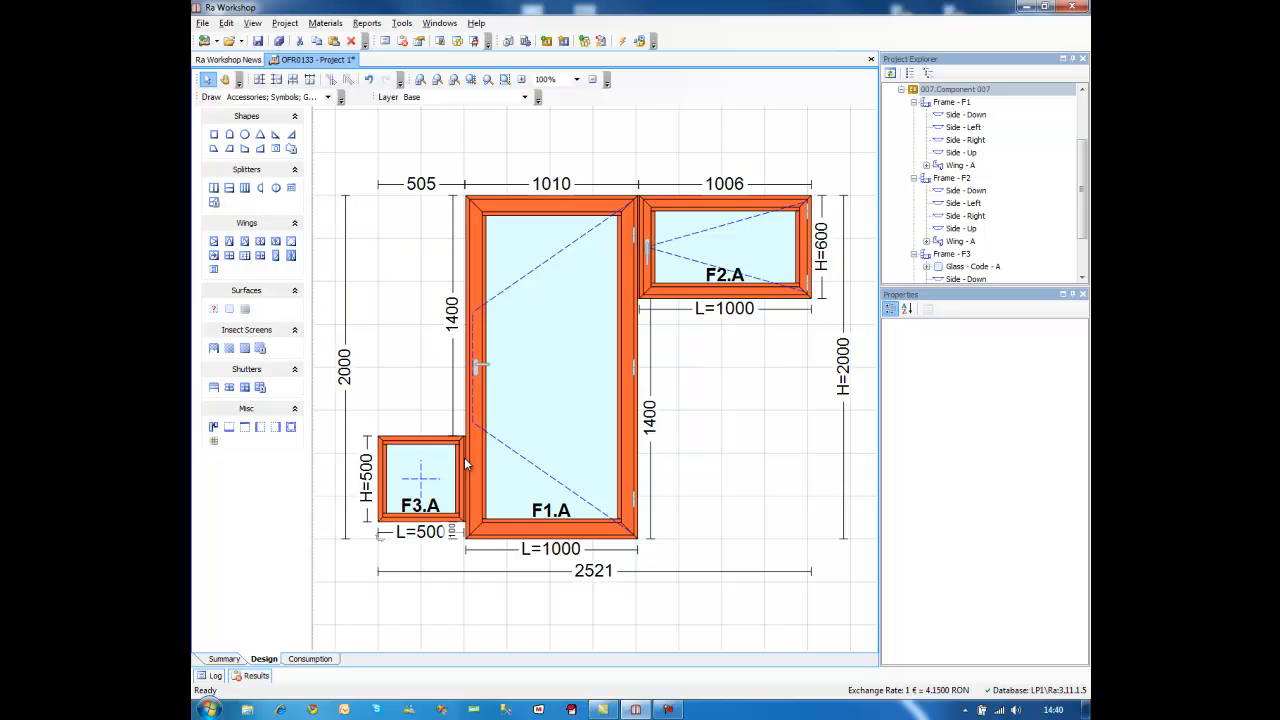
Step: Raise the fixed frame alongside the door by setting the distance below it to 1000
{"action": "double_click", "coordinate": [451, 538]}
{"action": "type", "text": "1000"}
{"action": "key", "text": "Return"}
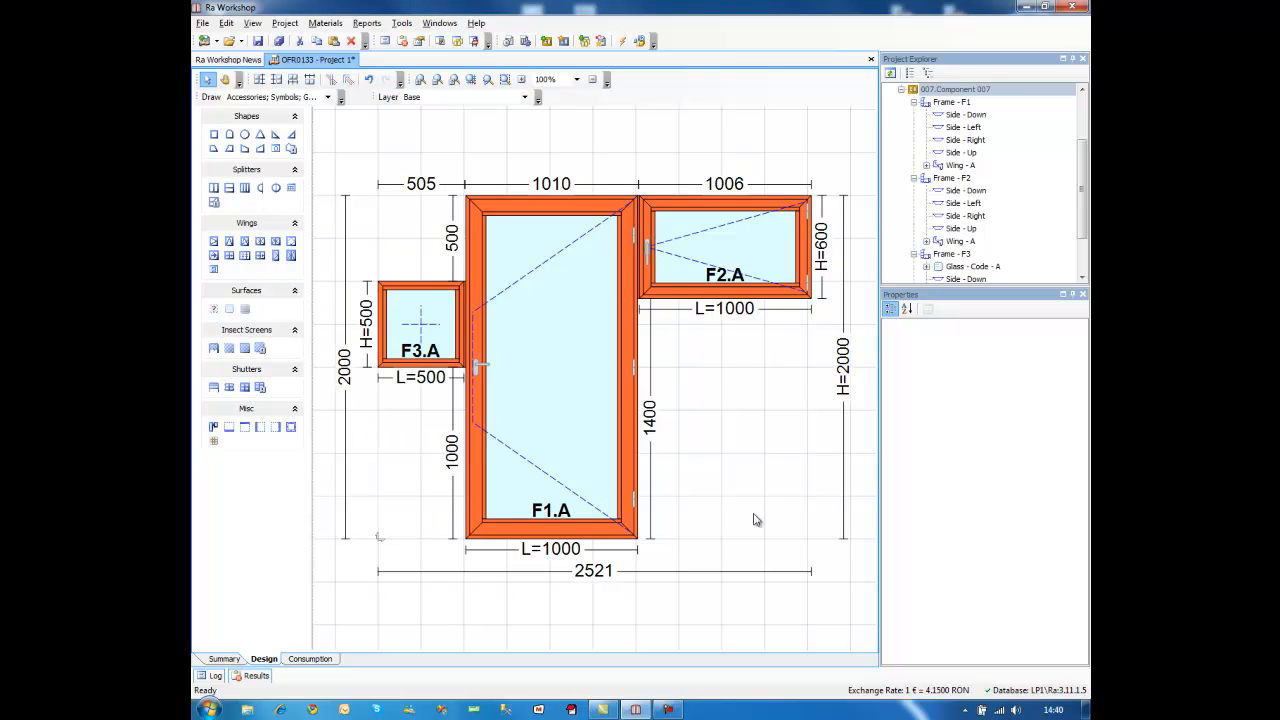
{"action": "left_click", "coordinate": [600, 573]}
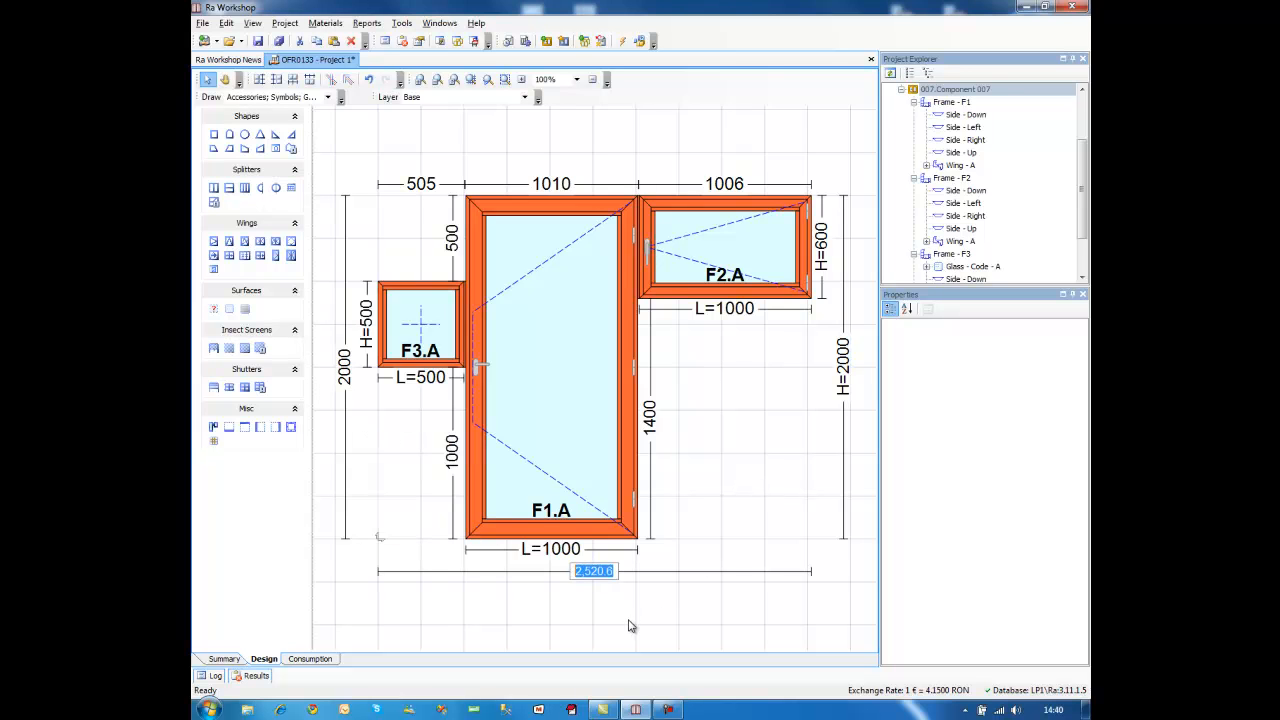
Step: Add a new component with an arched-top fixed frame of L=1000 and H=1500, and split it with a horizontal mullion at mid-height
{"action": "left_click", "coordinate": [546, 42]}
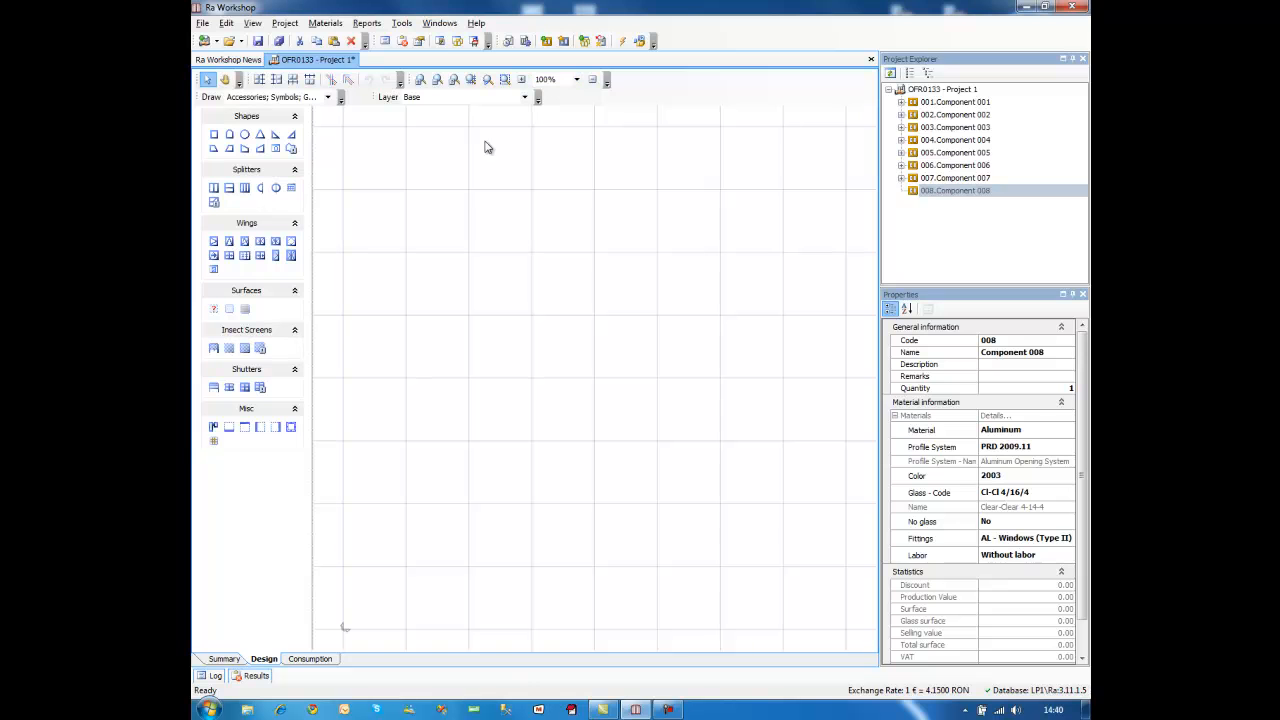
{"action": "left_click", "coordinate": [341, 194]}
{"action": "left_click", "coordinate": [542, 320]}
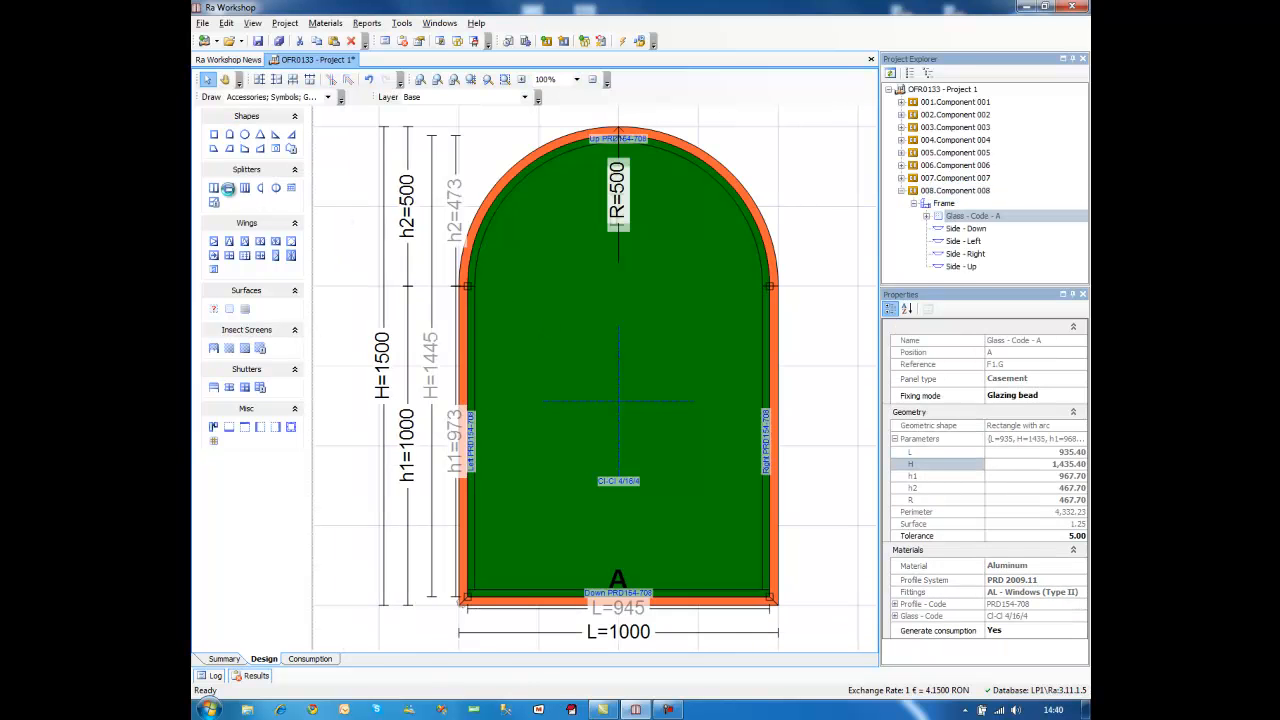
{"action": "left_click", "coordinate": [228, 188]}
{"action": "left_click", "coordinate": [470, 483]}
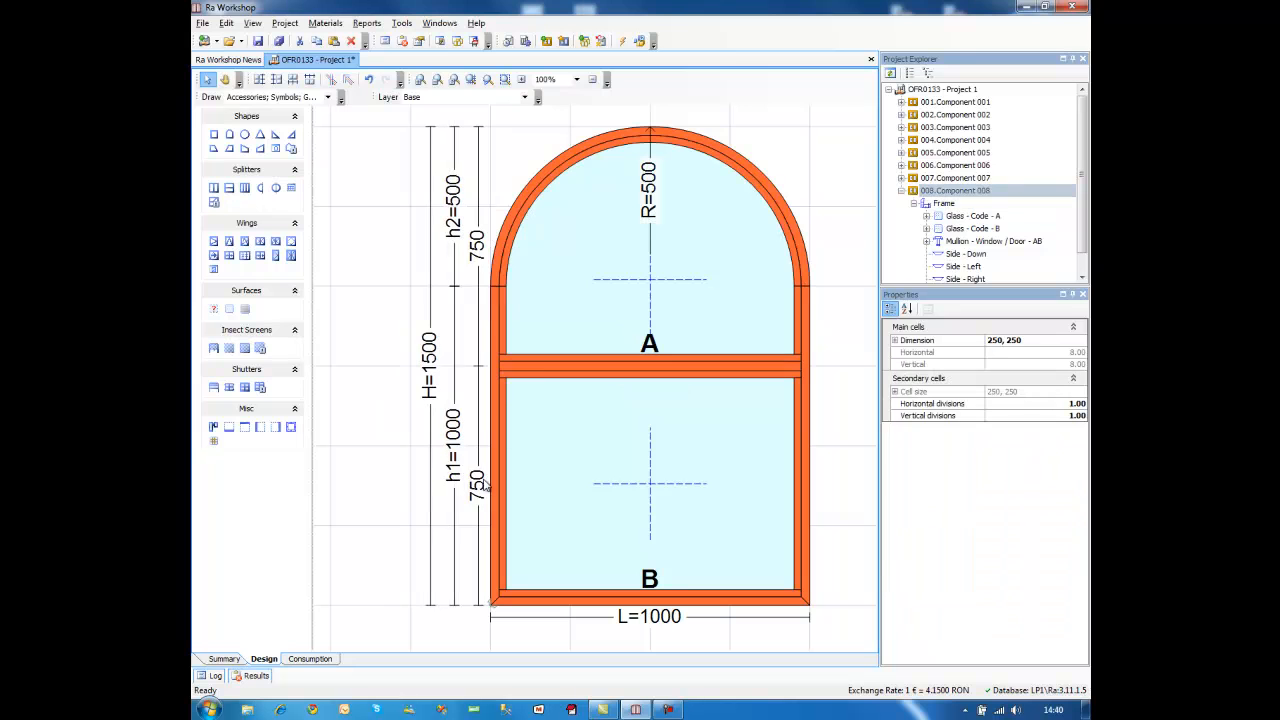
Step: Align the horizontal mullion with the left corner where the arch begins, using Corner Align with point A and limit 2
{"action": "left_click", "coordinate": [529, 371]}
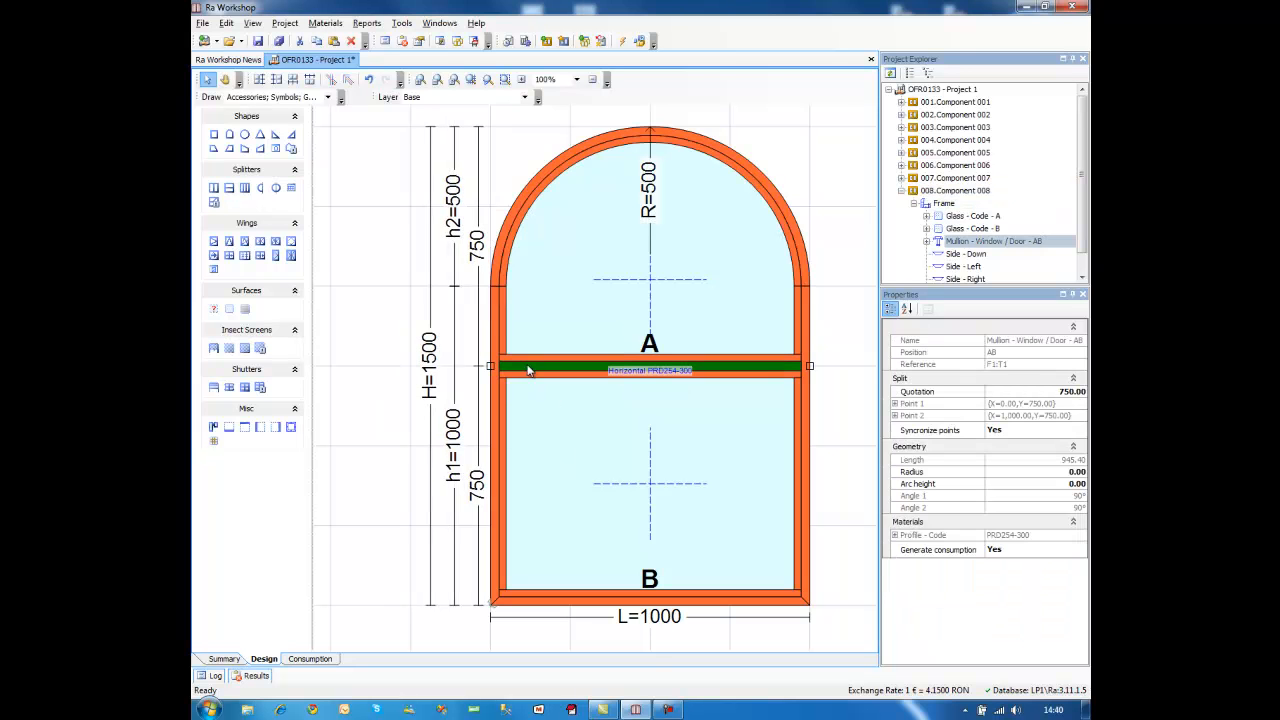
{"action": "left_click", "coordinate": [490, 290]}
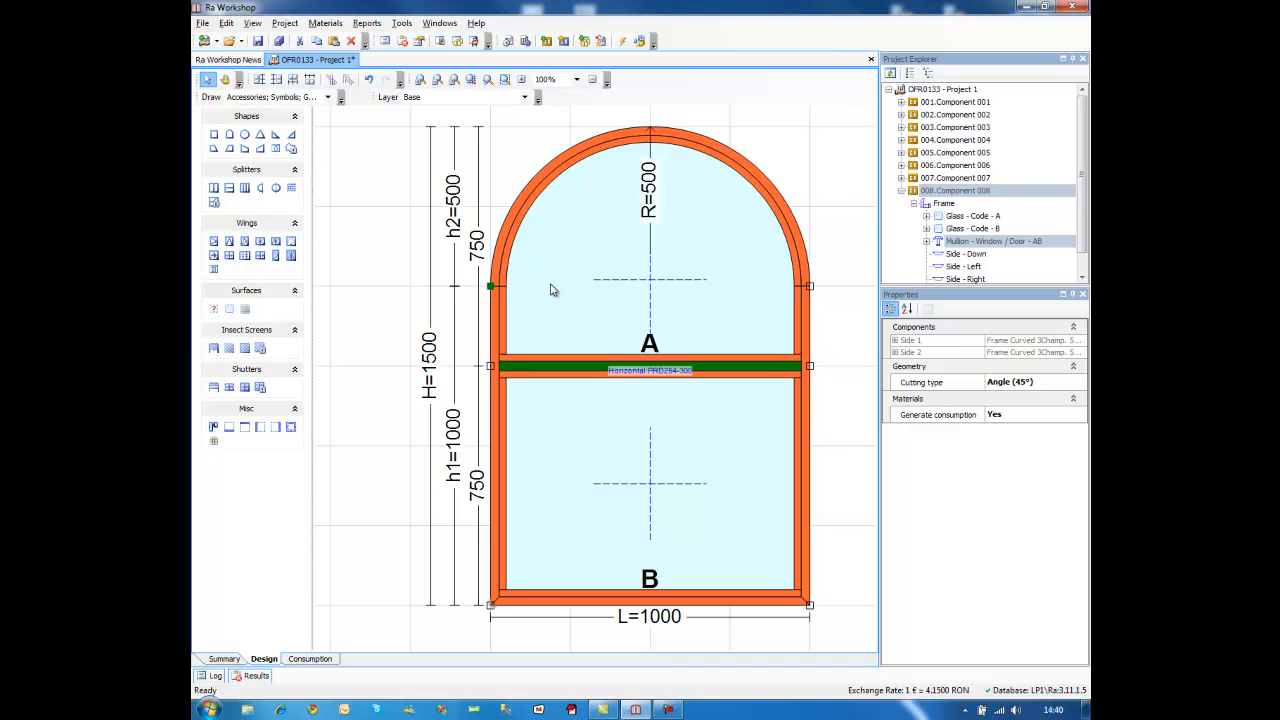
{"action": "left_click", "coordinate": [348, 80]}
{"action": "left_click", "coordinate": [536, 270]}
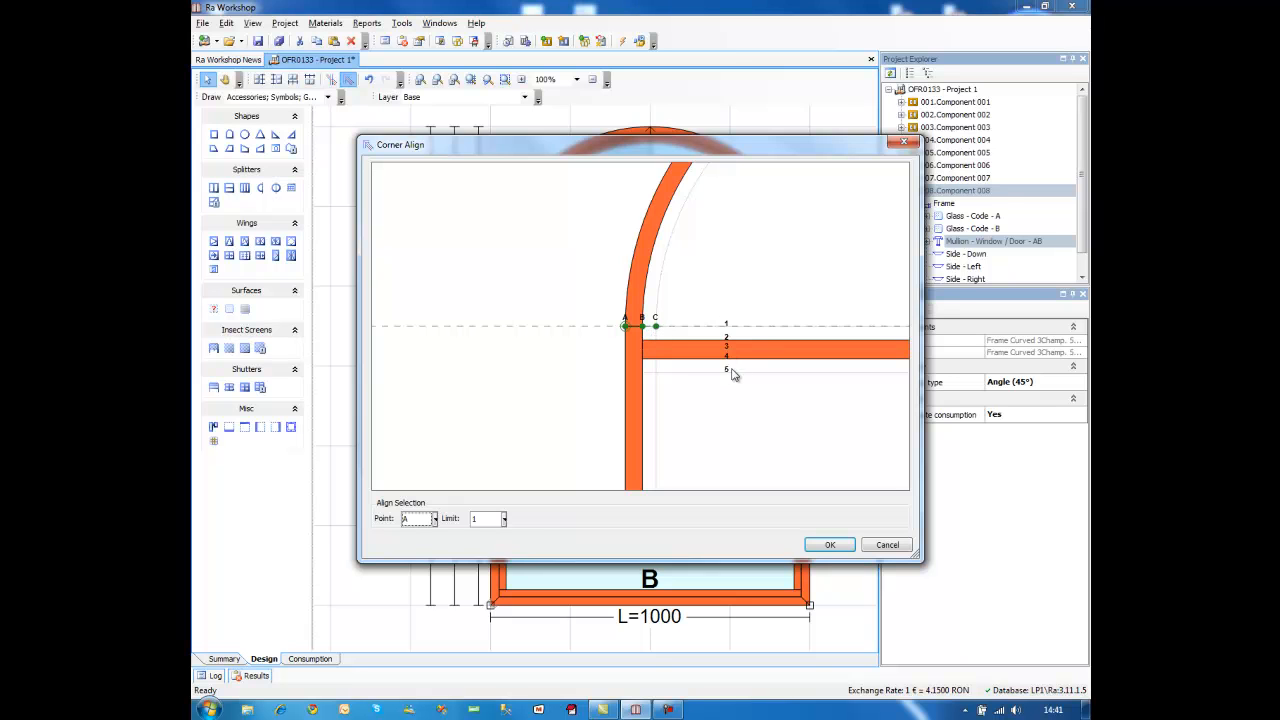
{"action": "left_click", "coordinate": [491, 521]}
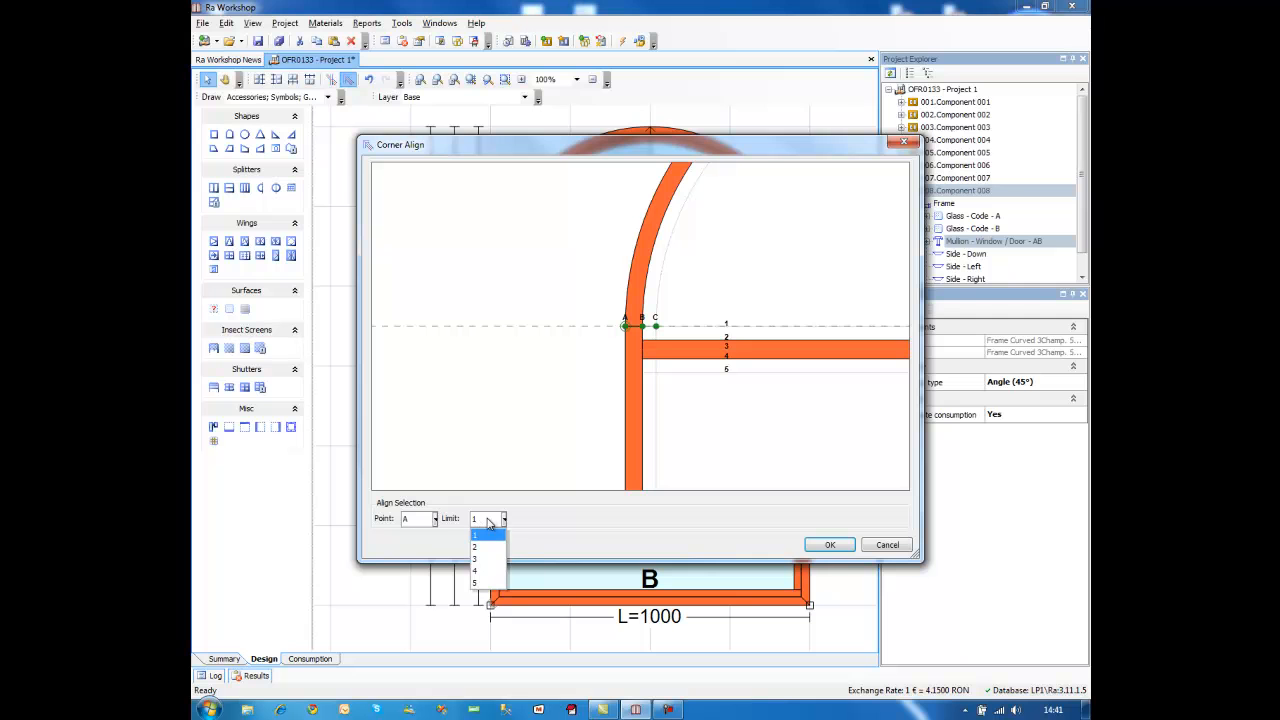
{"action": "left_click", "coordinate": [487, 548]}
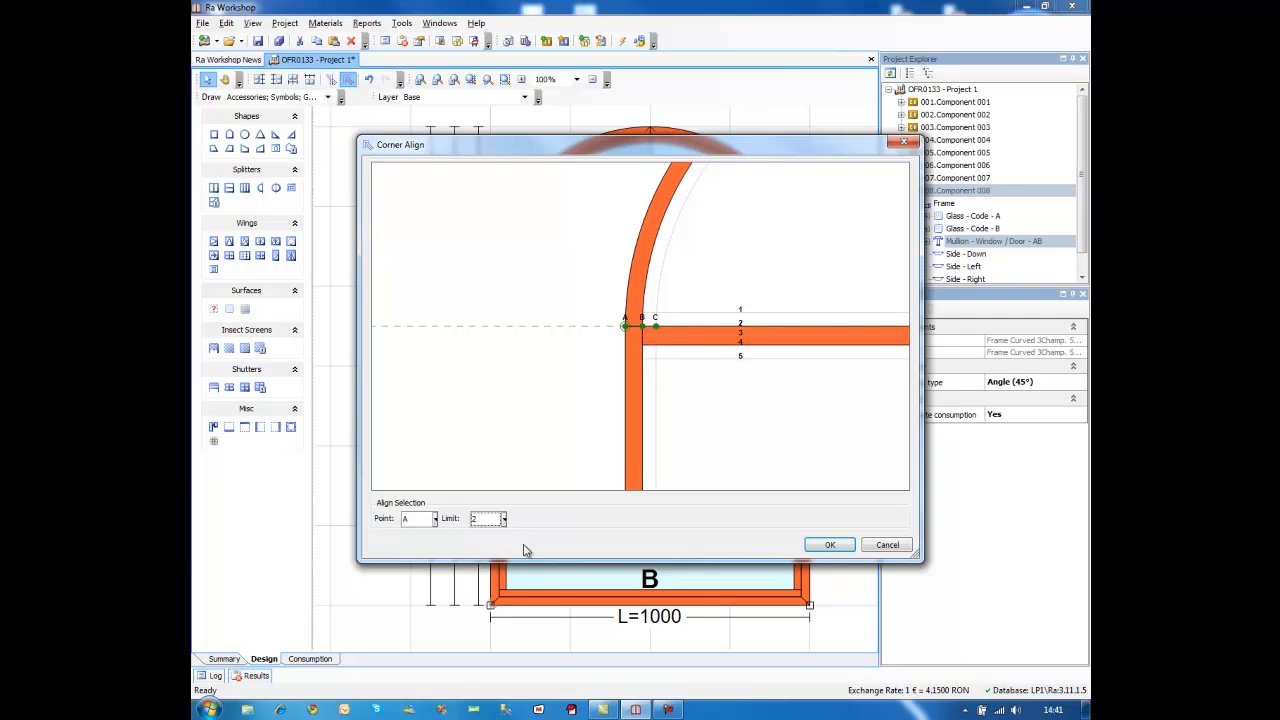
{"action": "left_click", "coordinate": [829, 546]}
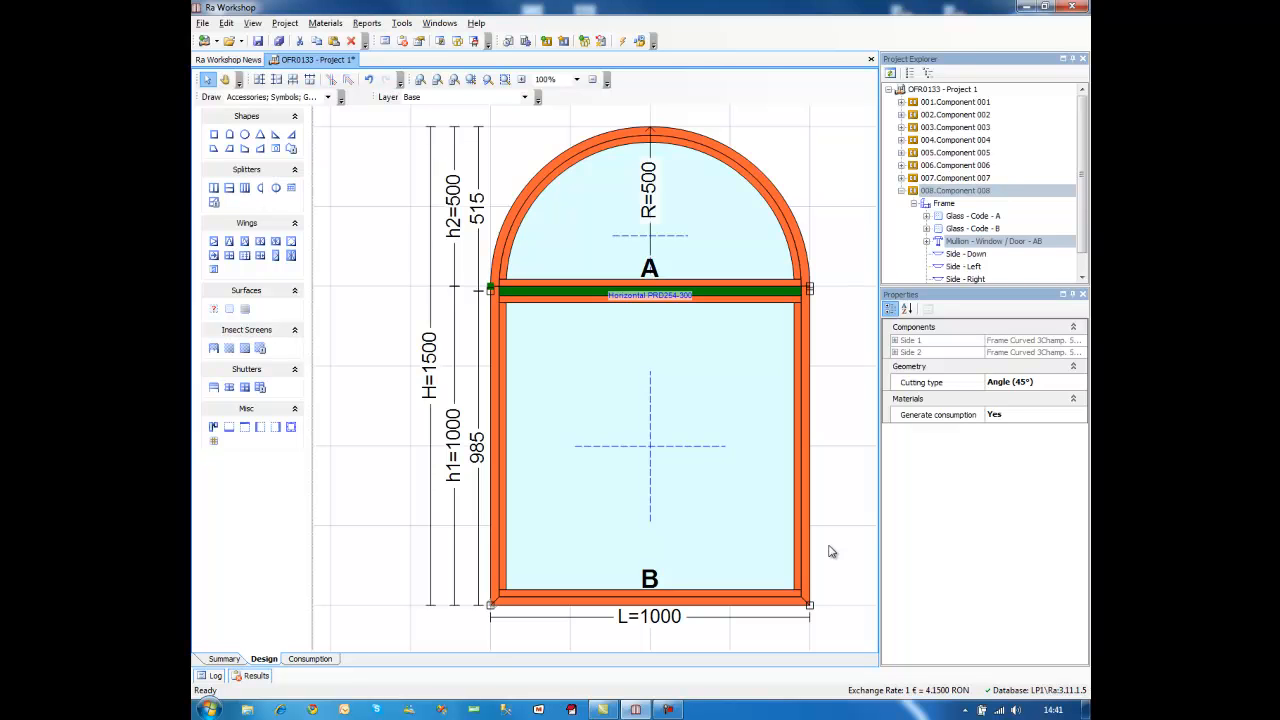
Step: Display the overview of all components in Project 1
{"action": "left_click", "coordinate": [948, 90]}
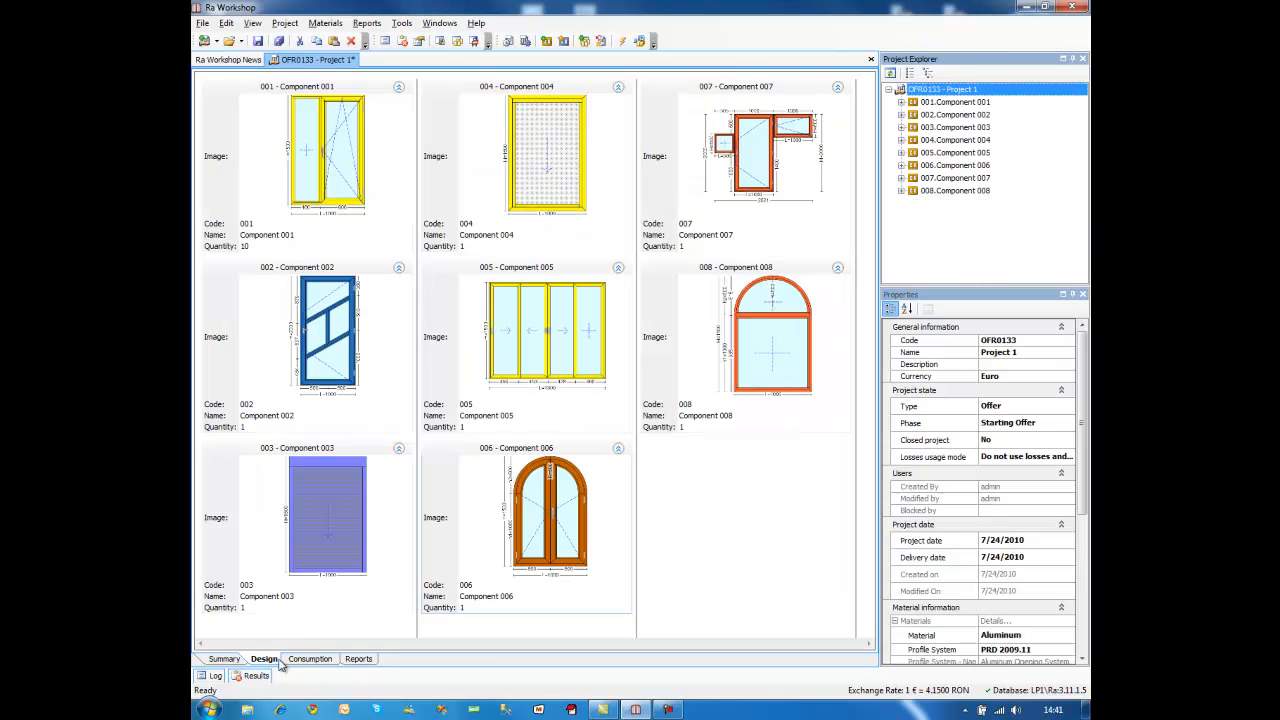